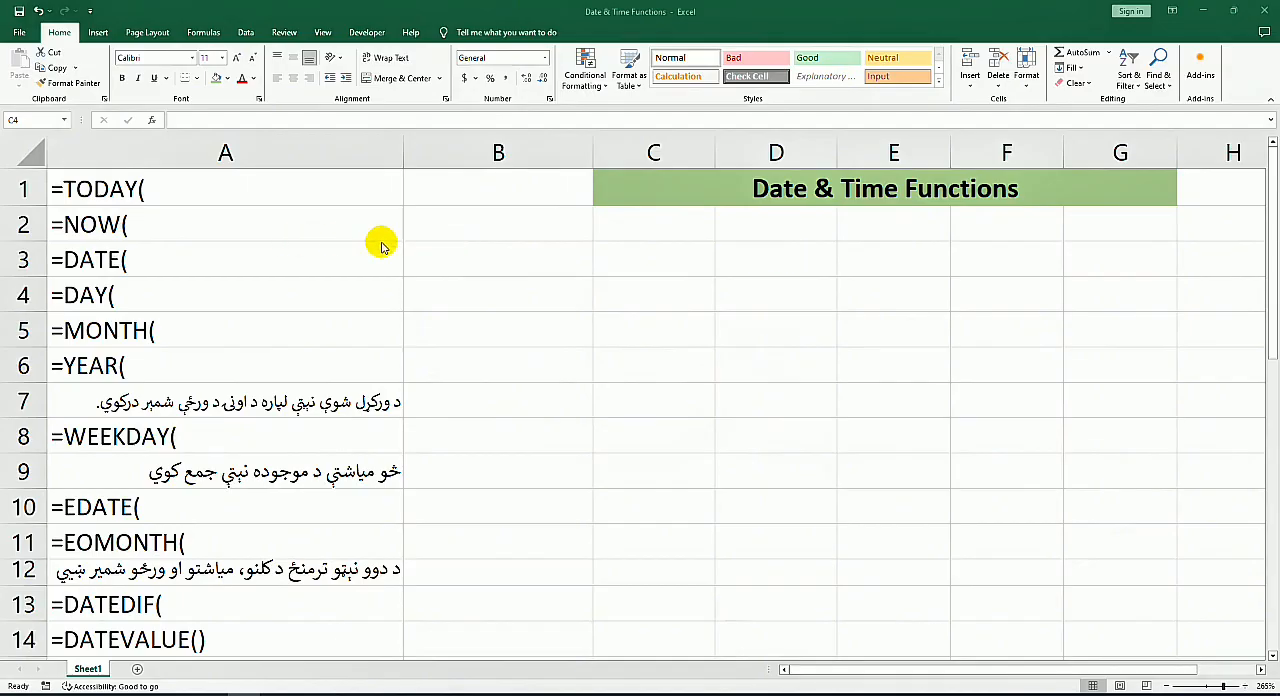
# Step: Enter the TODAY function in cell B1 beside its label
pyautogui.click(493, 193)
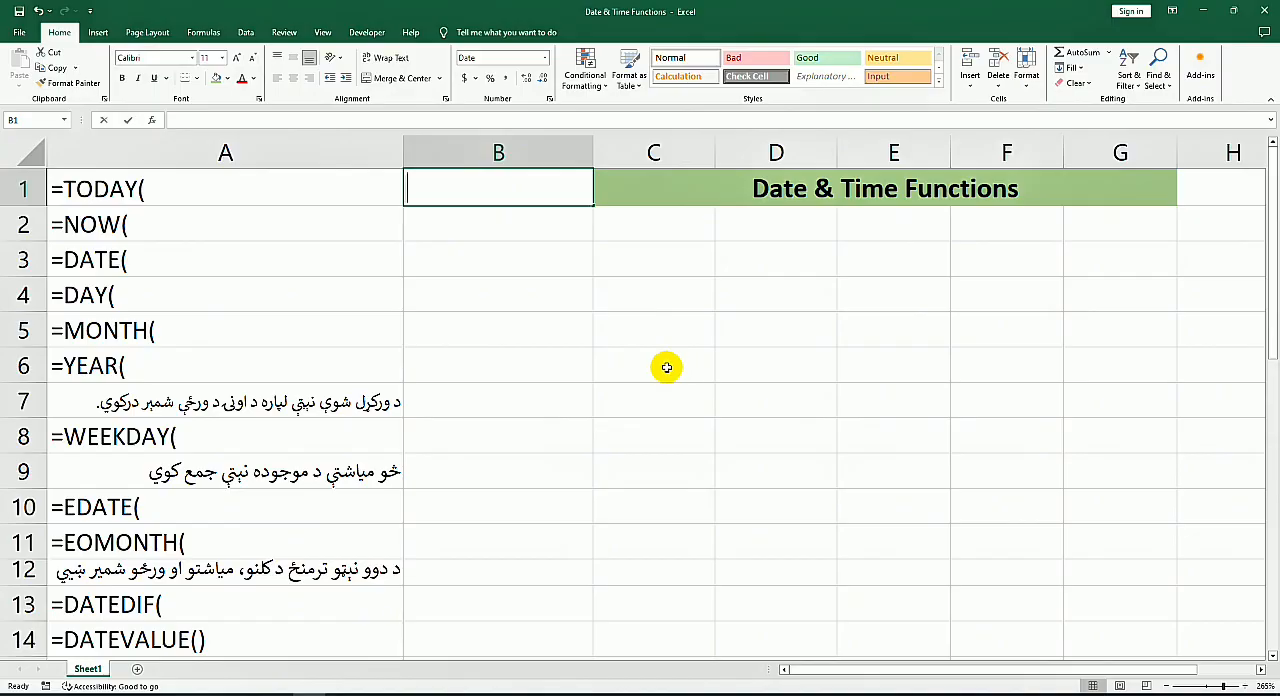
pyautogui.write('=to')
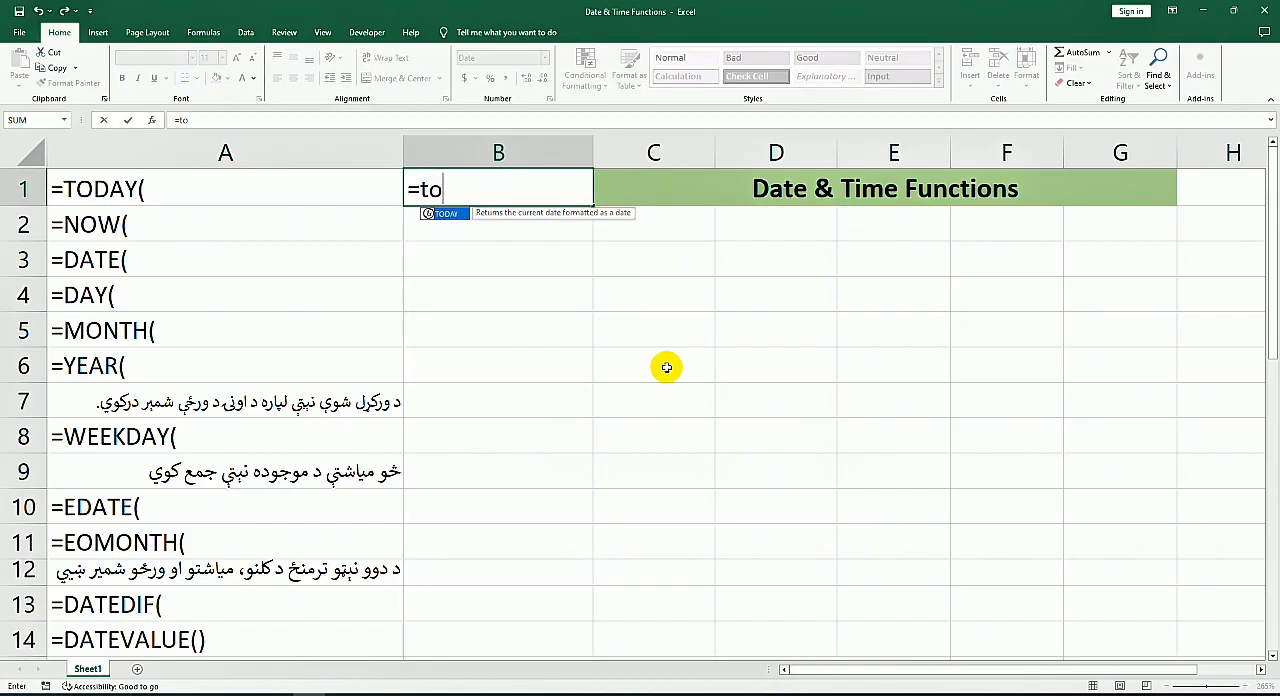
pyautogui.press('Tab')
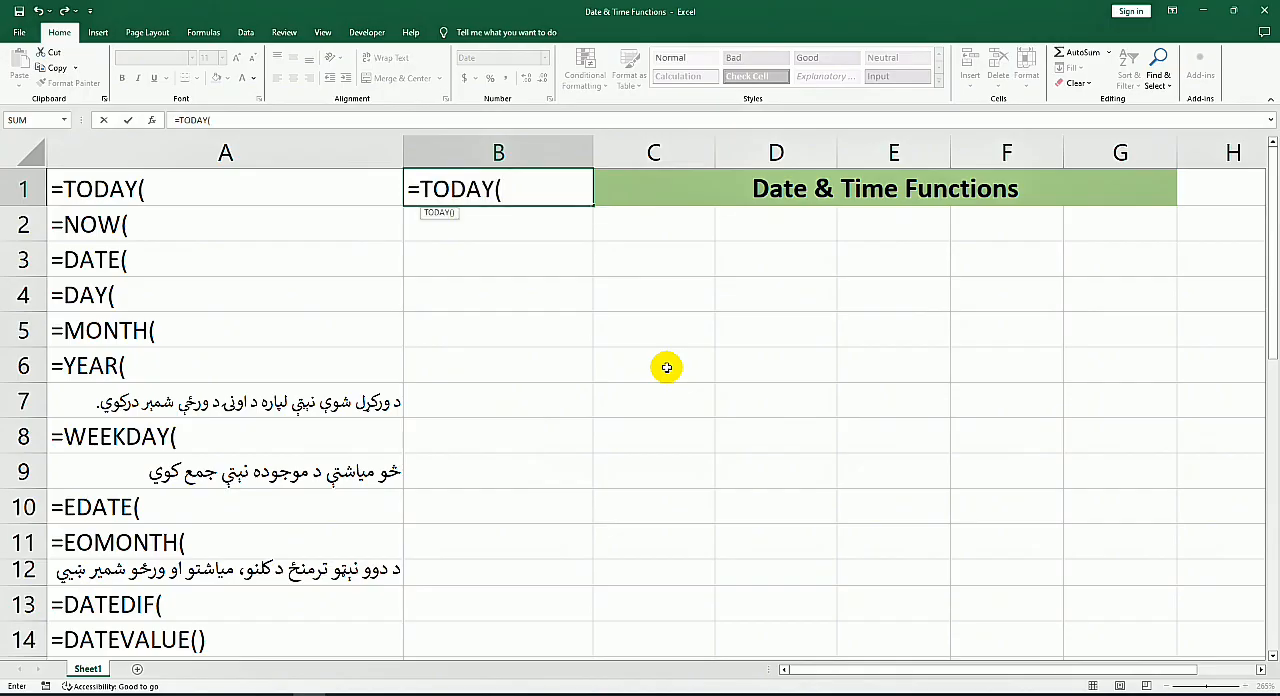
pyautogui.press('Return')
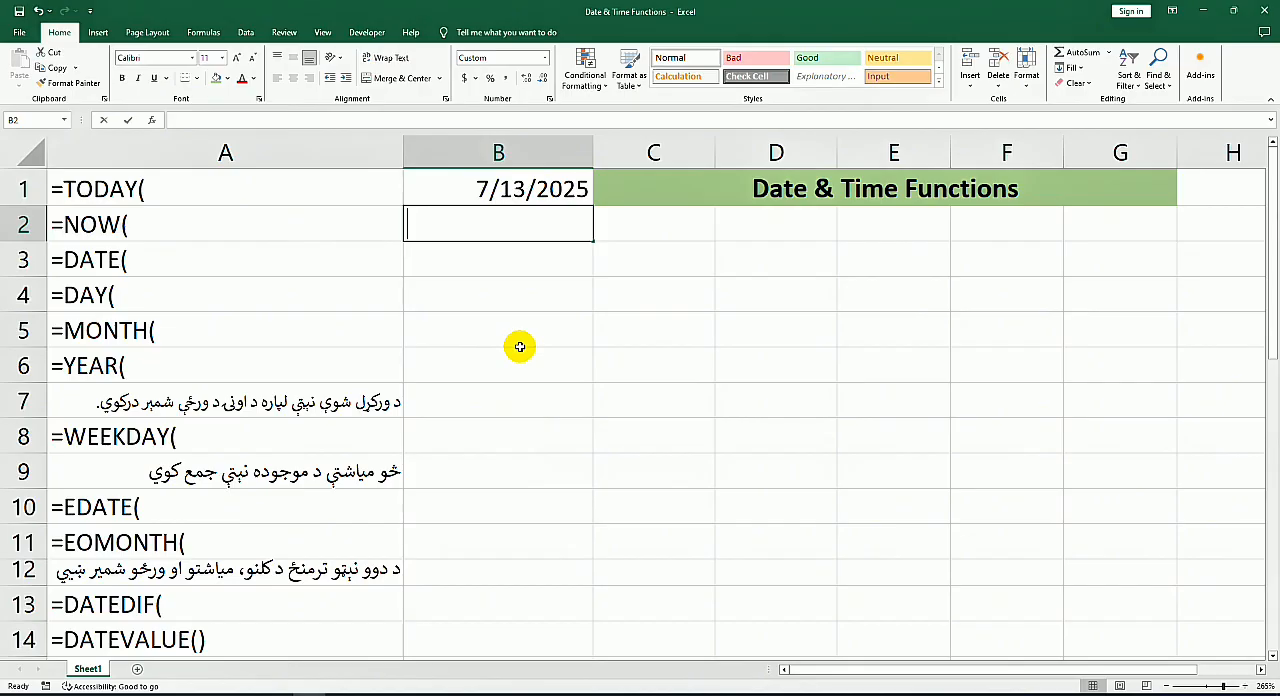
# Step: Enter the NOW function in cell B2 beside its label
pyautogui.write('=now')
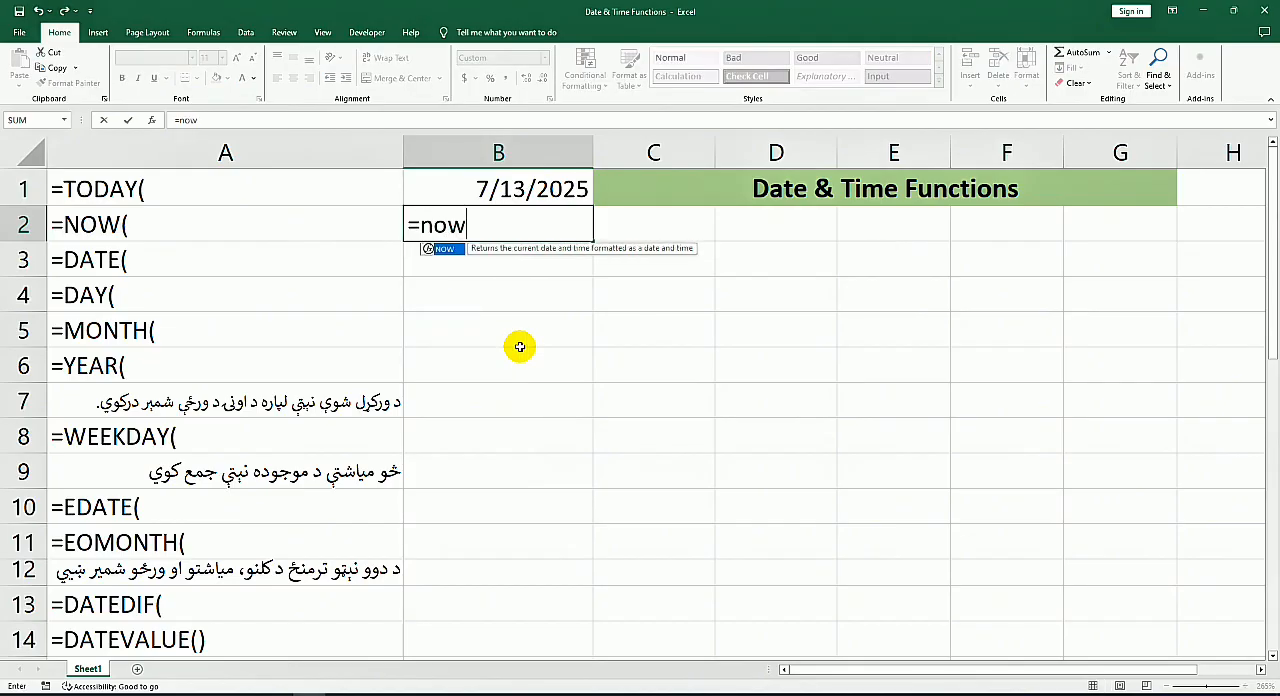
pyautogui.press('Tab')
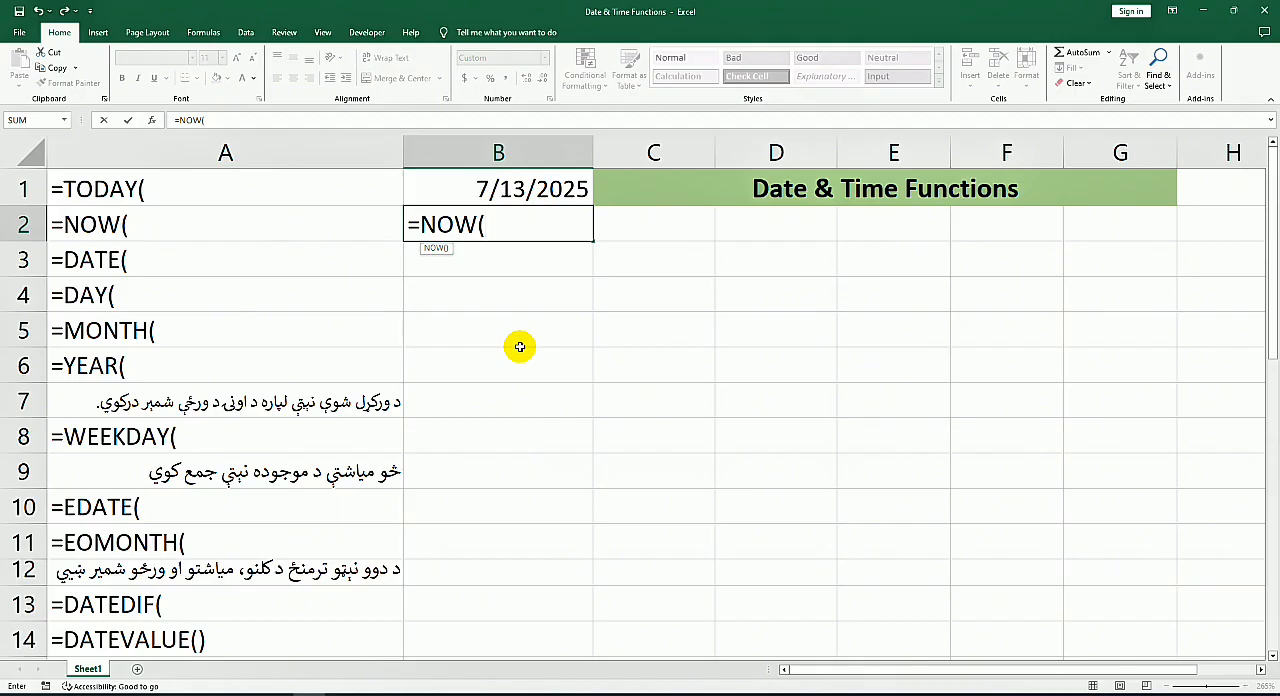
pyautogui.press('Return')
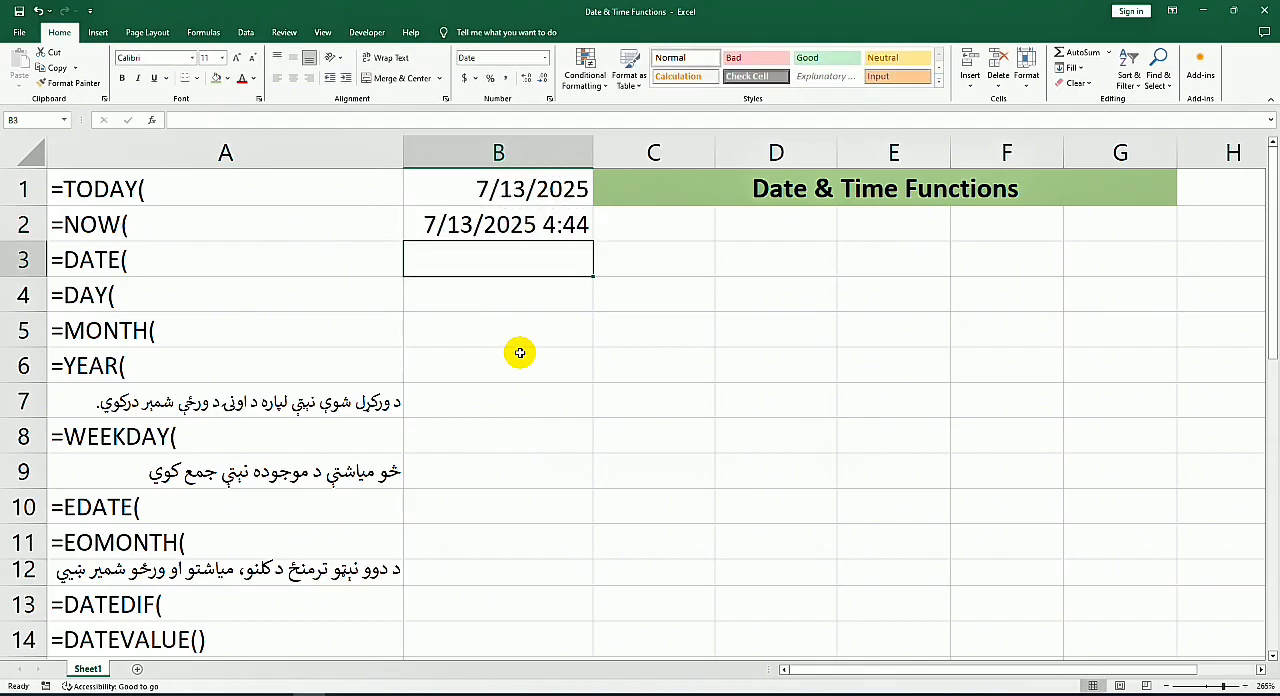
pyautogui.click(552, 226)
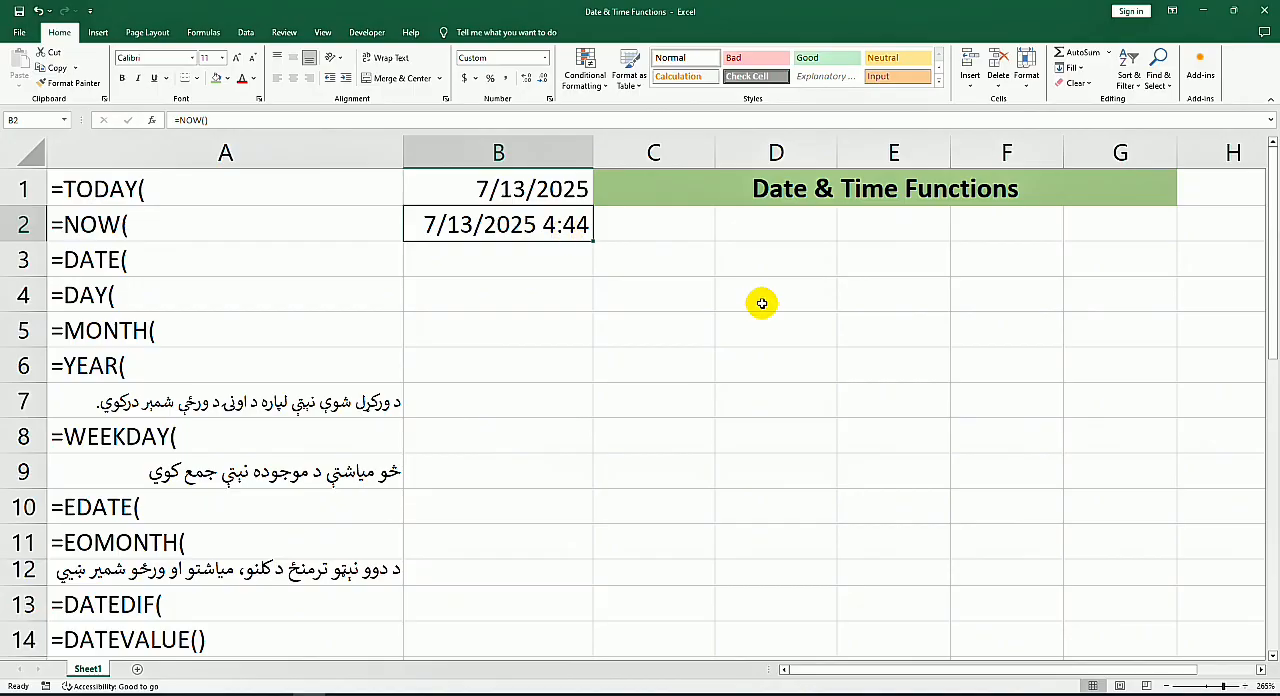
# Step: Enter the column headers name, post, salary and date in cells C2 through F2
pyautogui.click(713, 254)
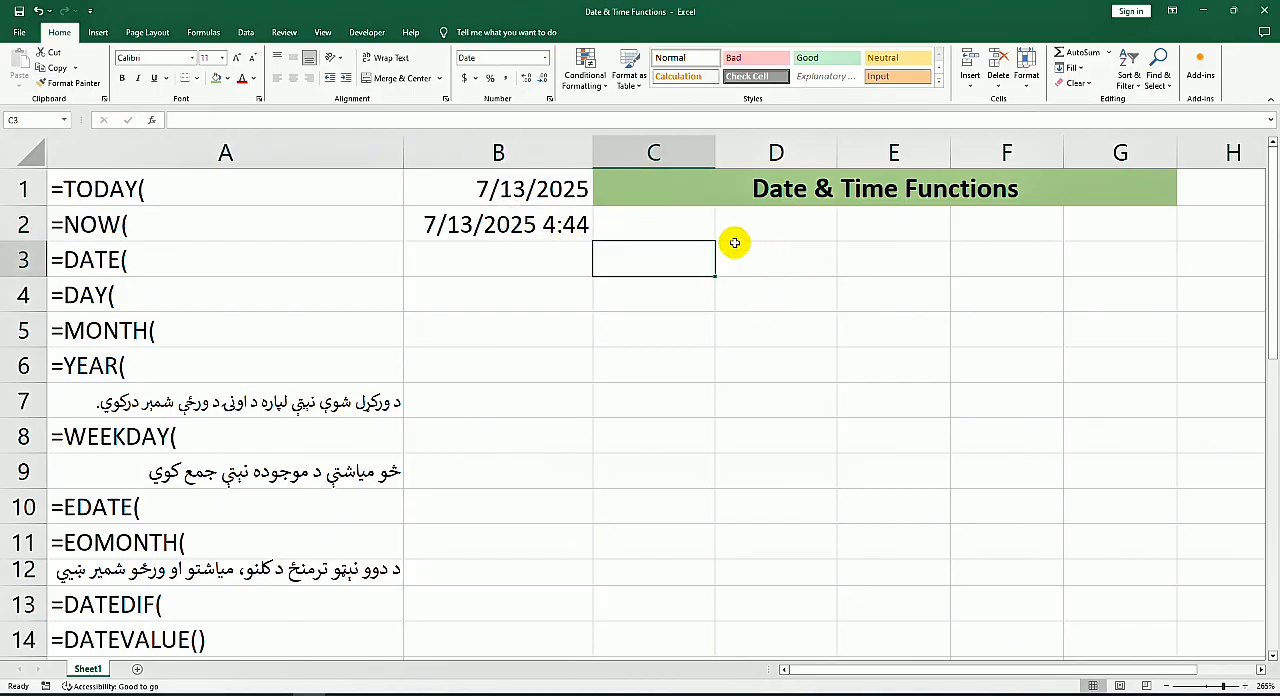
pyautogui.click(700, 234)
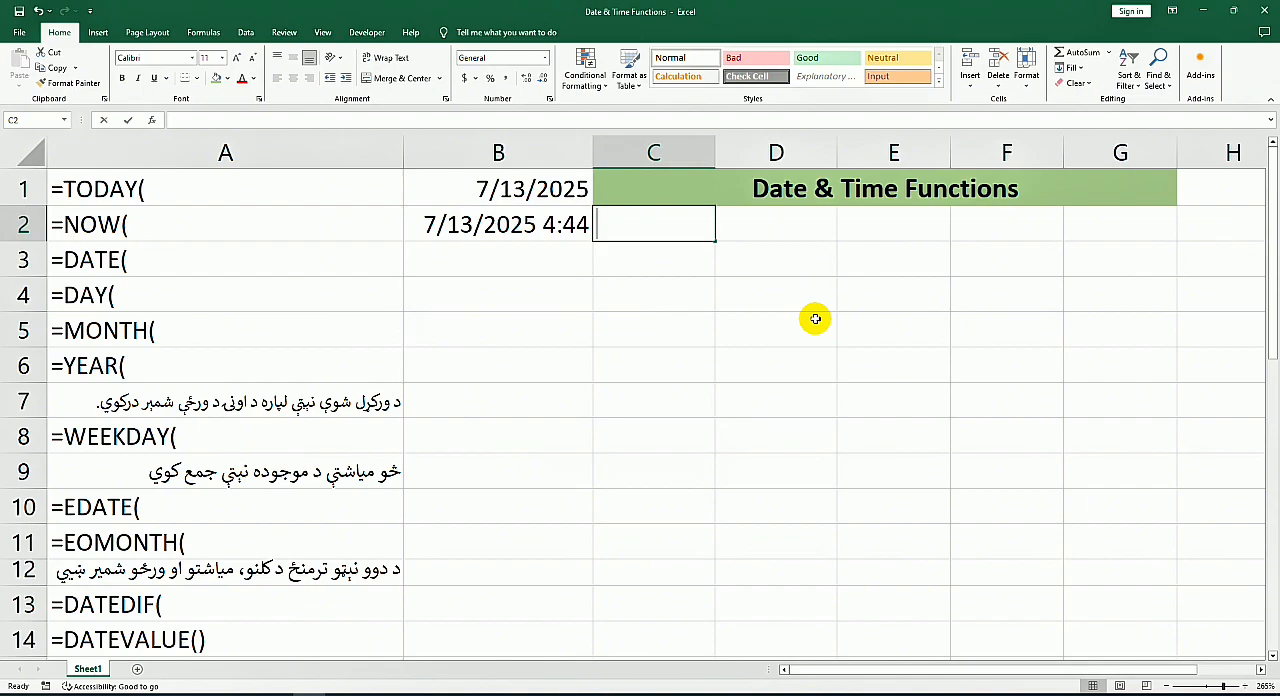
pyautogui.write('name')
pyautogui.press('Tab')
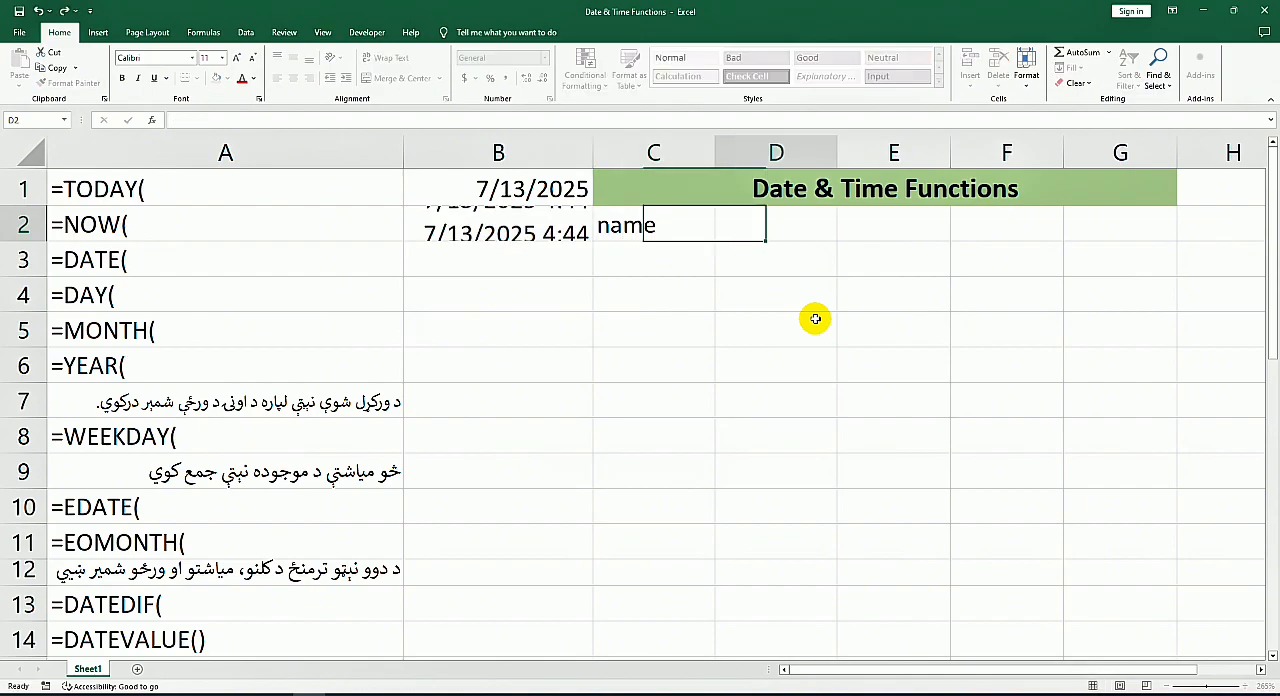
pyautogui.write('post')
pyautogui.press('Tab')
pyautogui.write('sla')
pyautogui.press('BackSpace')
pyautogui.press('BackSpace')
pyautogui.write('alary')
pyautogui.press('Tab')
pyautogui.write('d')
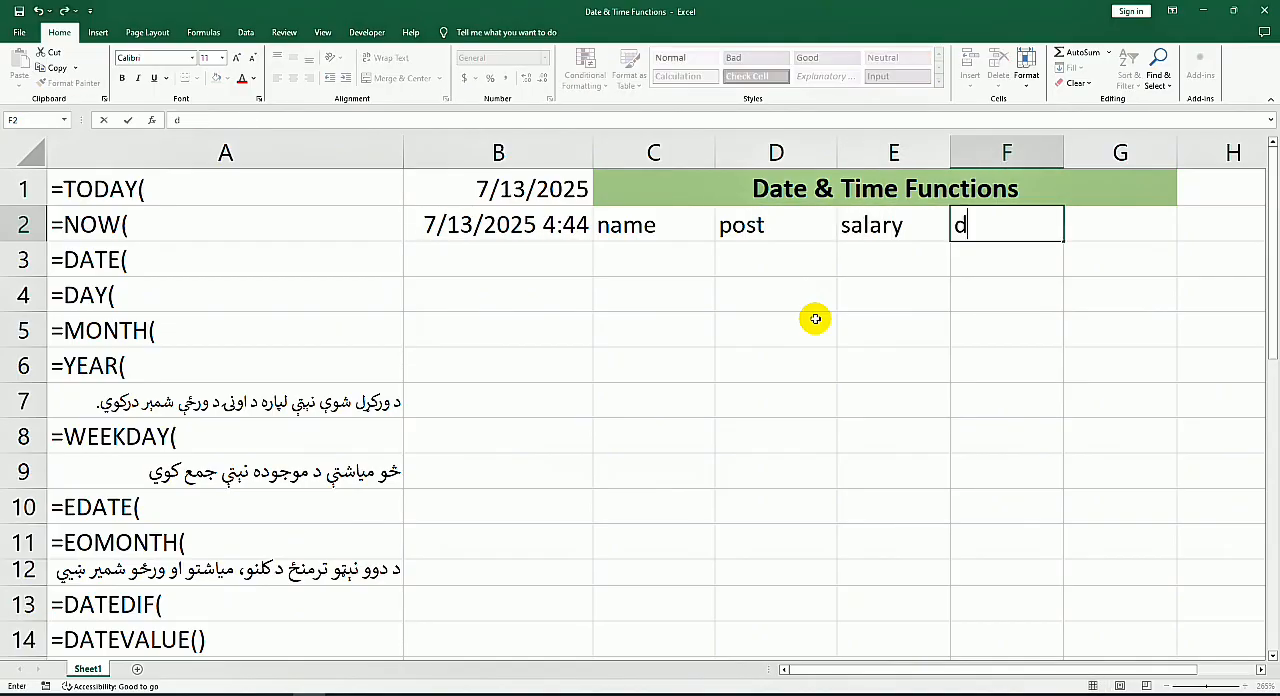
pyautogui.write('ate')
pyautogui.press('Return')
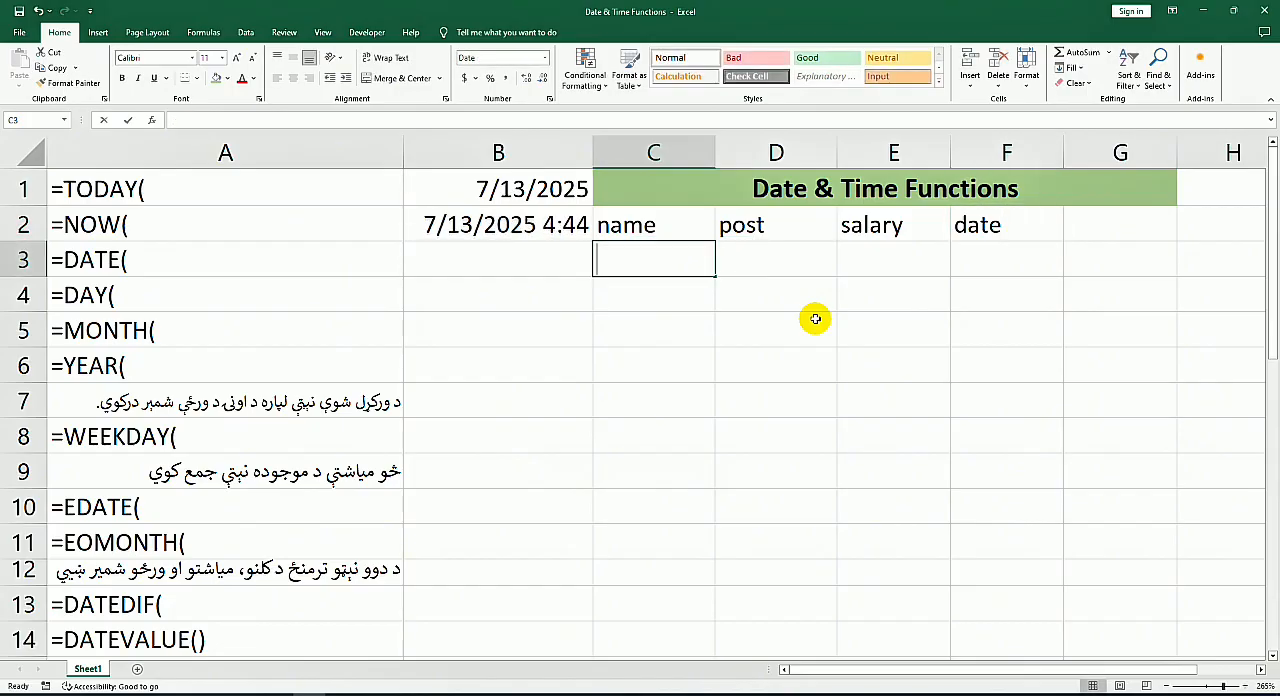
# Step: Fill in row 3 with a sample name, the post doc and a salary of 2000
pyautogui.write('khan')
pyautogui.press('Tab')
pyautogui.write('doc')
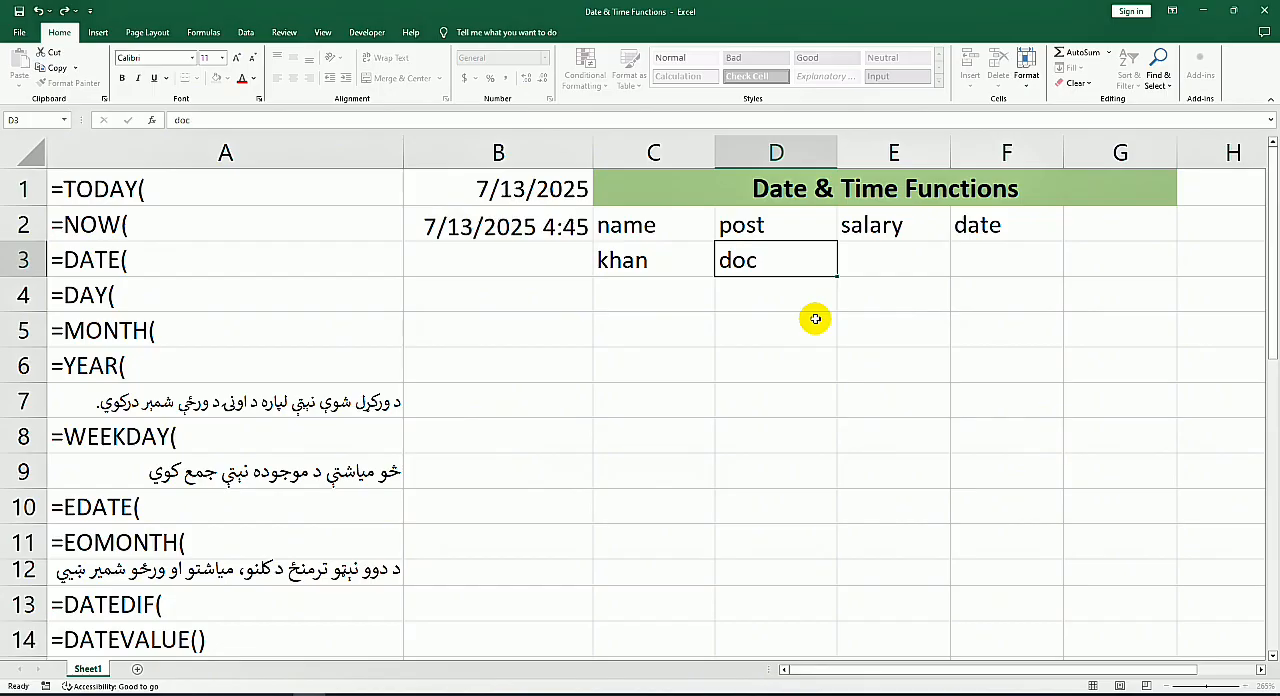
pyautogui.press('Tab')
pyautogui.write('2-')
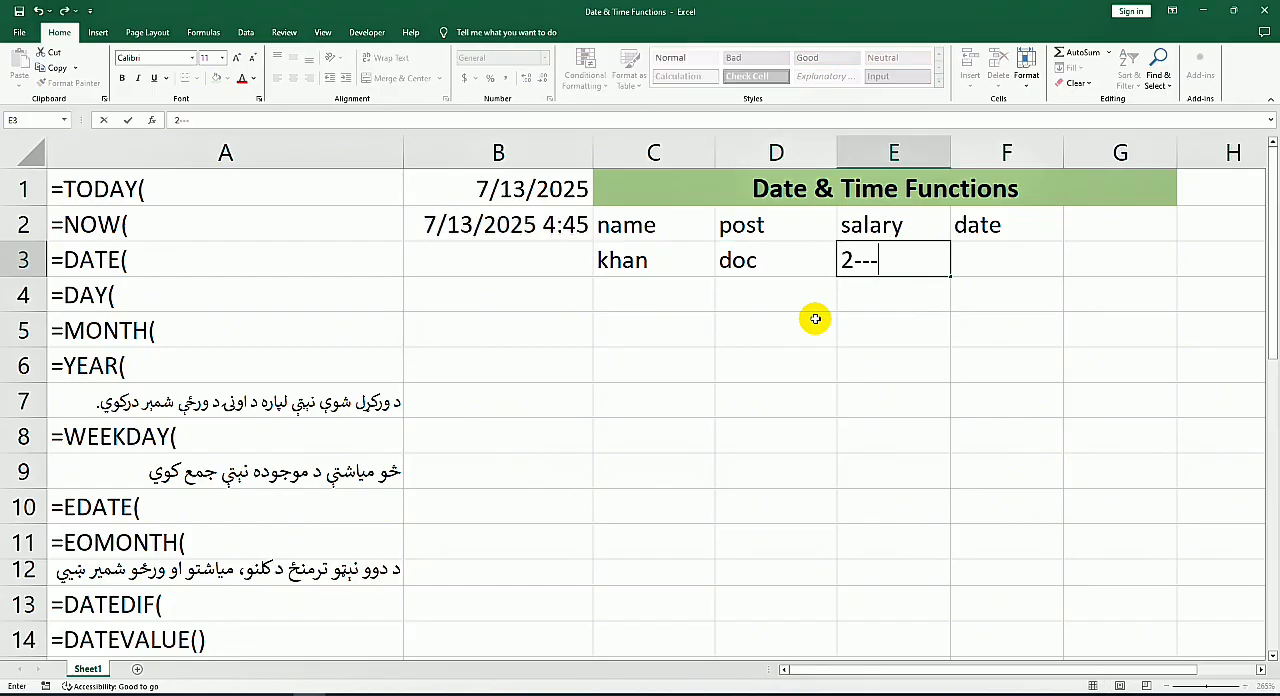
pyautogui.write('000')
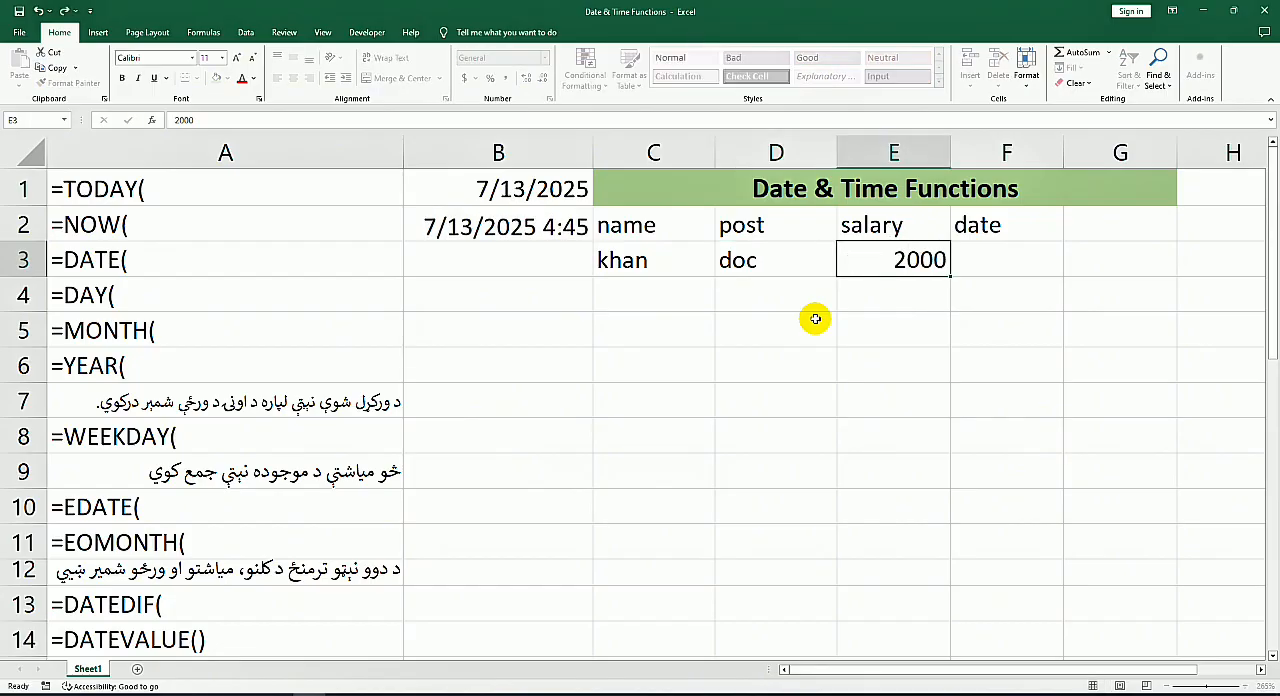
pyautogui.press('Tab')
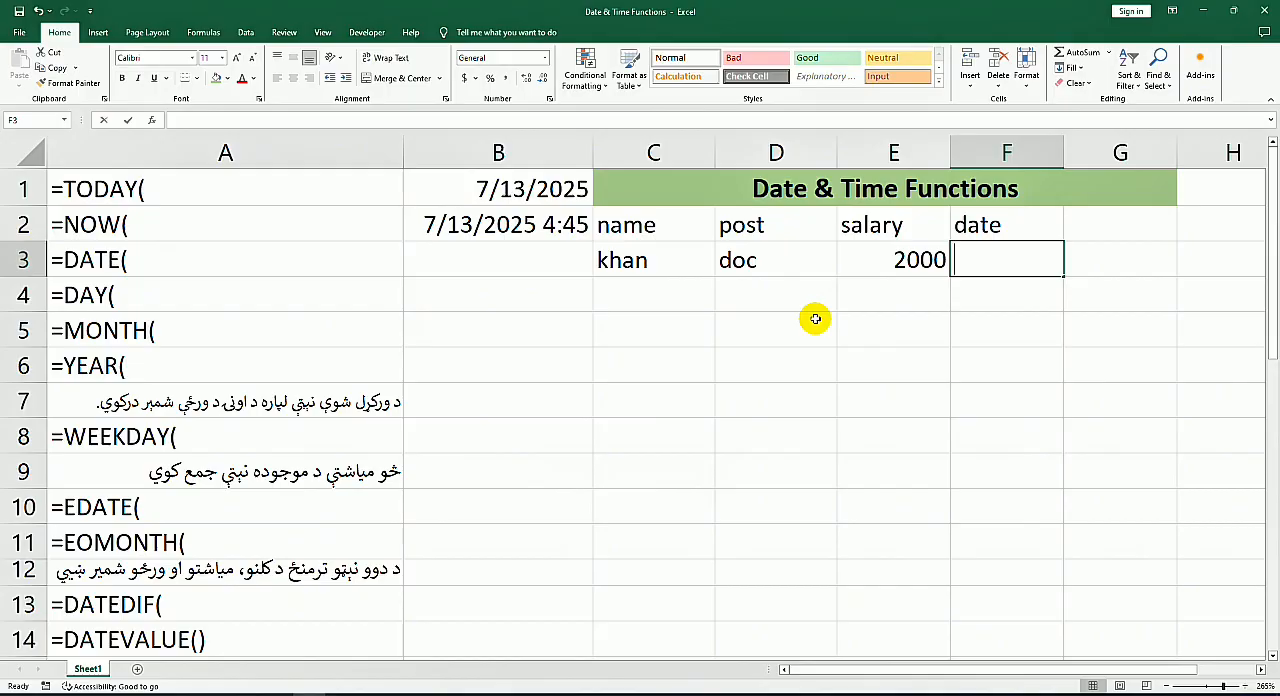
# Step: Enter the TODAY function in date cell F3 and fill it down to F6
pyautogui.write('=tod')
pyautogui.press('Tab')
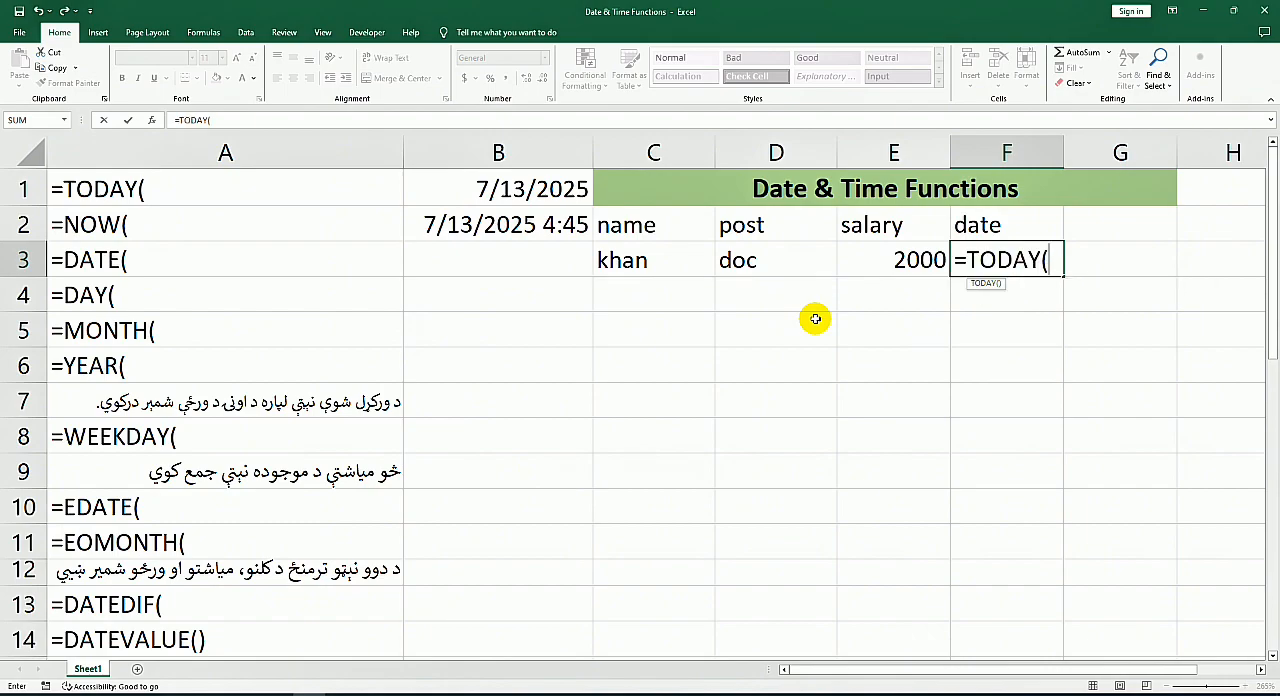
pyautogui.press('Return')
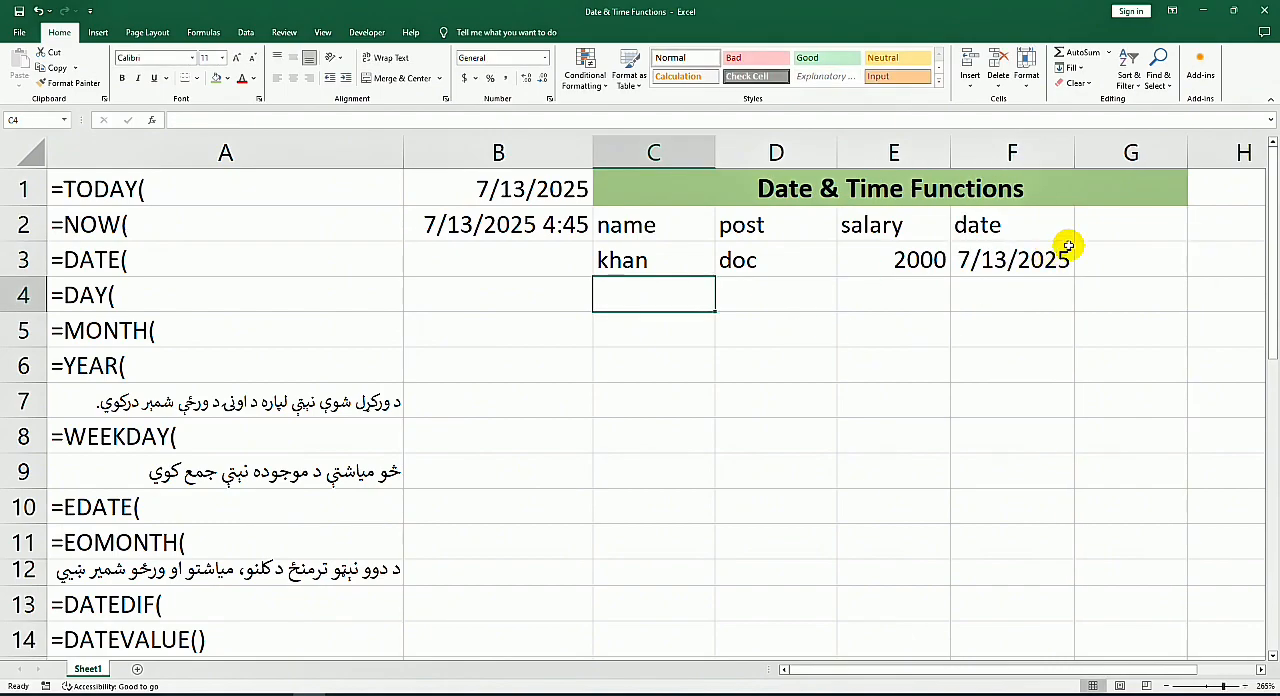
pyautogui.click(1022, 260)
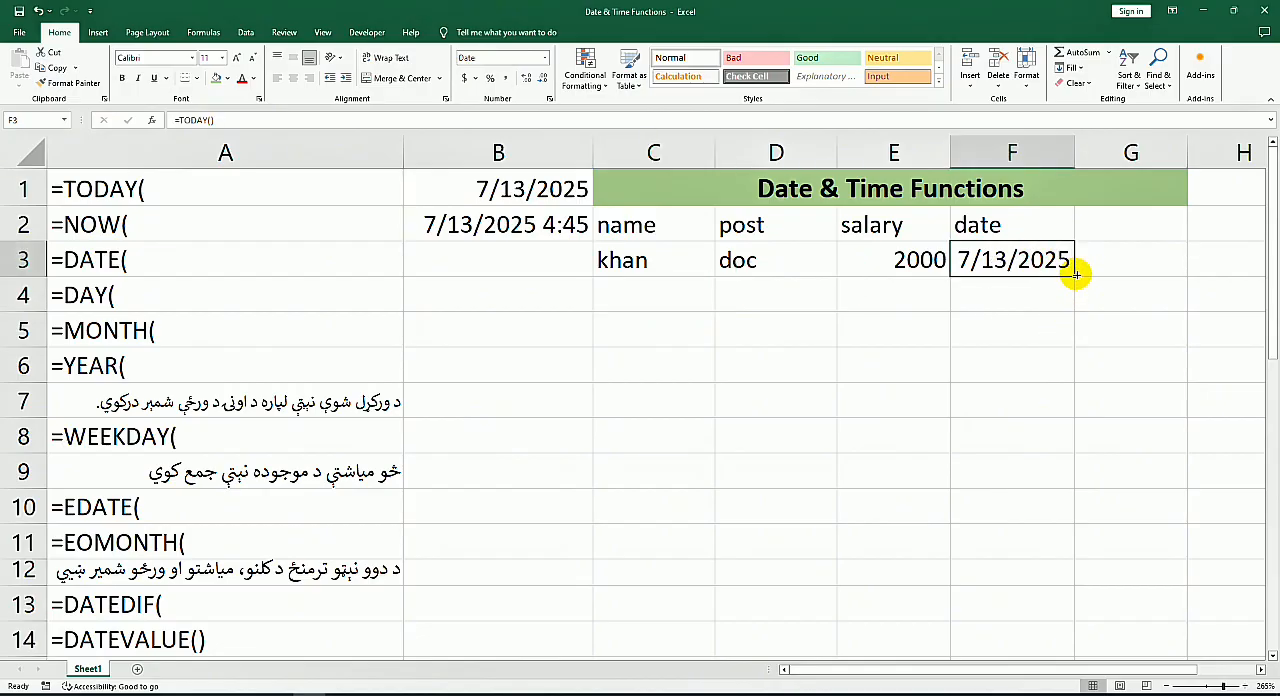
pyautogui.moveTo(1073, 275); pyautogui.dragTo(1080, 383)
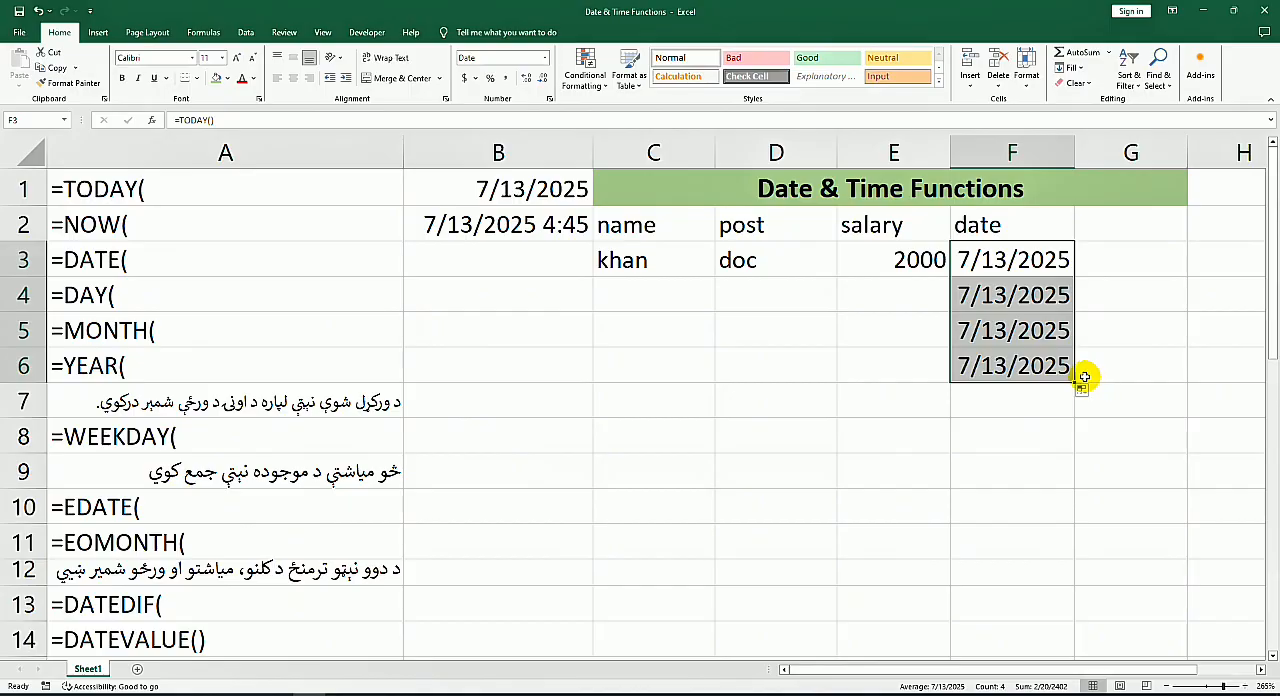
pyautogui.click(1030, 305)
pyautogui.click(1046, 354)
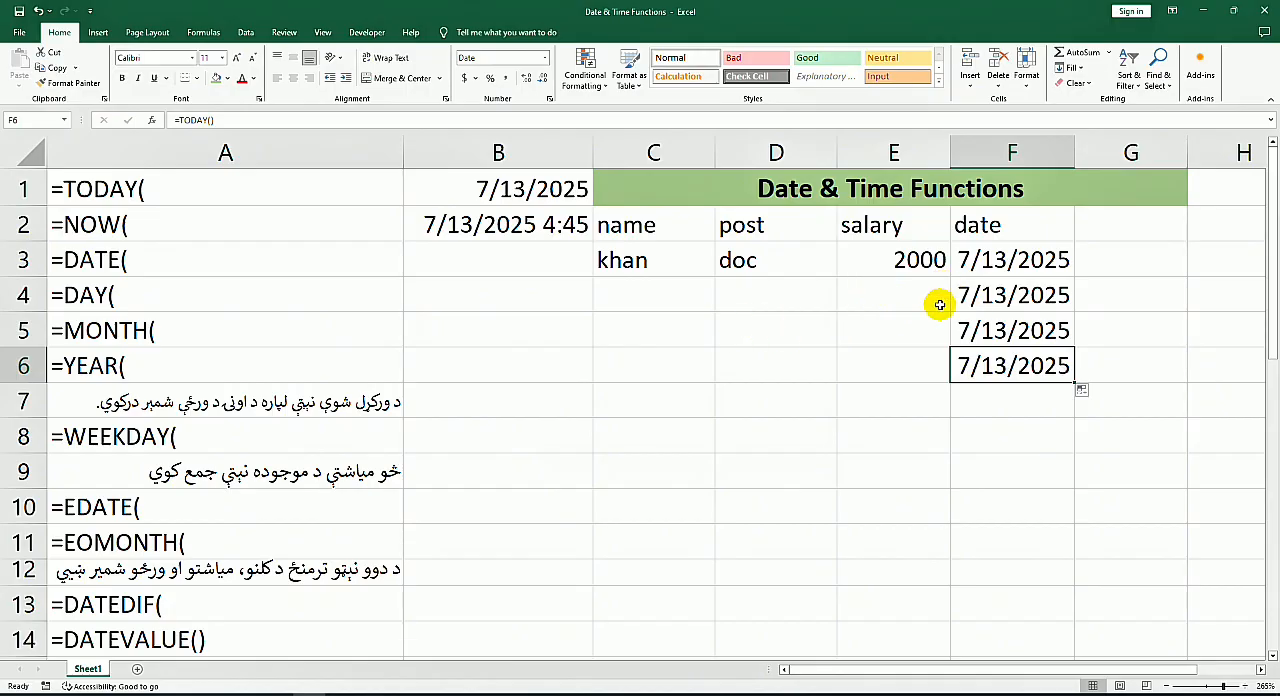
# Step: Replace the formula in F3 with =IF(E3="","",TODAY()), accepting the bracket correction
pyautogui.click(1010, 262)
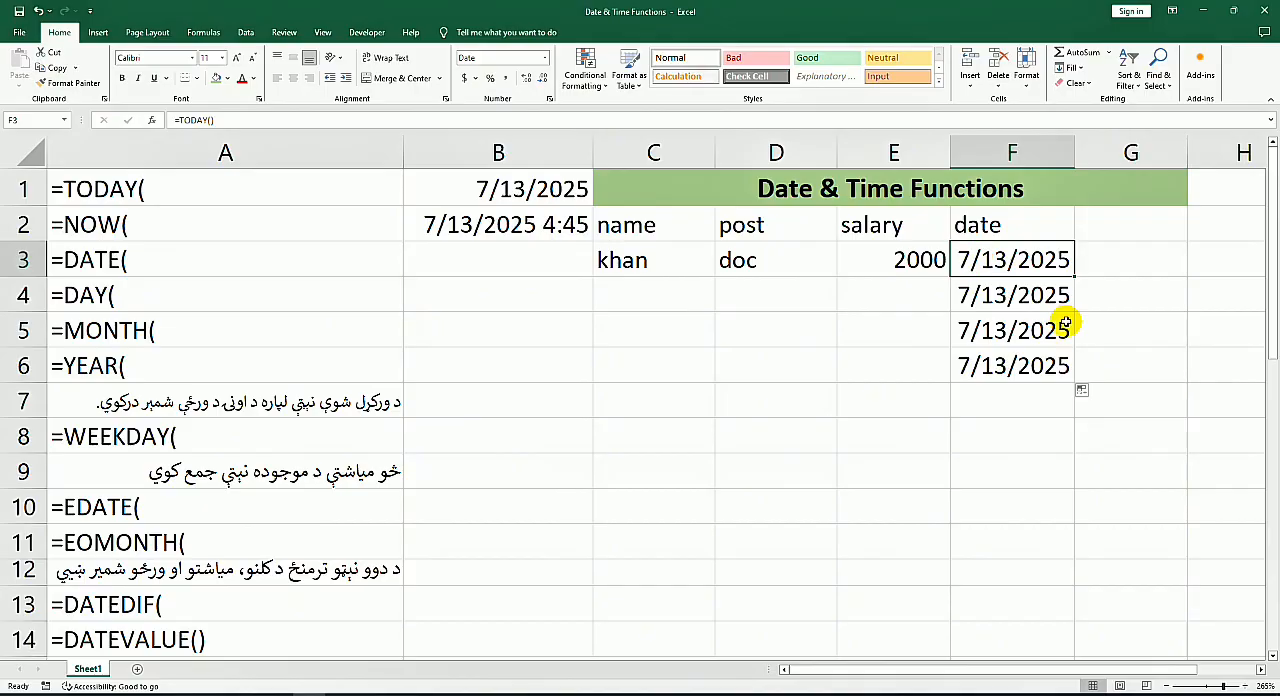
pyautogui.press('F2')
pyautogui.press('BackSpace')
pyautogui.press('BackSpace')
pyautogui.press('BackSpace')
pyautogui.press('BackSpace')
pyautogui.press('BackSpace')
pyautogui.press('BackSpace')
pyautogui.press('BackSpace')
pyautogui.write('if')
pyautogui.press('Tab')
pyautogui.click(870, 258)
pyautogui.write('=IF(E3="",""')
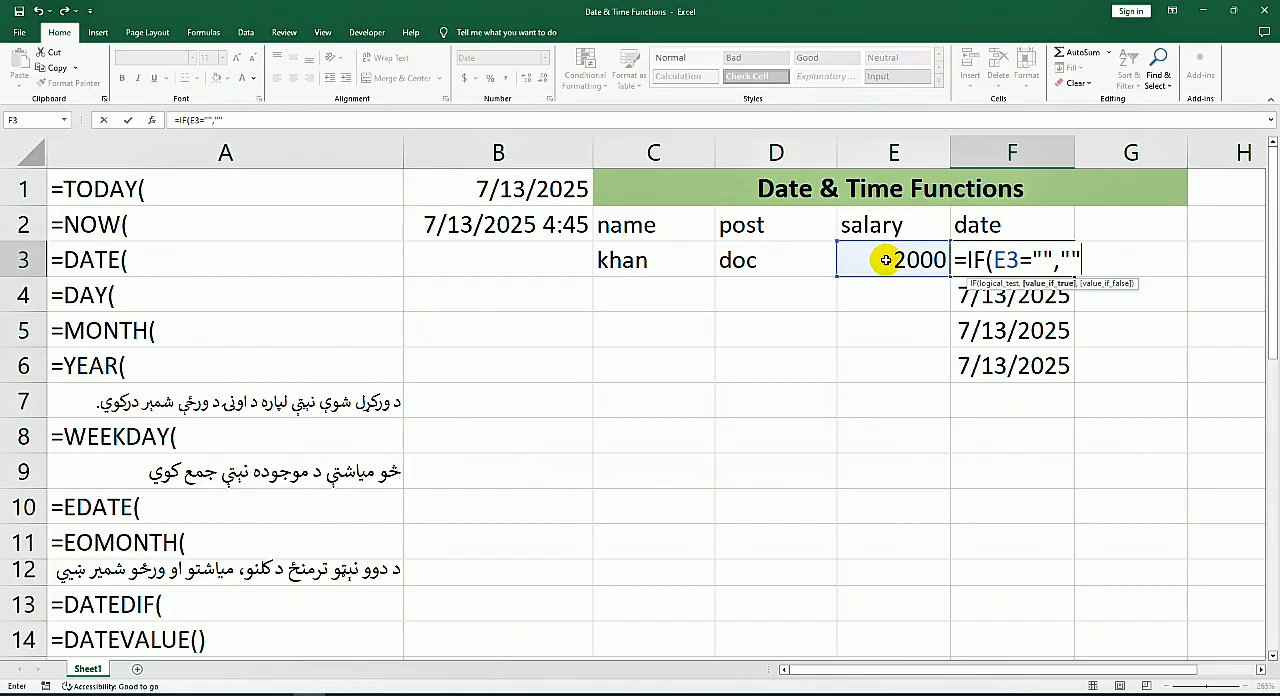
pyautogui.write(',')
pyautogui.write('to')
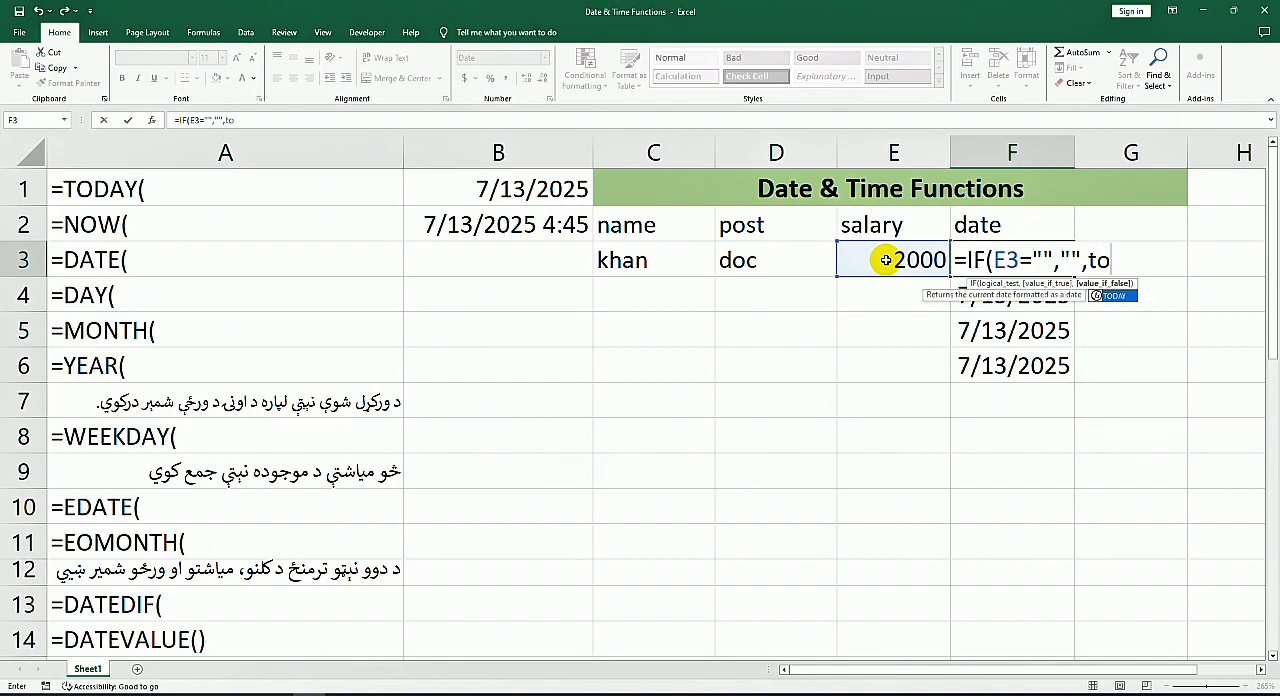
pyautogui.press('Tab')
pyautogui.press('Return')
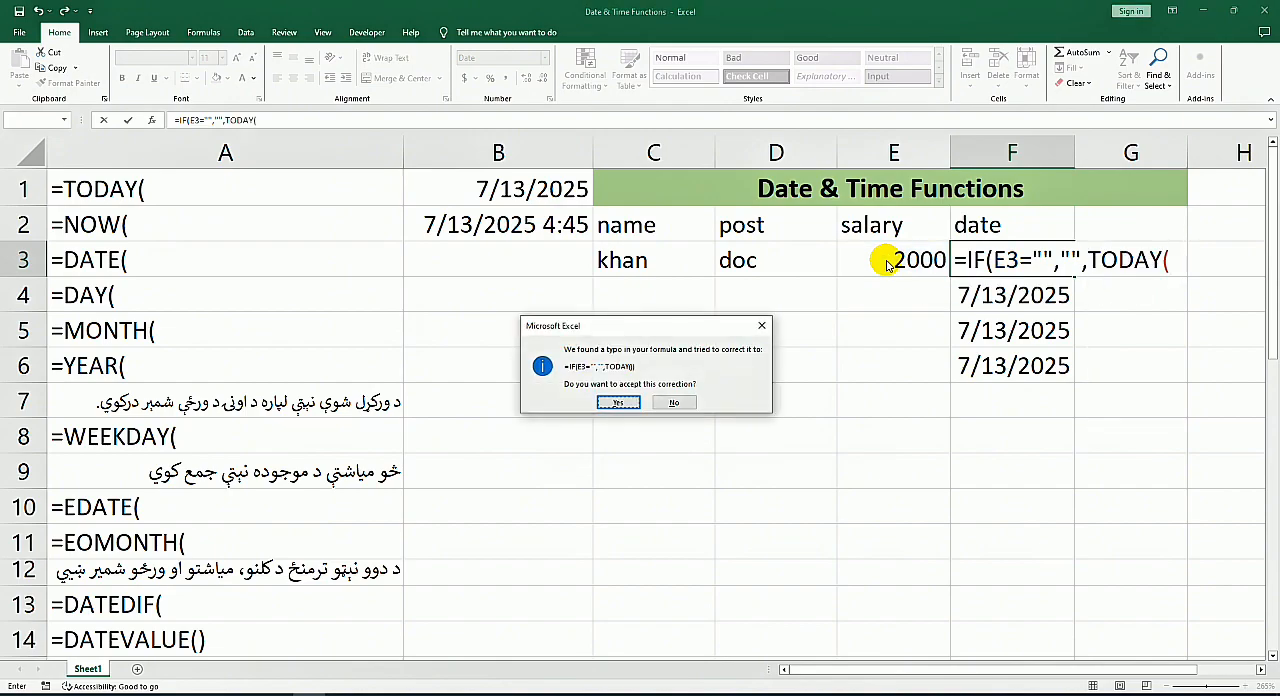
pyautogui.press('Return')
# Step: Fill the F3 formula down to F6 and enter a salary of 2166 in E4
pyautogui.click(977, 258)
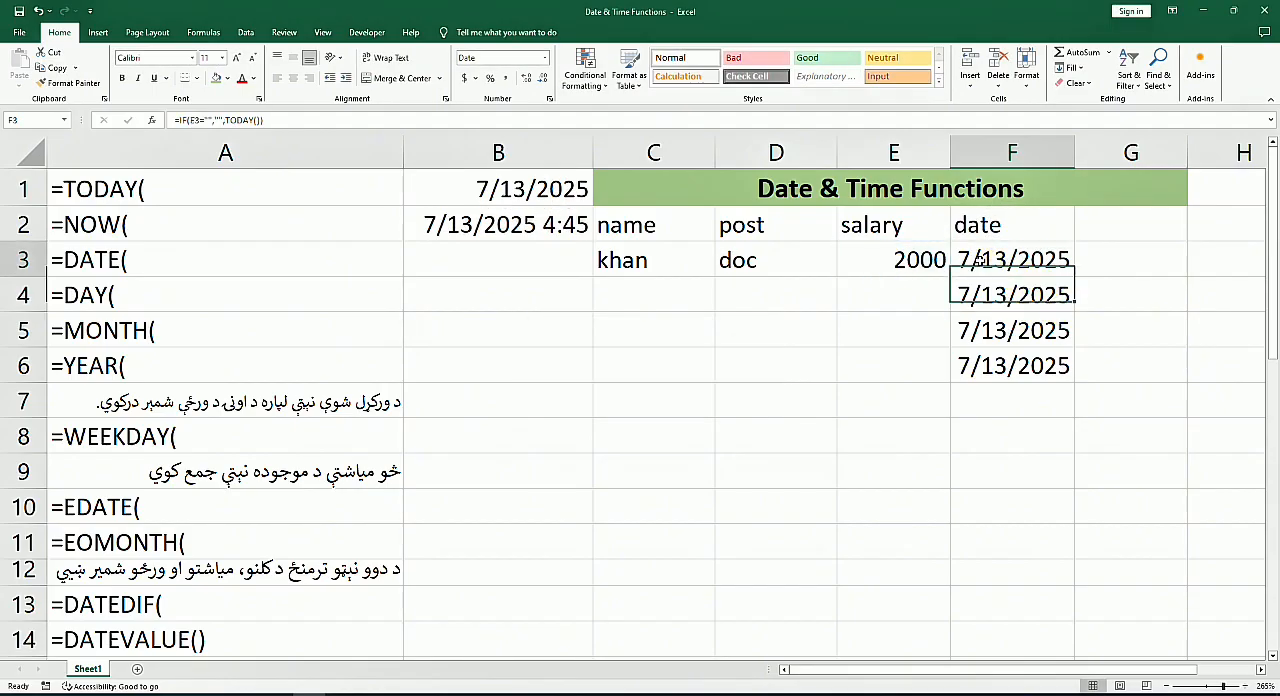
pyautogui.moveTo(1075, 279); pyautogui.dragTo(1073, 371)
pyautogui.click(918, 284)
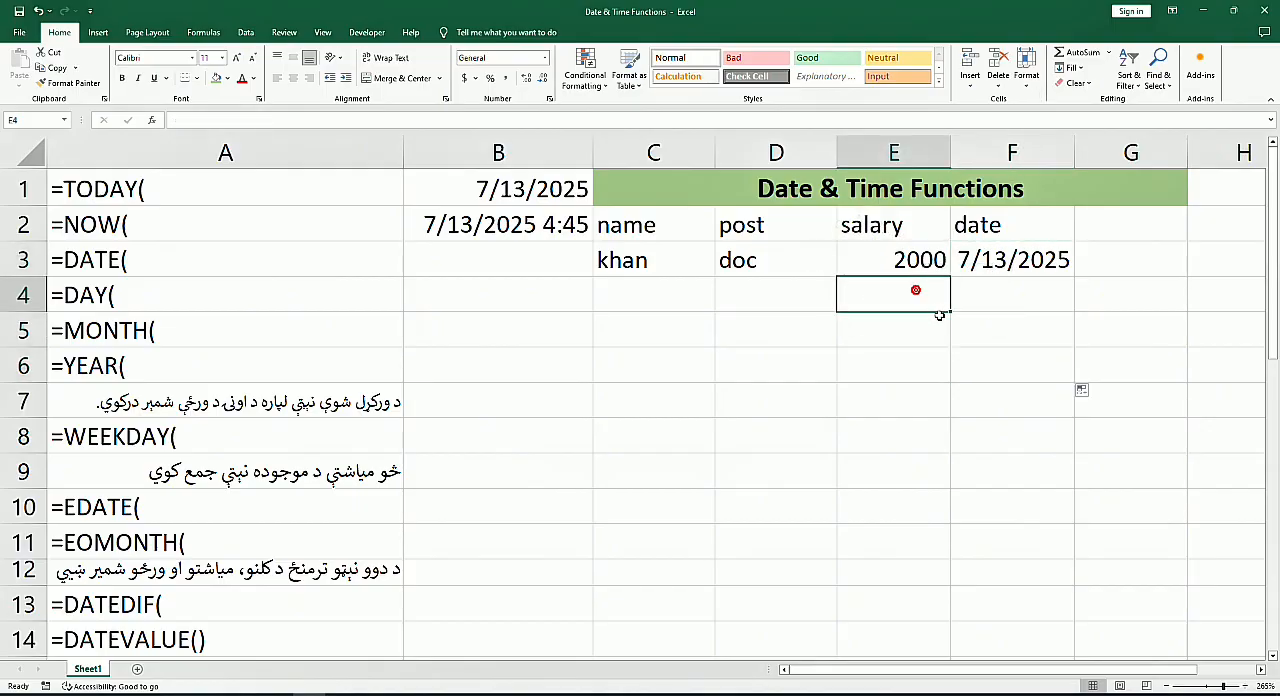
pyautogui.write('2166')
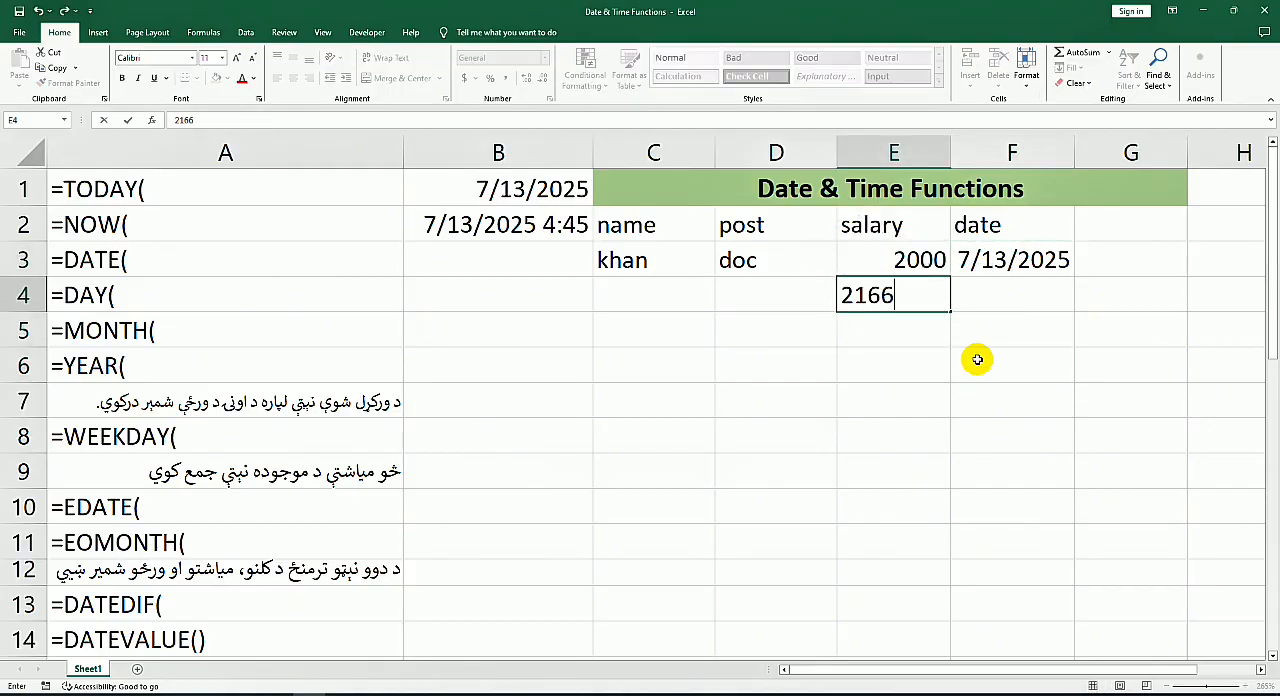
pyautogui.press('Return')
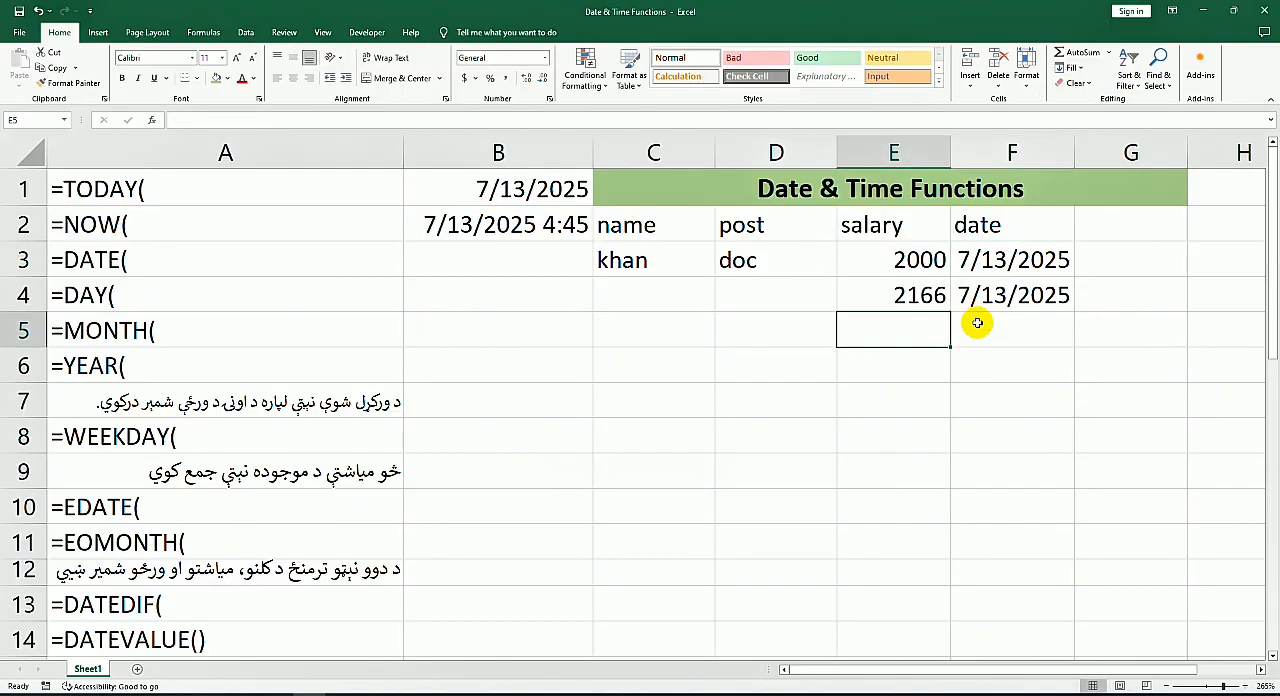
pyautogui.click(1018, 298)
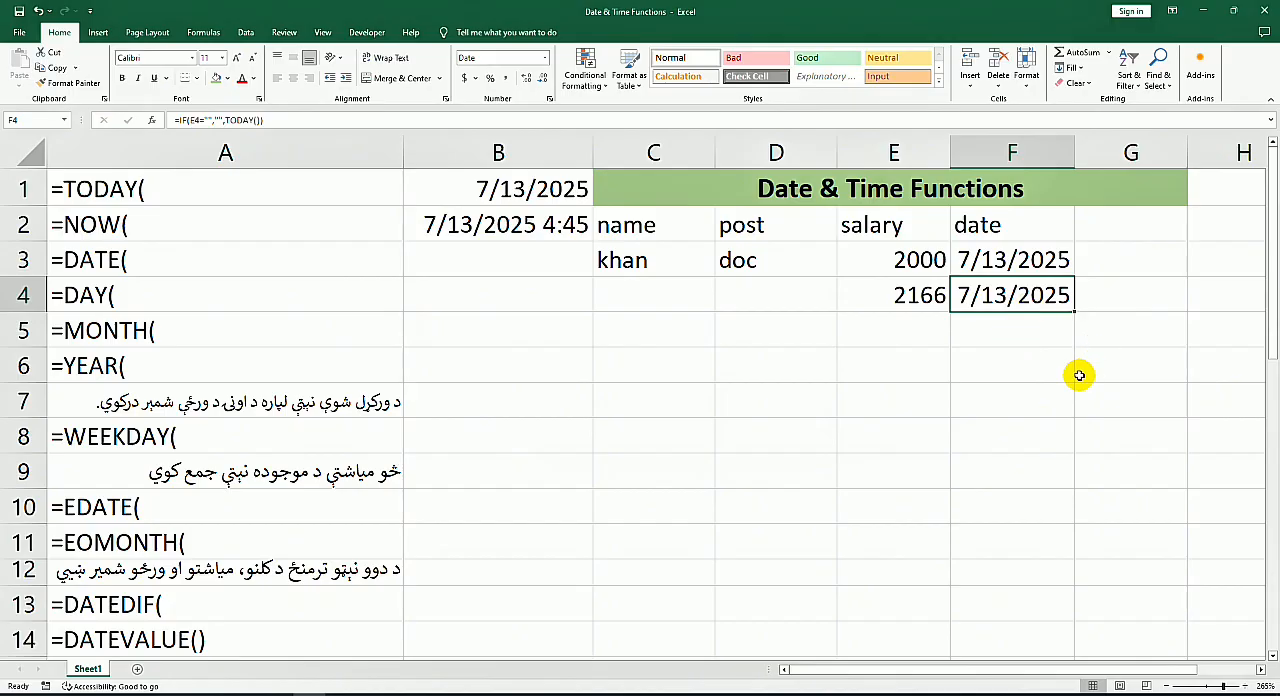
pyautogui.click(1038, 330)
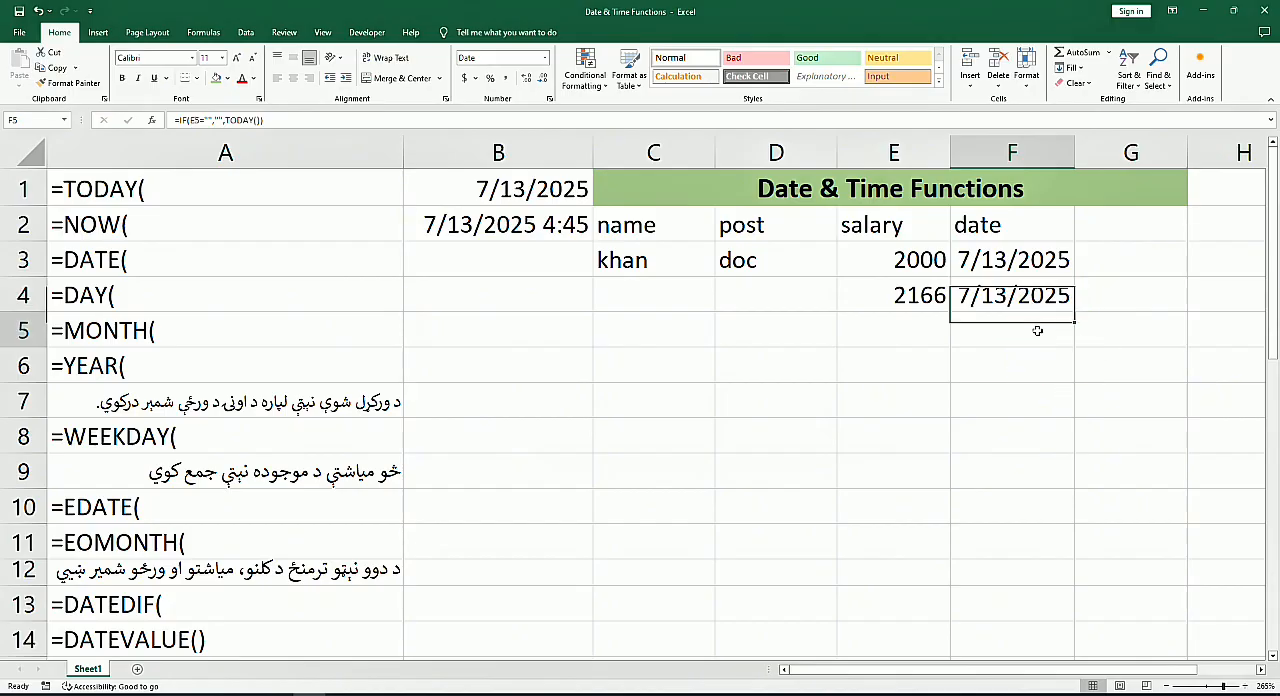
pyautogui.click(1014, 268)
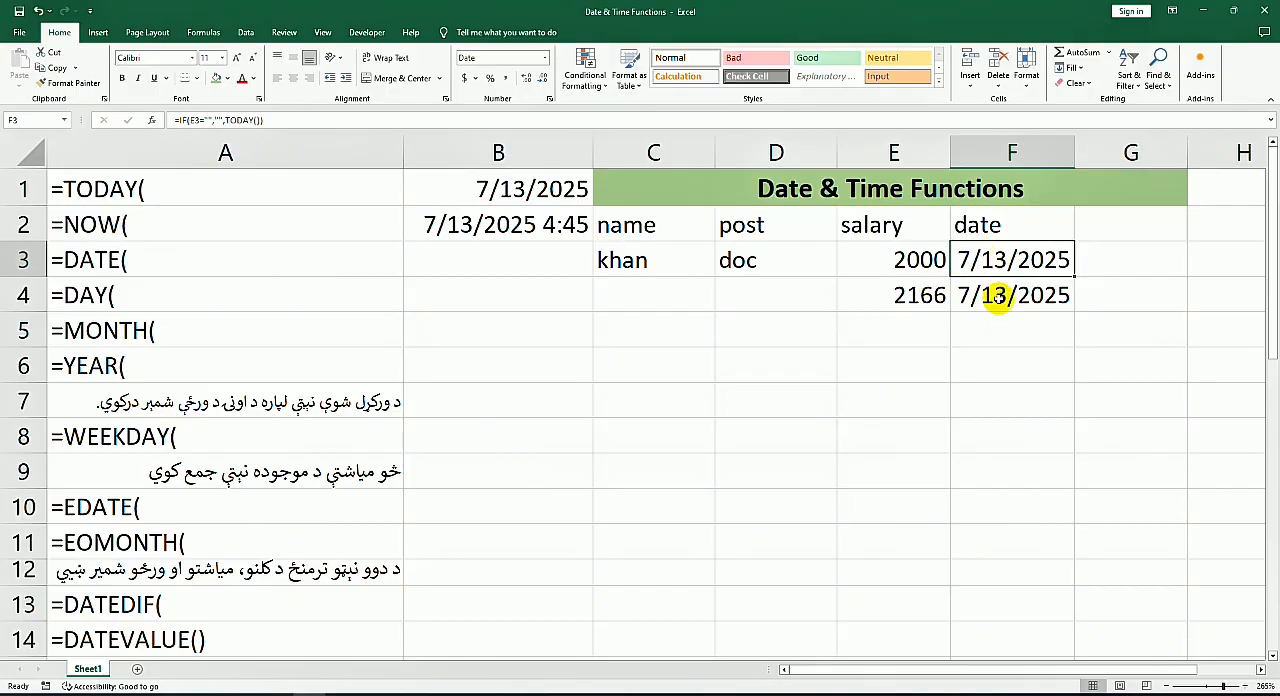
pyautogui.click(998, 298)
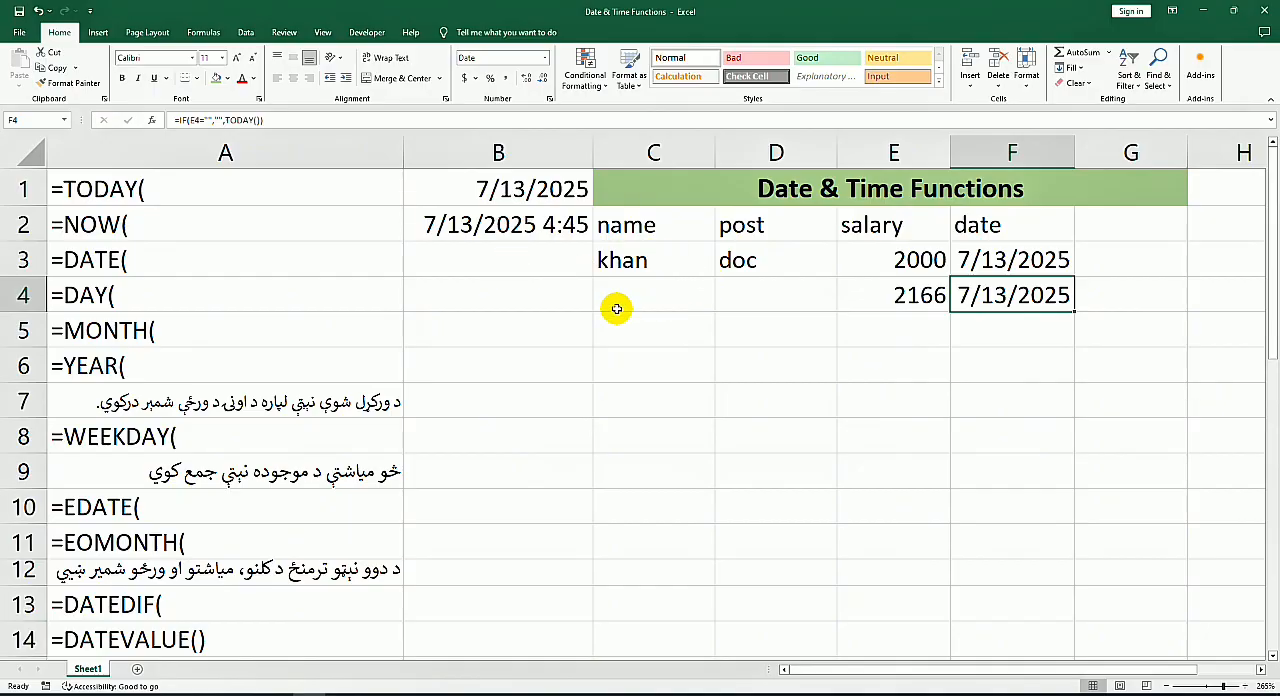
# Step: Enter =DATE(2025,2,5) in cell B3 beside the DATE label
pyautogui.click(522, 261)
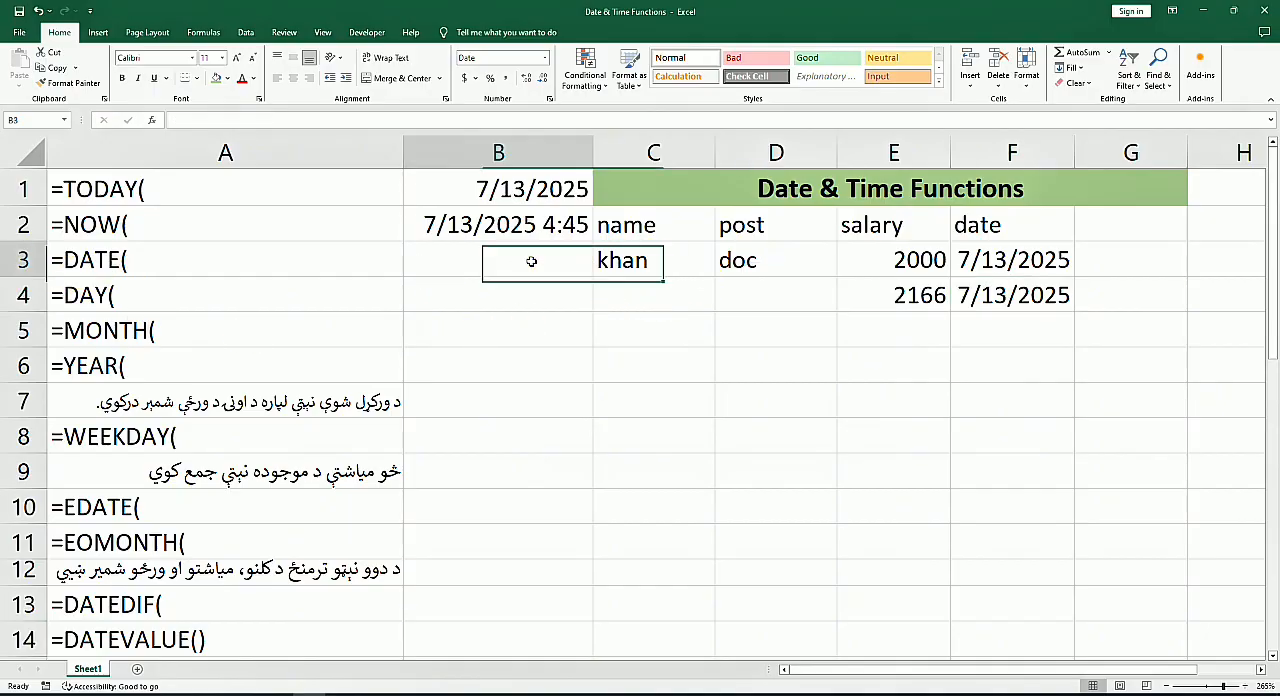
pyautogui.write('=')
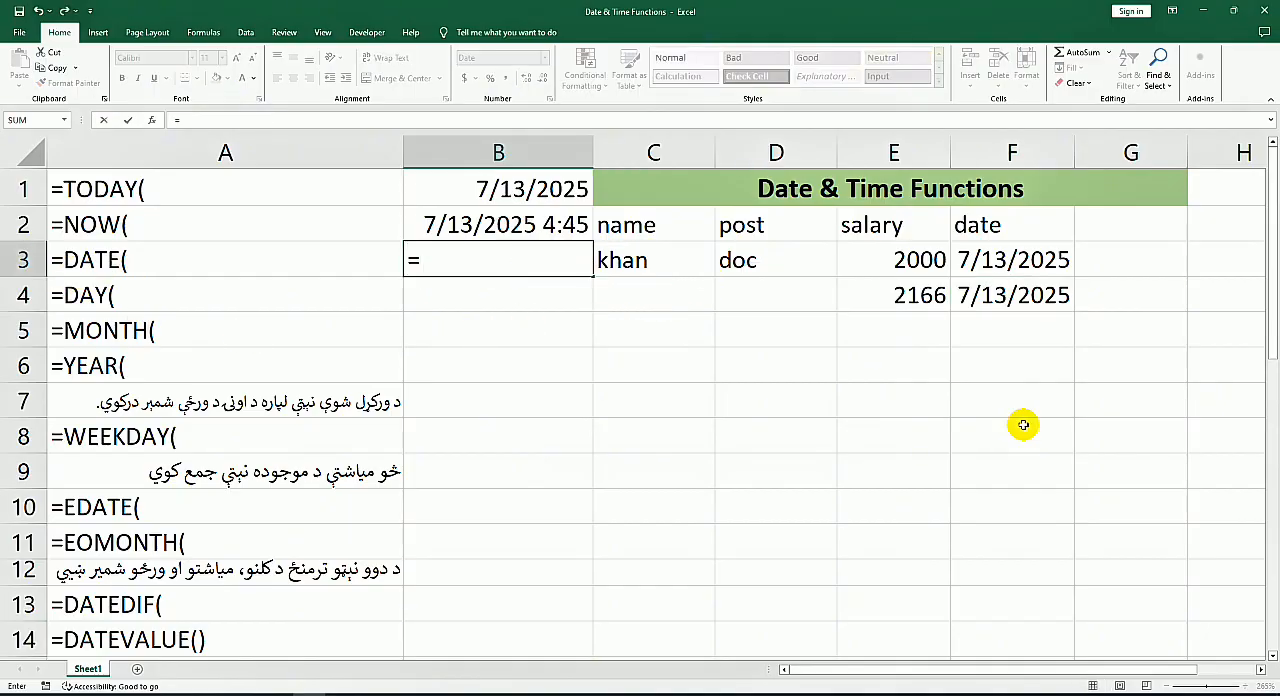
pyautogui.write('date')
pyautogui.press('Tab')
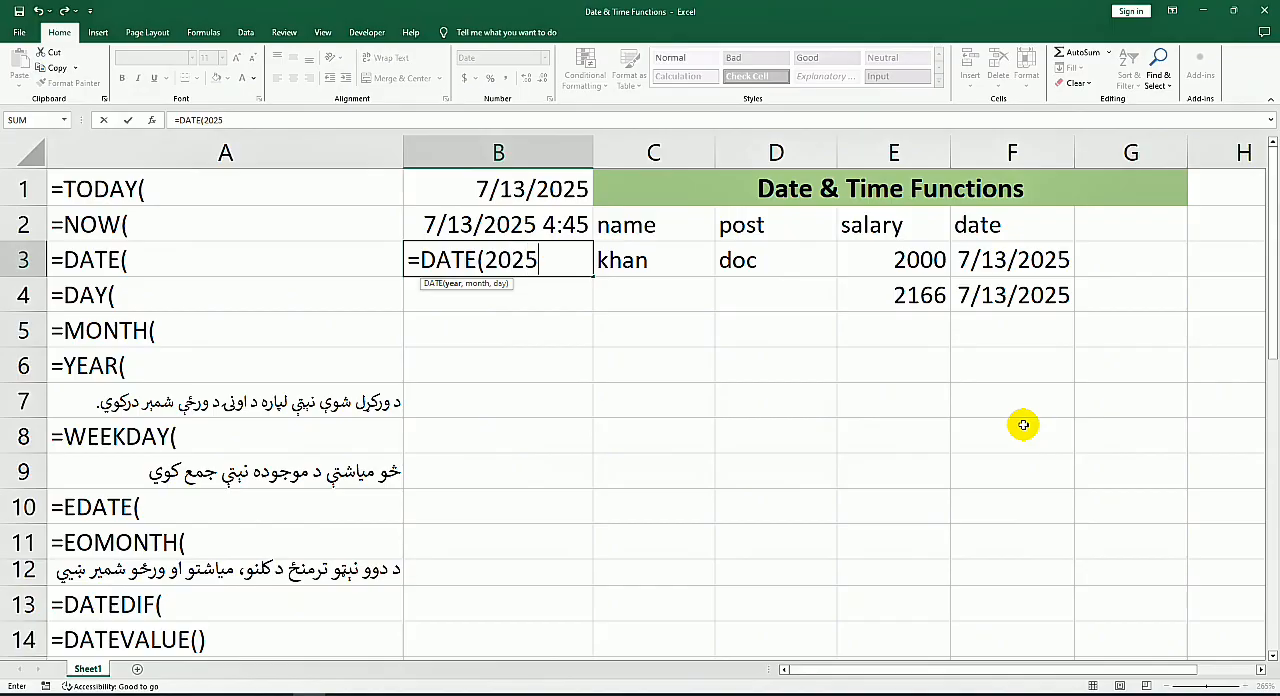
pyautogui.write(',2,5')
pyautogui.press('Return')
pyautogui.click(558, 259)
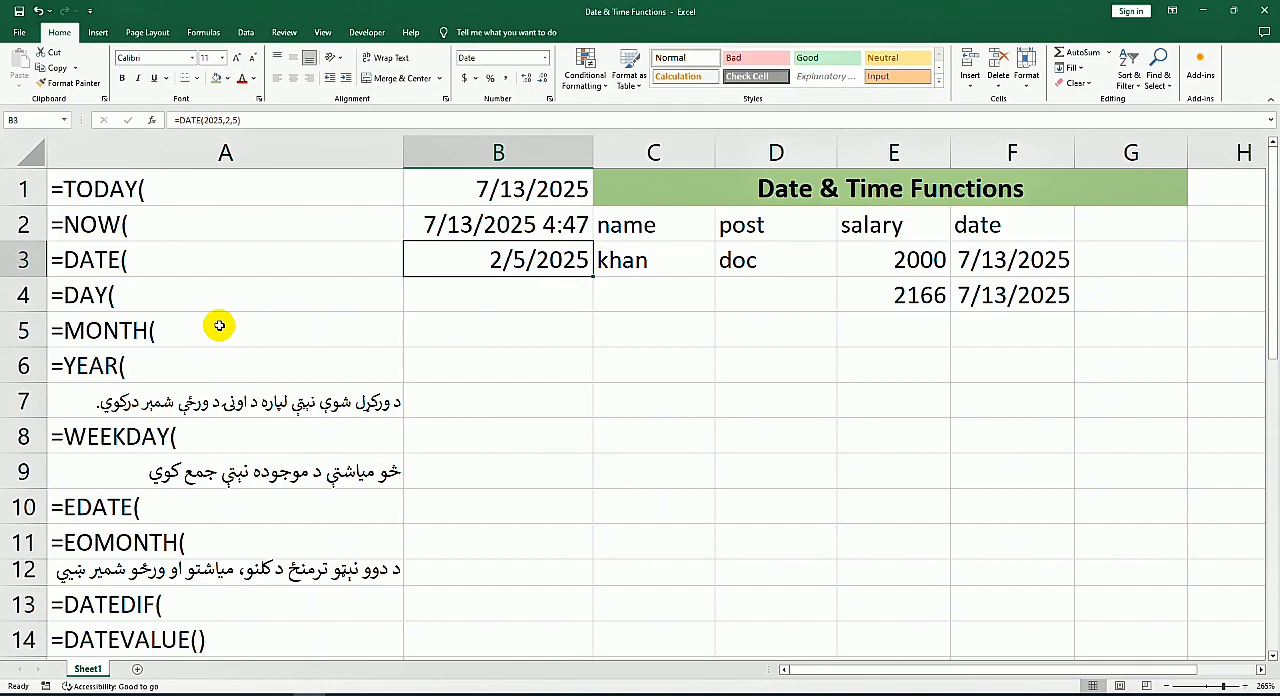
# Step: Insert today's date, 7/13/2025, as a fixed value in cell B4 beside the DAY label
pyautogui.click(94, 295)
pyautogui.click(500, 304)
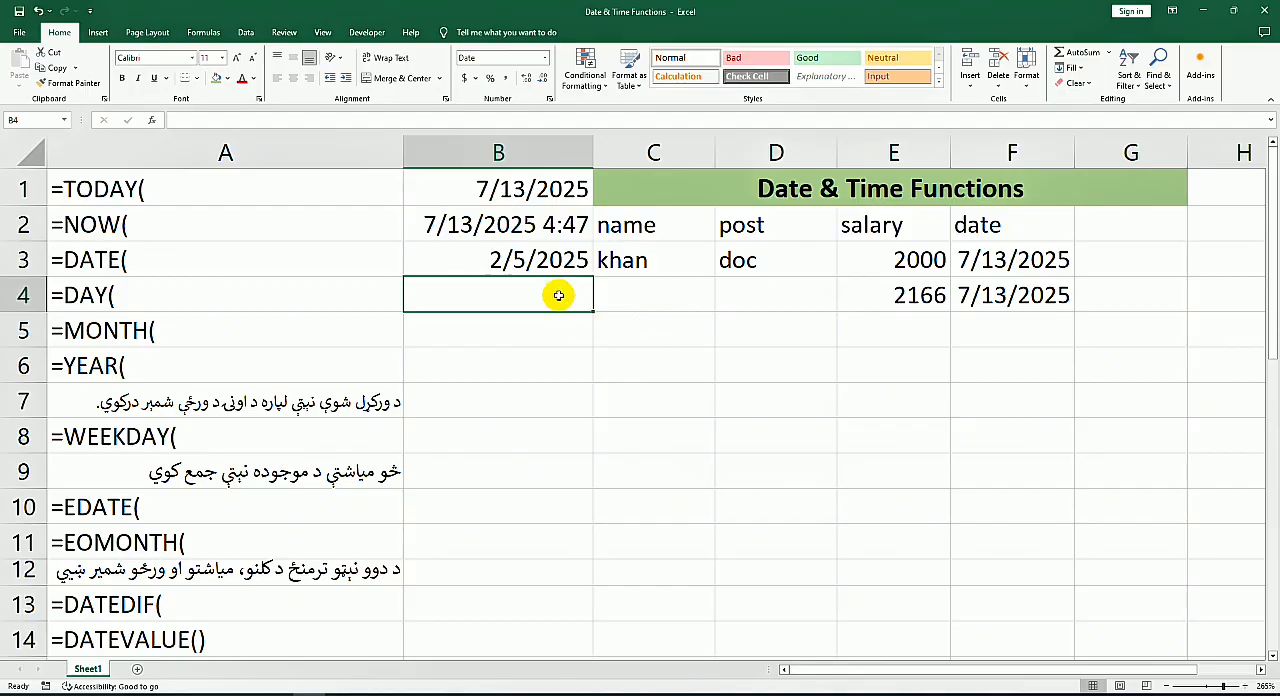
pyautogui.click(478, 294)
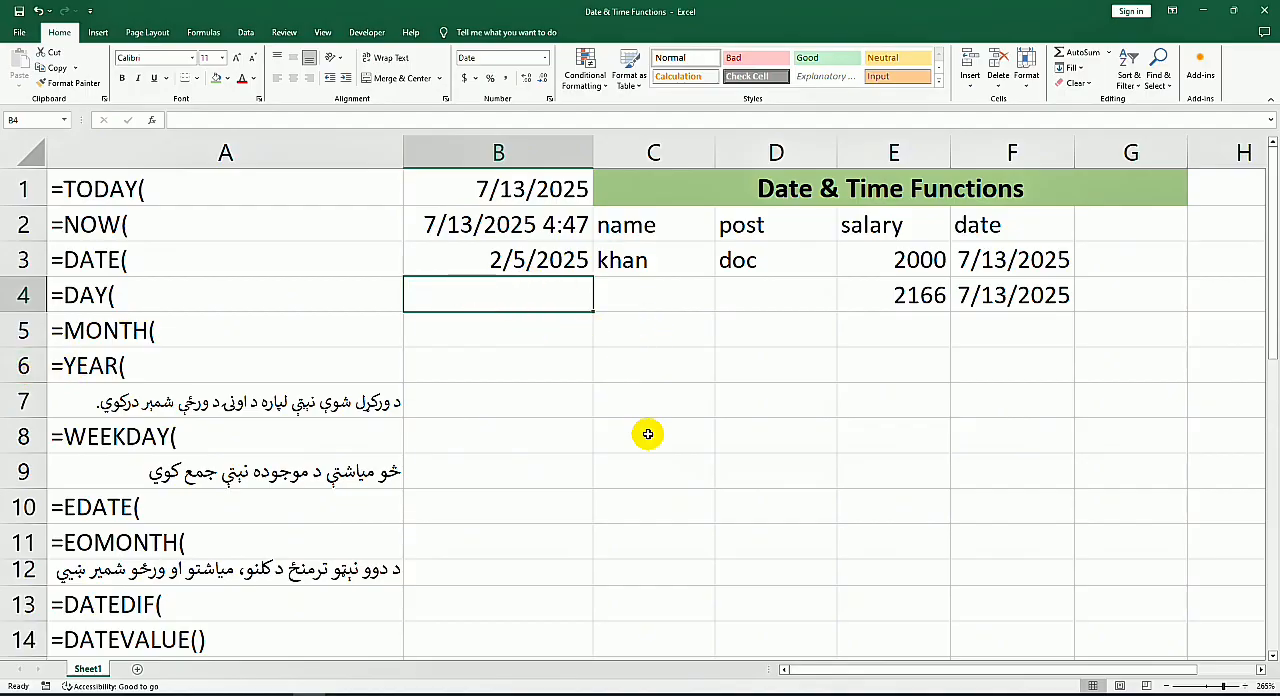
pyautogui.hotkey('ctrl', ';')
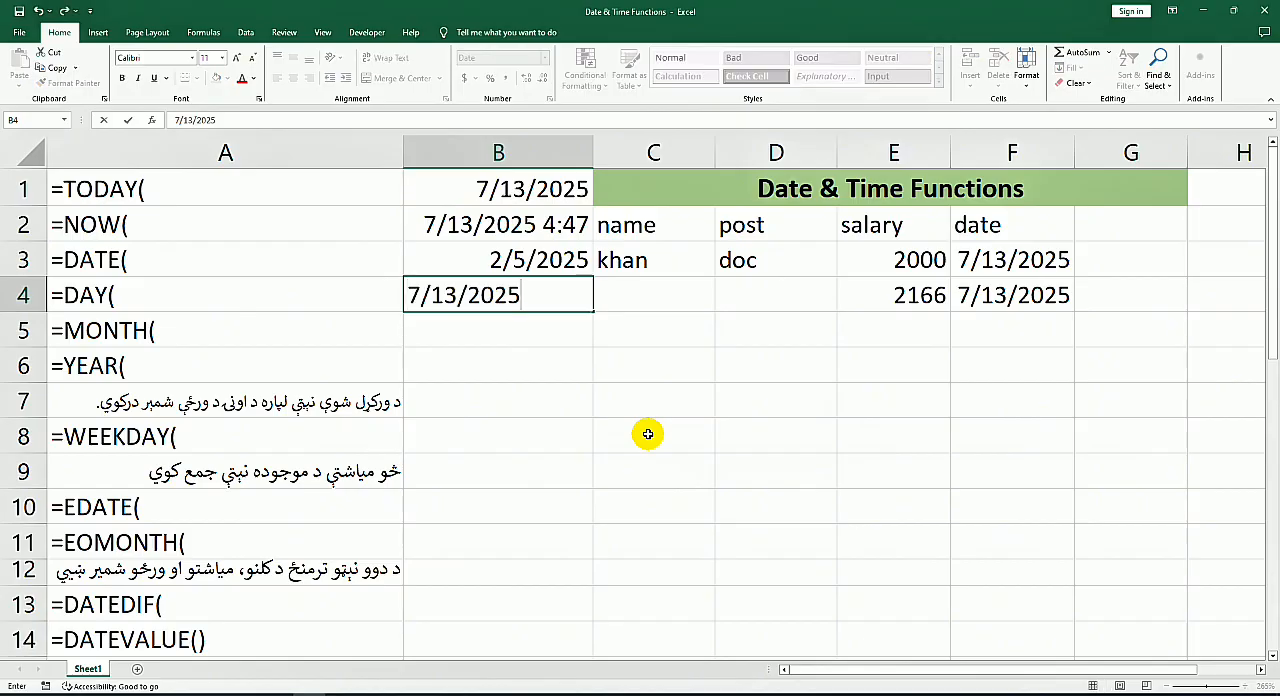
pyautogui.press('Return')
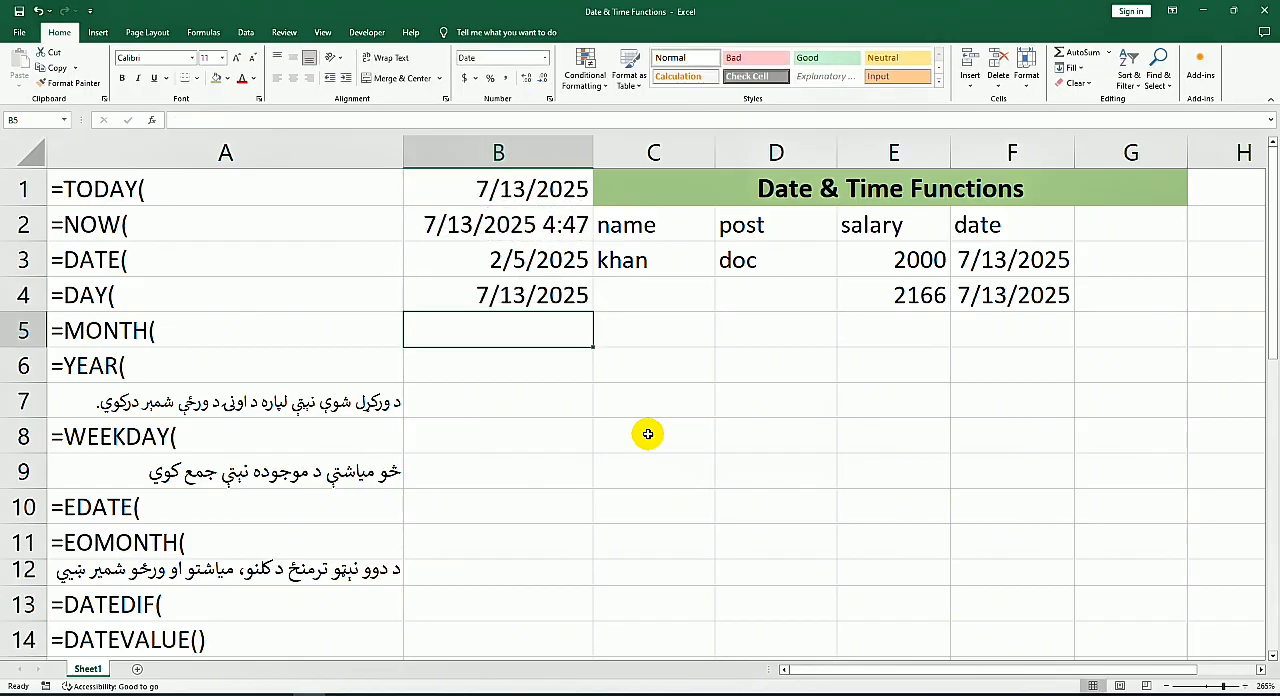
pyautogui.click(546, 297)
# Step: Enter a DAY formula in C4 that extracts the day from the date in B4
pyautogui.click(672, 298)
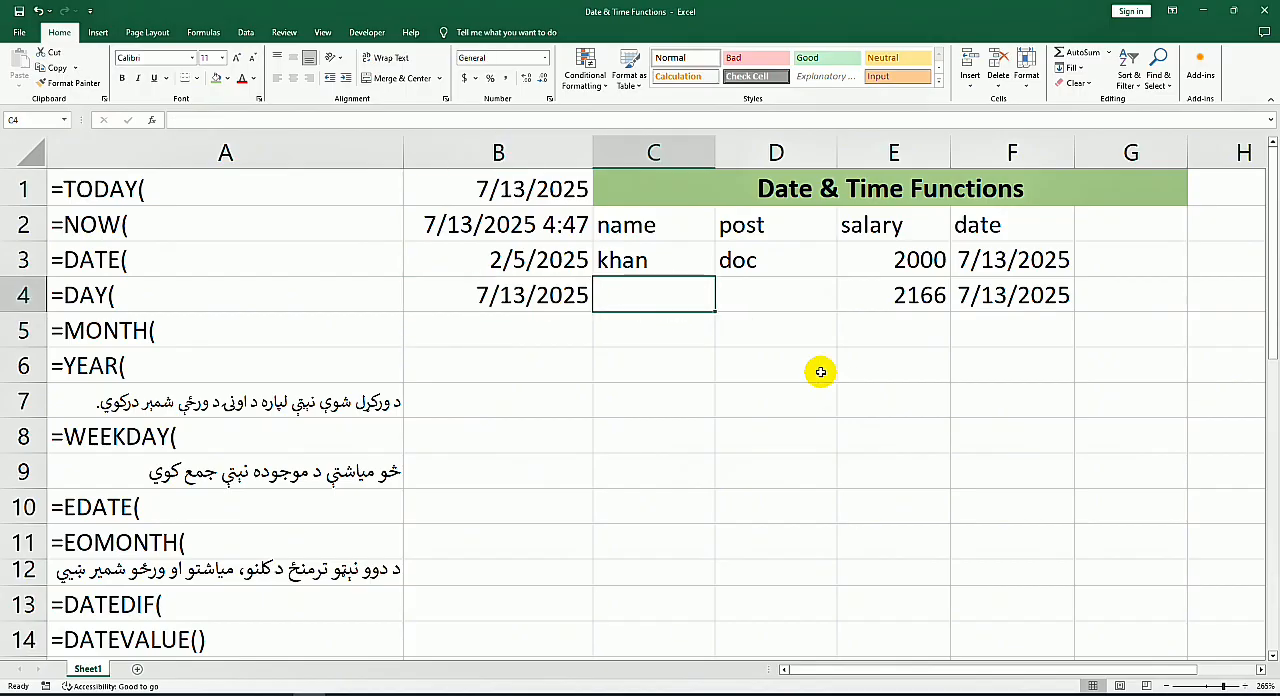
pyautogui.write('=')
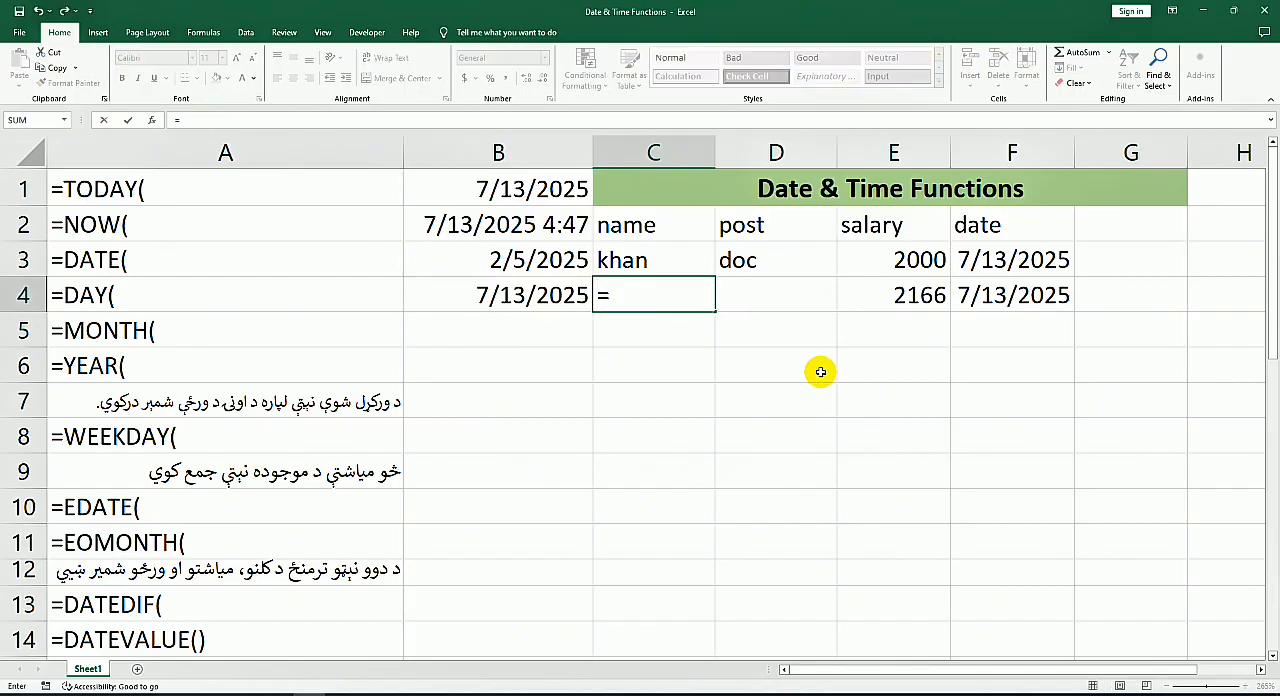
pyautogui.write('da')
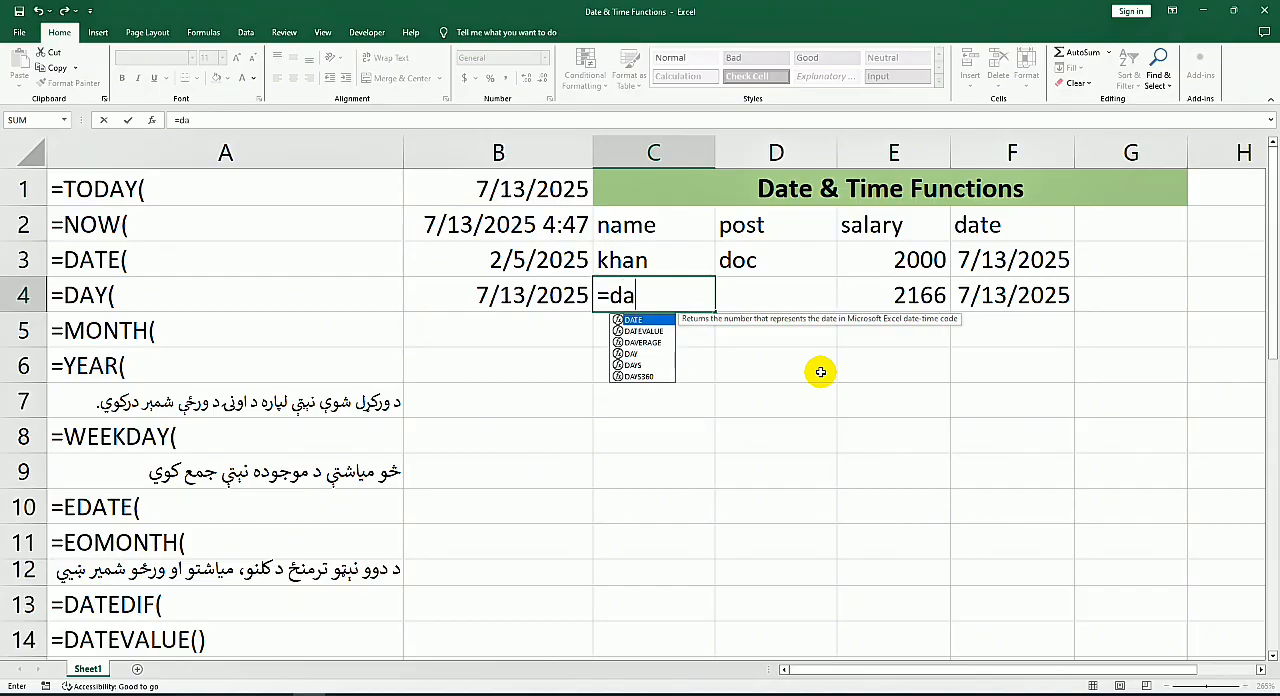
pyautogui.write('y')
pyautogui.press('Tab')
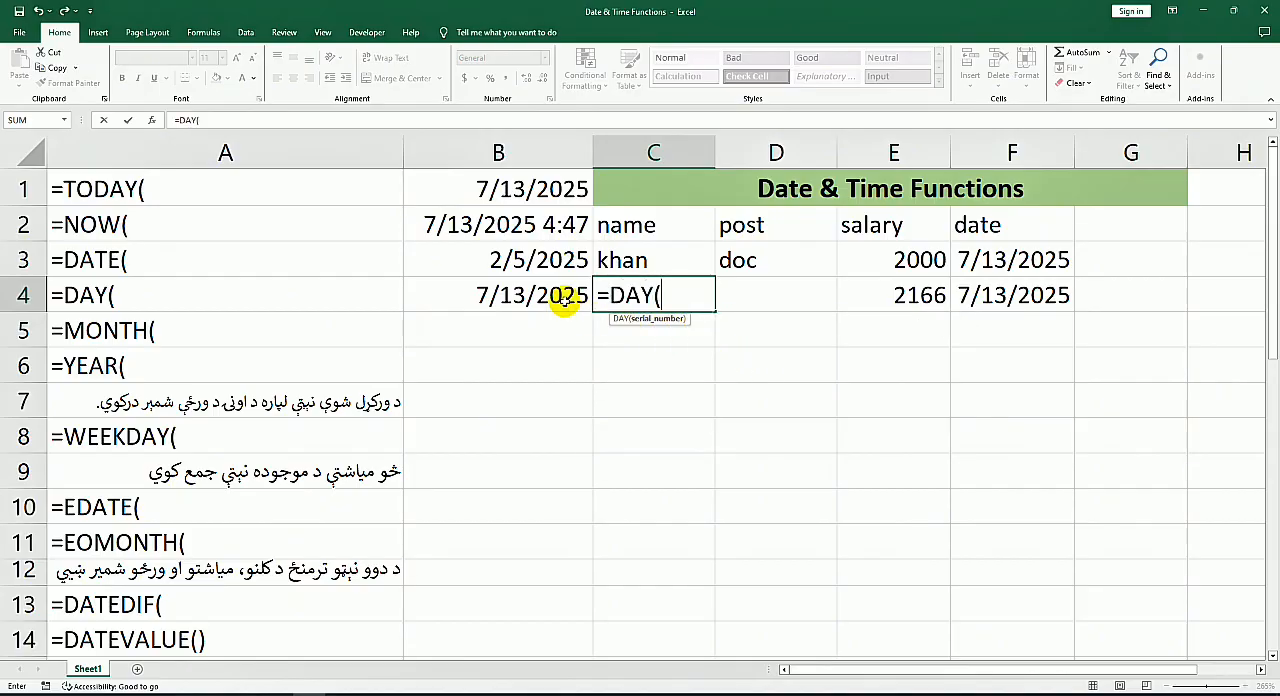
pyautogui.click(562, 297)
pyautogui.press('Return')
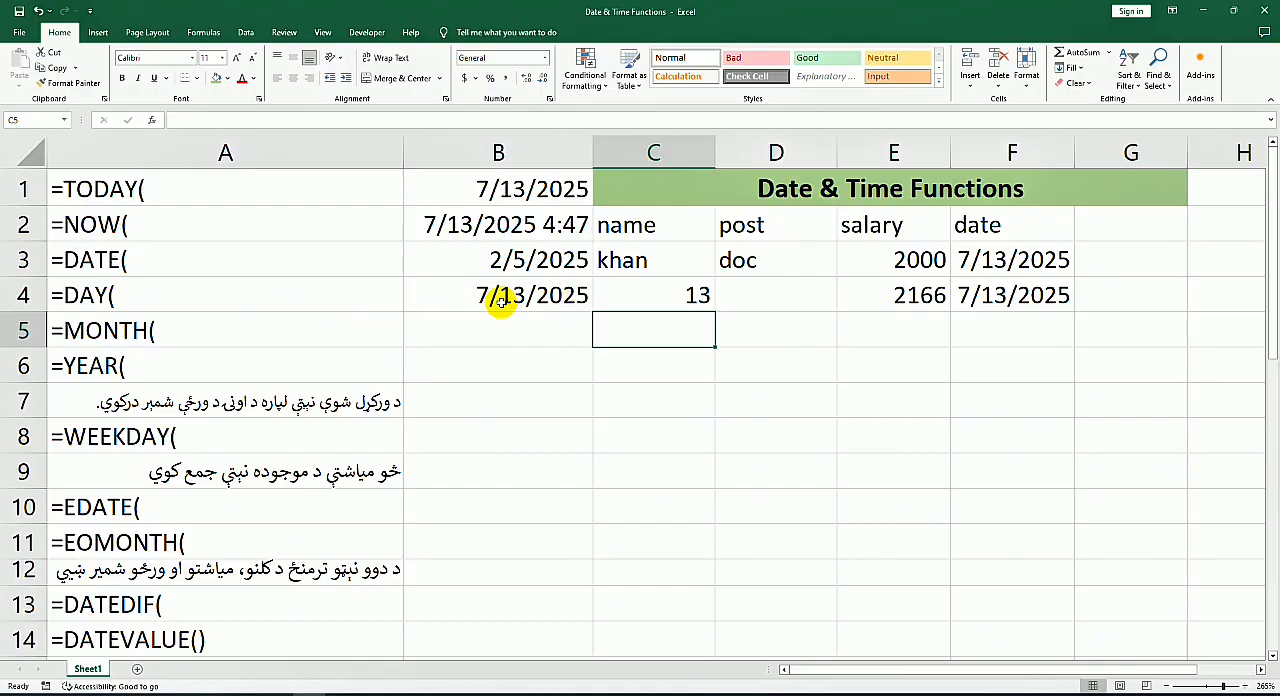
# Step: Fill the B4 date down to B6 and enter a MONTH formula in C5 that references B5
pyautogui.click(510, 304)
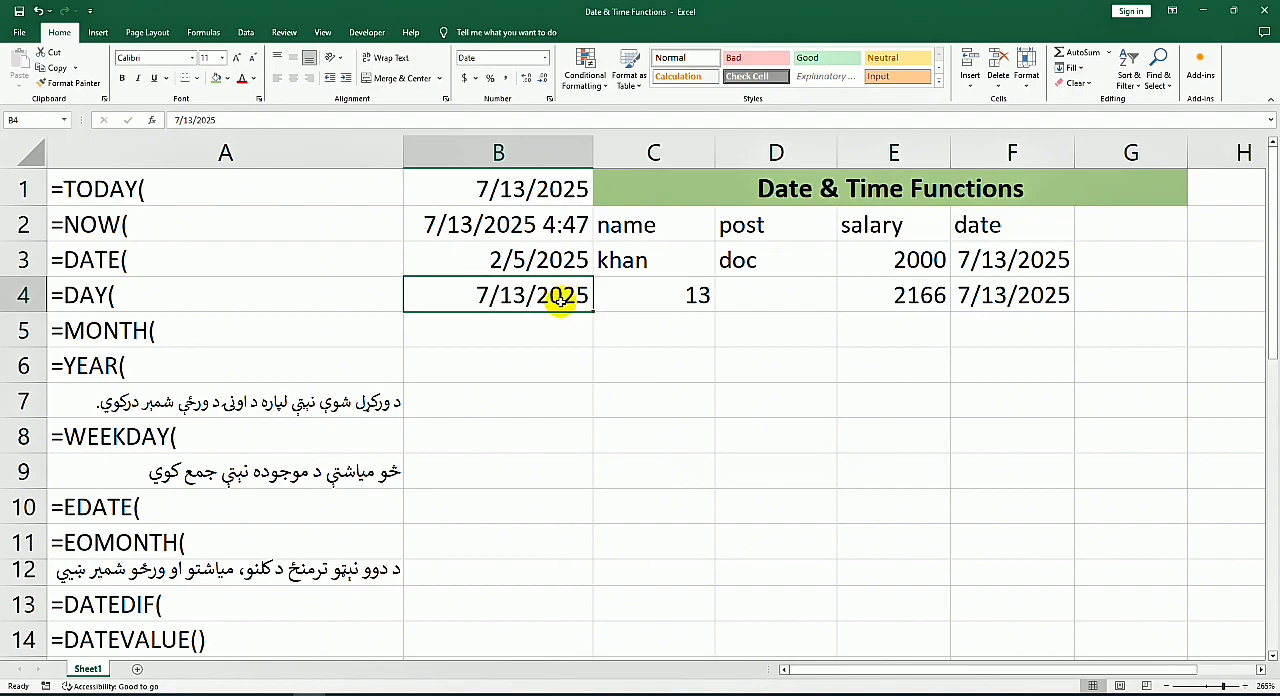
pyautogui.moveTo(590, 311); pyautogui.dragTo(678, 380)
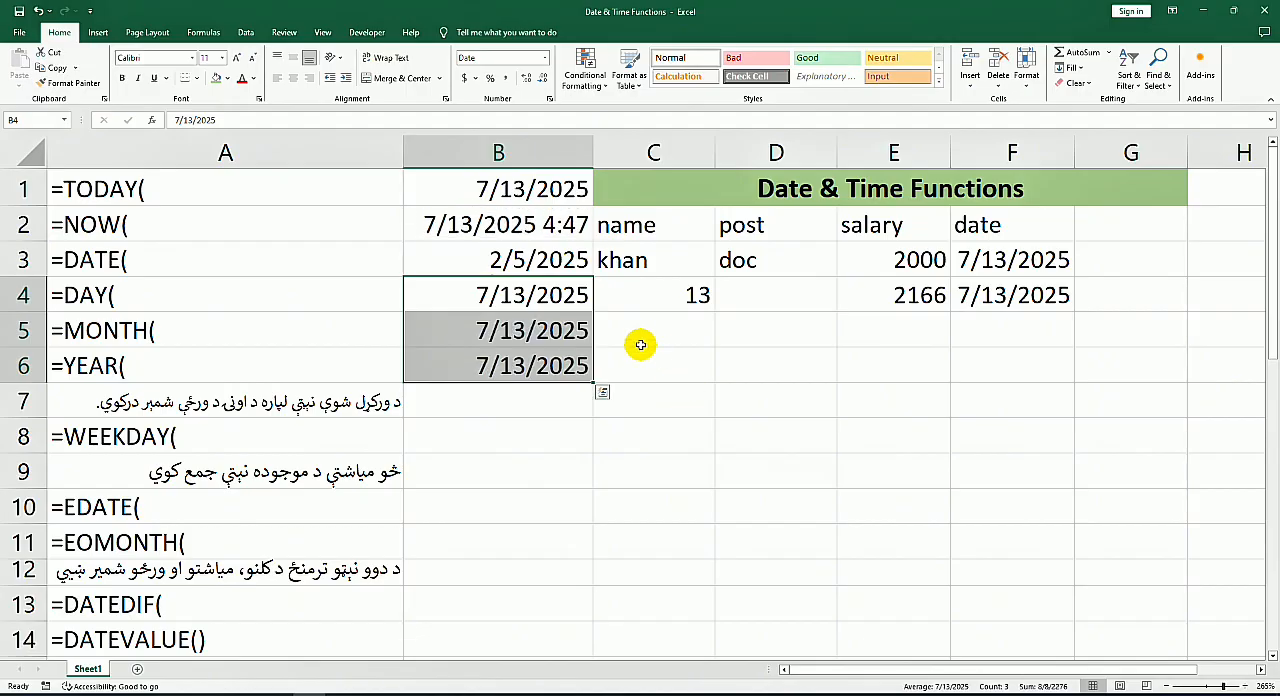
pyautogui.click(680, 338)
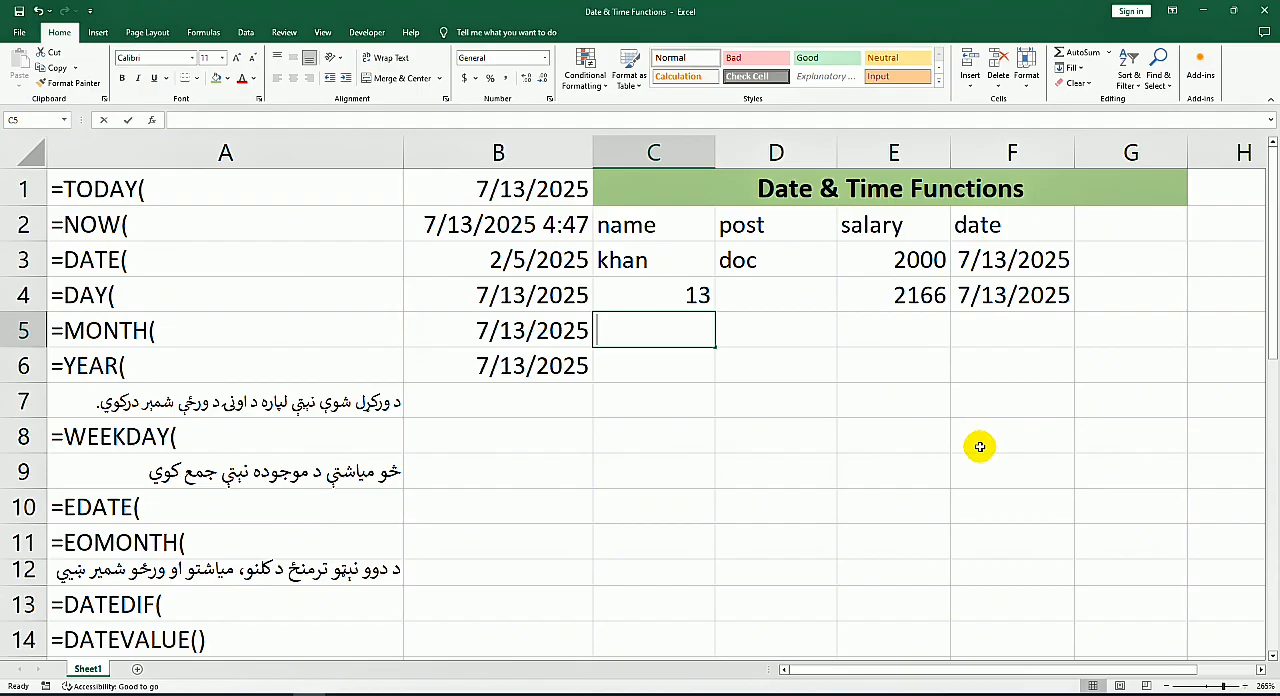
pyautogui.write('=')
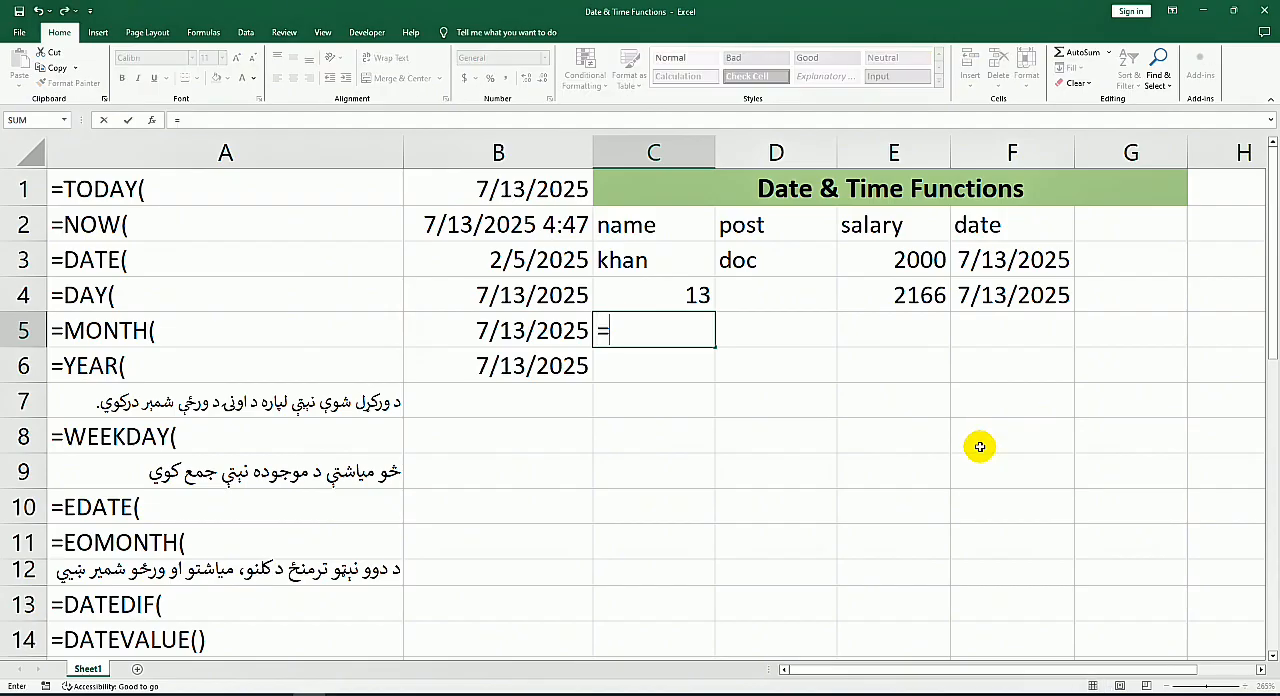
pyautogui.write('mo')
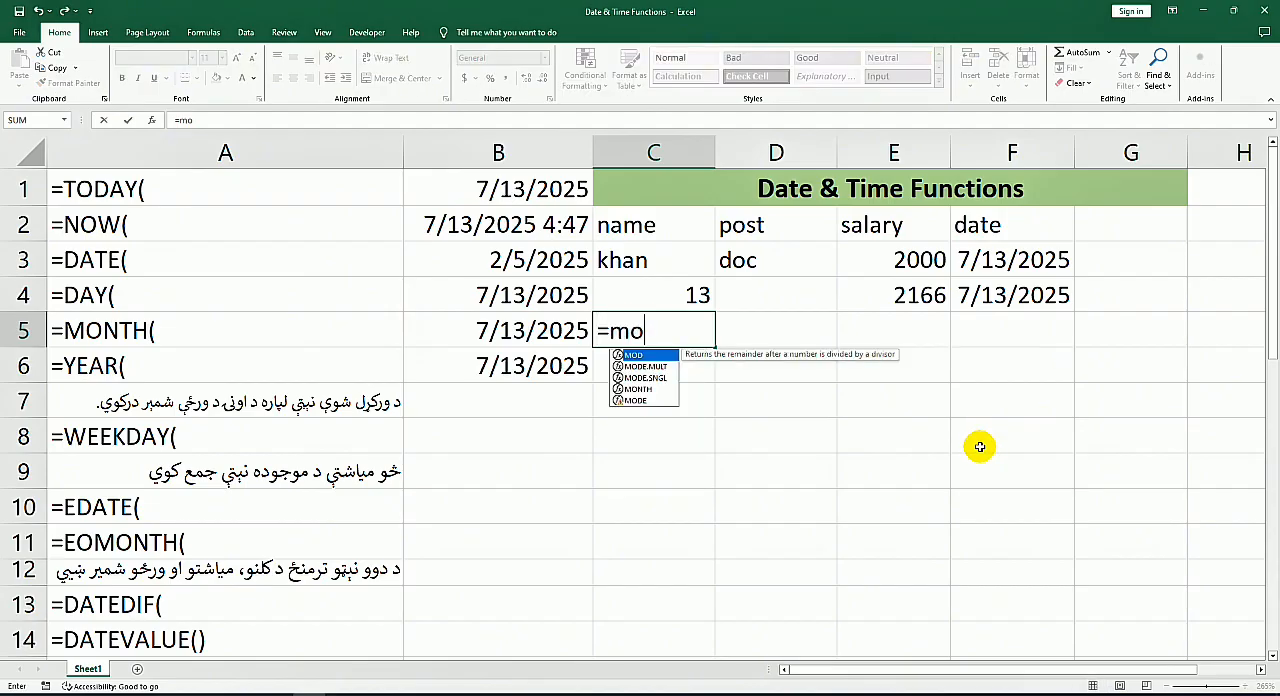
pyautogui.write('n')
pyautogui.press('Tab')
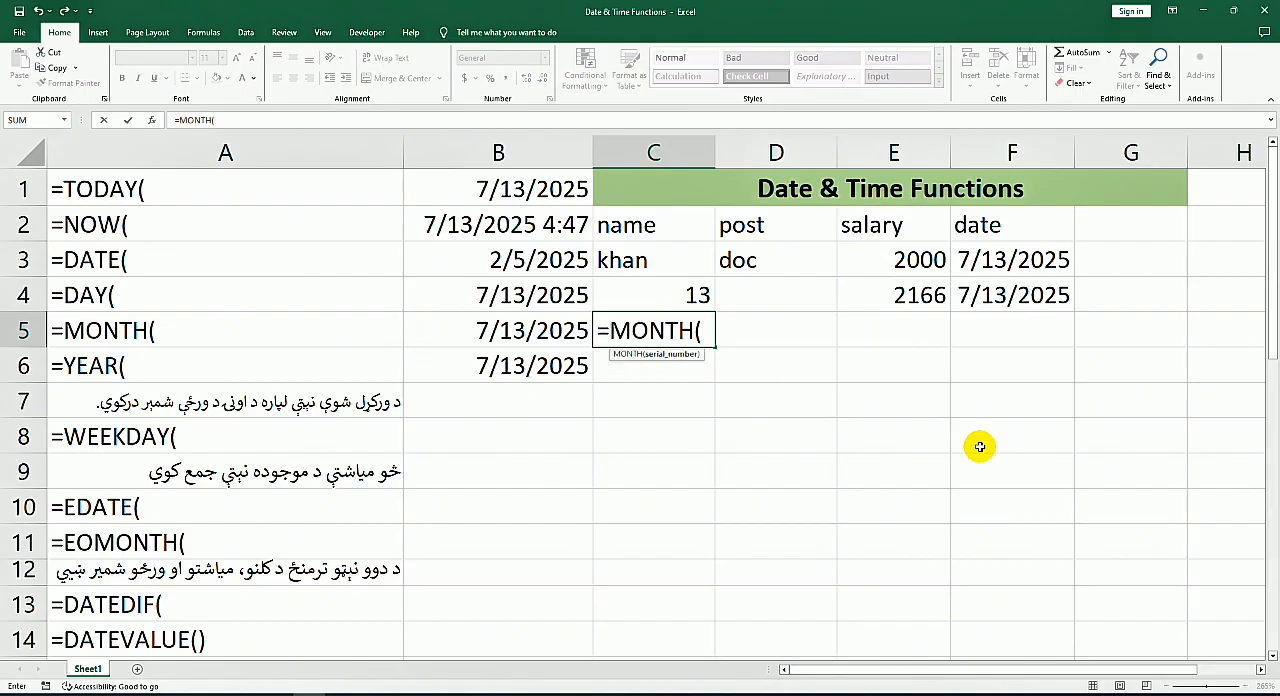
pyautogui.click(497, 332)
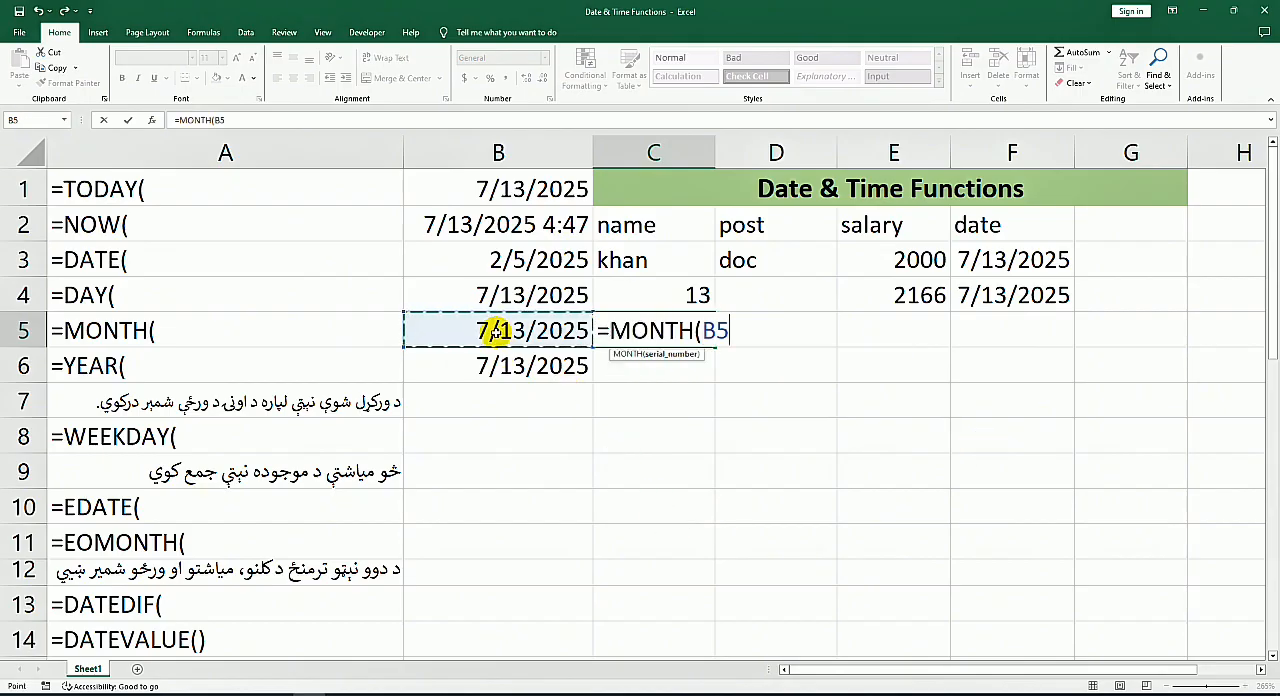
pyautogui.press('Return')
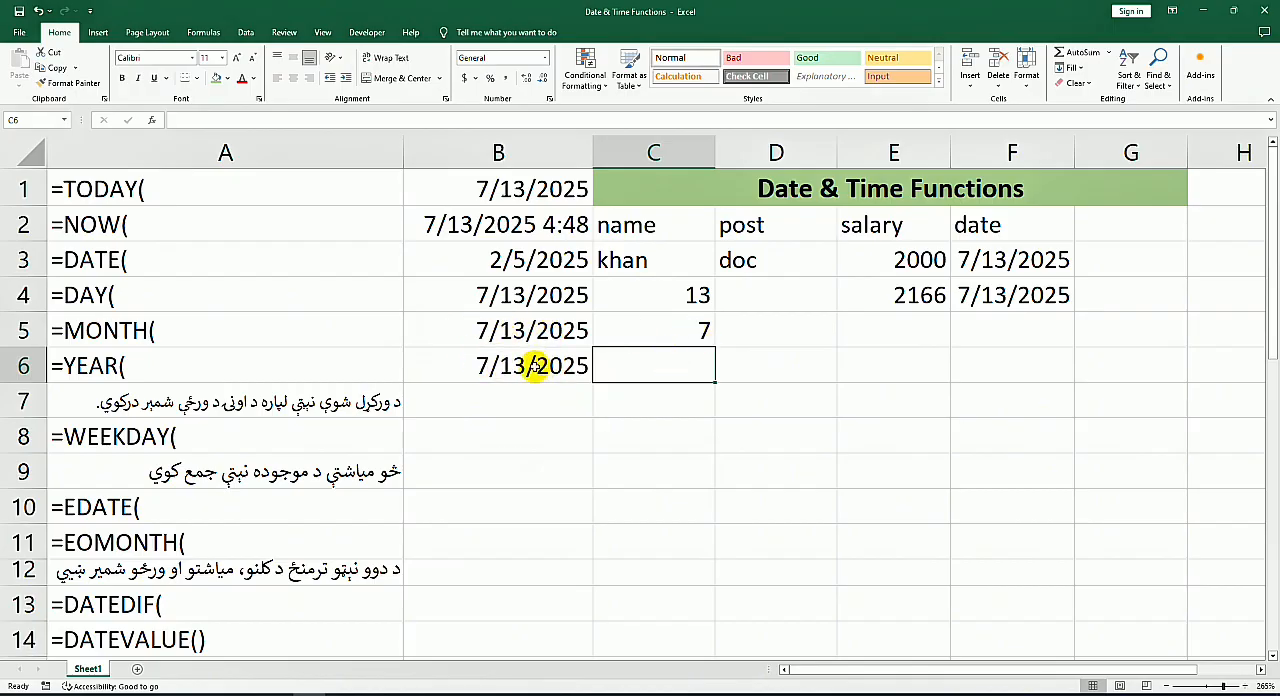
# Step: Enter a YEAR formula in C6 that extracts the year from the date in B6
pyautogui.write('=')
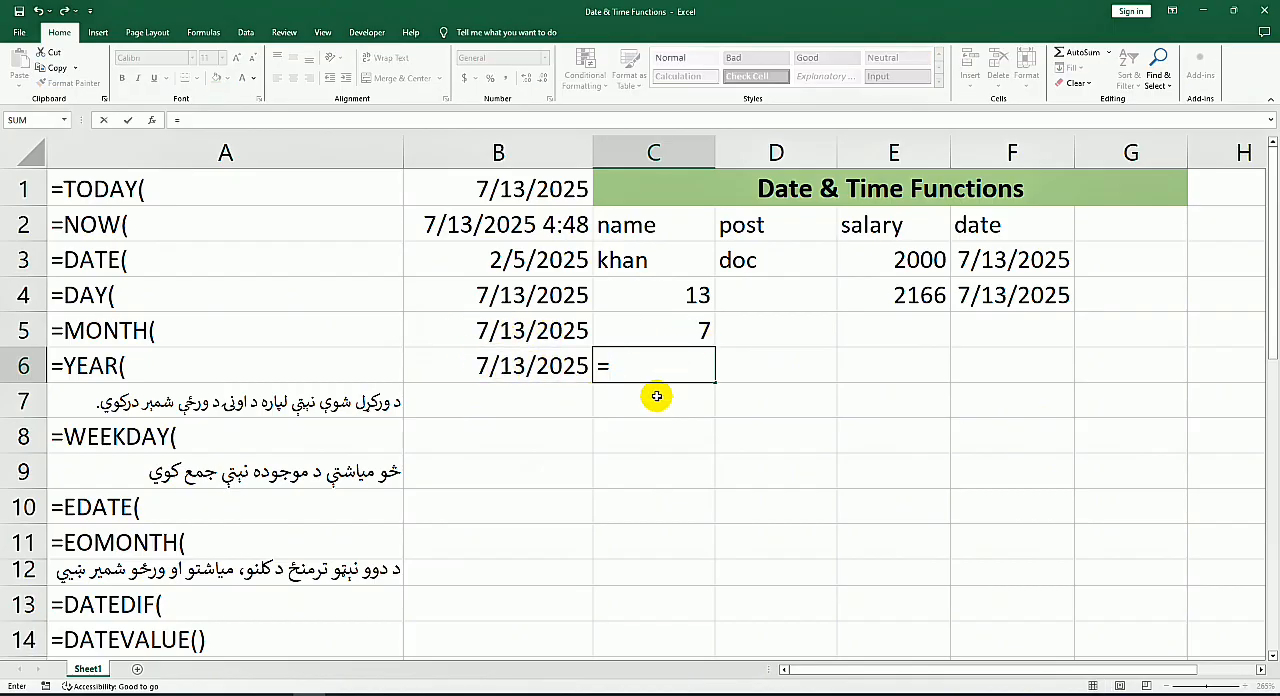
pyautogui.write('ye')
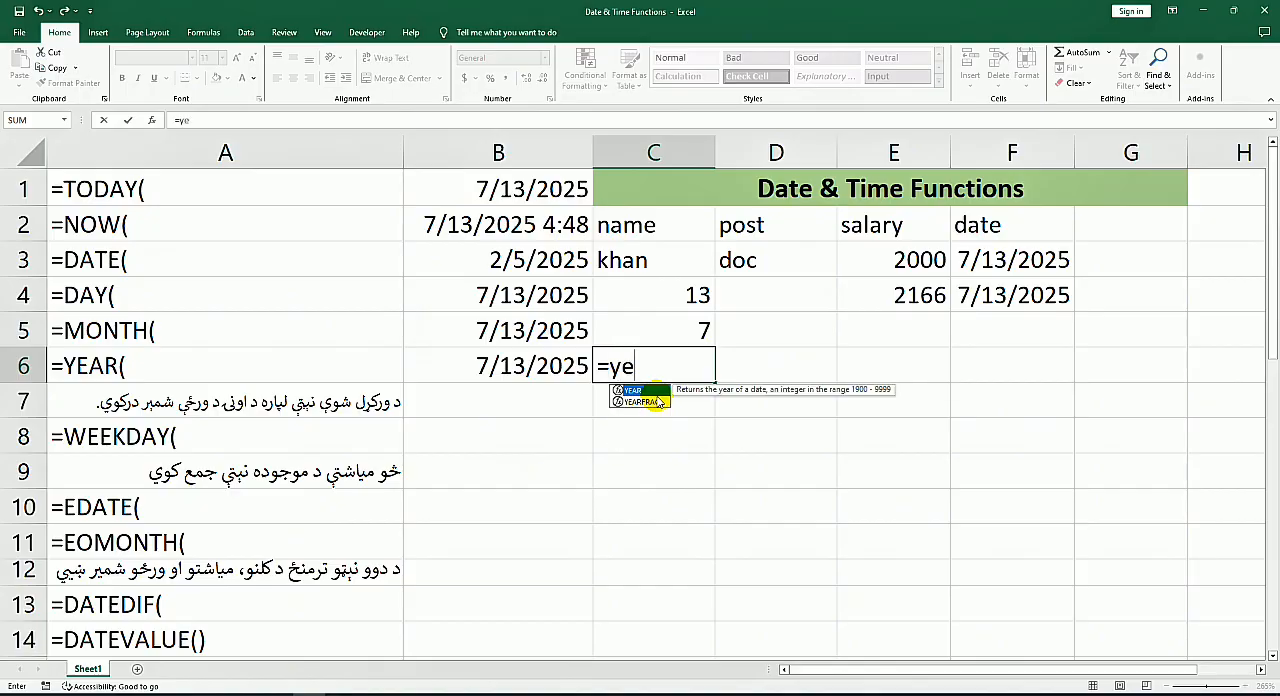
pyautogui.press('Tab')
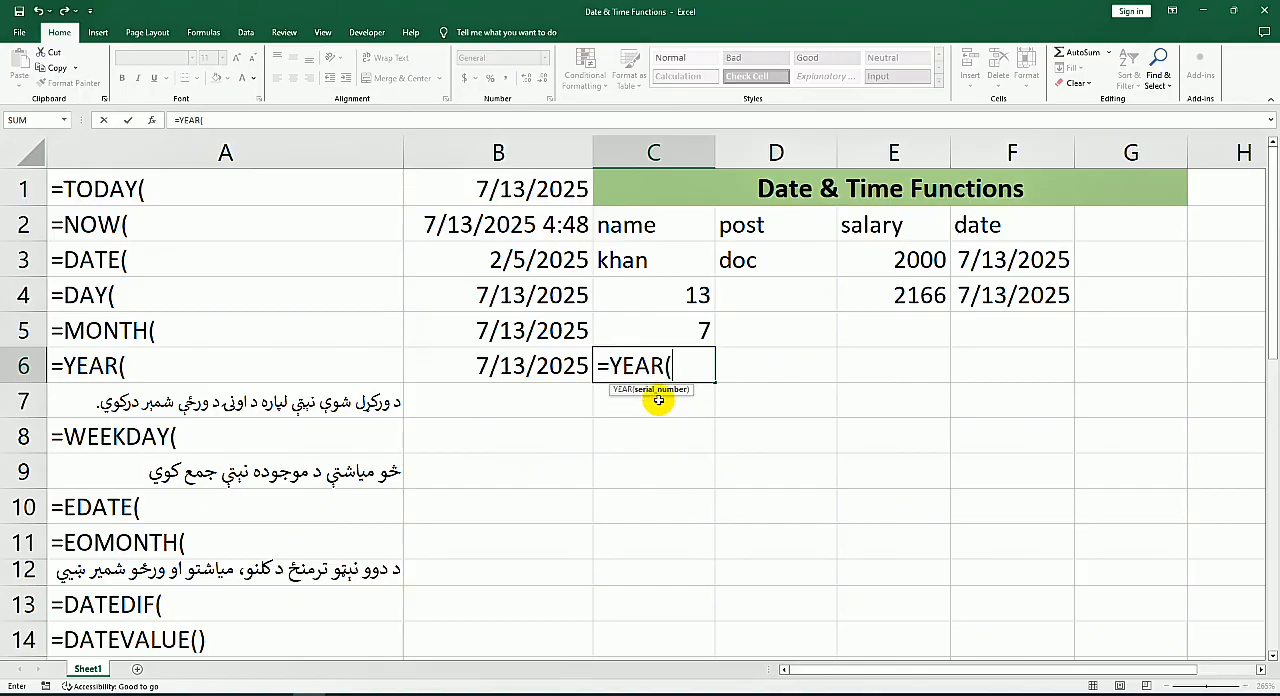
pyautogui.click(567, 365)
pyautogui.press('Return')
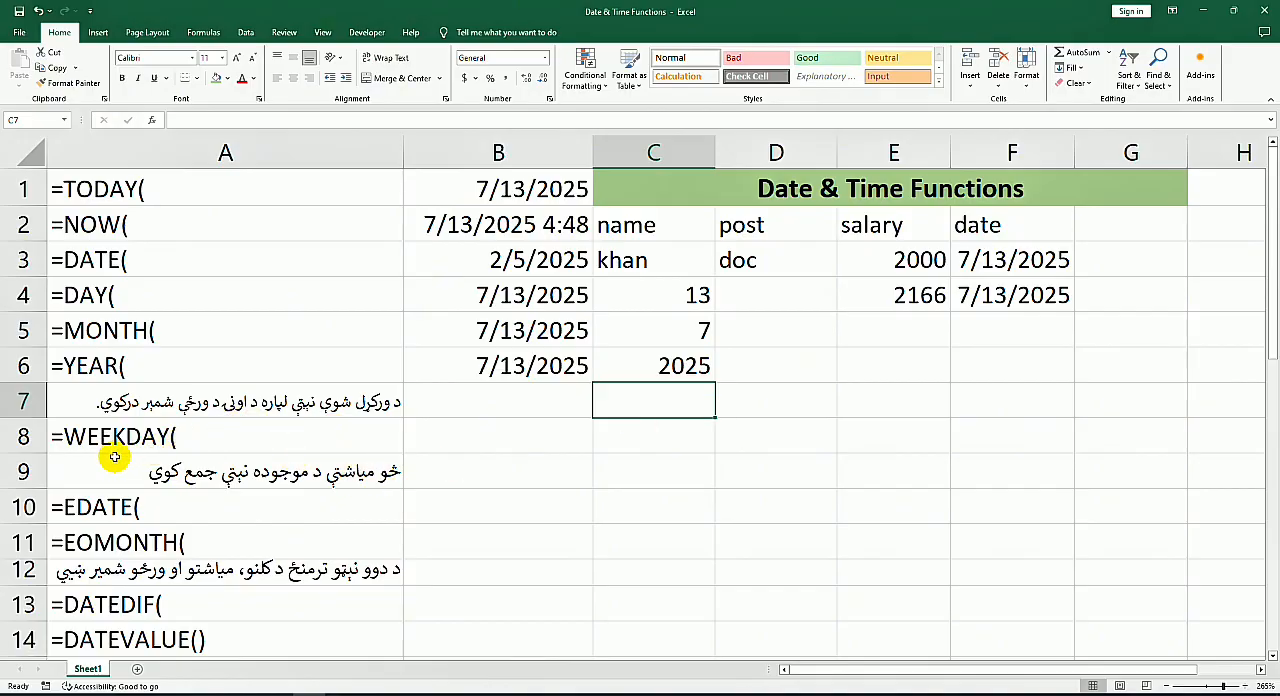
# Step: Insert today's date, 7/13/2025, as a fixed value in B8 and enter =WEEKDAY(B8,1) in C8
pyautogui.click(533, 437)
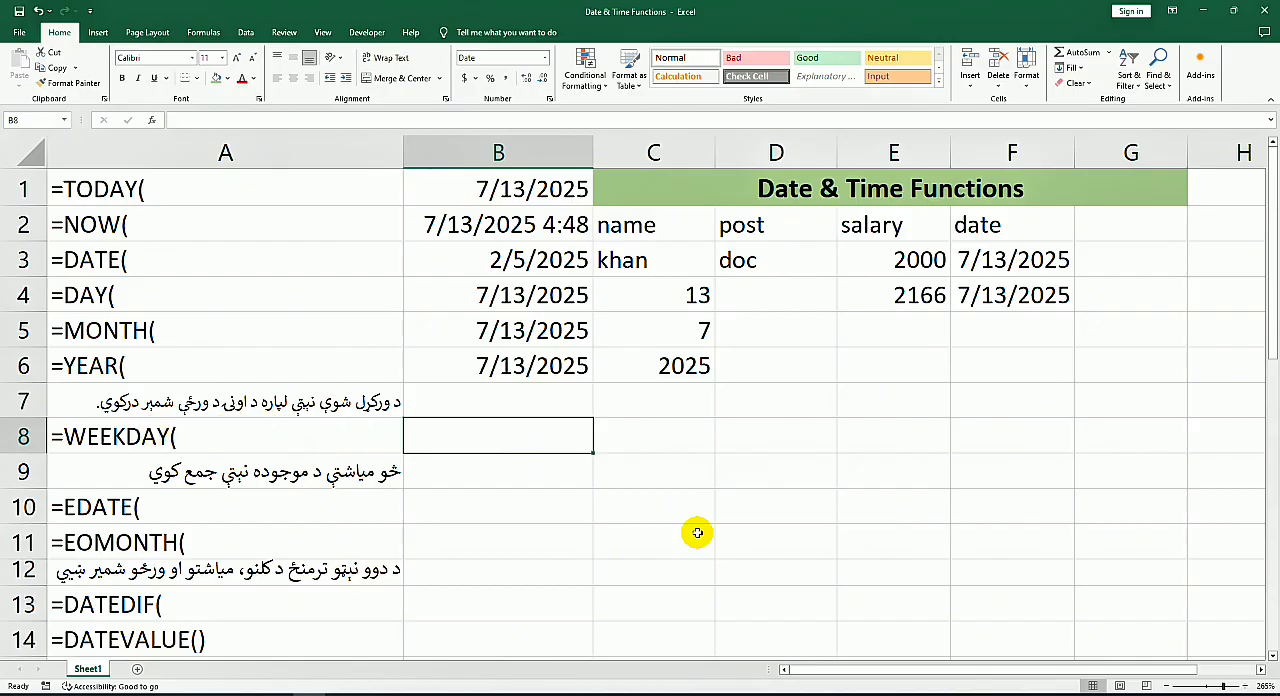
pyautogui.hotkey('ctrl', ';')
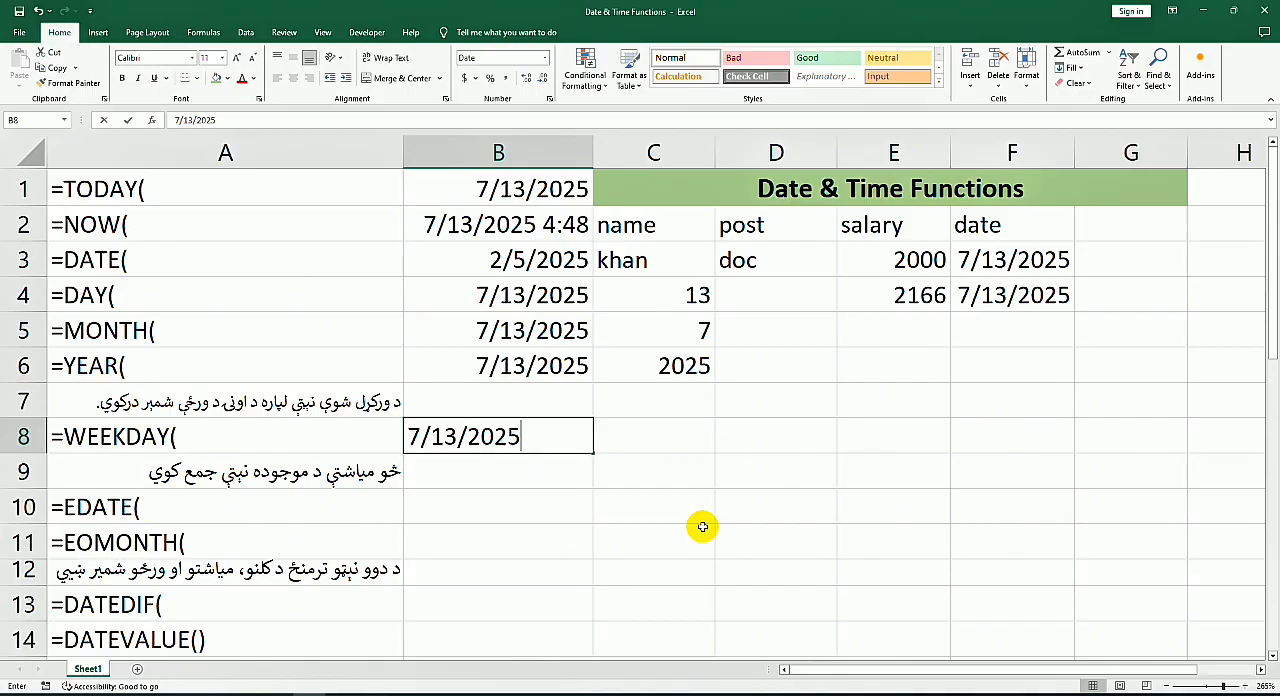
pyautogui.press('Tab')
pyautogui.write('=')
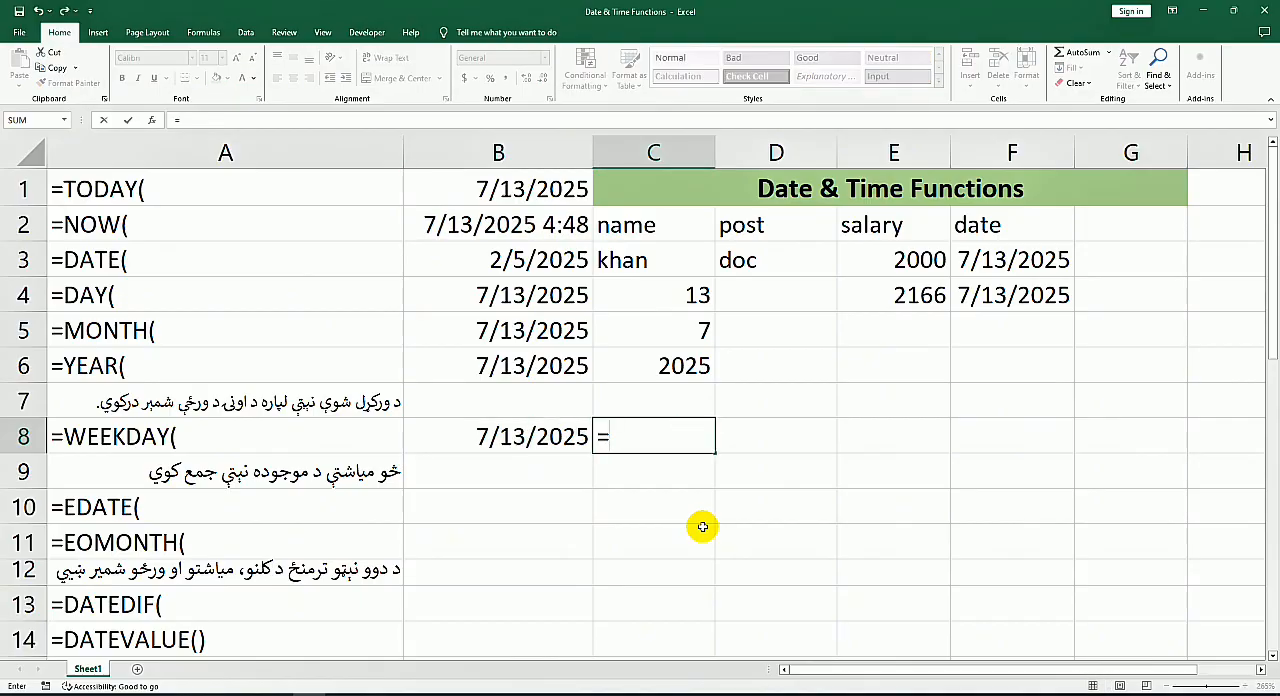
pyautogui.write('week')
pyautogui.press('Tab')
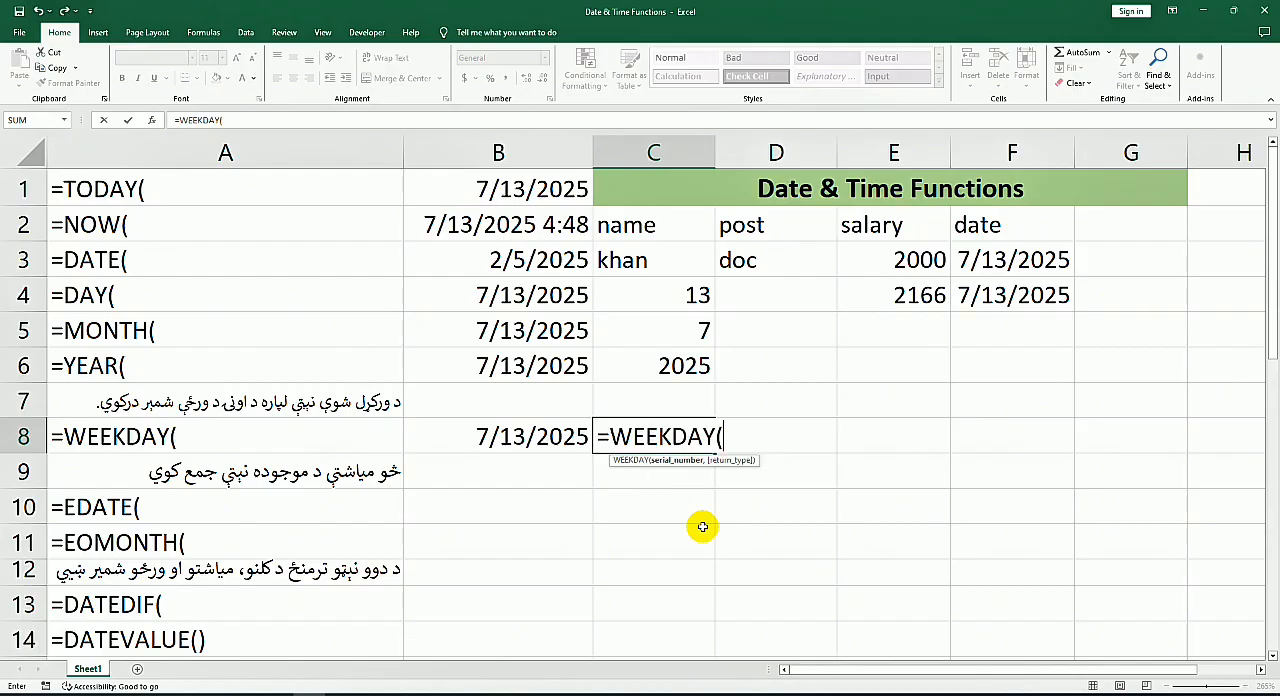
pyautogui.click(555, 437)
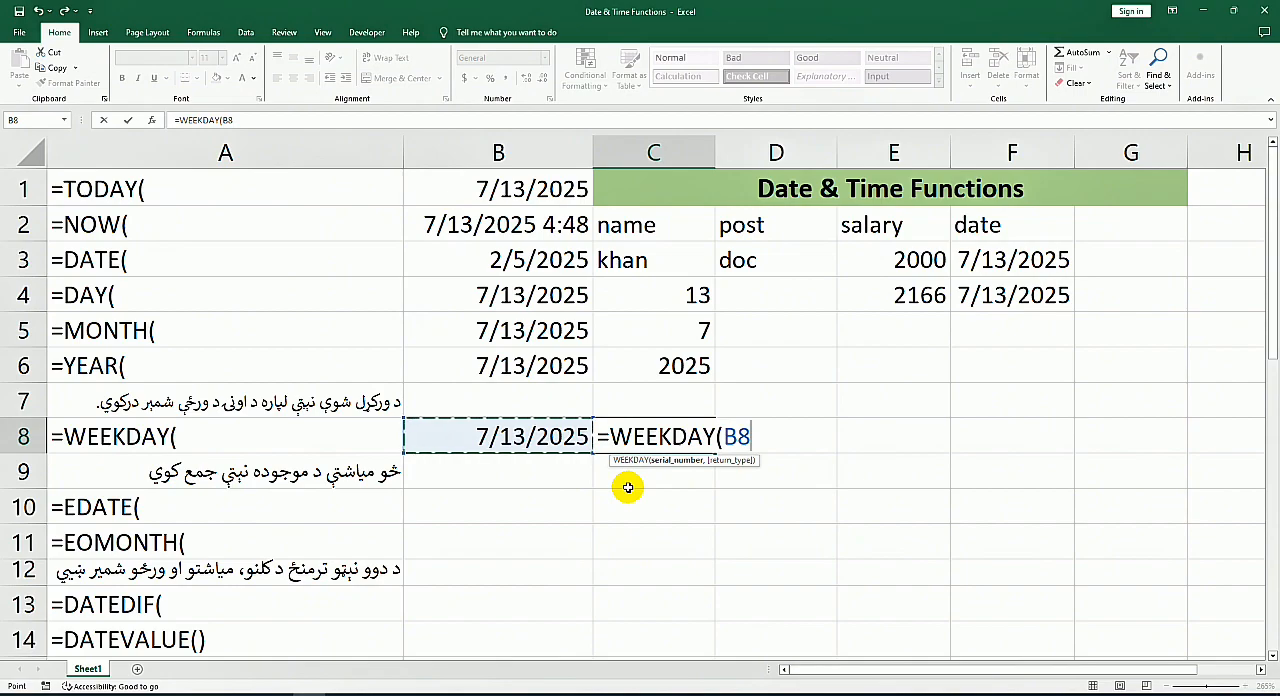
pyautogui.write(',1')
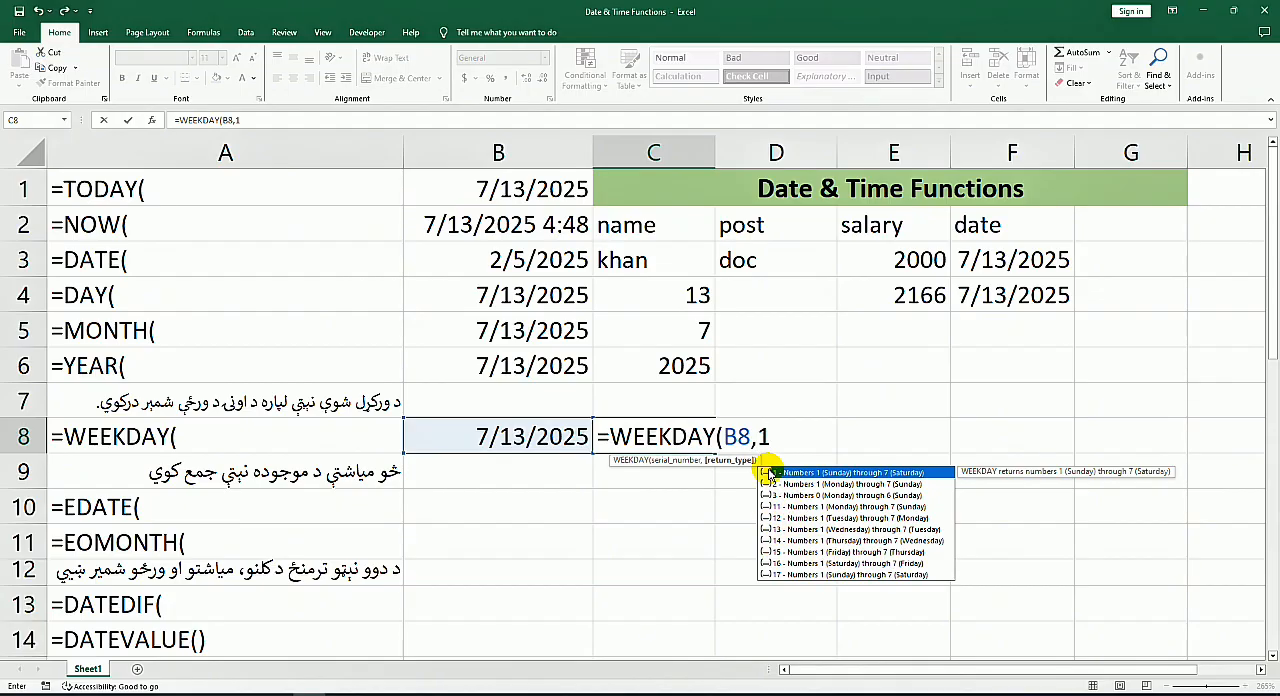
pyautogui.press('Return')
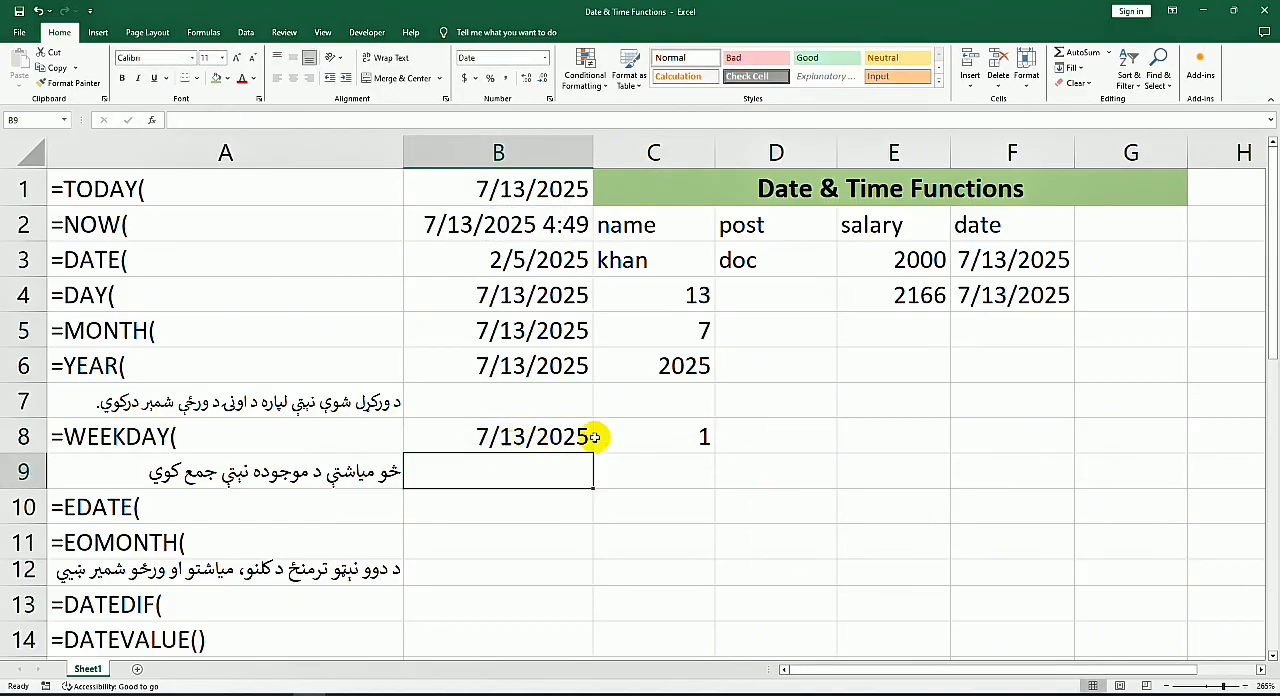
# Step: Change the return type of the WEEKDAY formula in C8 to 12, so weeks count from Tuesday through Monday
pyautogui.doubleClick(702, 437)
pyautogui.doubleClick(760, 437)
pyautogui.press('BackSpace')
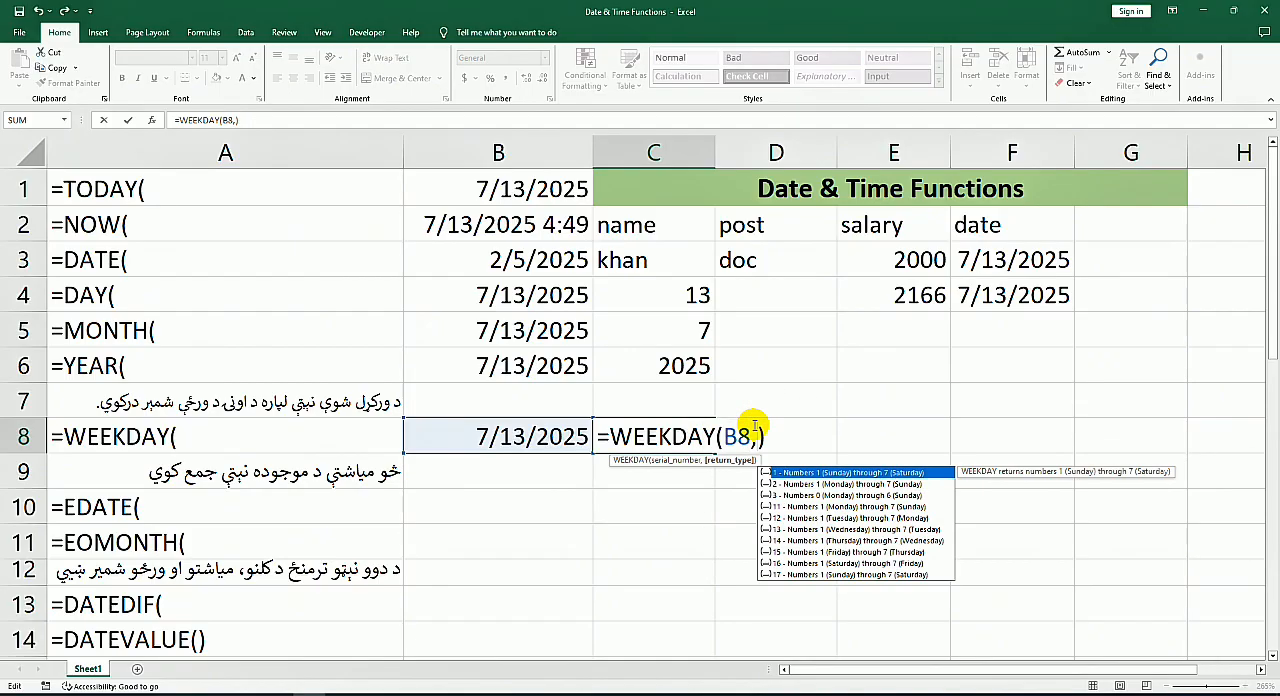
pyautogui.write('12')
pyautogui.press('Return')
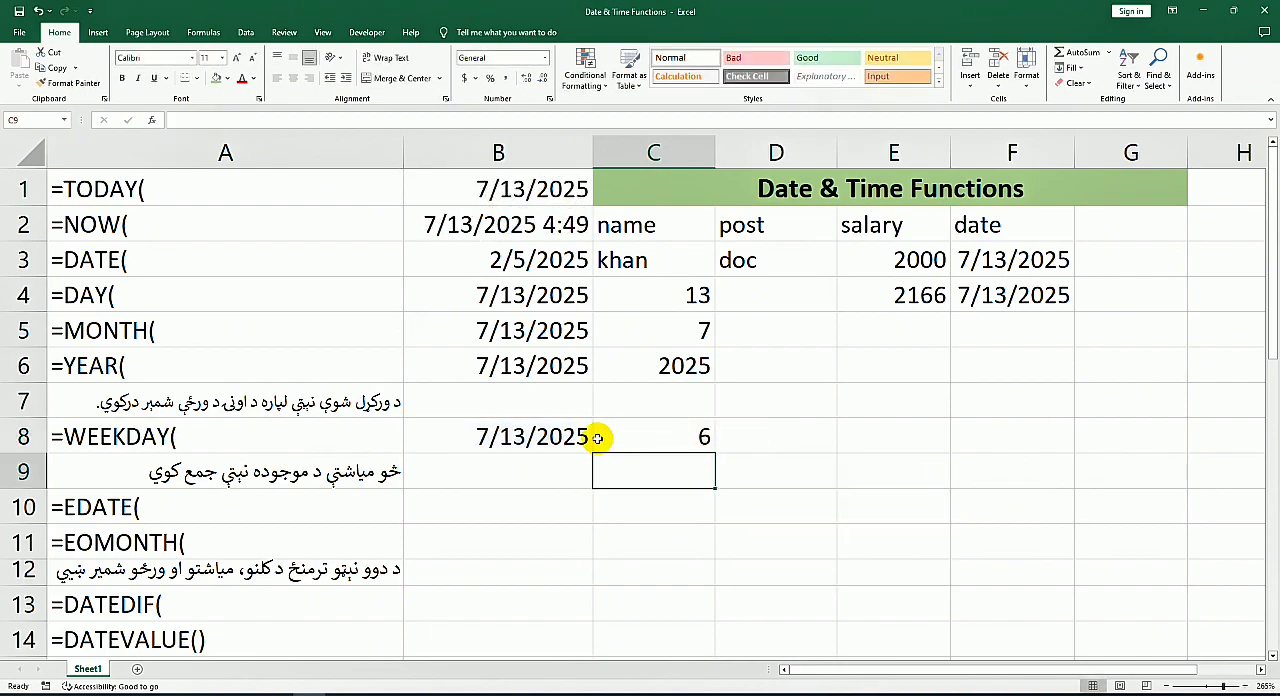
pyautogui.click(696, 445)
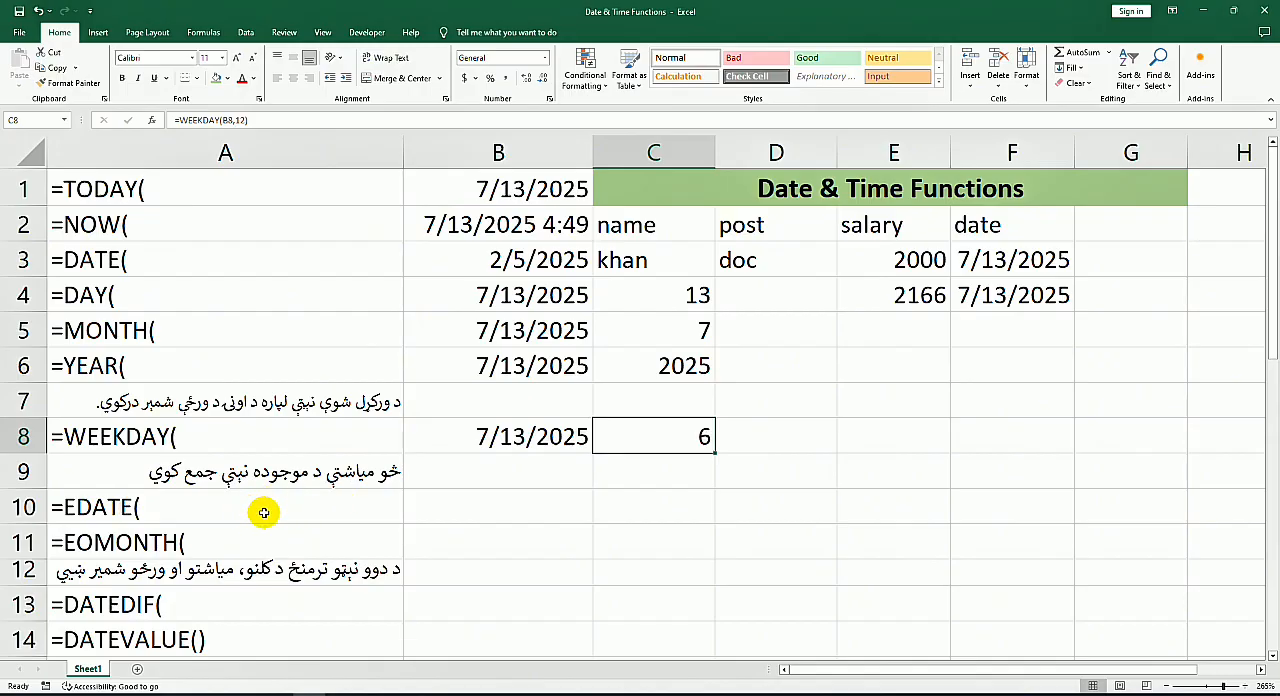
# Step: Insert today's date, 7/13/2025, as a fixed value in B10 and enter =EDATE(B10,5) in C10
pyautogui.click(548, 512)
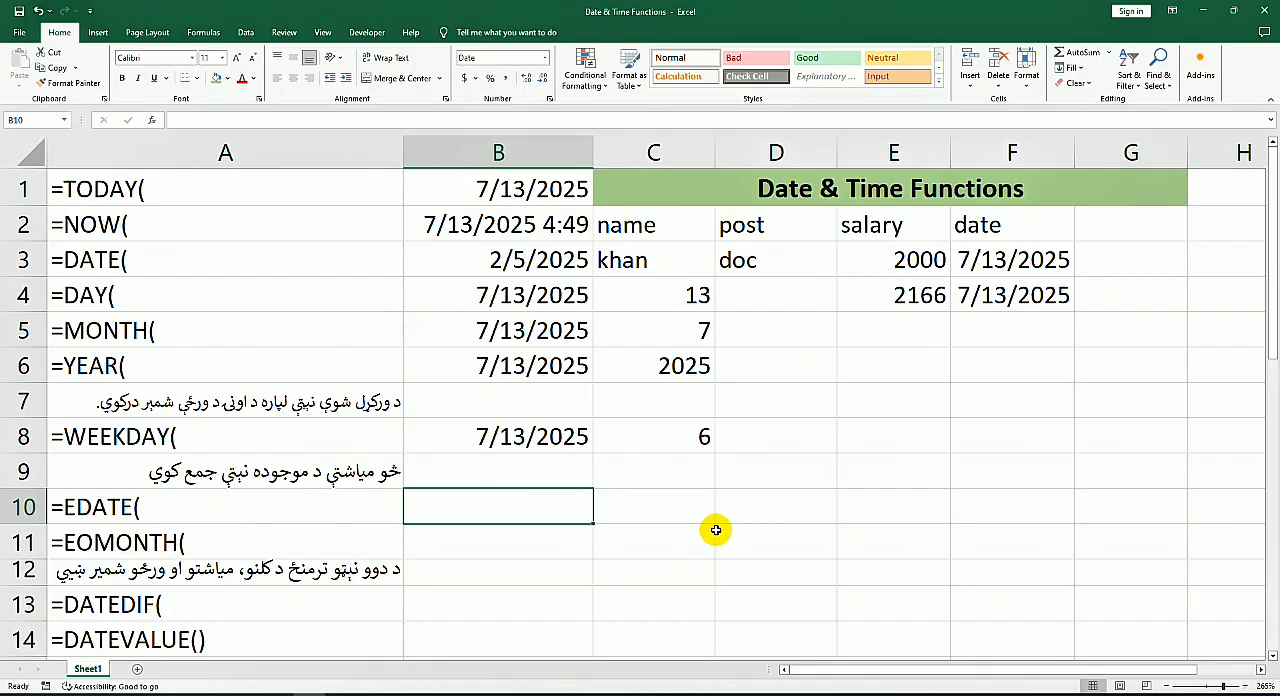
pyautogui.hotkey('ctrl', ';')
pyautogui.press('Tab')
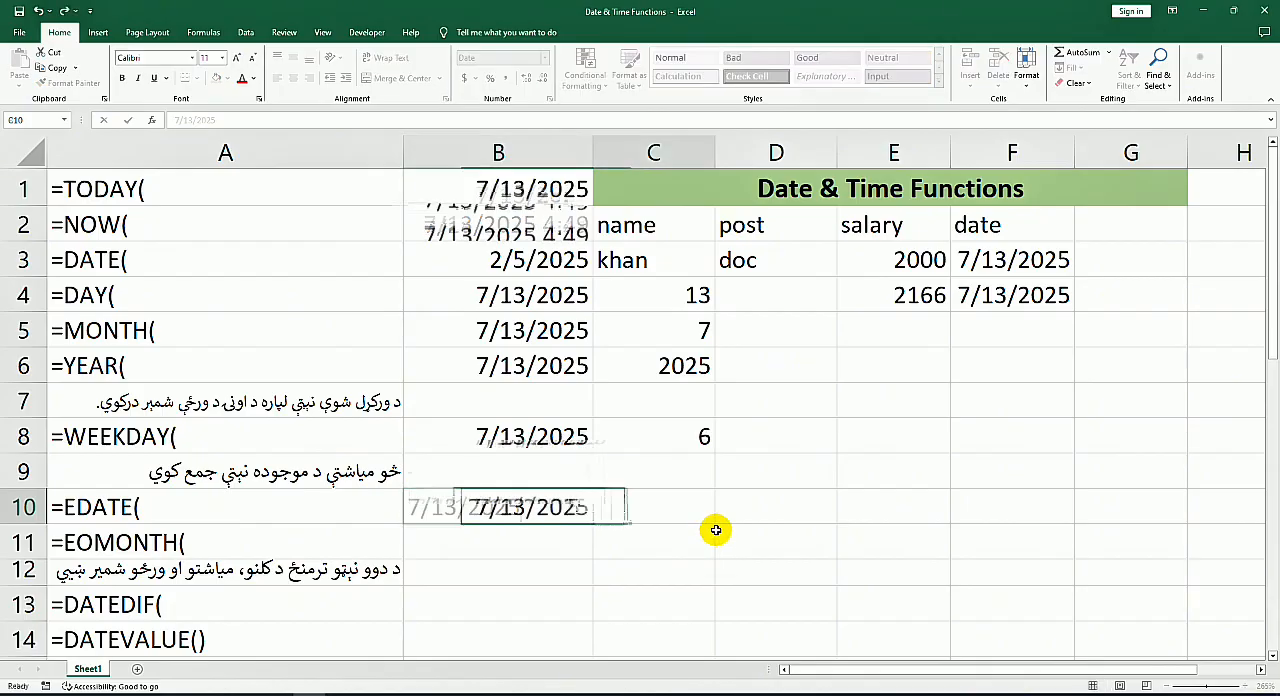
pyautogui.write('=')
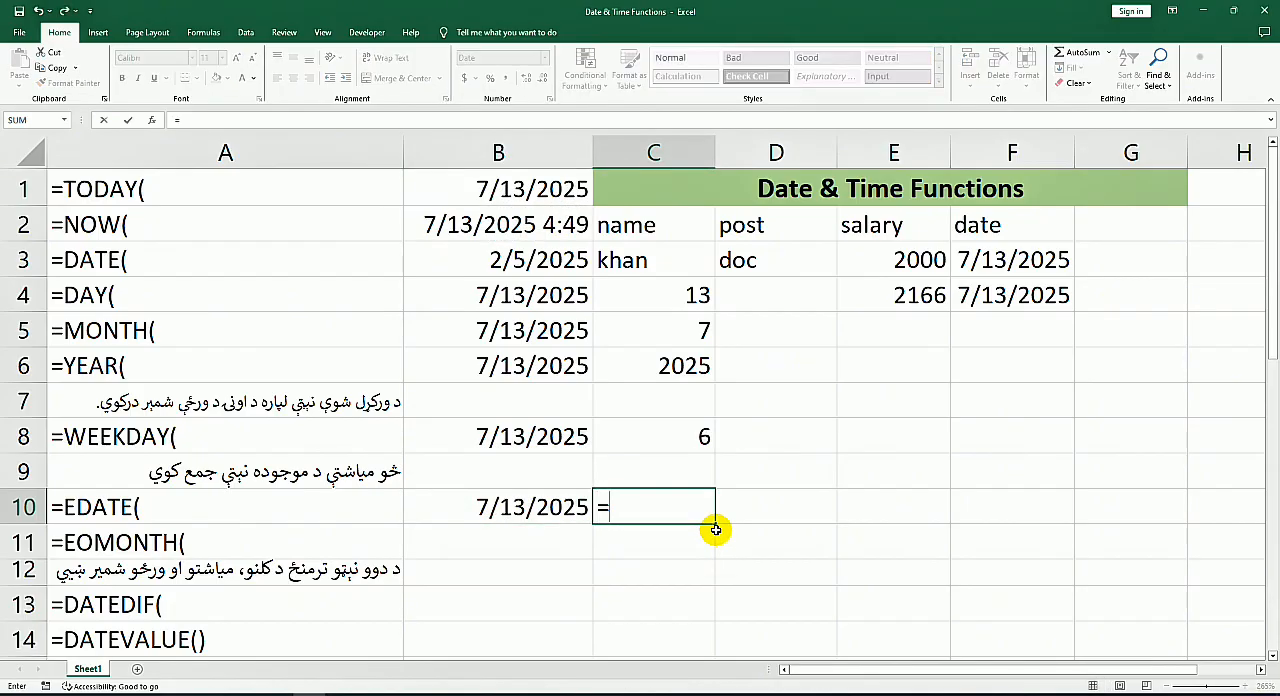
pyautogui.write('edate')
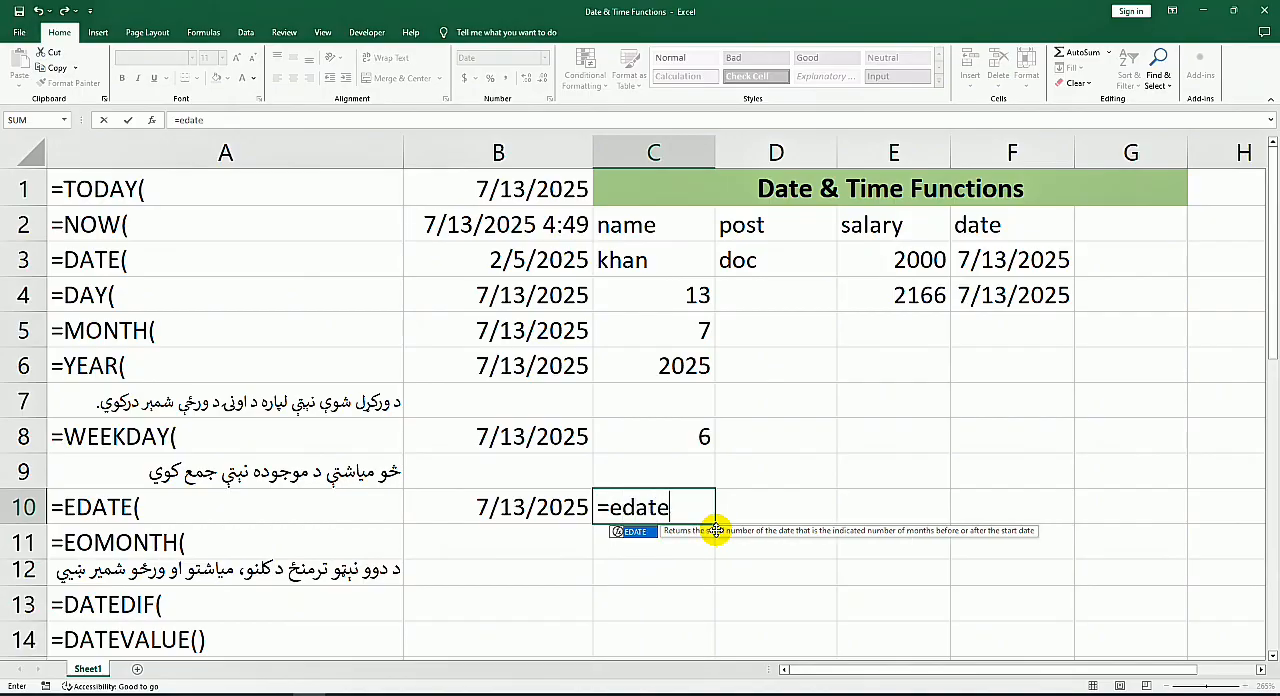
pyautogui.press('Tab')
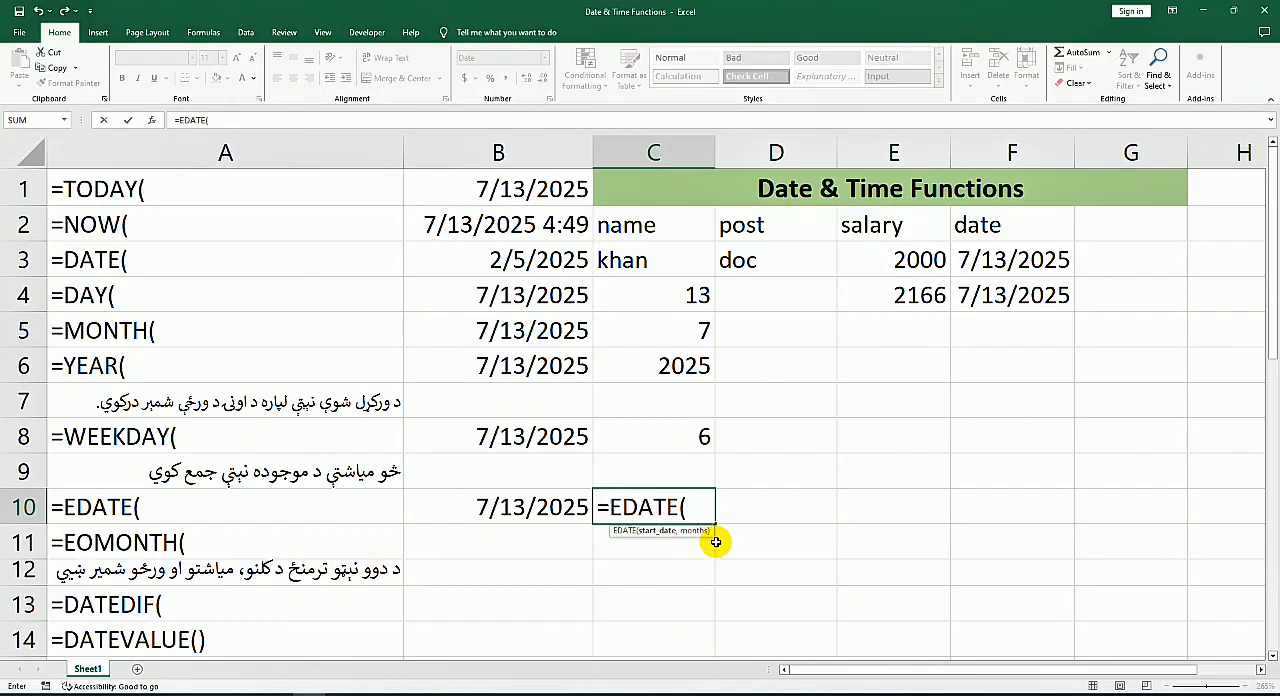
pyautogui.click(548, 506)
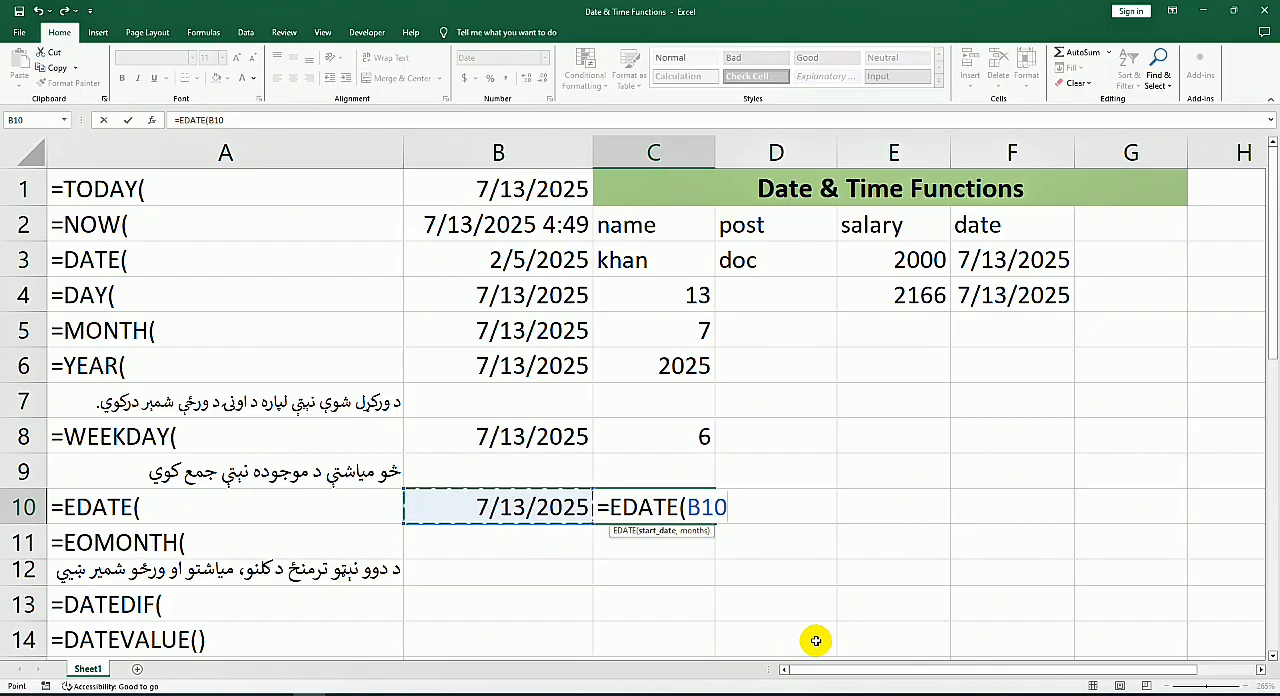
pyautogui.write(',')
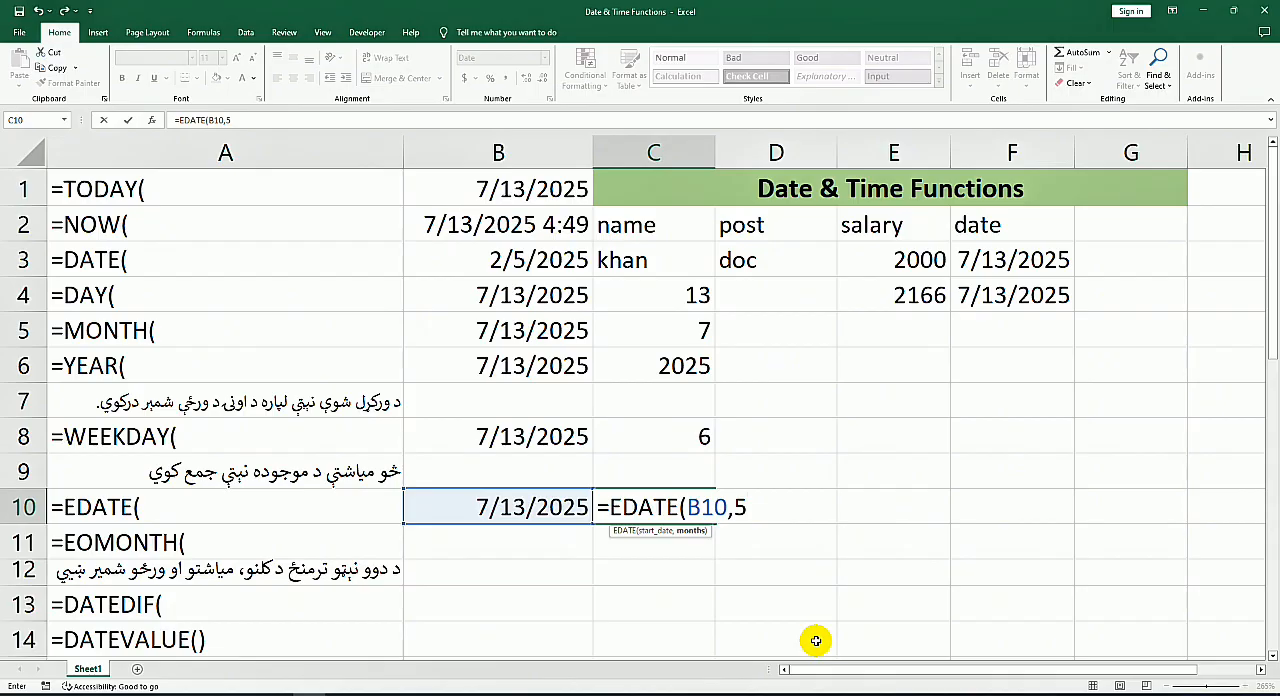
pyautogui.write('5')
pyautogui.press('Return')
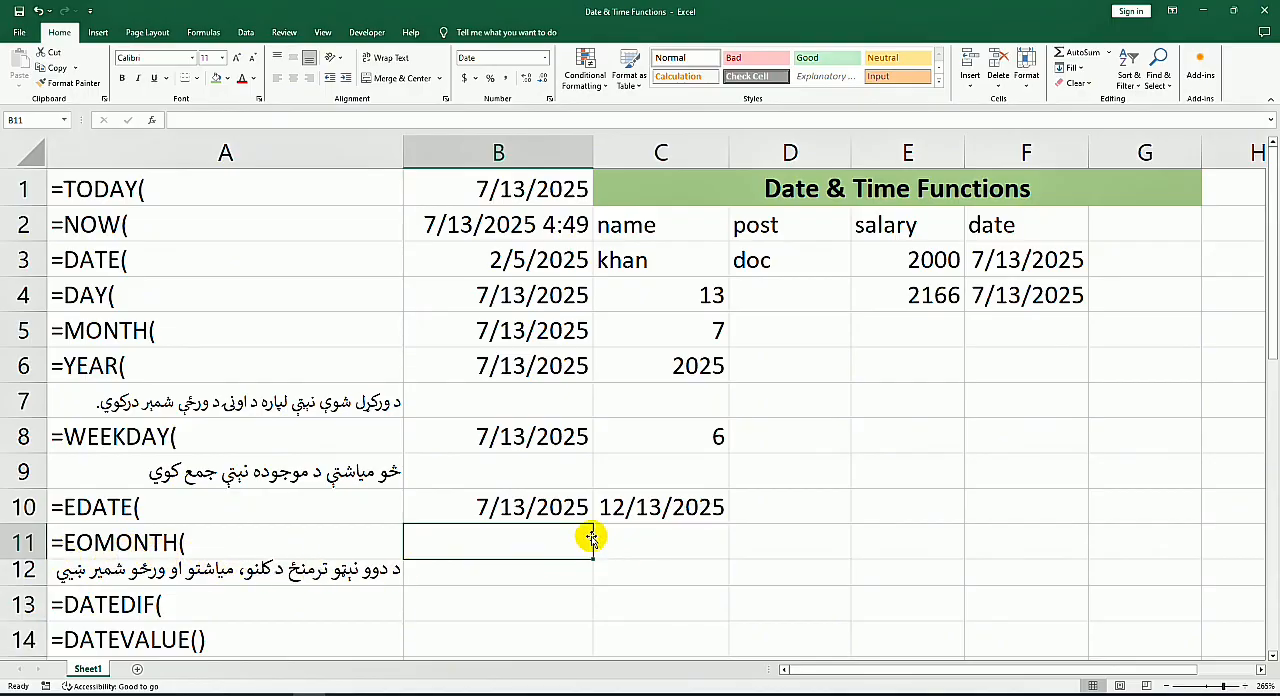
pyautogui.write('45851')
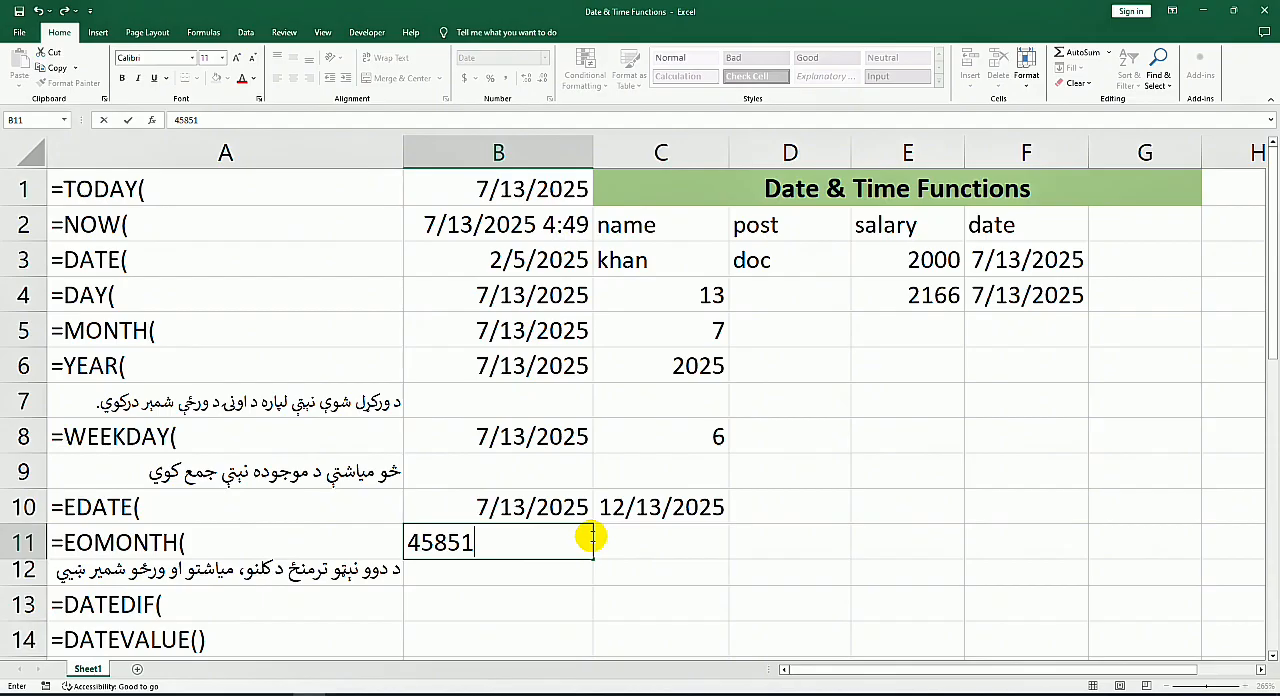
pyautogui.press('BackSpace')
pyautogui.press('BackSpace')
pyautogui.press('BackSpace')
pyautogui.hotkey('ctrl', ';')
pyautogui.press('Return')
pyautogui.press('Up')
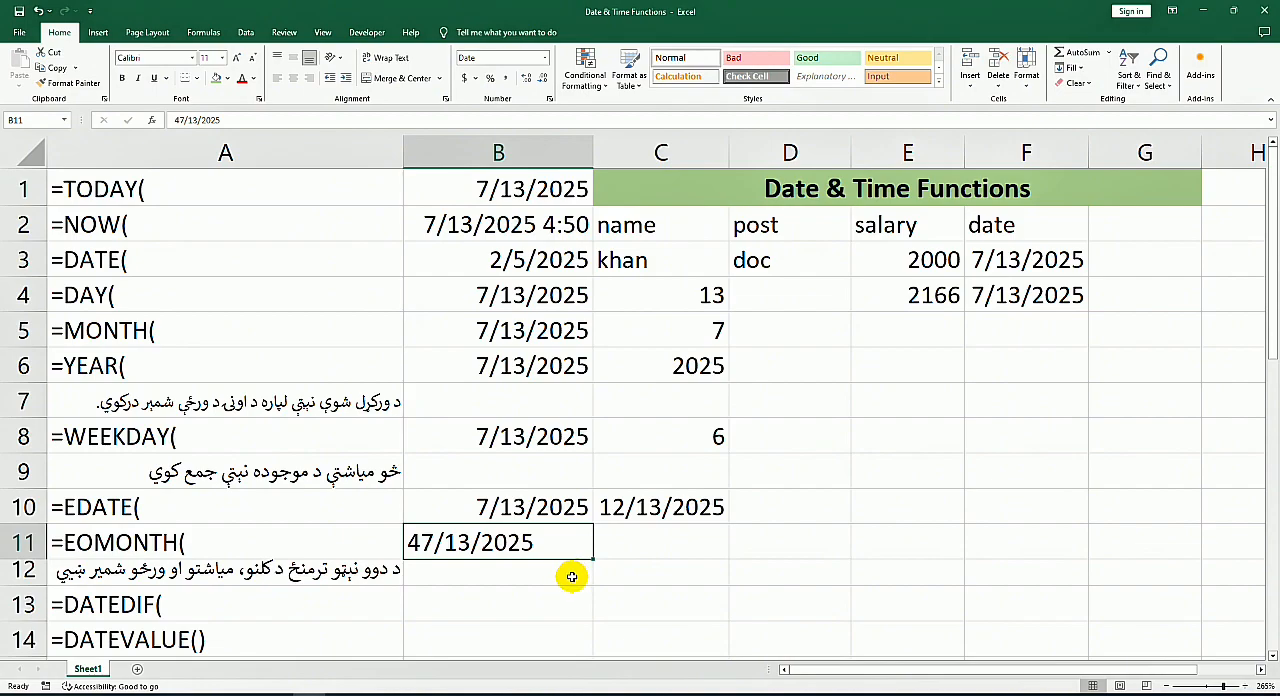
pyautogui.press('Delete')
# Step: Insert today's date, 7/13/2025, as a fixed value in B11 and enter =EOMONTH(B11,7) in C11
pyautogui.hotkey('ctrl', ';')
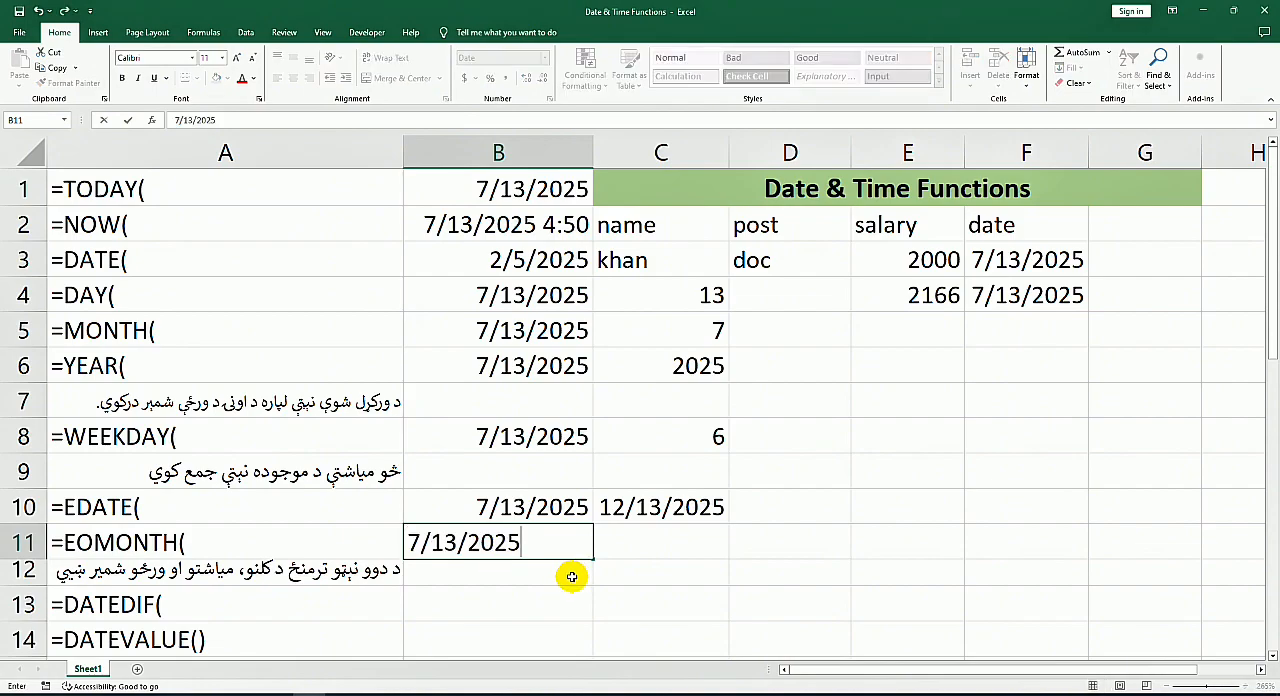
pyautogui.press('Return')
pyautogui.click(696, 549)
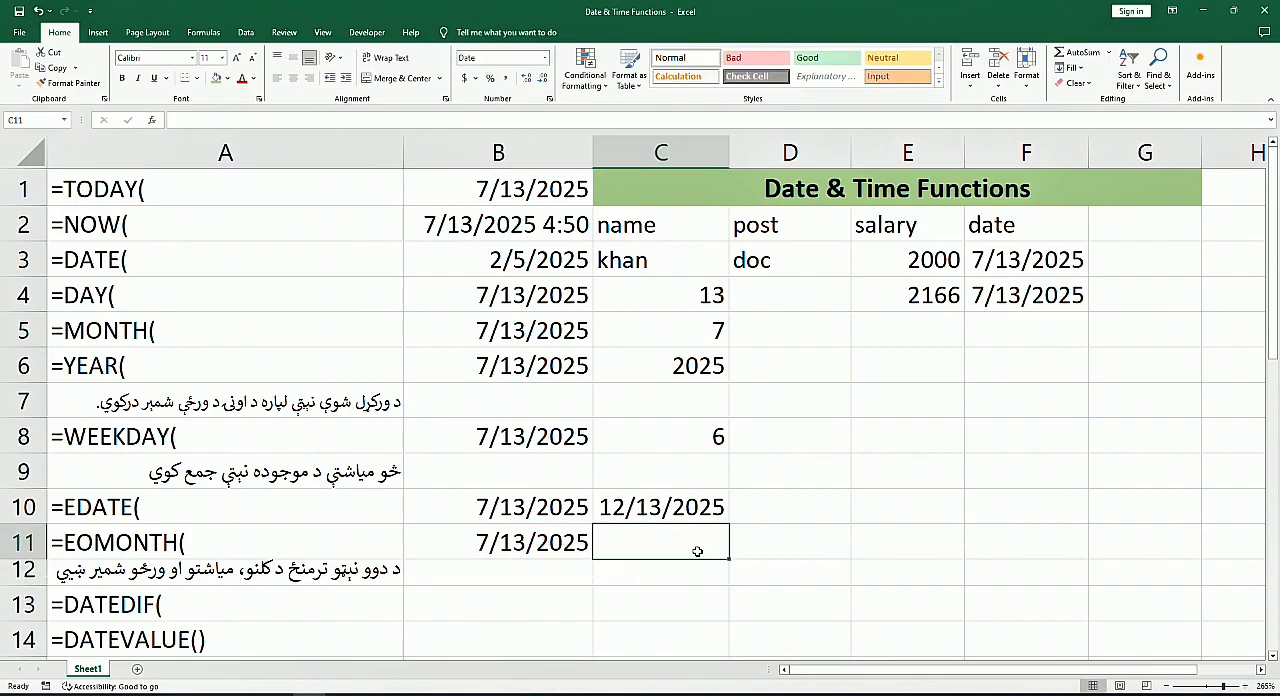
pyautogui.write('=en')
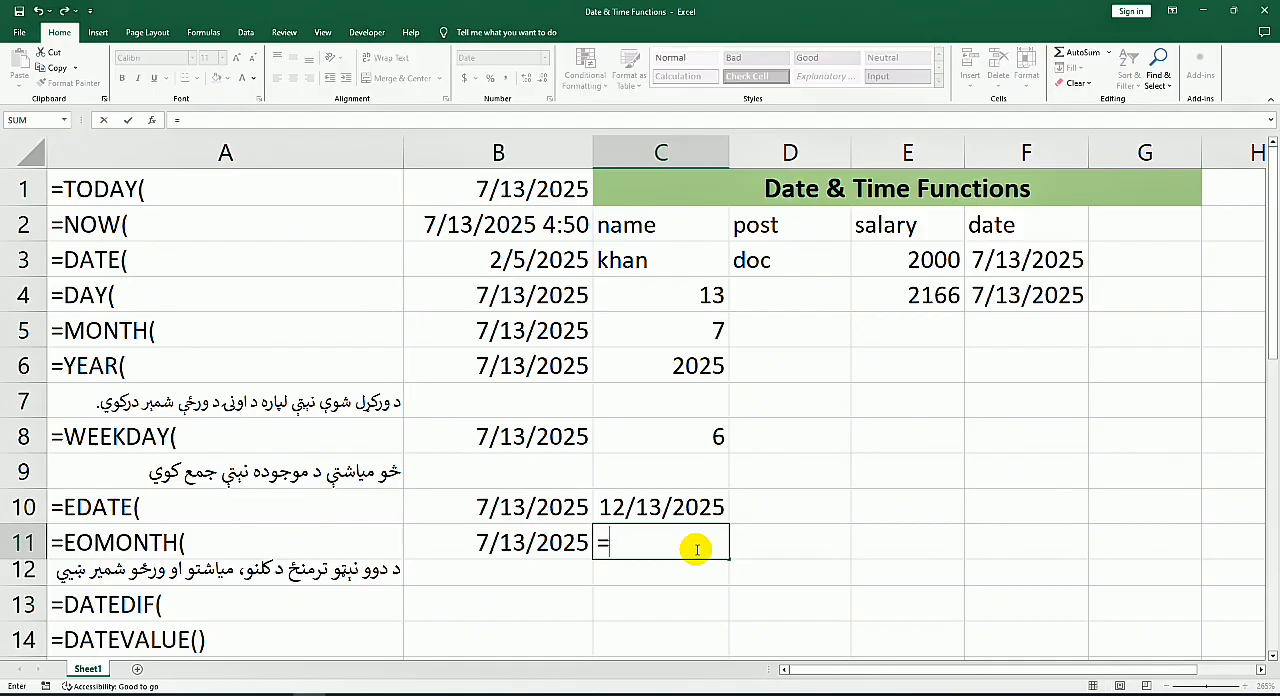
pyautogui.press('BackSpace')
pyautogui.write('o')
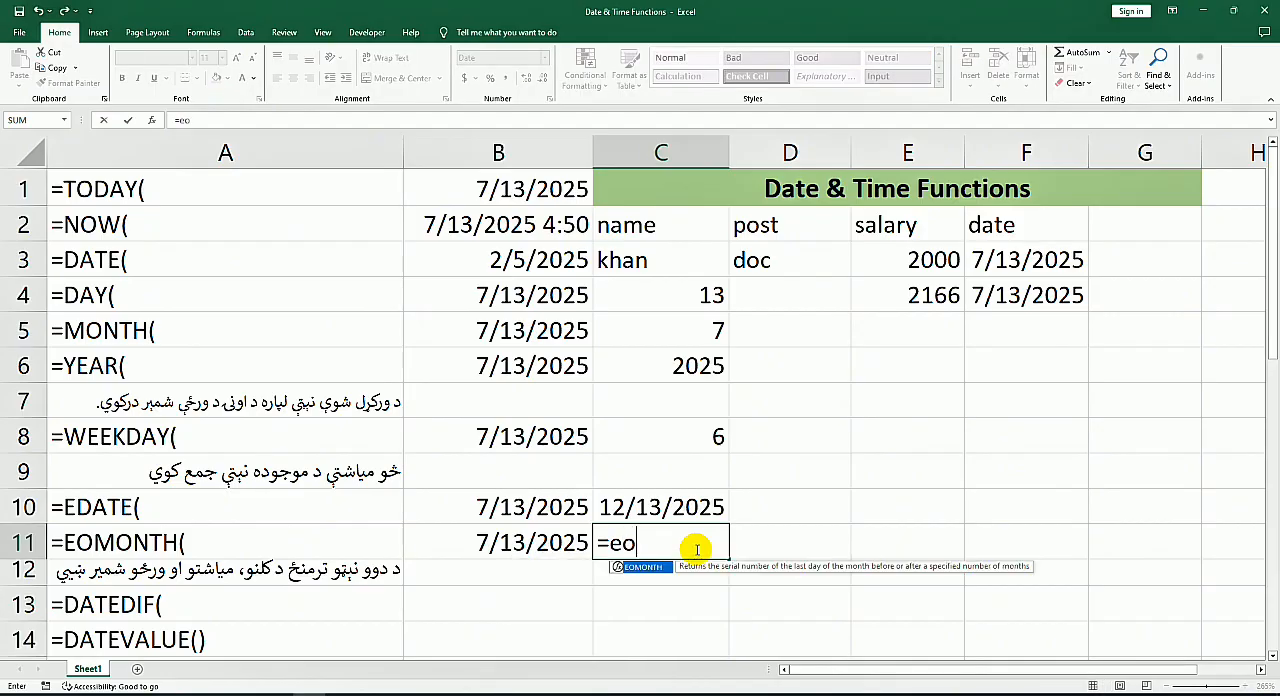
pyautogui.press('Tab')
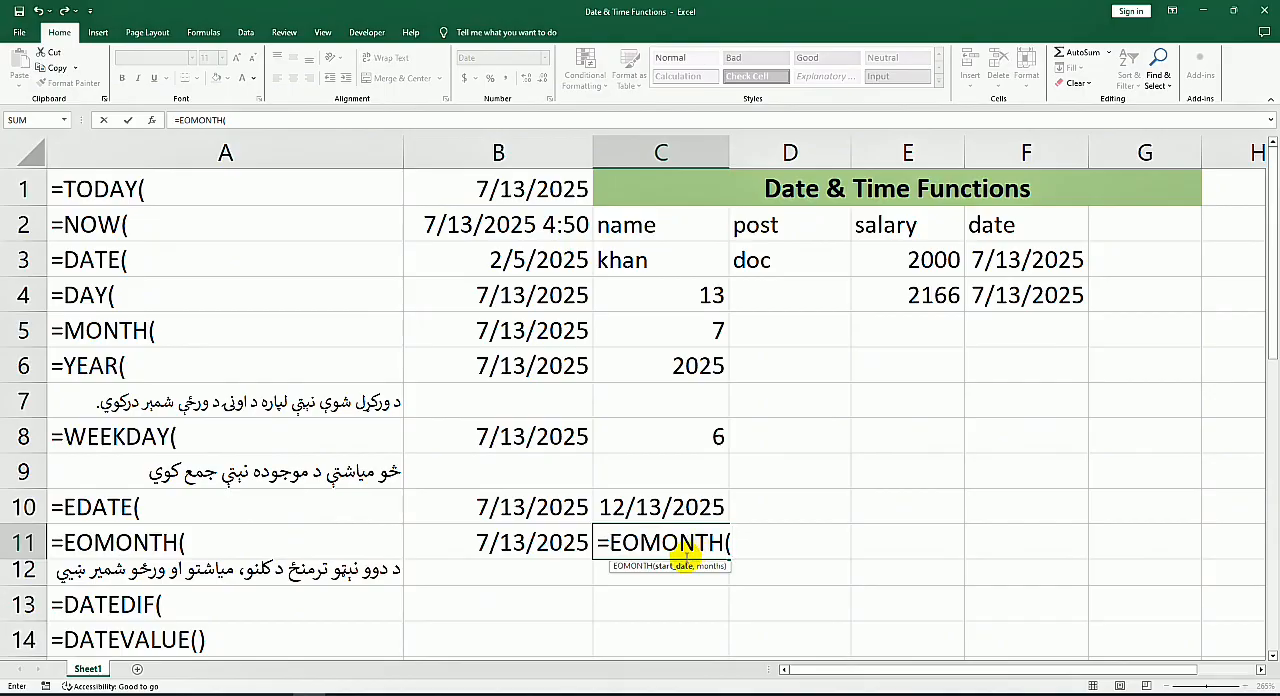
pyautogui.click(552, 543)
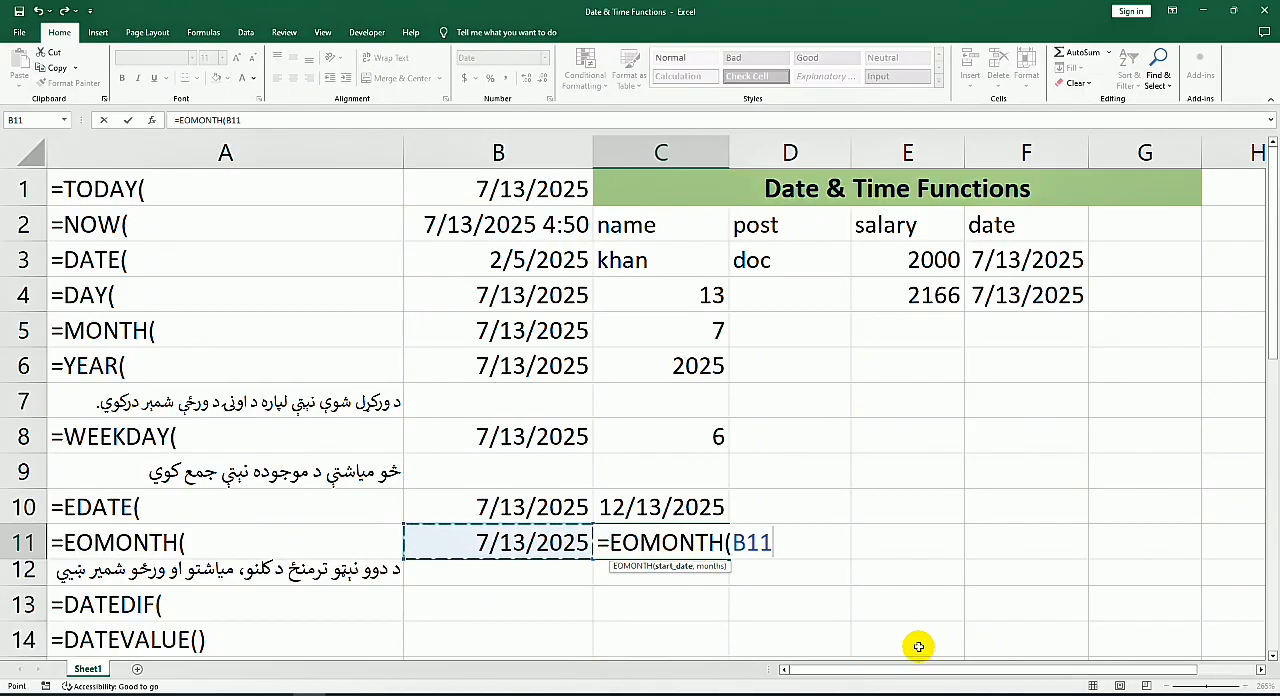
pyautogui.write(',7')
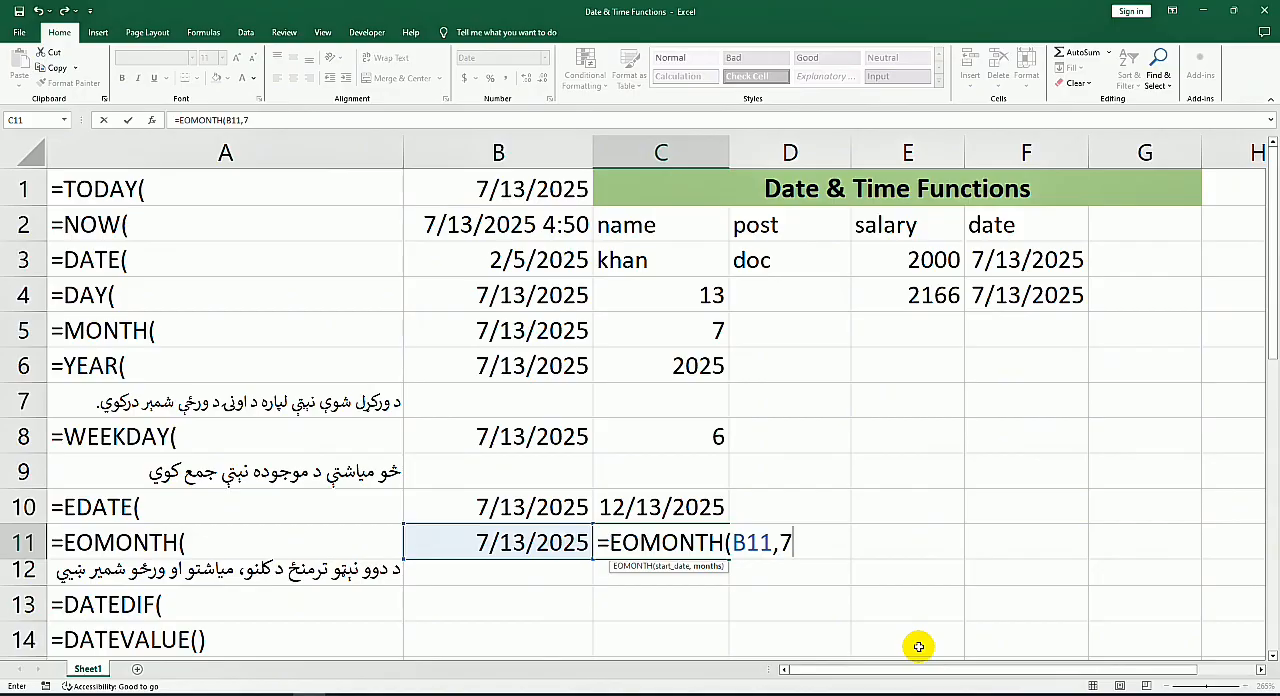
pyautogui.press('Return')
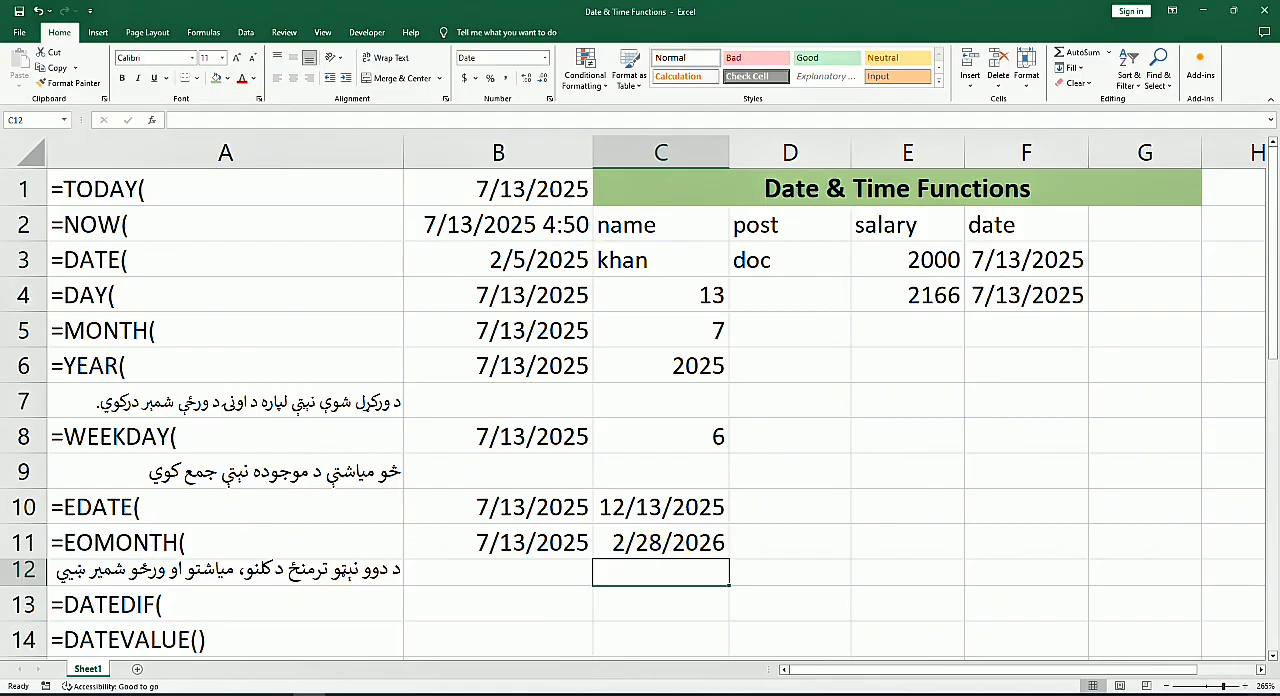
# Step: Check the system calendar and change the months argument of the EOMONTH formula in C11 to 2
pyautogui.click(1214, 693)
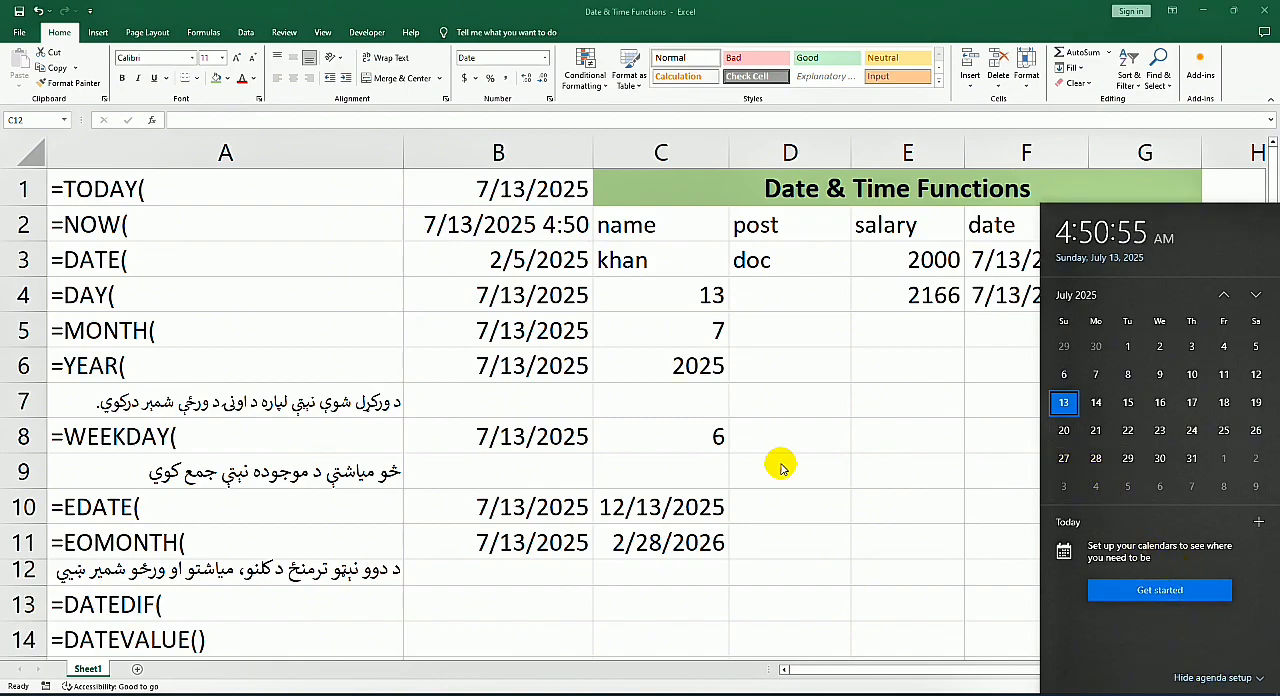
pyautogui.click(755, 533)
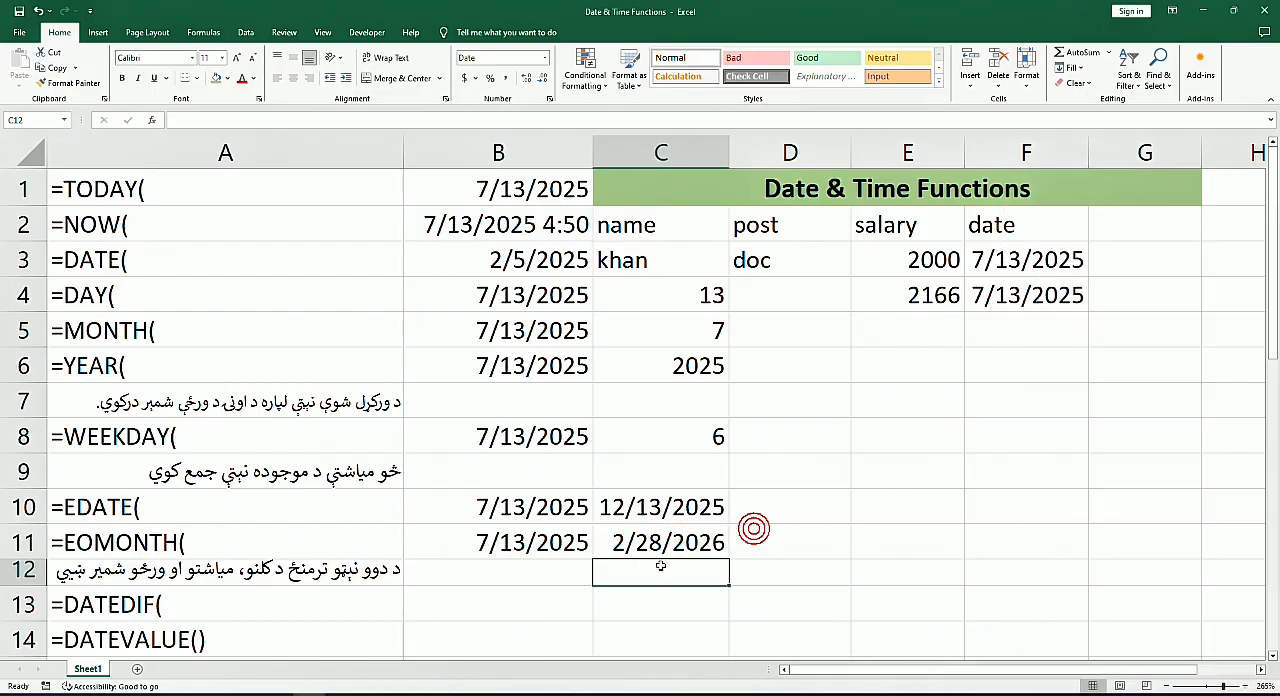
pyautogui.doubleClick(668, 541)
pyautogui.doubleClick(786, 543)
pyautogui.write('2')
pyautogui.press('Return')
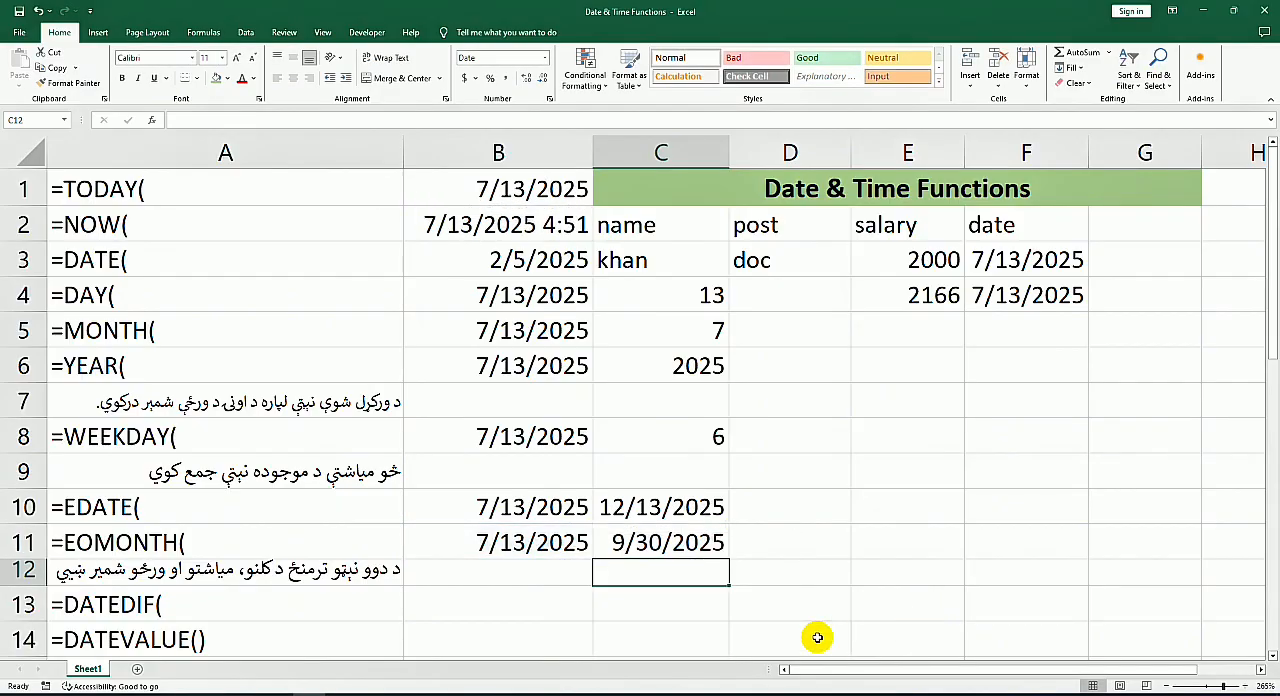
# Step: Change the months argument of the EOMONTH formula in C11 to 11
pyautogui.doubleClick(641, 545)
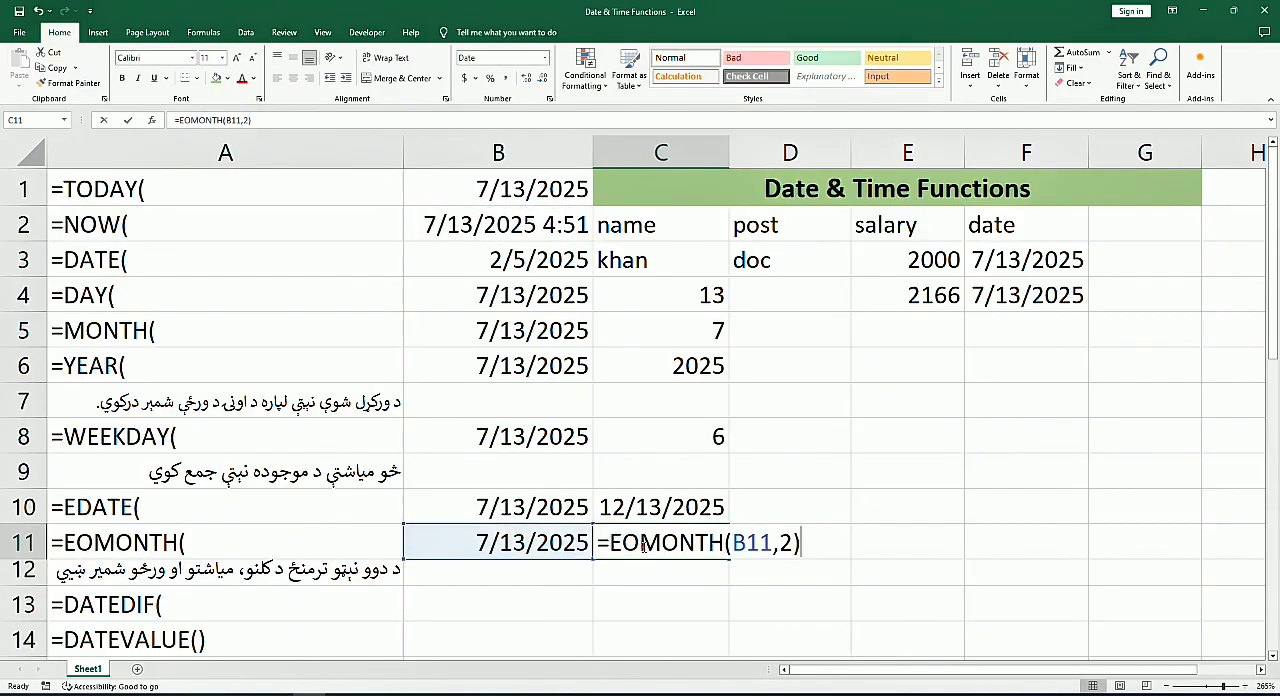
pyautogui.doubleClick(786, 543)
pyautogui.click(797, 545)
pyautogui.doubleClick(786, 543)
pyautogui.write('11')
pyautogui.press('Return')
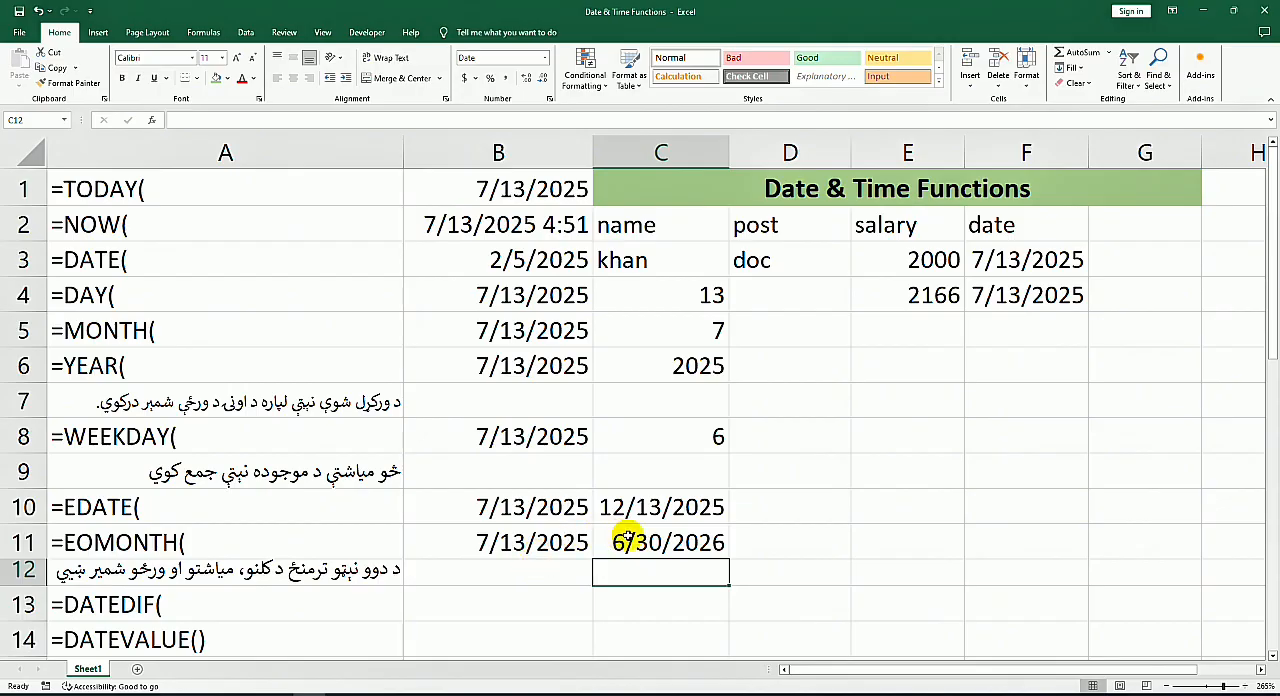
pyautogui.click(619, 538)
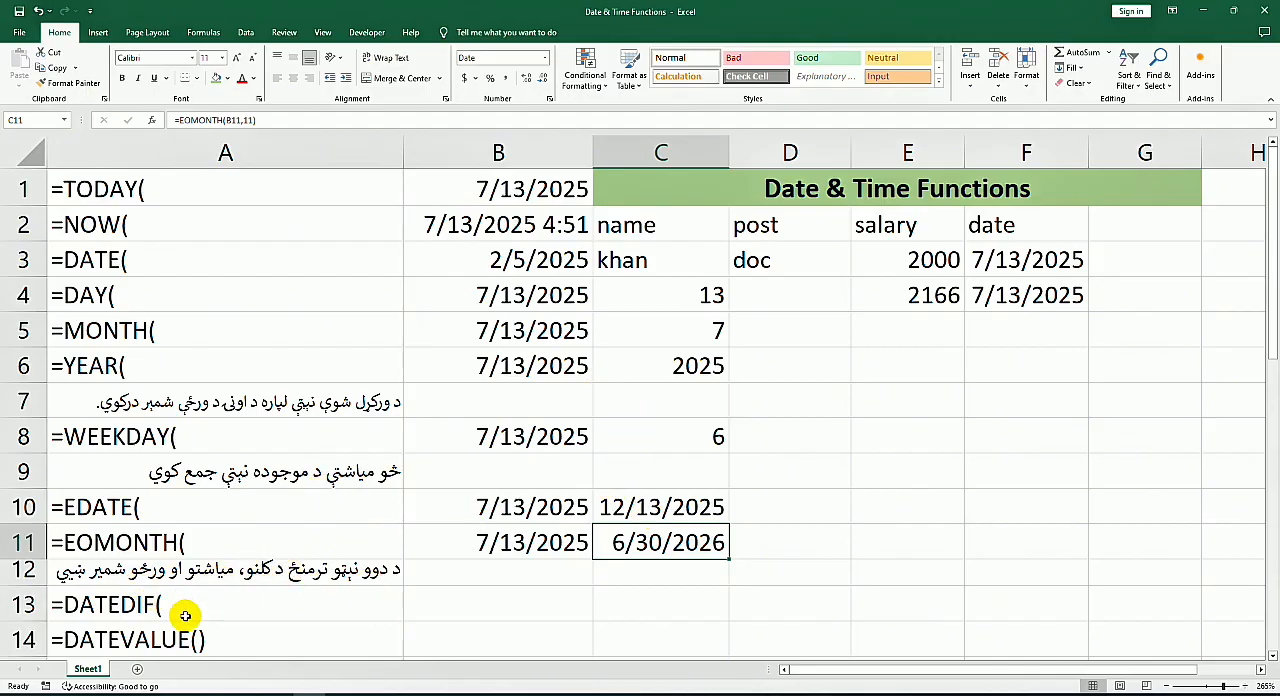
# Step: Enter the heading "Birth Date" in B13 beside the DATEDIF label and move it up to B12
pyautogui.scroll(-1, 280, 585)
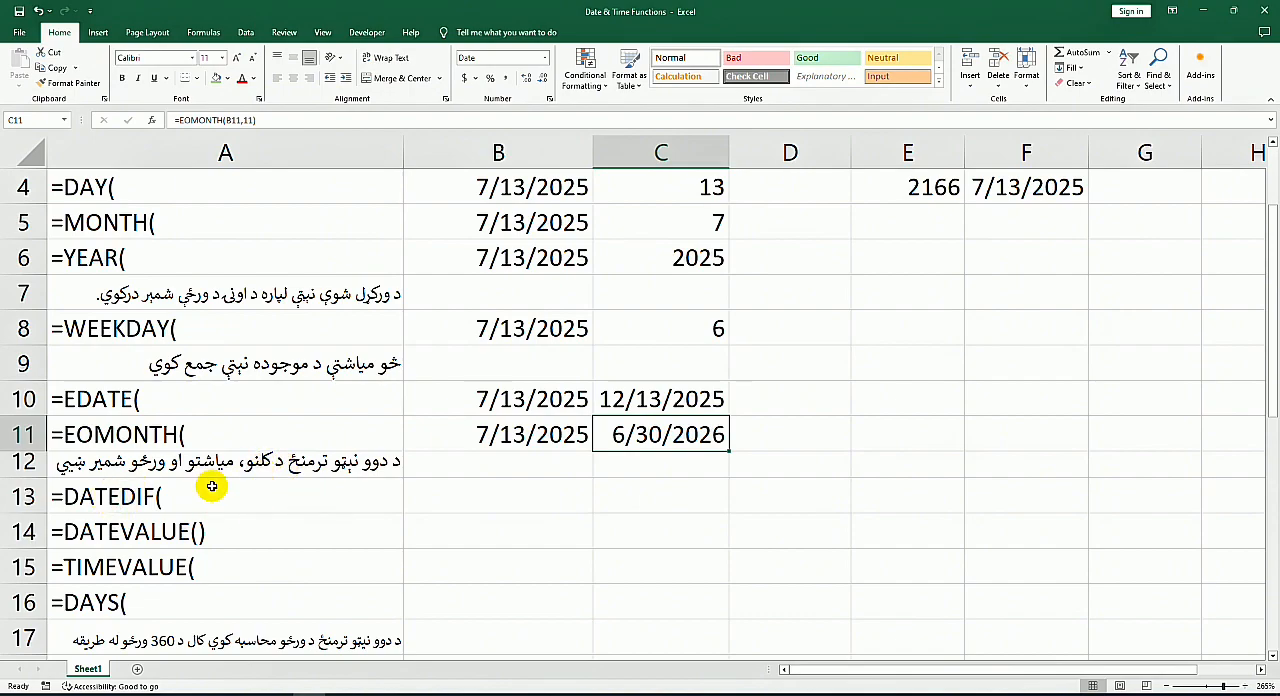
pyautogui.scroll(-1, 200, 490)
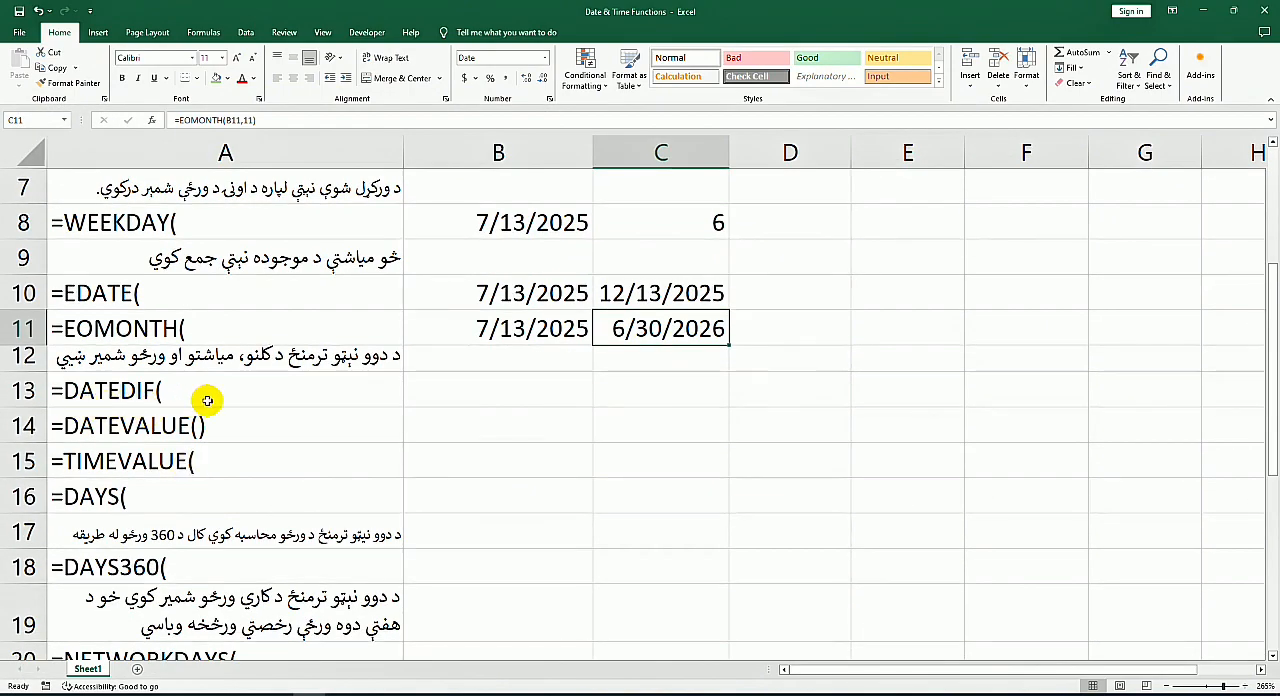
pyautogui.click(505, 398)
pyautogui.click(626, 419)
pyautogui.click(516, 387)
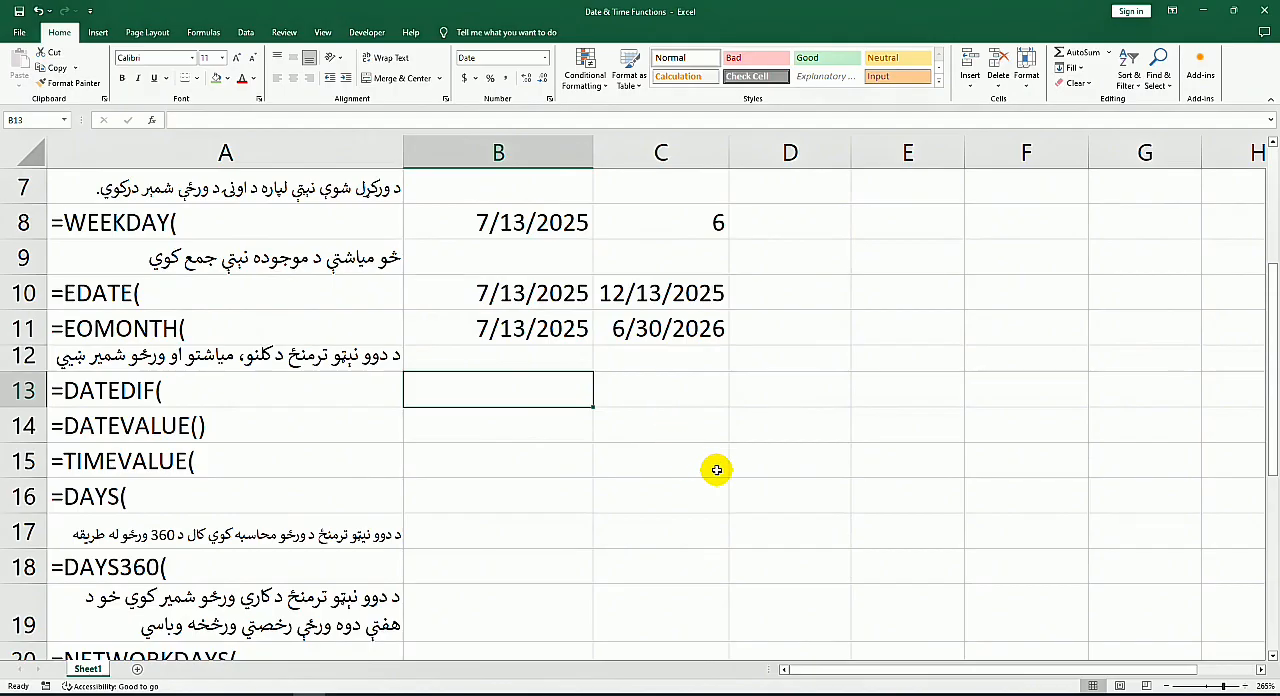
pyautogui.write('B')
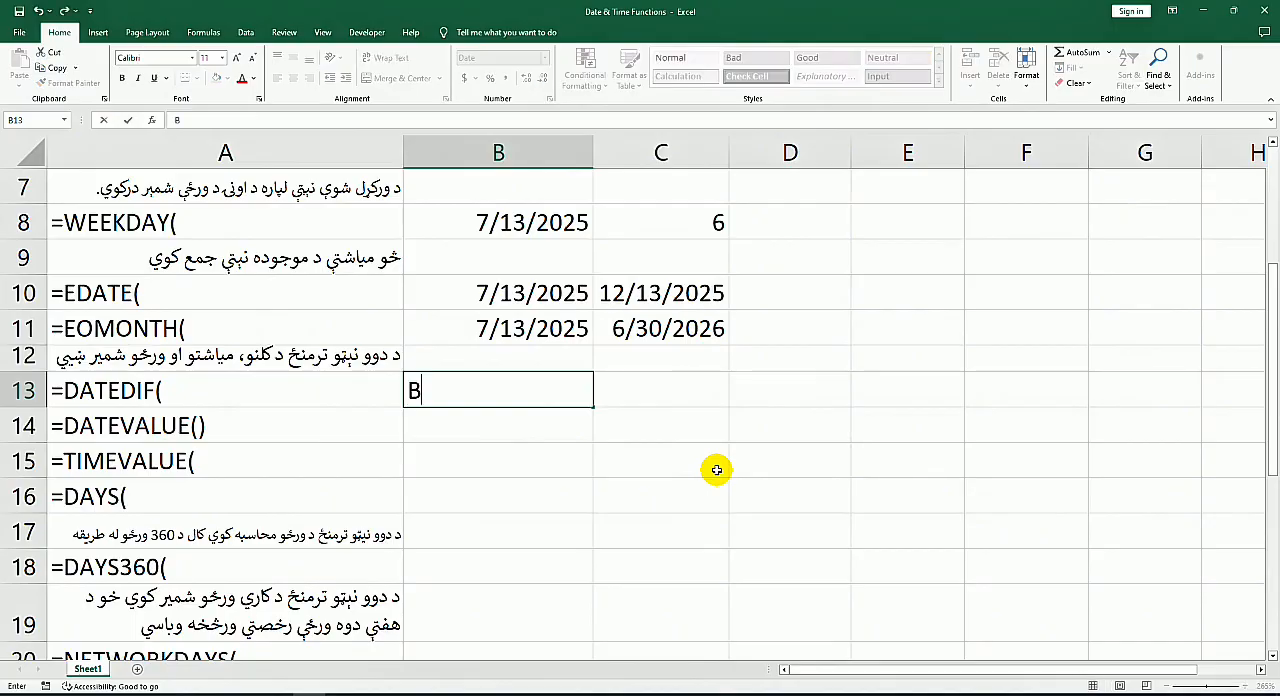
pyautogui.write('irth Date')
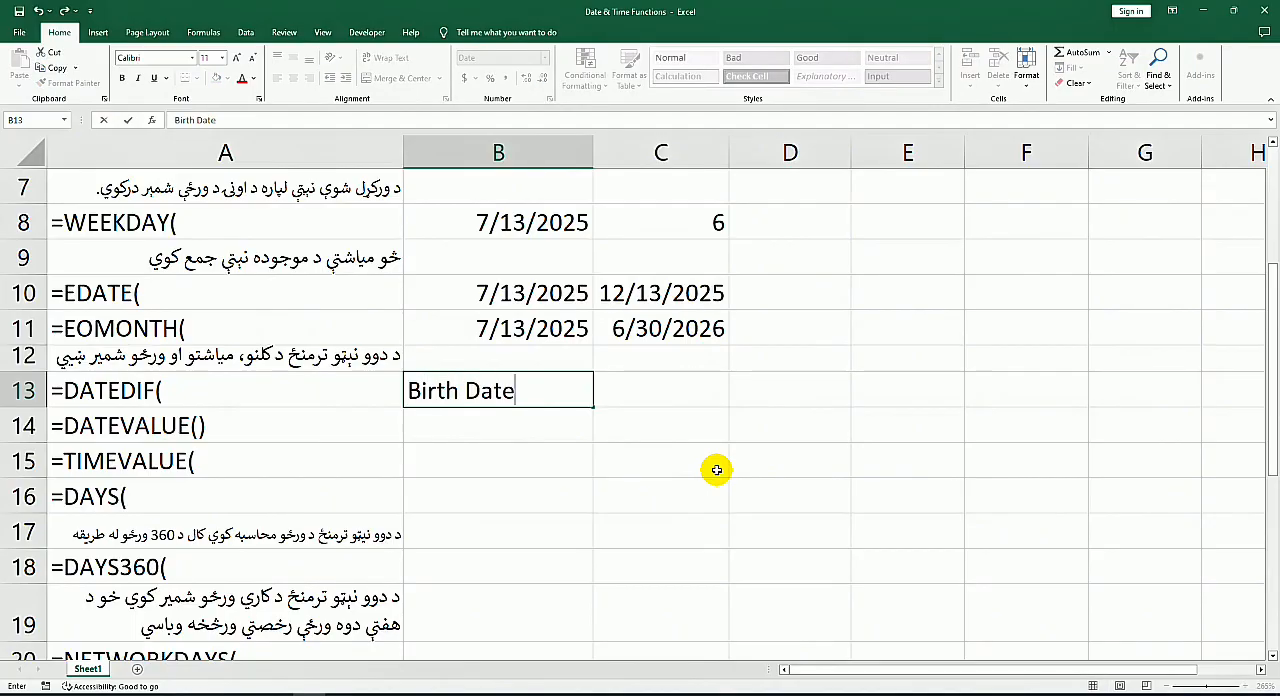
pyautogui.press('Up')
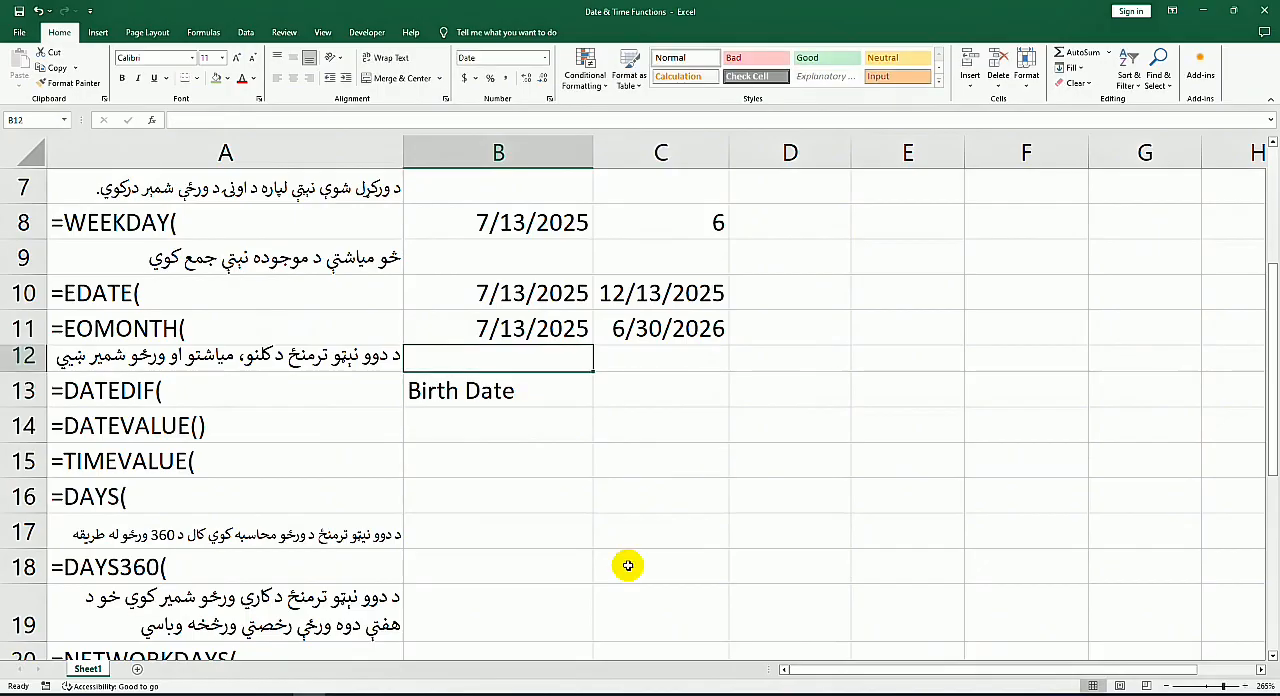
pyautogui.click(542, 393)
pyautogui.moveTo(542, 395); pyautogui.dragTo(518, 355)
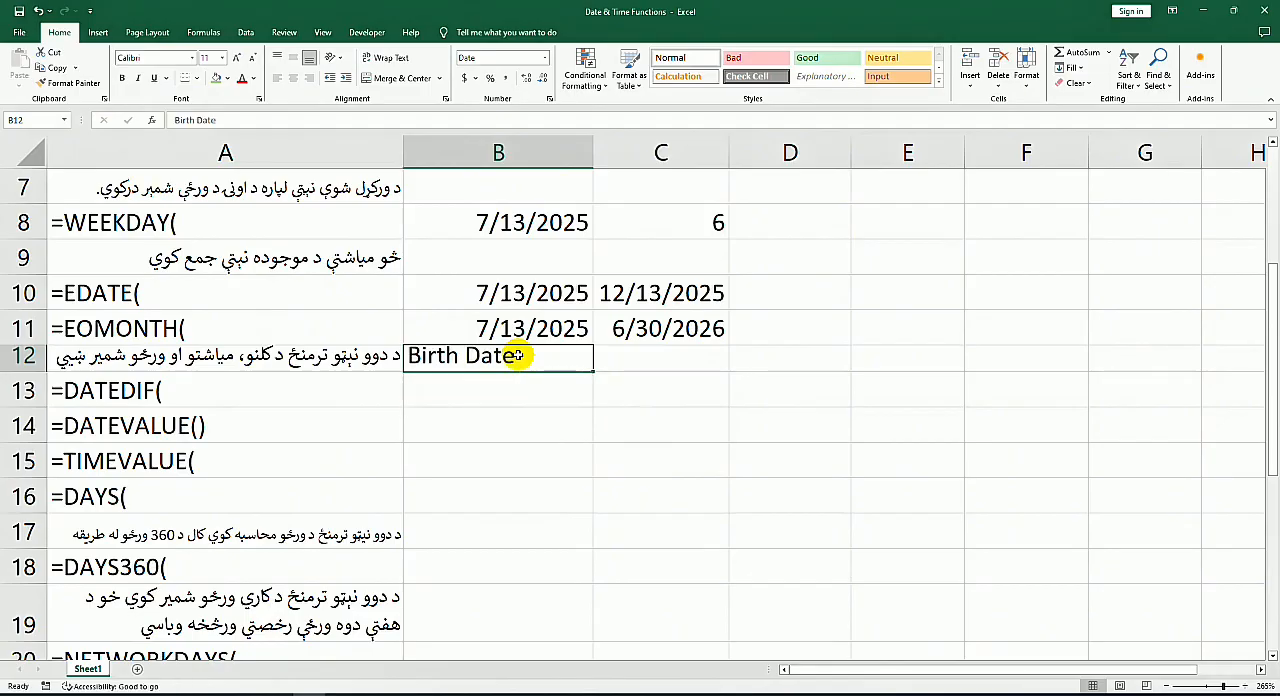
# Step: Add the headings "Current Date" in C12 and "Age" in D12 above the DATEDIF row
pyautogui.click(671, 360)
pyautogui.write('C')
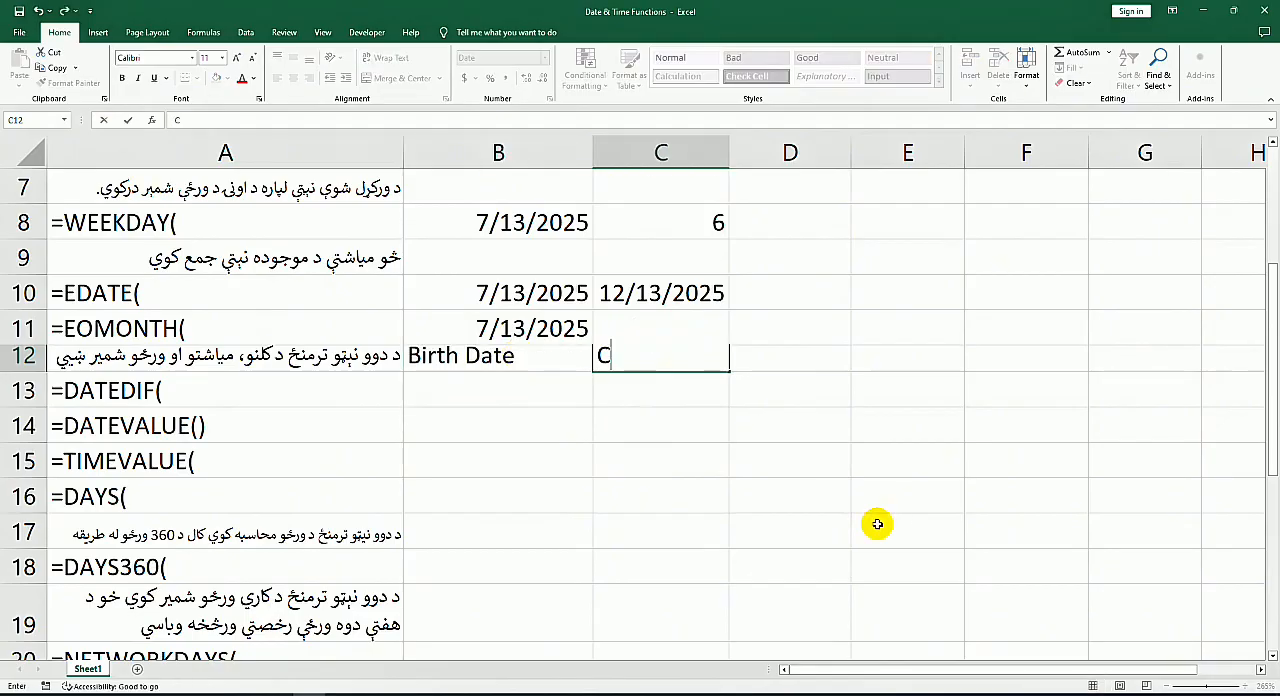
pyautogui.write('urrent Date')
pyautogui.press('Tab')
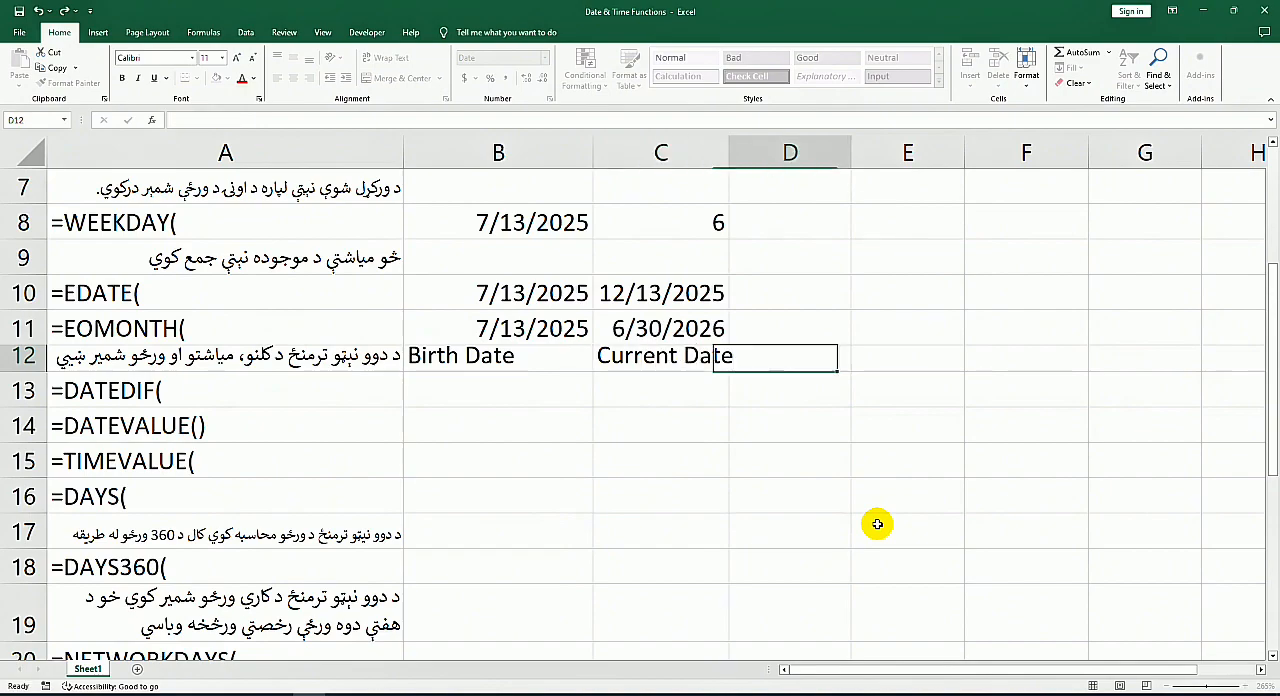
pyautogui.press('F2')
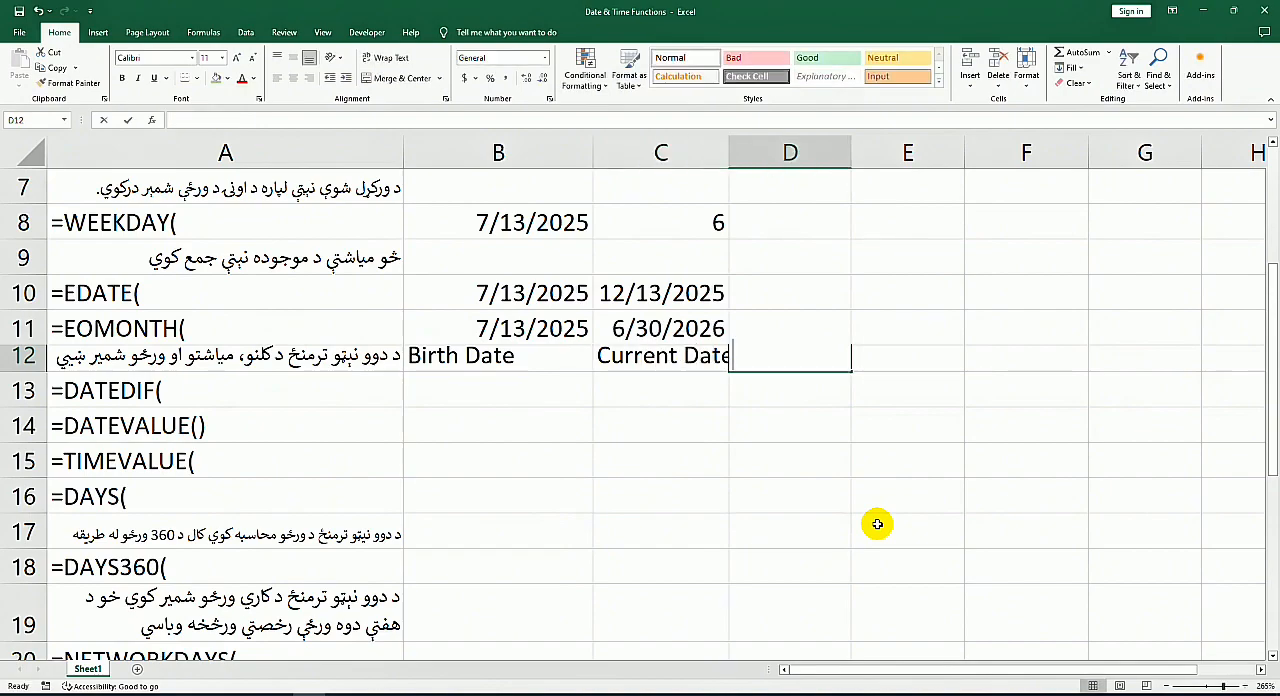
pyautogui.write('Age')
pyautogui.press('Return')
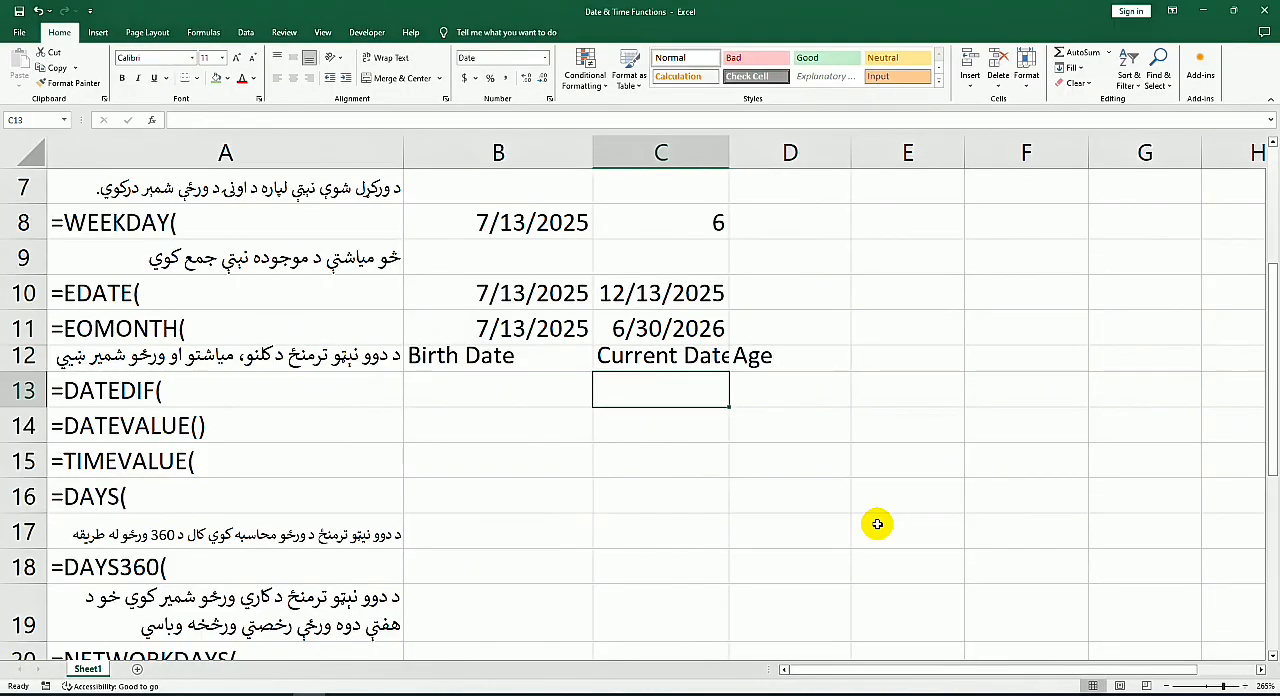
# Step: Enter a sample date under the Birth Date heading in B13, replacing the current year with an earlier one
pyautogui.press('Left')
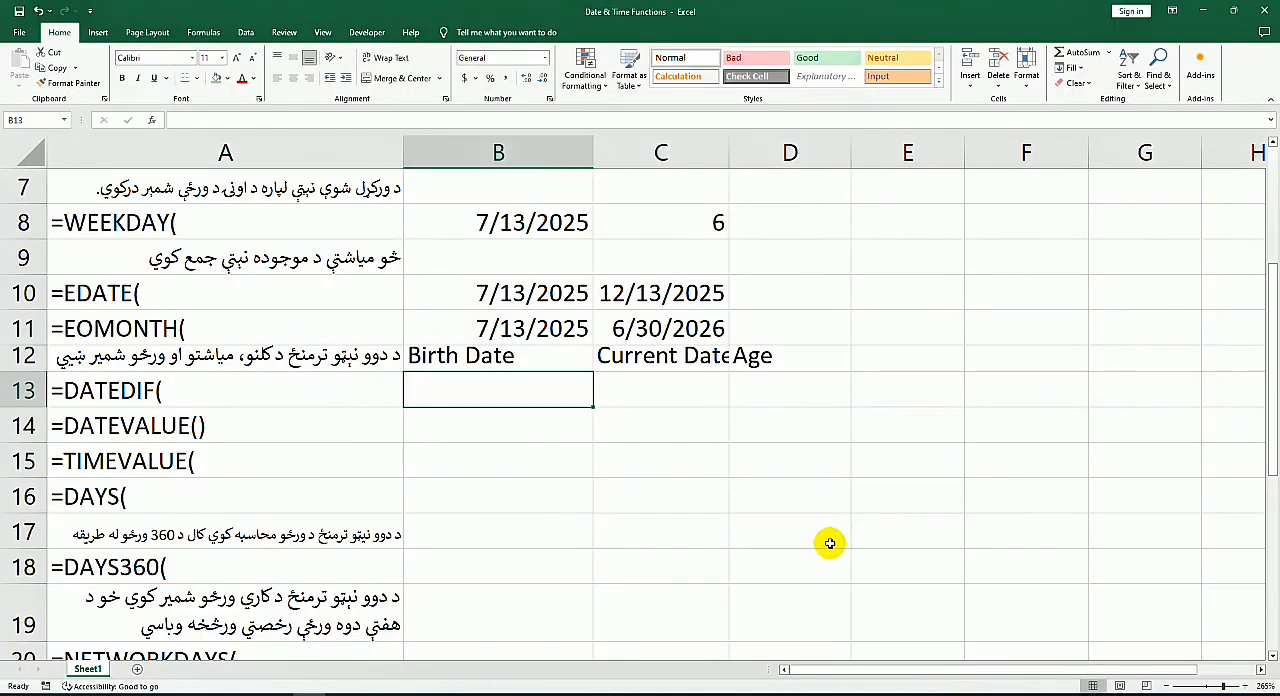
pyautogui.write('7/13/2025')
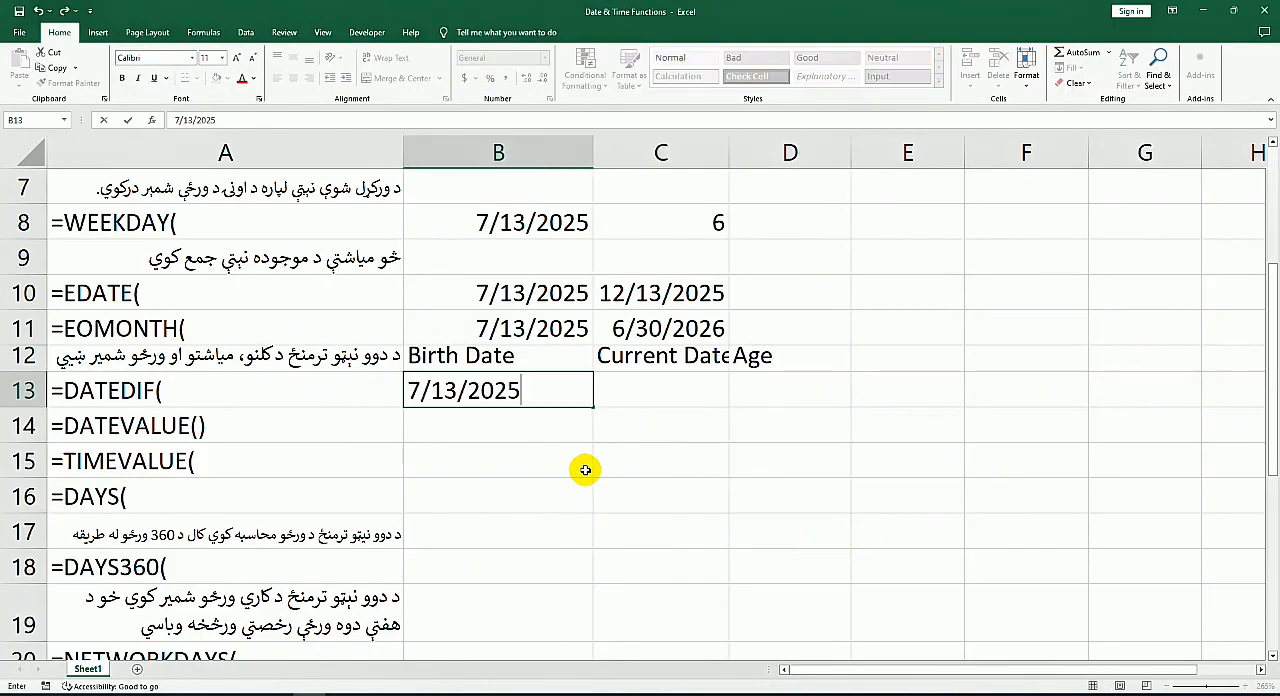
pyautogui.click(484, 425)
pyautogui.doubleClick(576, 390)
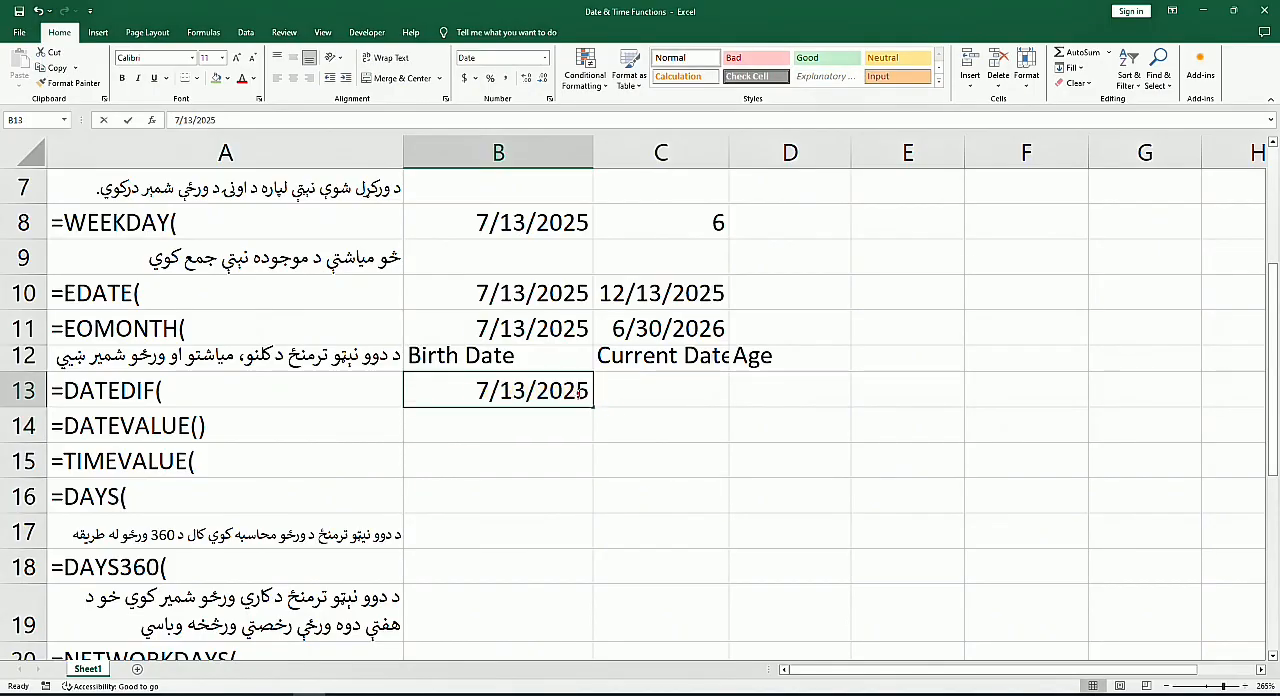
pyautogui.moveTo(576, 390); pyautogui.dragTo(591, 390)
pyautogui.write('00')
pyautogui.press('Return')
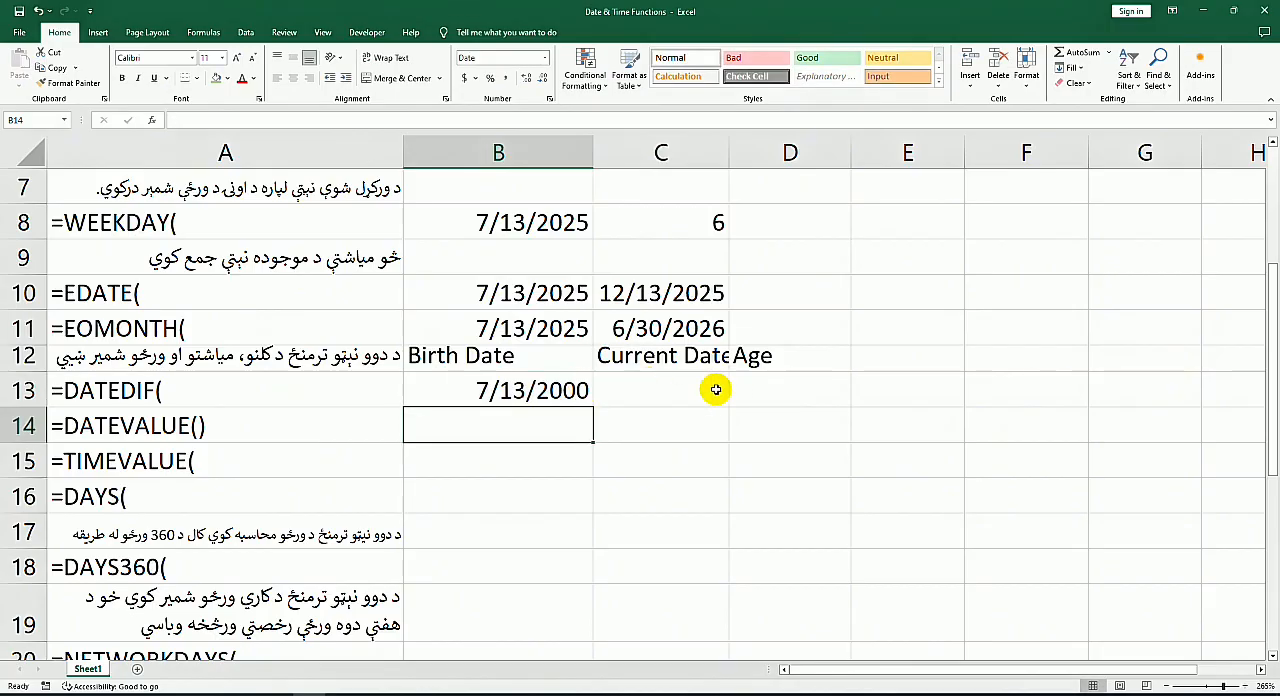
# Step: Enter today's date, 7/13/2025, under Current Date in C13 and widen column C to fit its heading
pyautogui.click(676, 388)
pyautogui.hotkey('ctrl', ';')
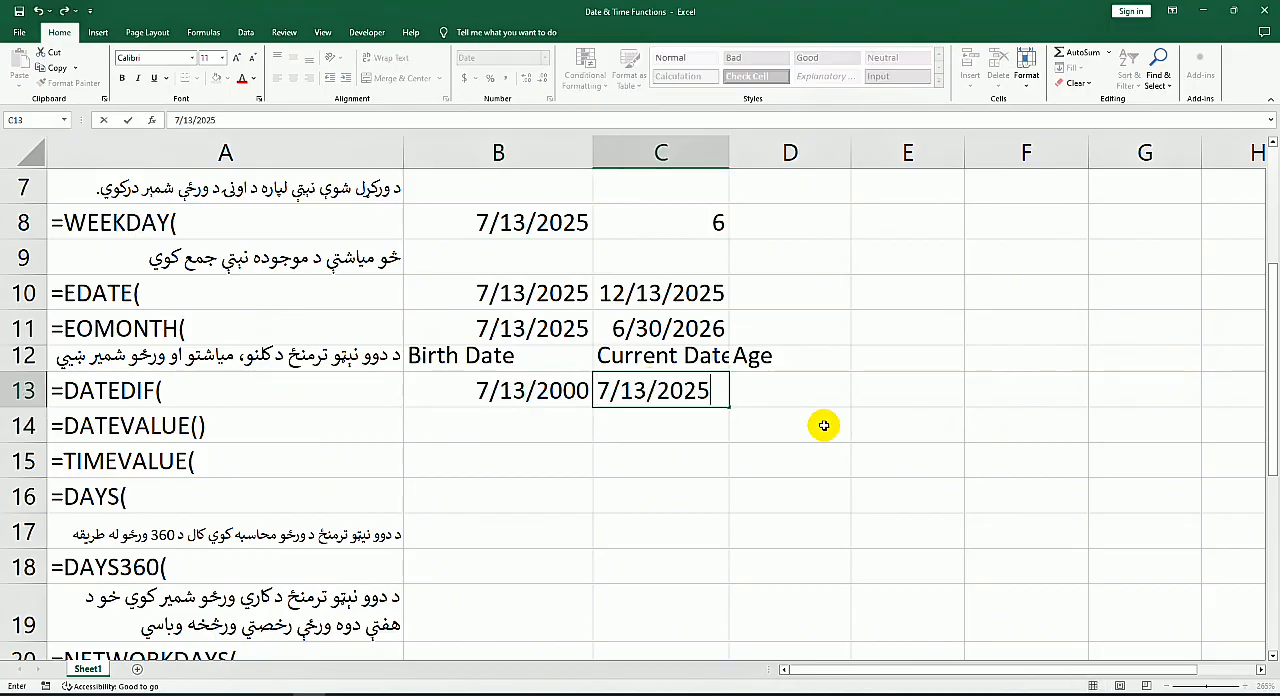
pyautogui.press('Return')
pyautogui.moveTo(729, 153); pyautogui.dragTo(745, 153)
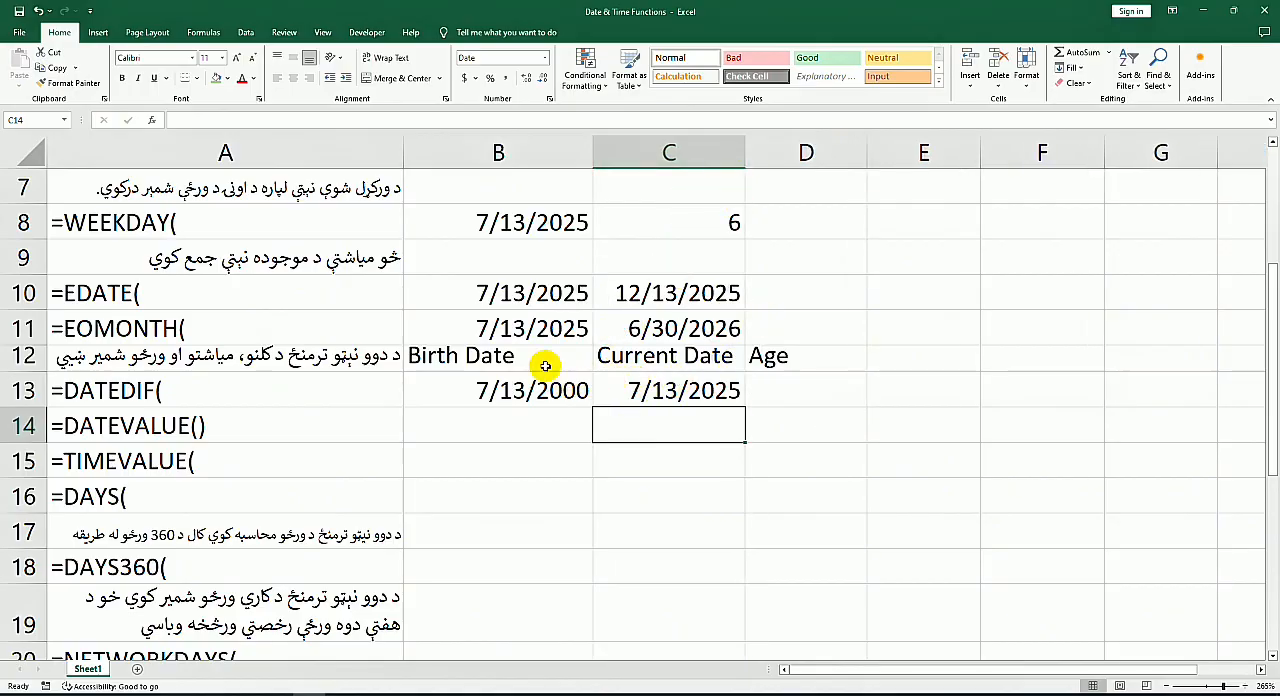
# Step: Calculate the age in full years in D13 with the formula =DATEDIF(B13,C13,"Y")
pyautogui.click(782, 401)
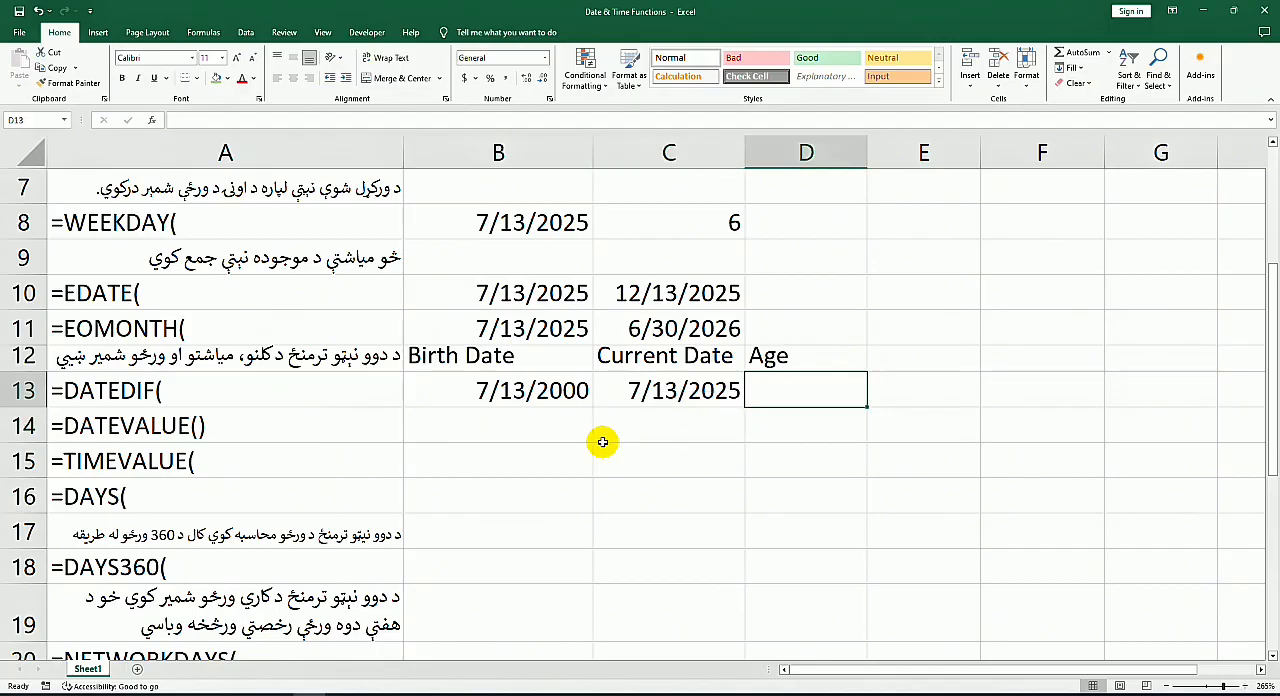
pyautogui.click(918, 362)
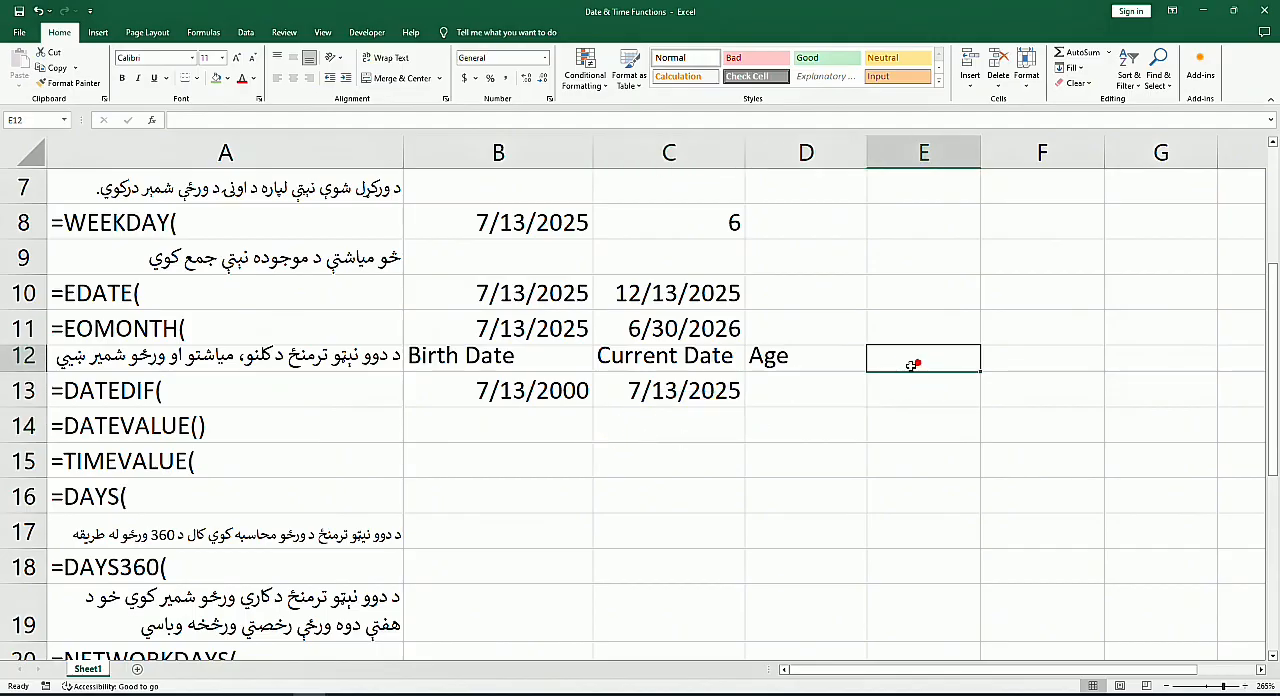
pyautogui.click(796, 395)
pyautogui.write('=')
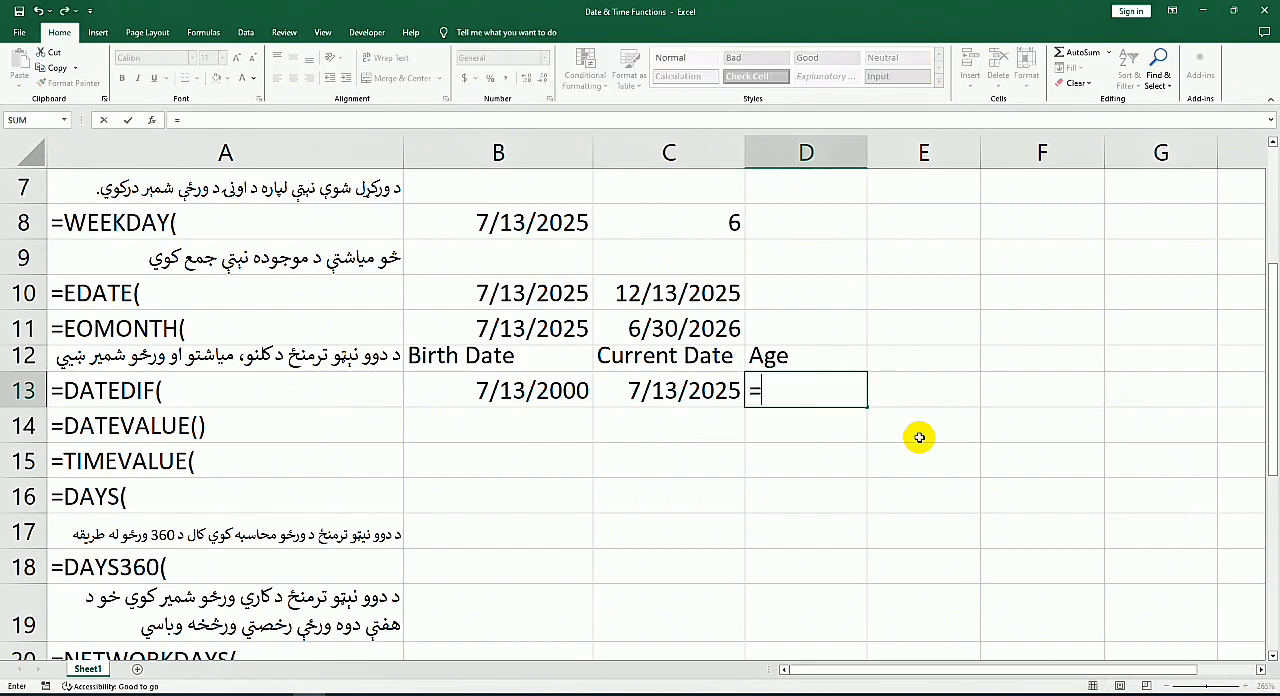
pyautogui.write('dc')
pyautogui.press('Escape')
pyautogui.write('=dae')
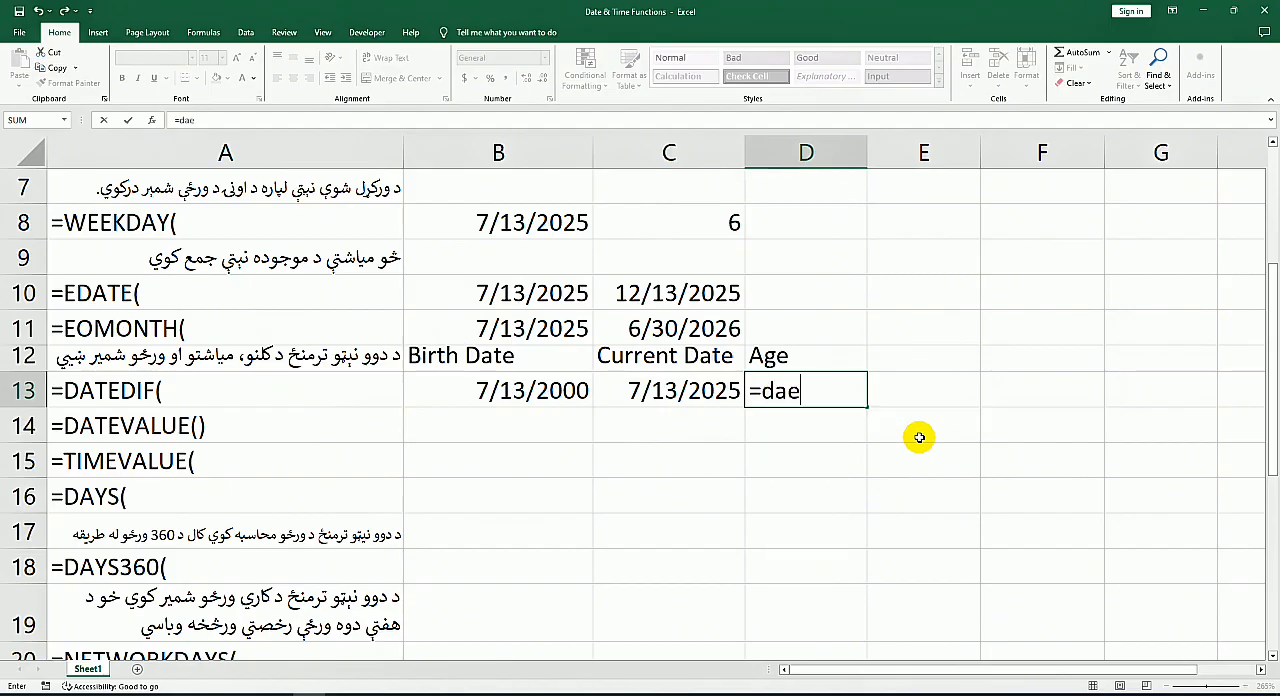
pyautogui.press('BackSpace')
pyautogui.write('tedif(')
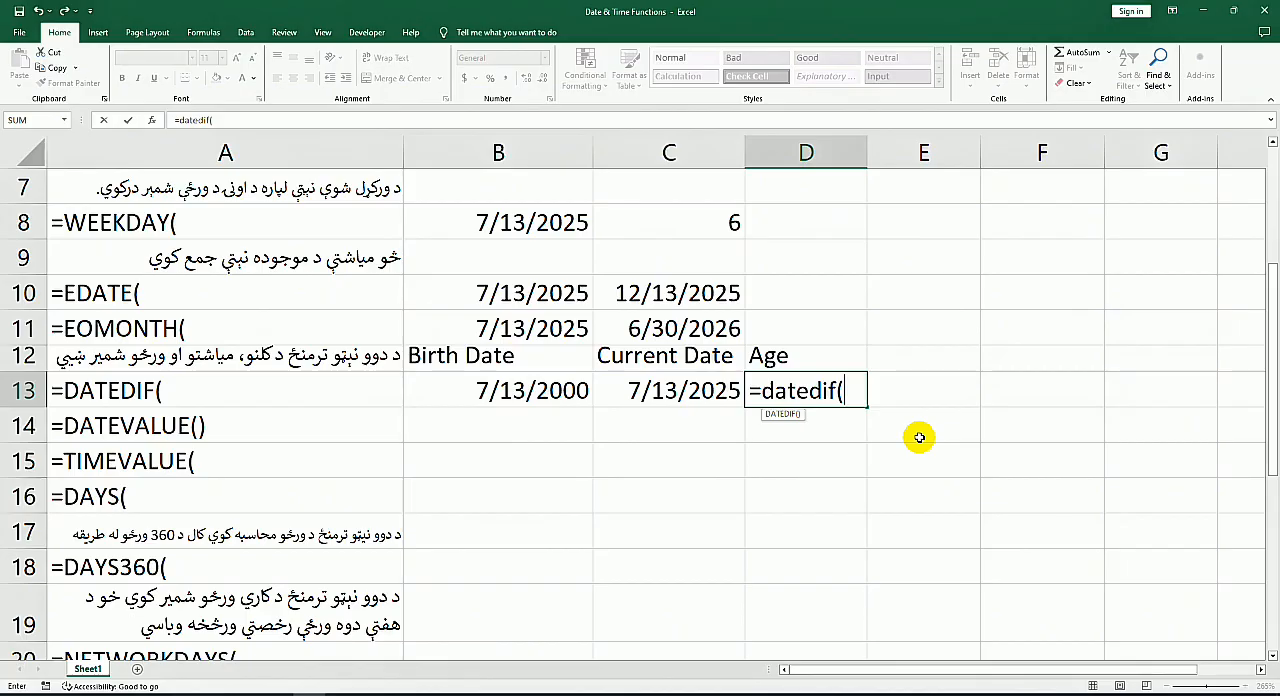
pyautogui.click(503, 397)
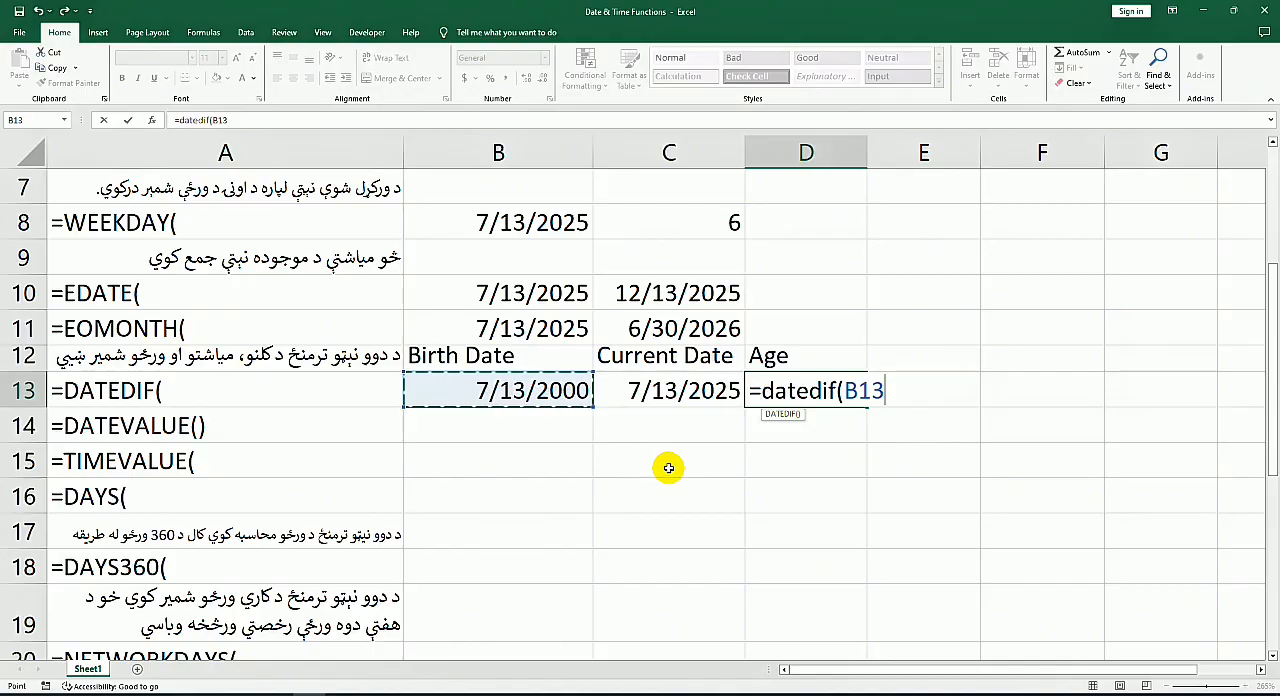
pyautogui.write(',')
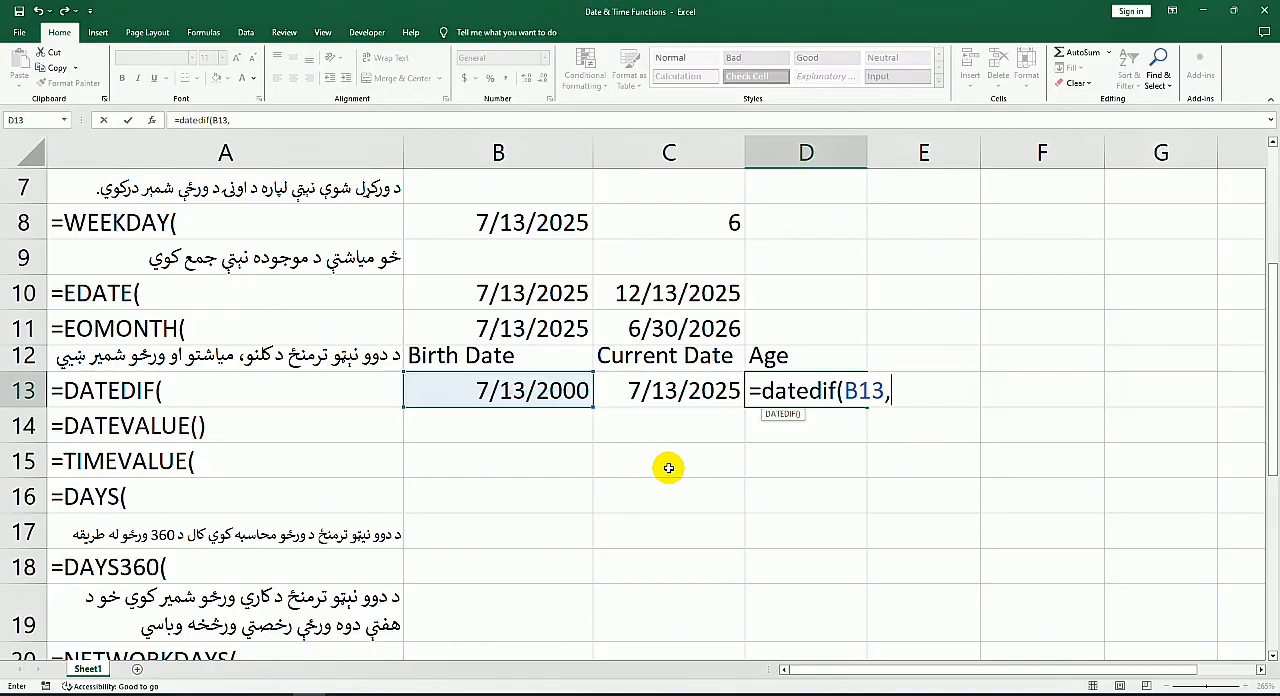
pyautogui.click(657, 391)
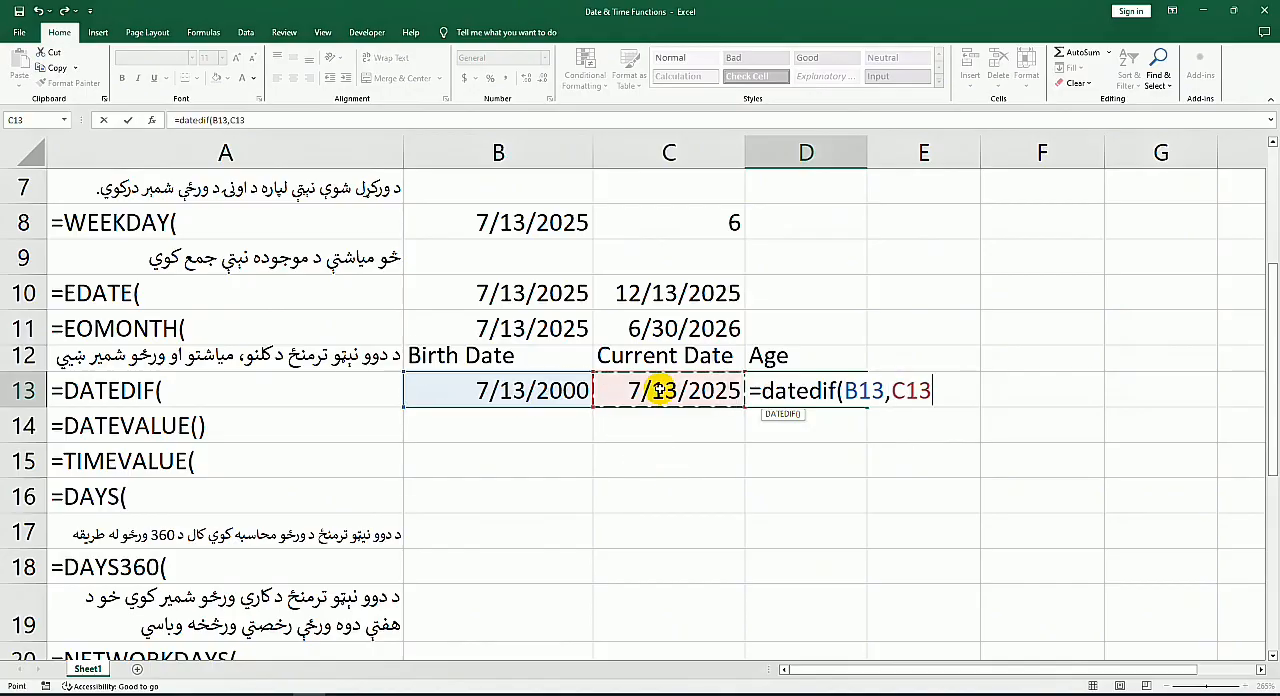
pyautogui.write(',"Y')
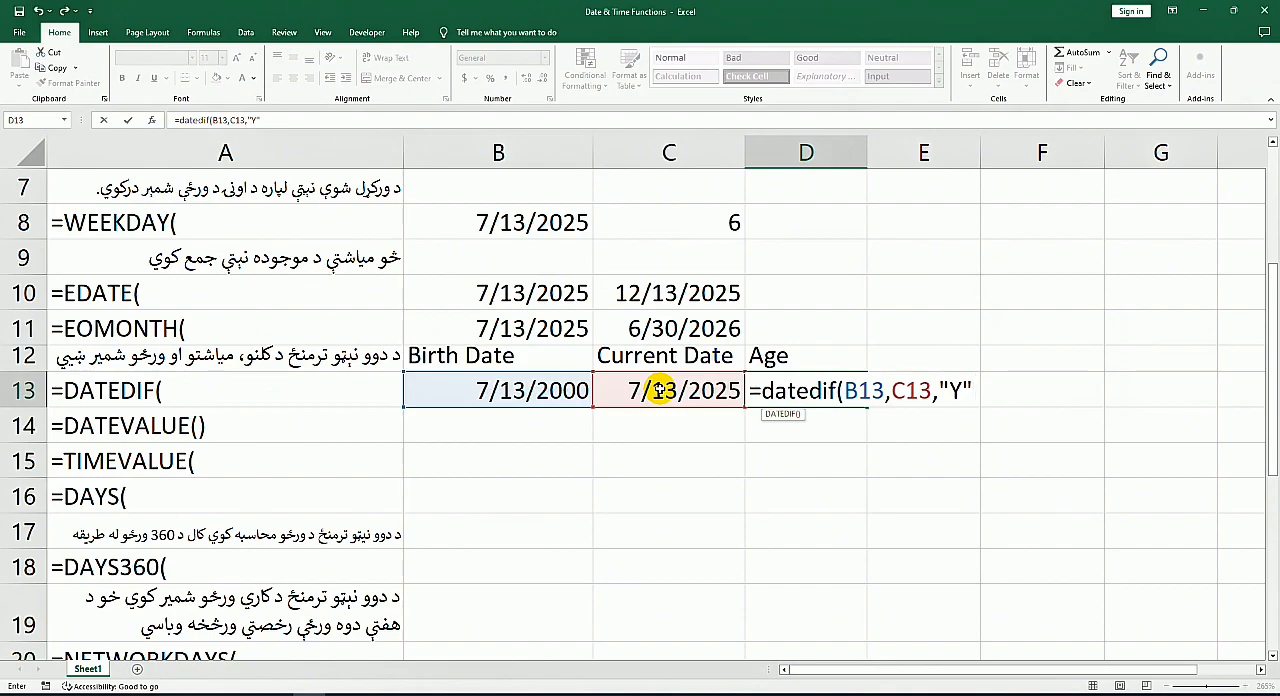
pyautogui.press('Return')
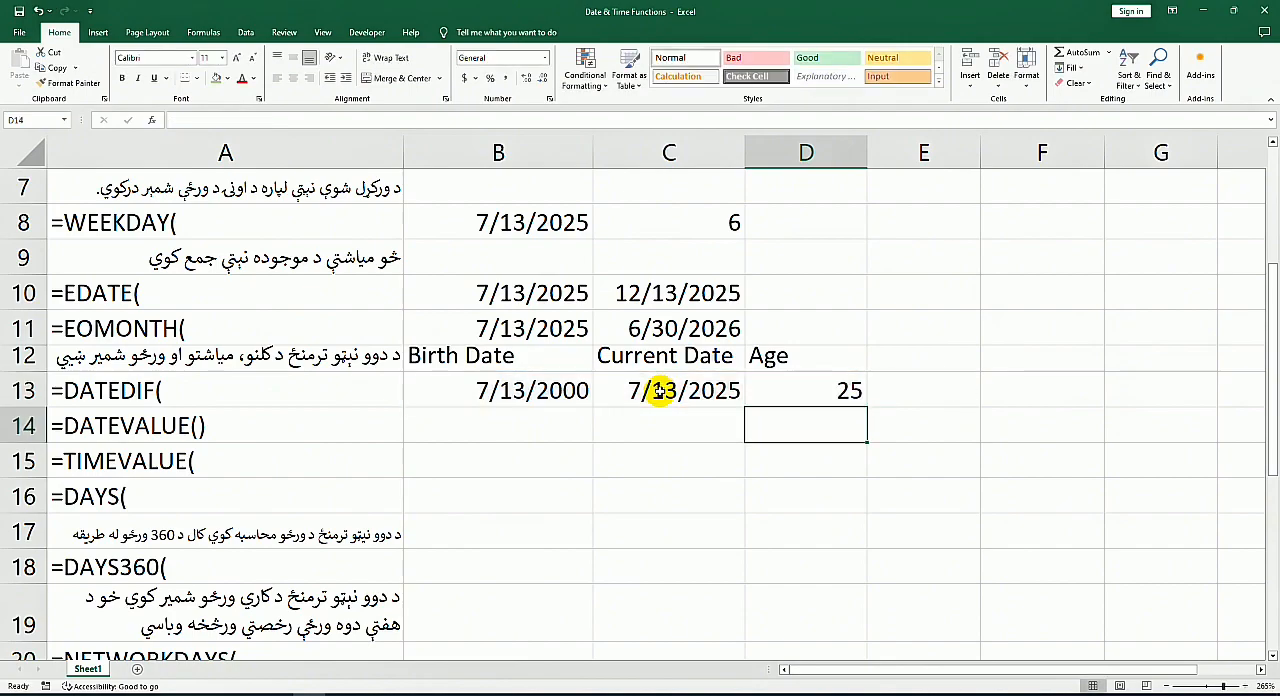
# Step: Change only the year of the birth date in B13 to an earlier year to test the age formula
pyautogui.click(842, 391)
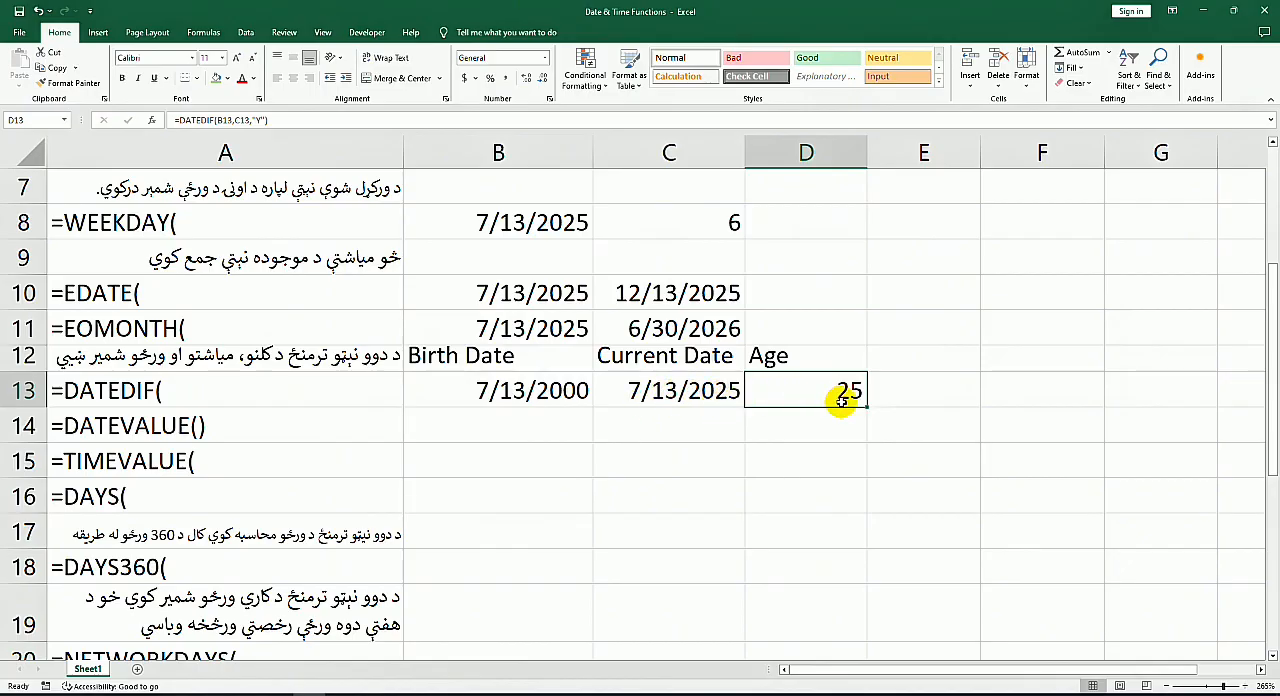
pyautogui.click(565, 393)
pyautogui.doubleClick(570, 392)
pyautogui.moveTo(543, 392); pyautogui.dragTo(591, 391)
pyautogui.write('1996')
pyautogui.press('Return')
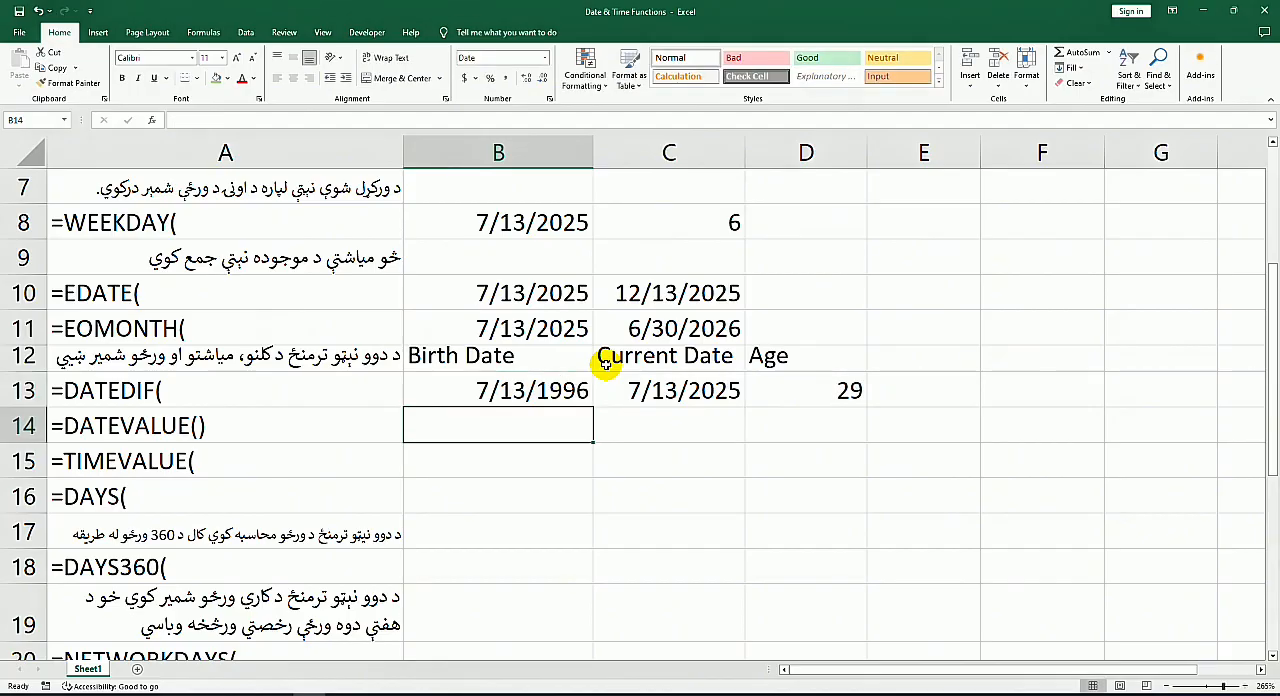
# Step: Add the headings "month" in E12 and "days" in F12 beside the Age heading
pyautogui.click(813, 382)
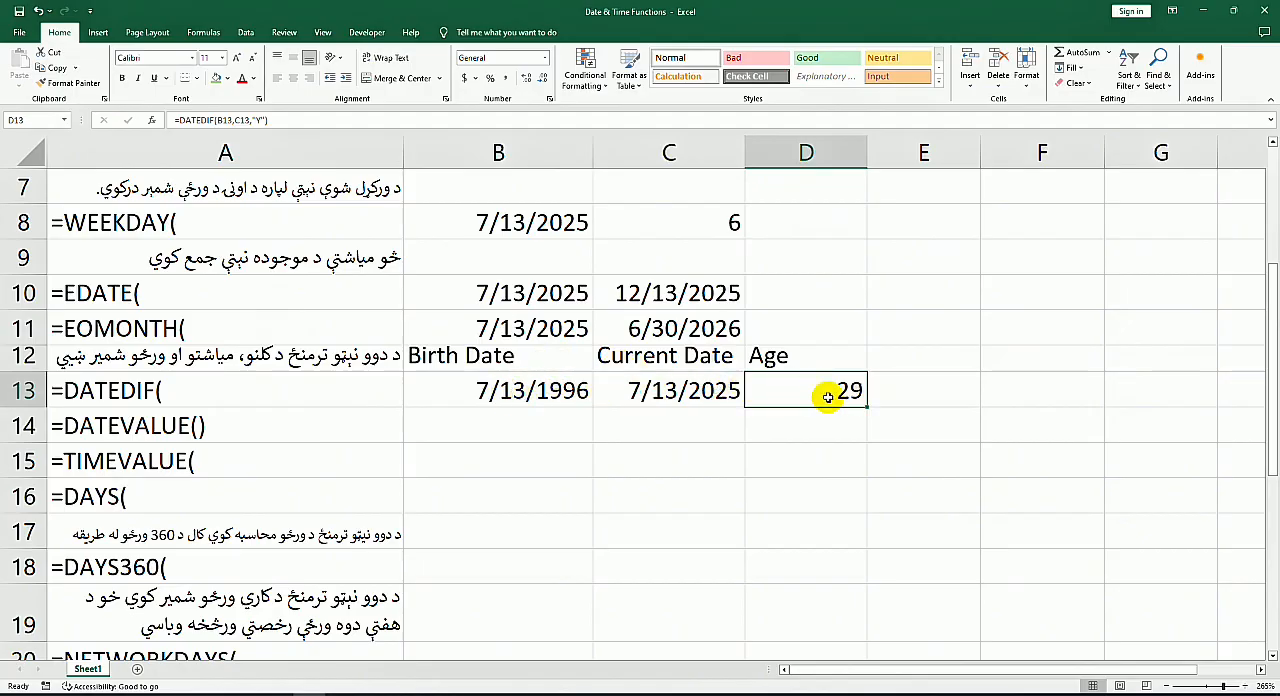
pyautogui.click(919, 362)
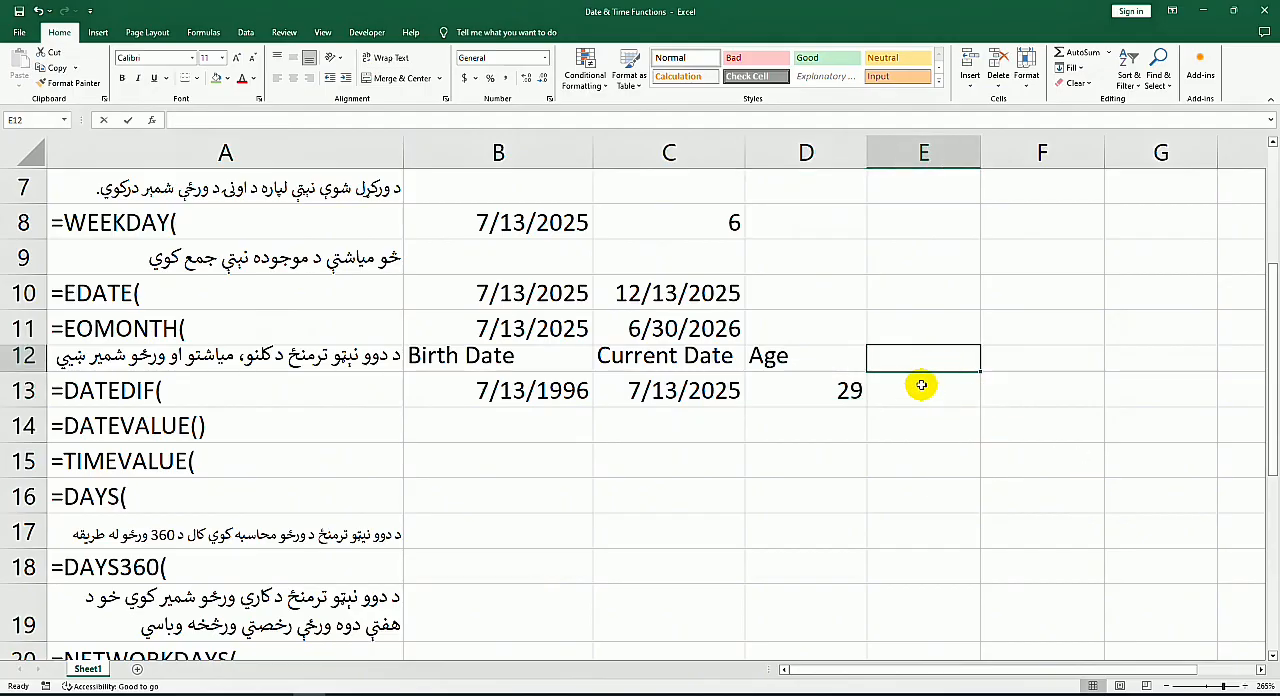
pyautogui.write('mont')
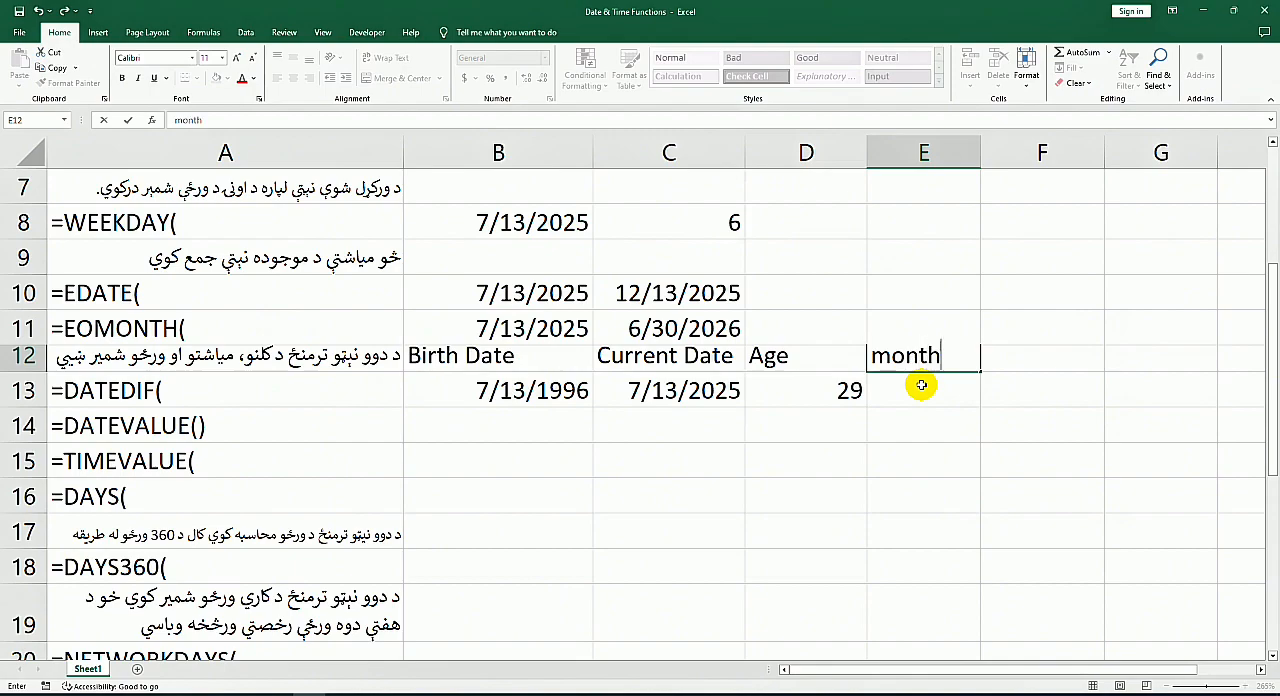
pyautogui.write('h')
pyautogui.press('Tab')
pyautogui.write('date')
pyautogui.press('BackSpace')
pyautogui.press('BackSpace')
pyautogui.write('ys')
# Step: Calculate the months between the two dates in E13 with the formula =DATEDIF(B13,C13,"M")
pyautogui.click(921, 385)
pyautogui.write('=')
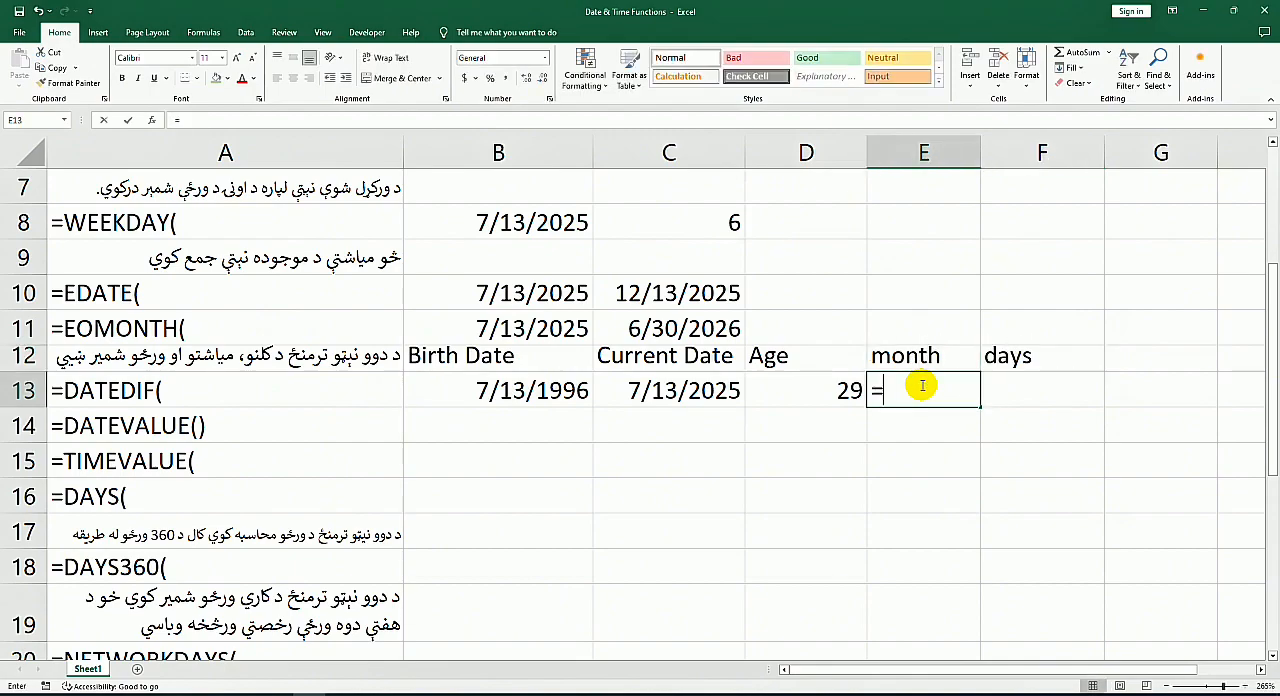
pyautogui.write('date')
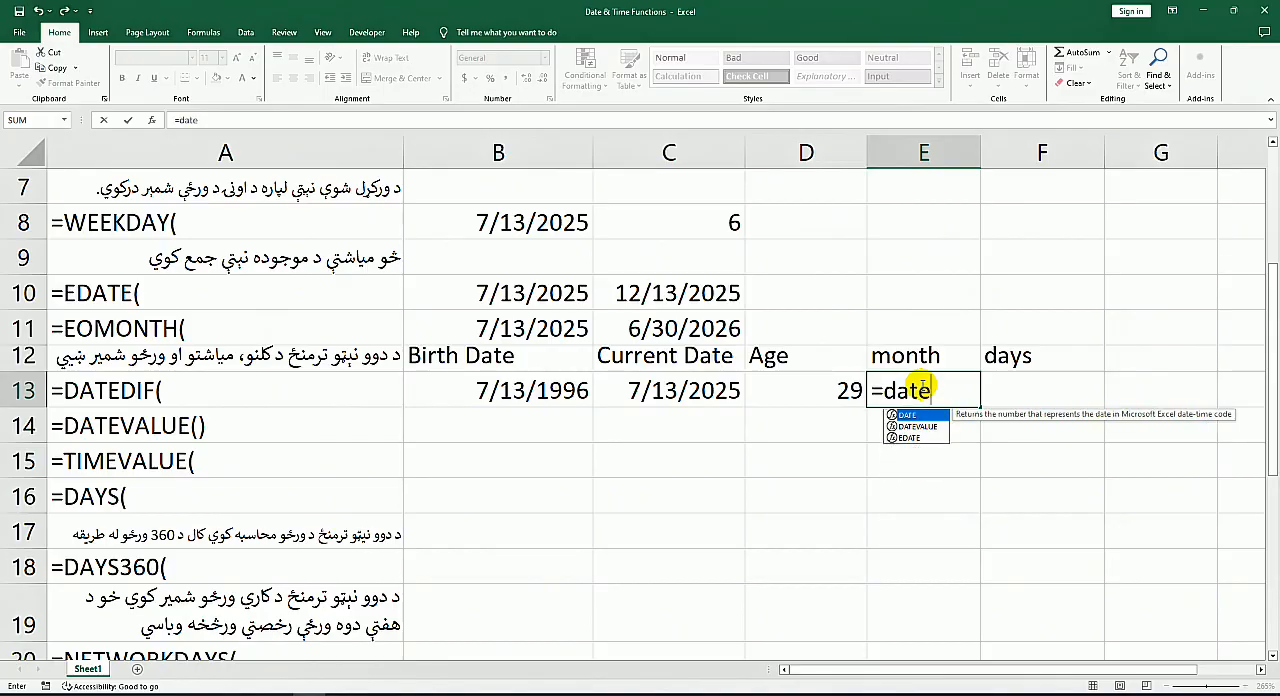
pyautogui.write('dif(')
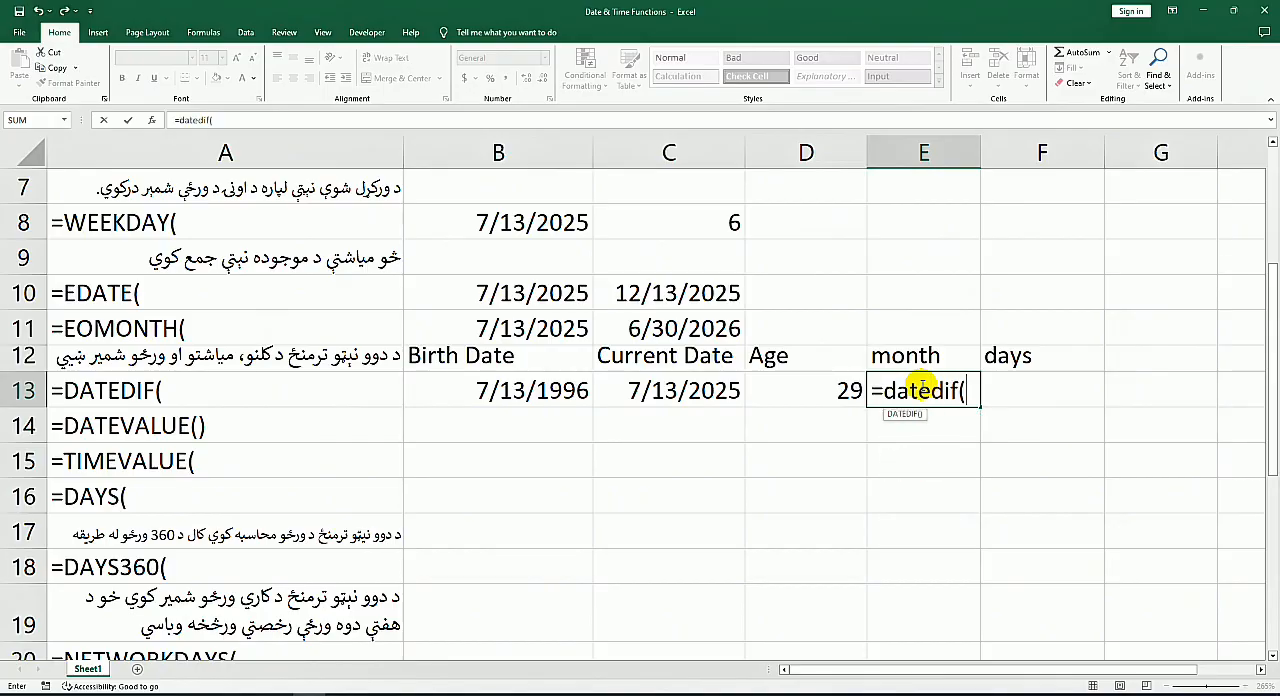
pyautogui.click(493, 393)
pyautogui.write(',')
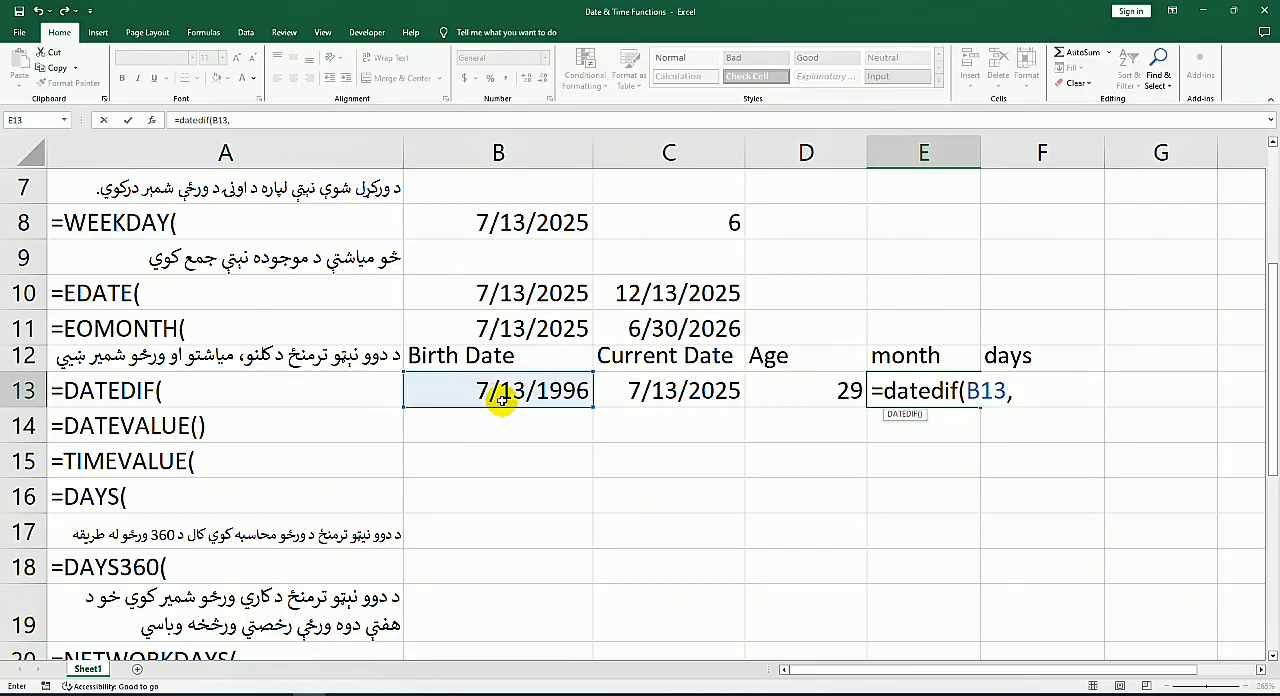
pyautogui.click(625, 391)
pyautogui.write(',"M"')
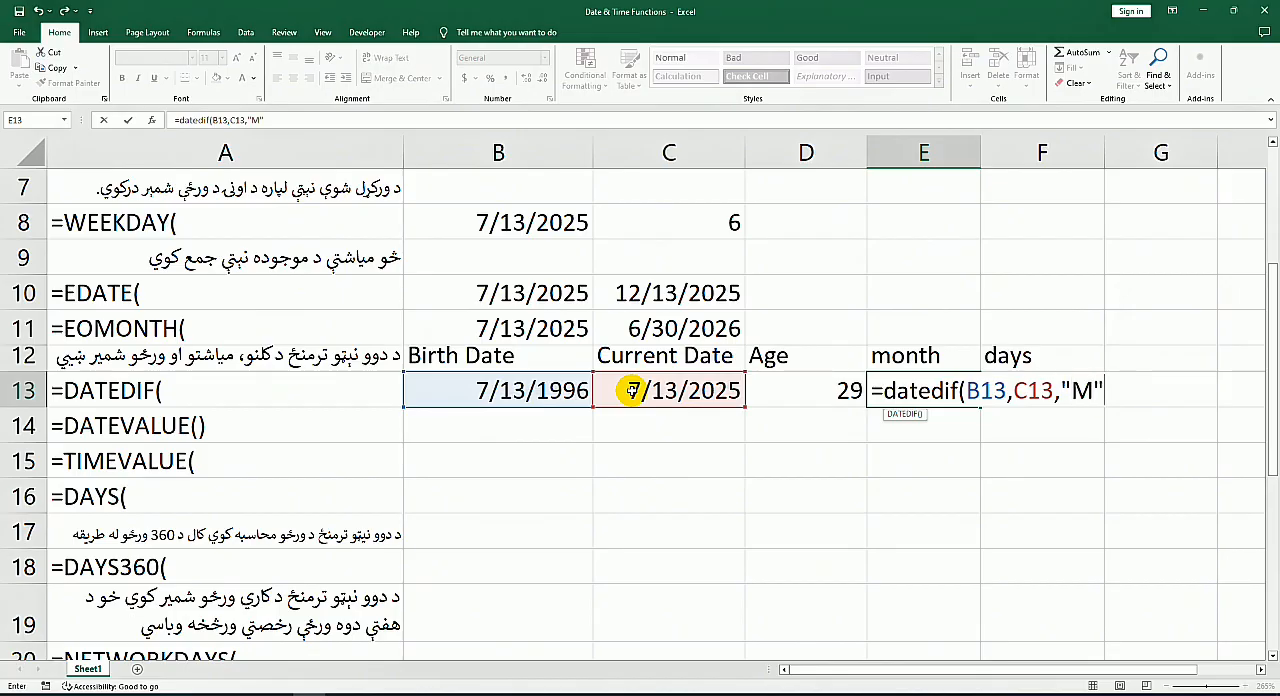
pyautogui.press('Return')
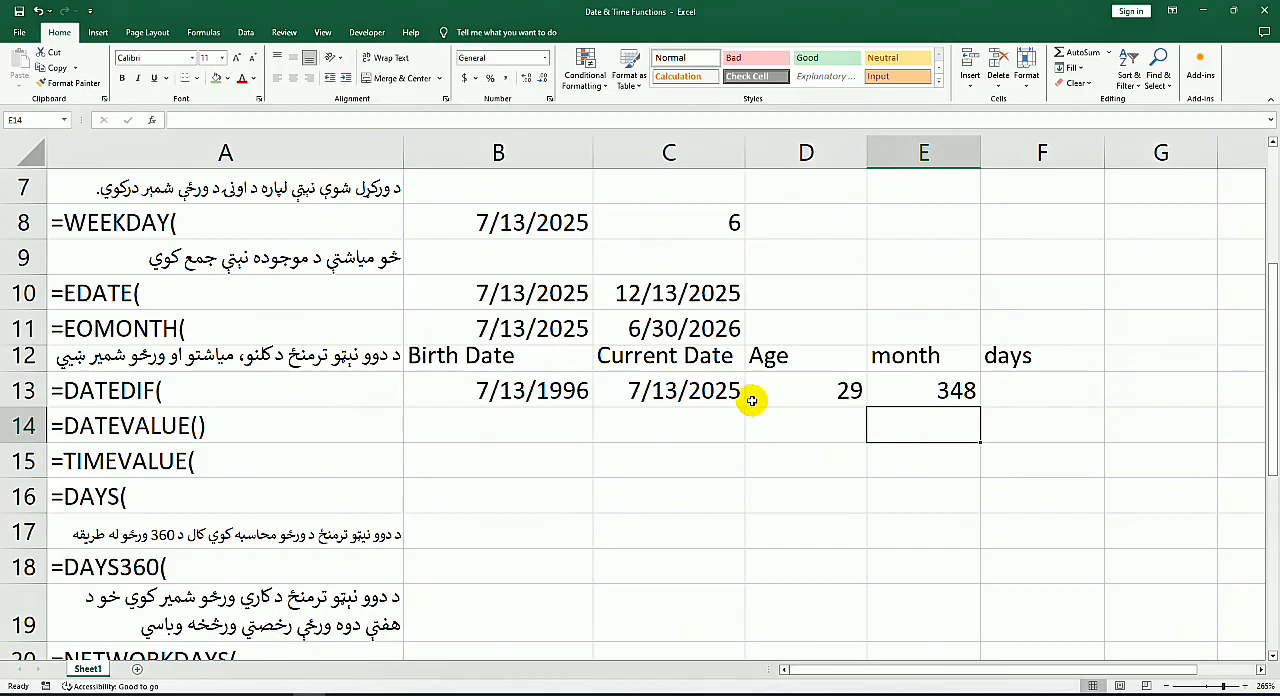
# Step: Calculate the days between the two dates in F13 with a DATEDIF formula on B13 and C13 using unit "D"
pyautogui.click(1011, 382)
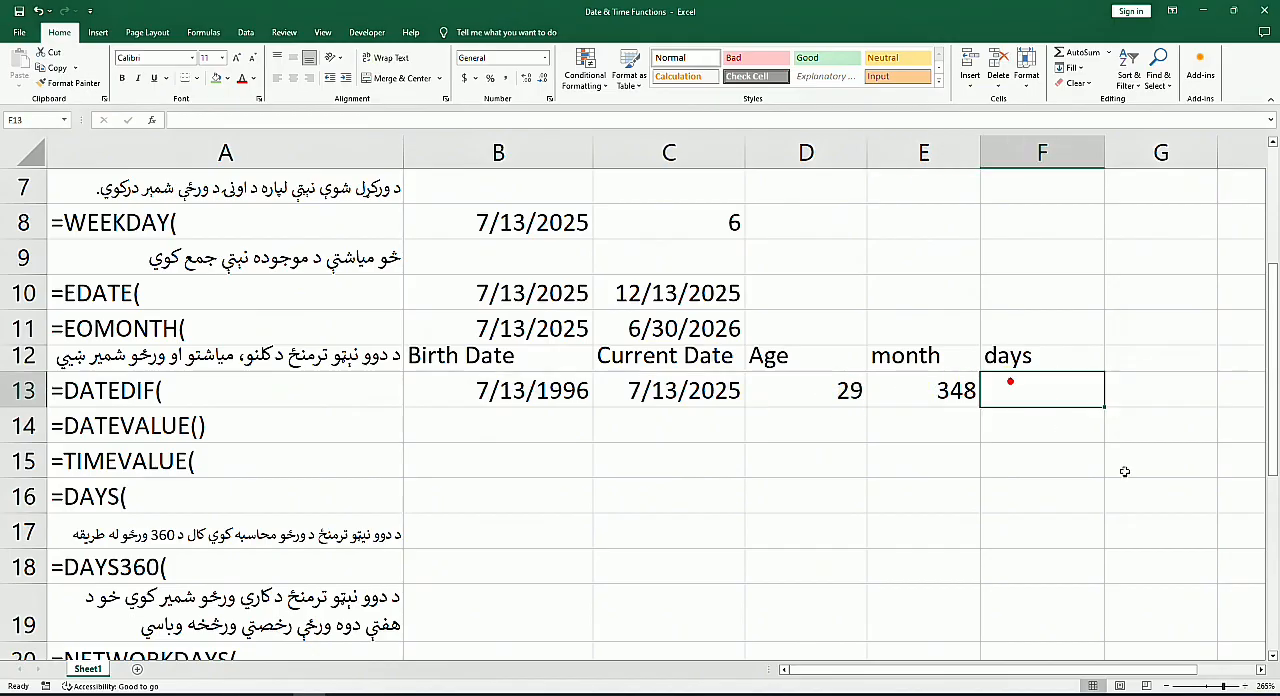
pyautogui.write('=da')
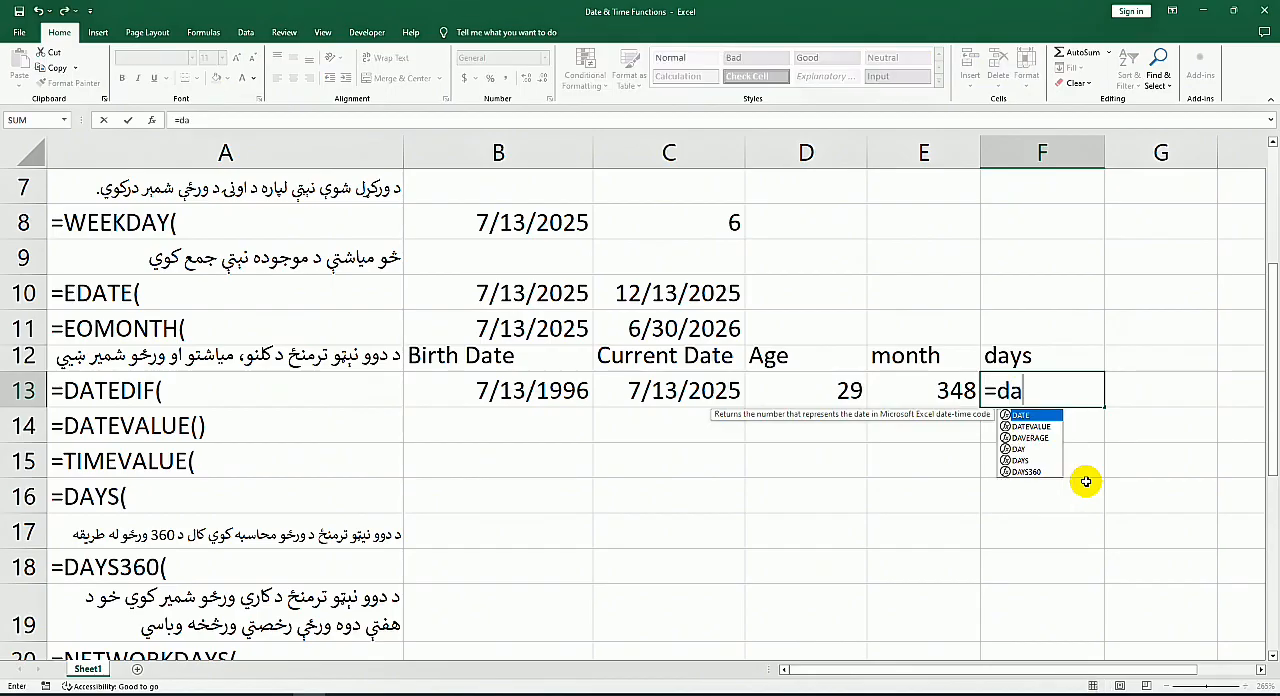
pyautogui.write('tedif(')
pyautogui.click(537, 389)
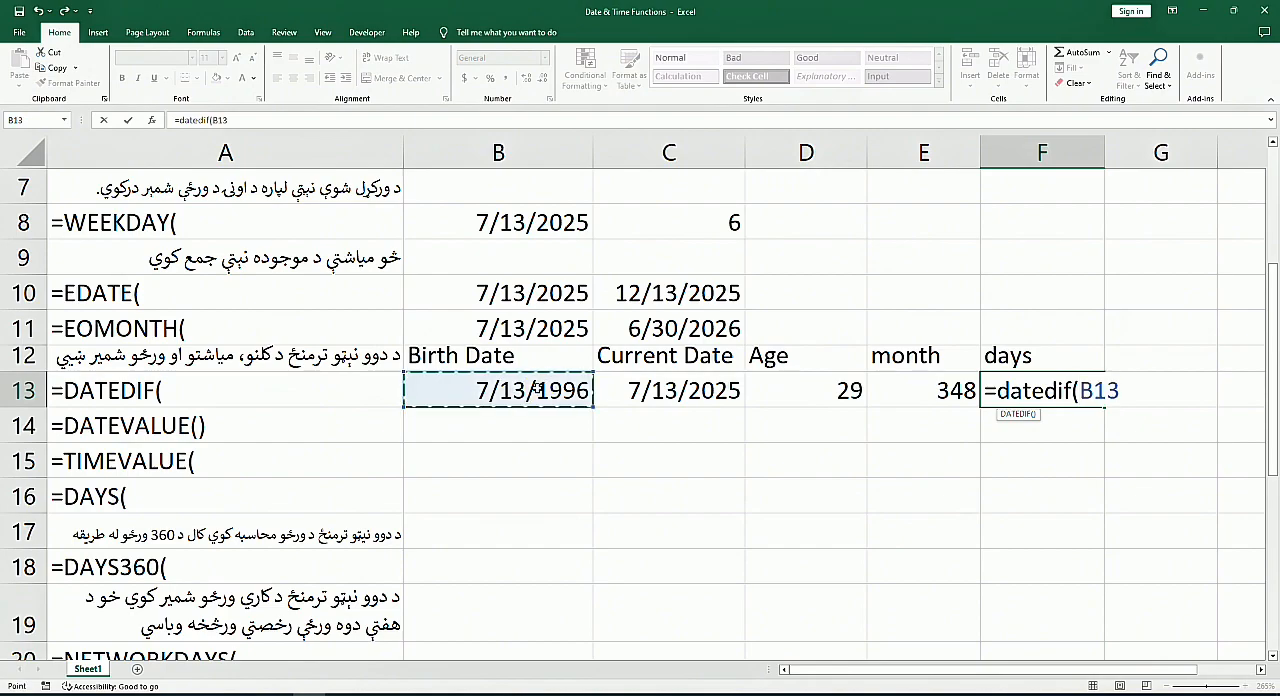
pyautogui.write(',')
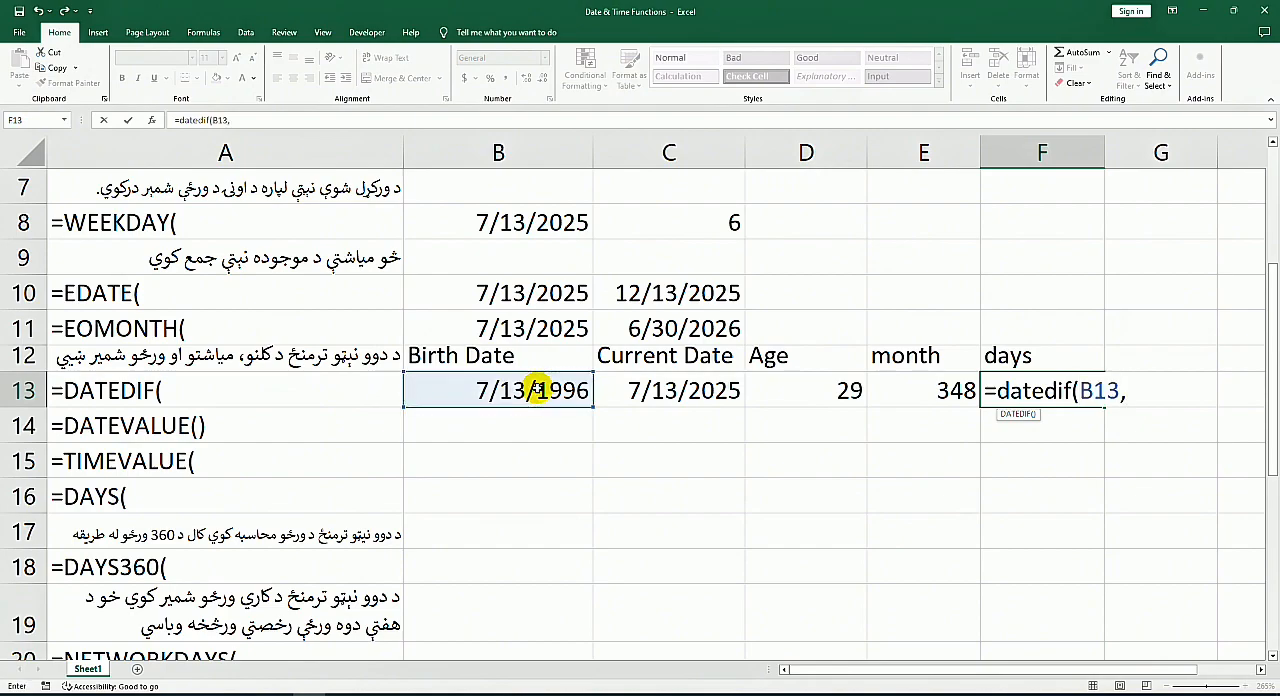
pyautogui.click(702, 398)
pyautogui.write(',')
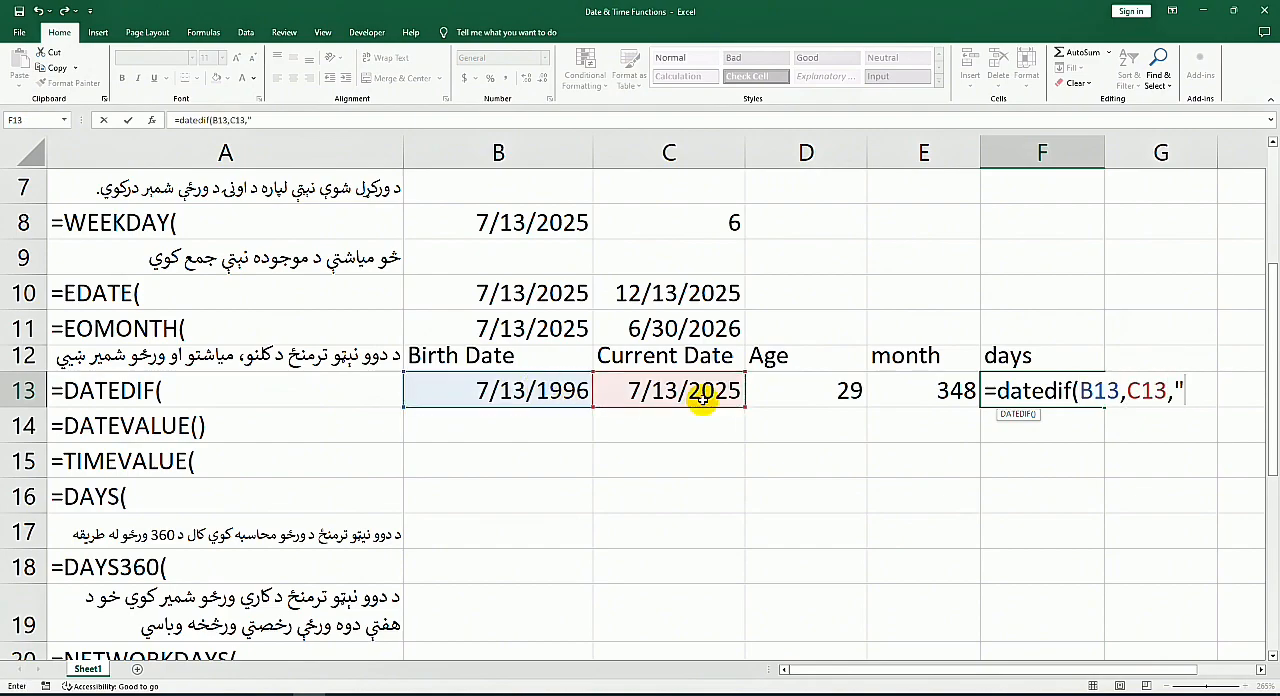
pyautogui.write('"D')
pyautogui.press('Return')
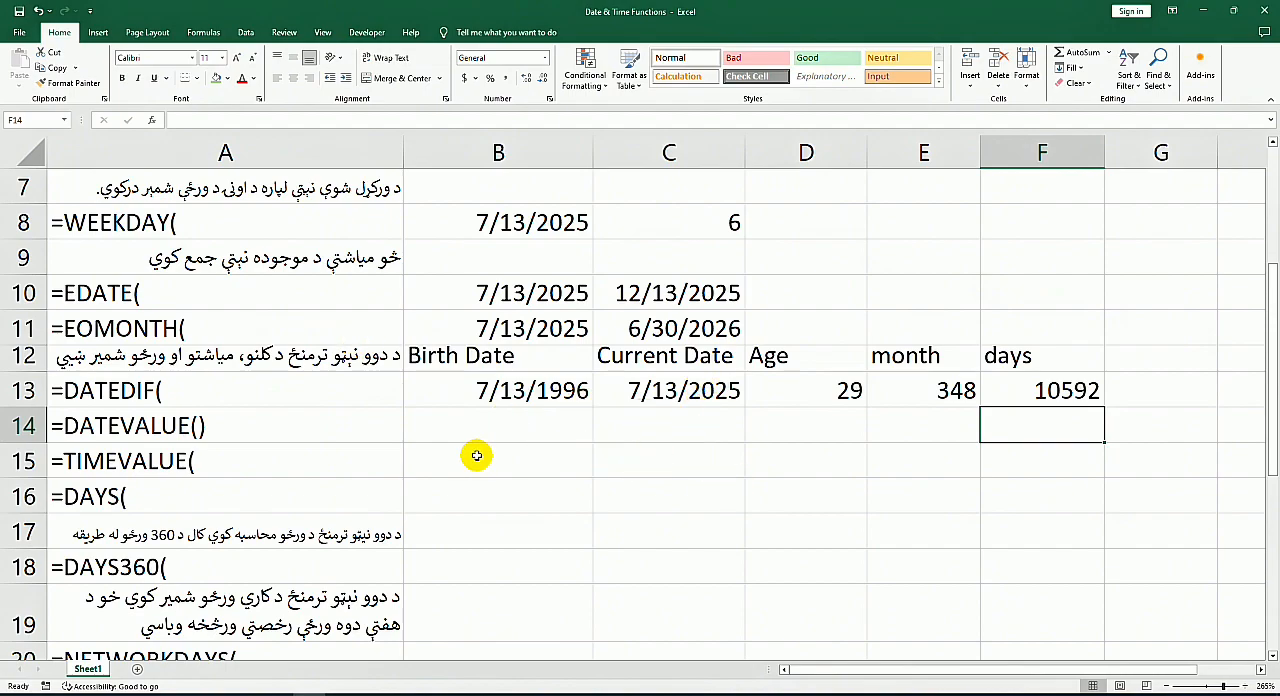
# Step: Try to enter the date text "2025/7/12" in B14, beside the DATEVALUE label, using the DATE function
pyautogui.click(77, 440)
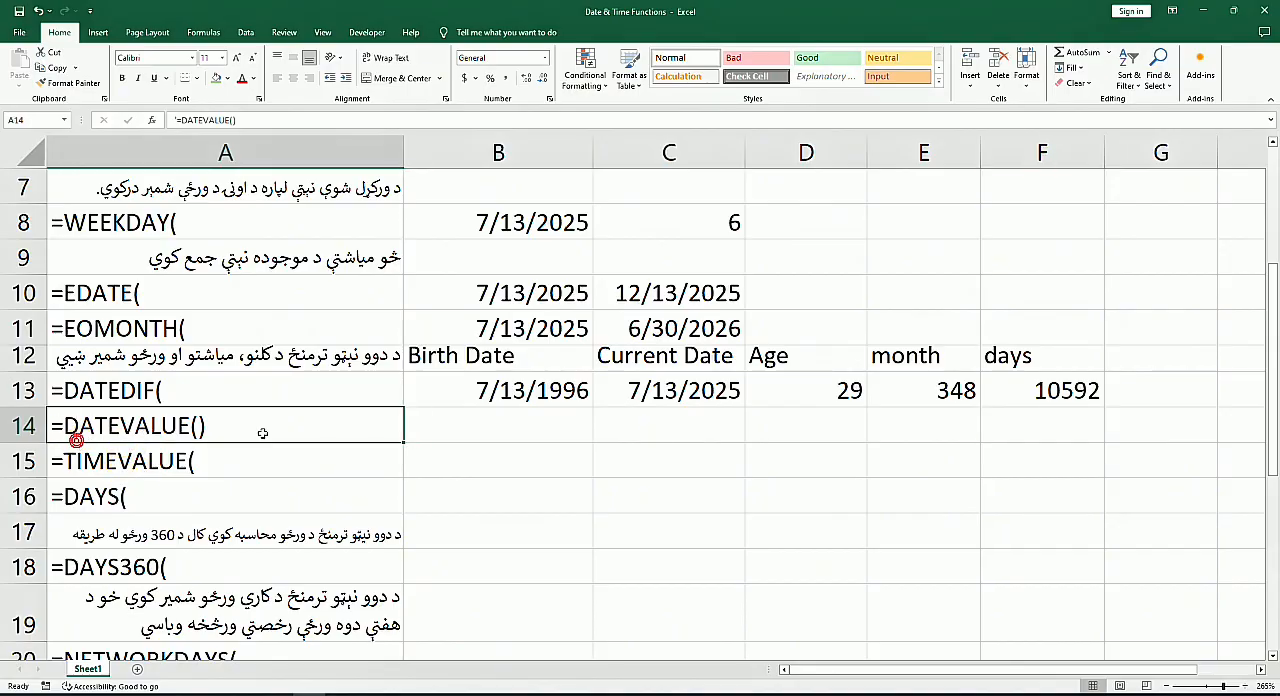
pyautogui.click(506, 428)
pyautogui.write('=')
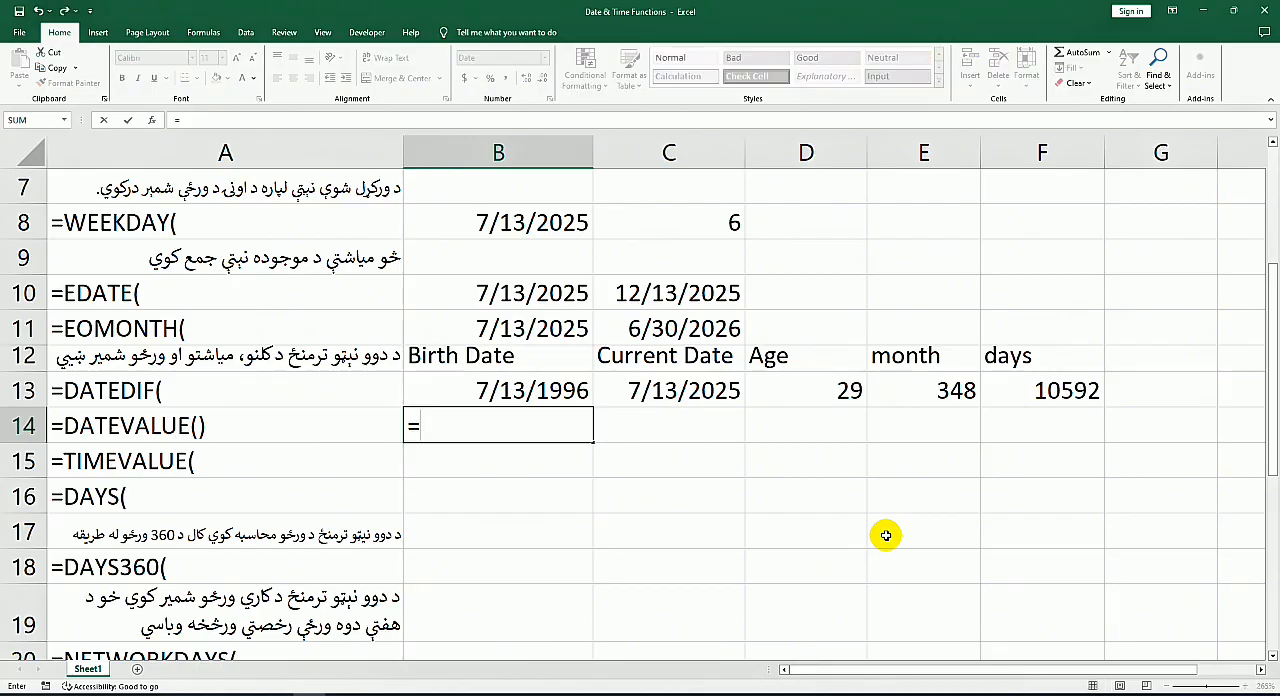
pyautogui.write('d')
pyautogui.press('Tab')
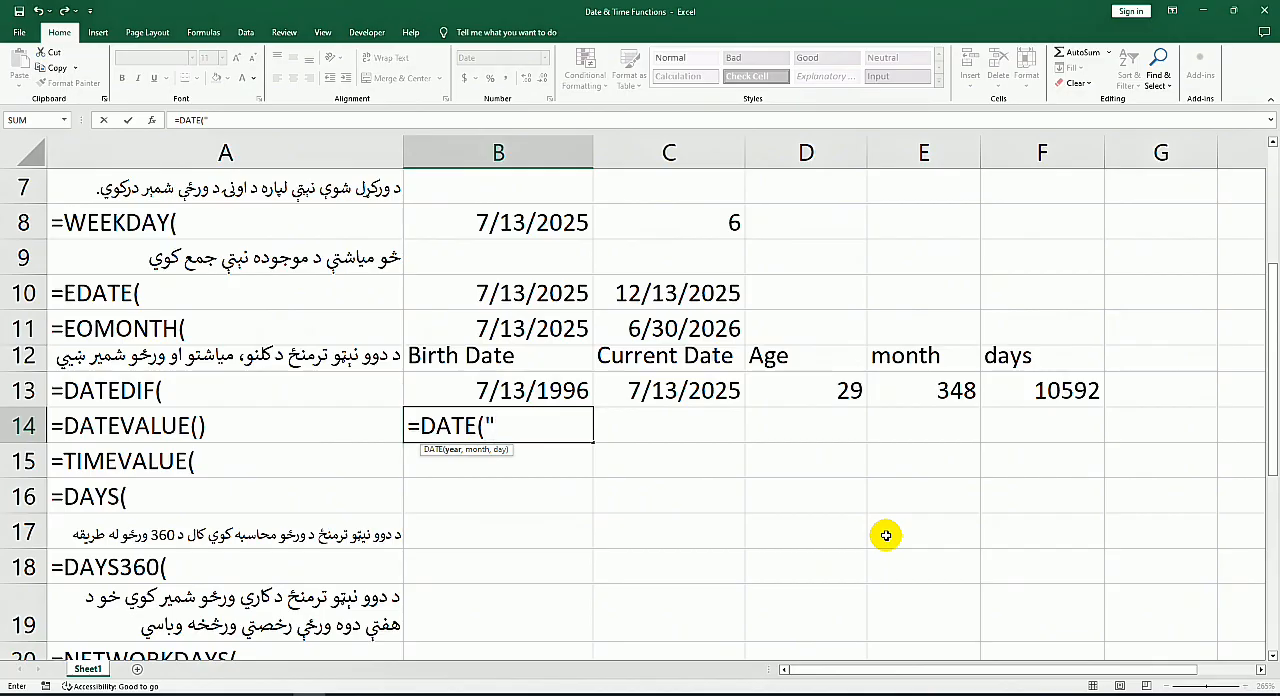
pyautogui.write('"2025/7/')
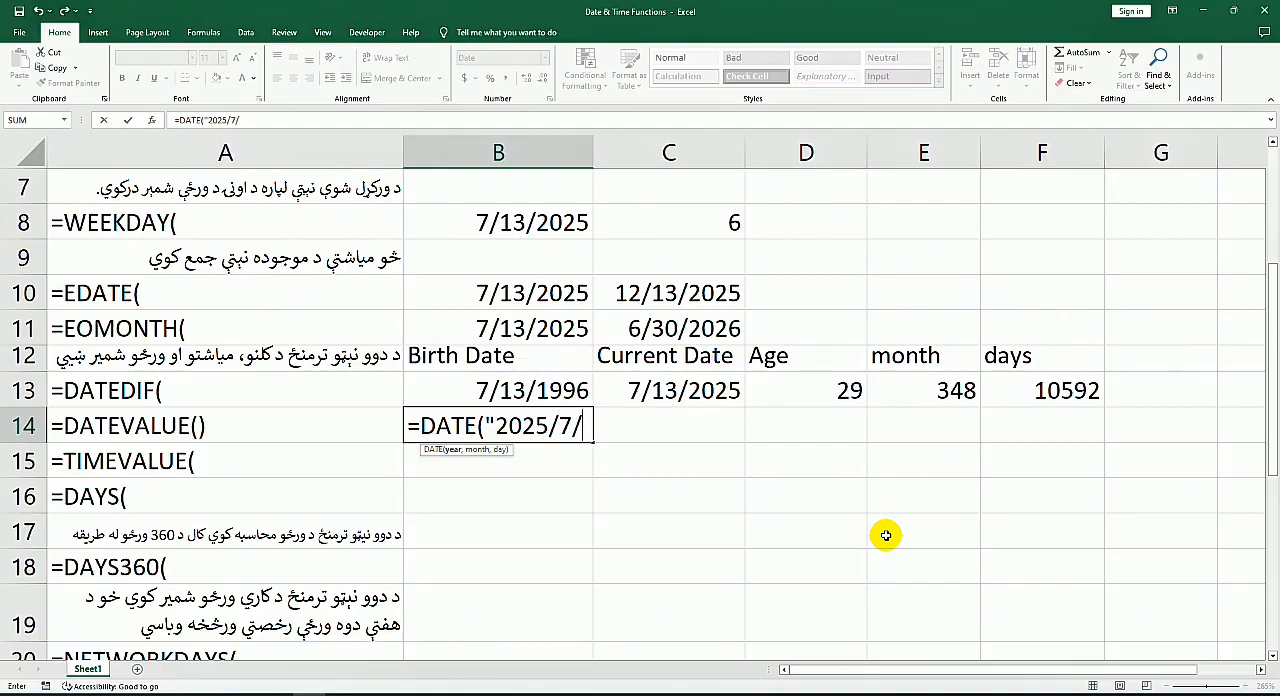
pyautogui.write('12"')
pyautogui.press('Return')
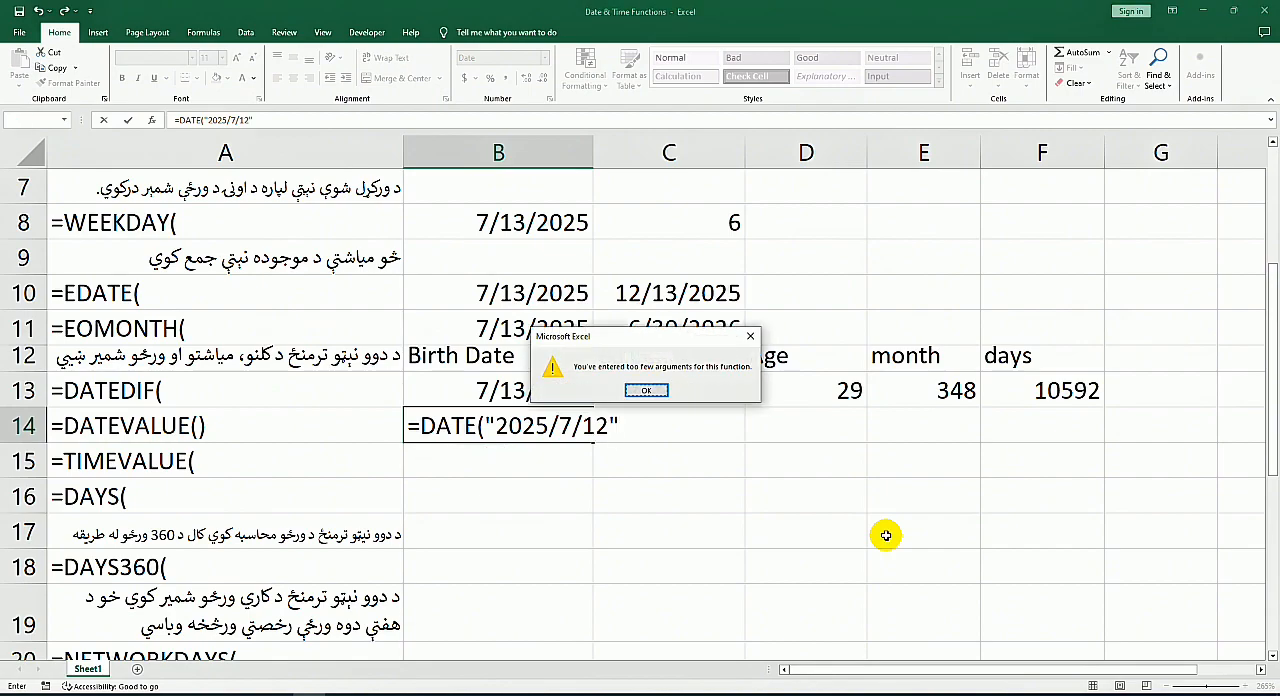
pyautogui.press('Return')
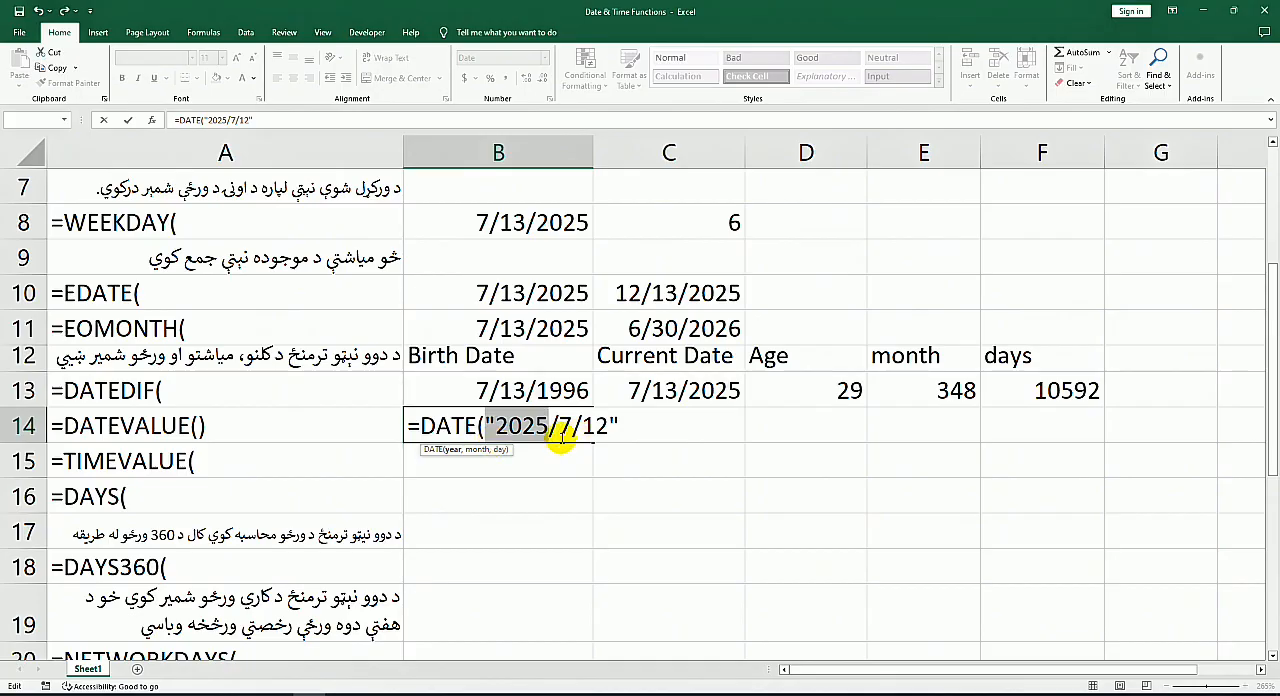
# Step: Correct the formula in B14 to =DATEVALUE("2025/7/12"), keeping the date text enclosed in quotation marks
pyautogui.click(522, 426)
pyautogui.click(493, 426)
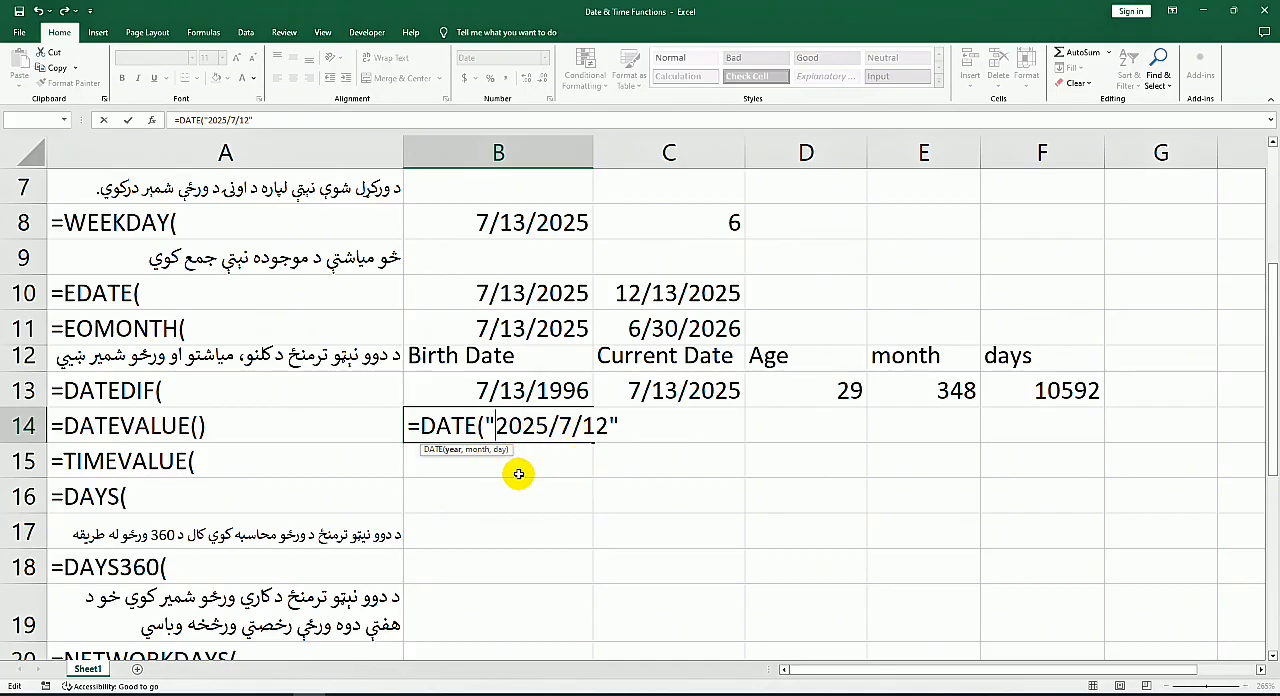
pyautogui.press('BackSpace')
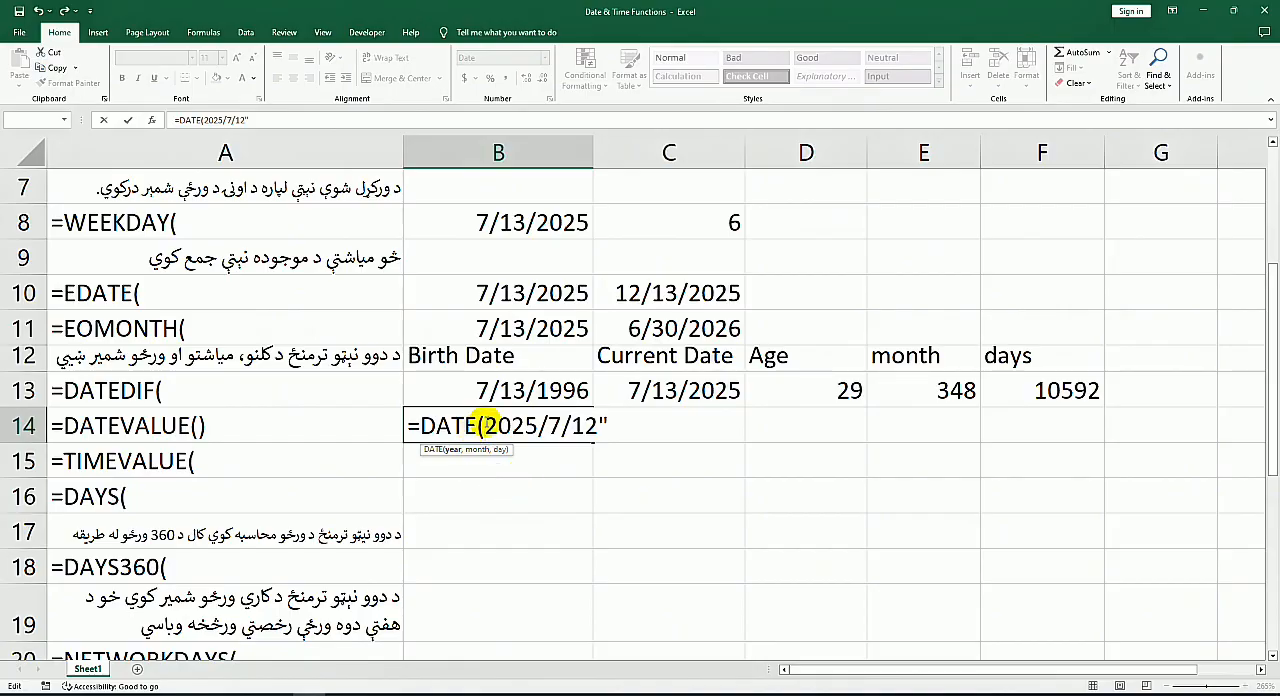
pyautogui.click(472, 425)
pyautogui.write('VALUE')
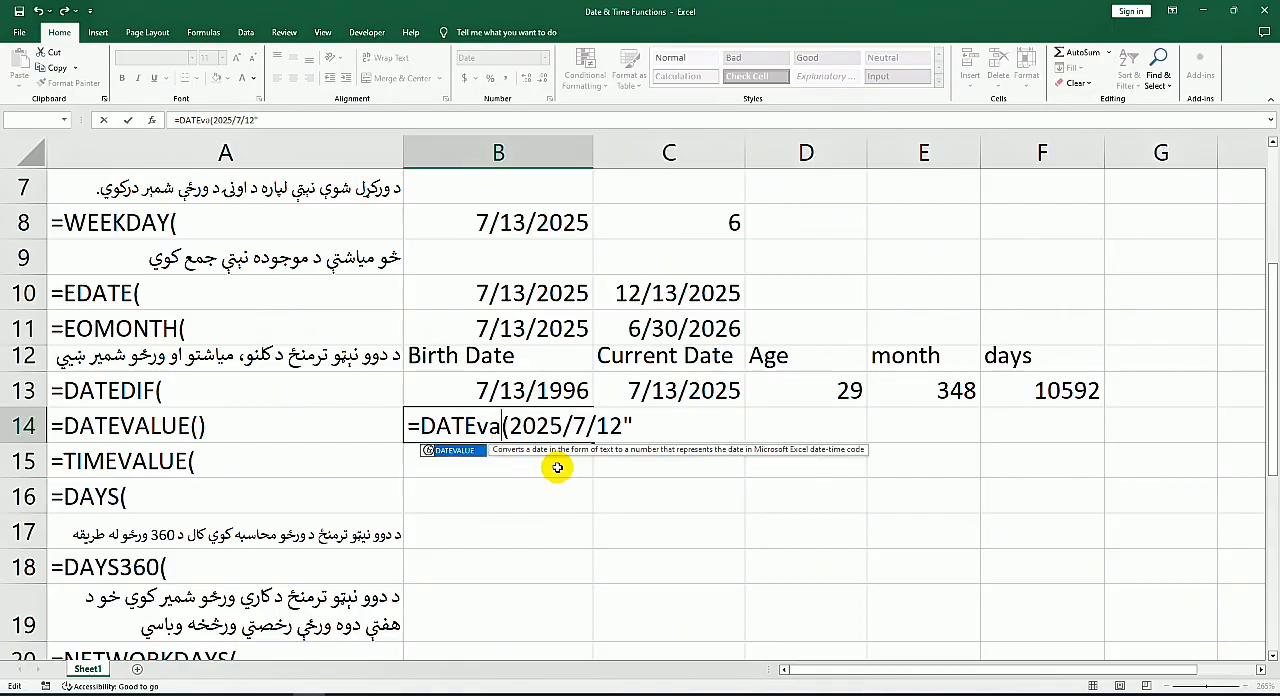
pyautogui.click(555, 427)
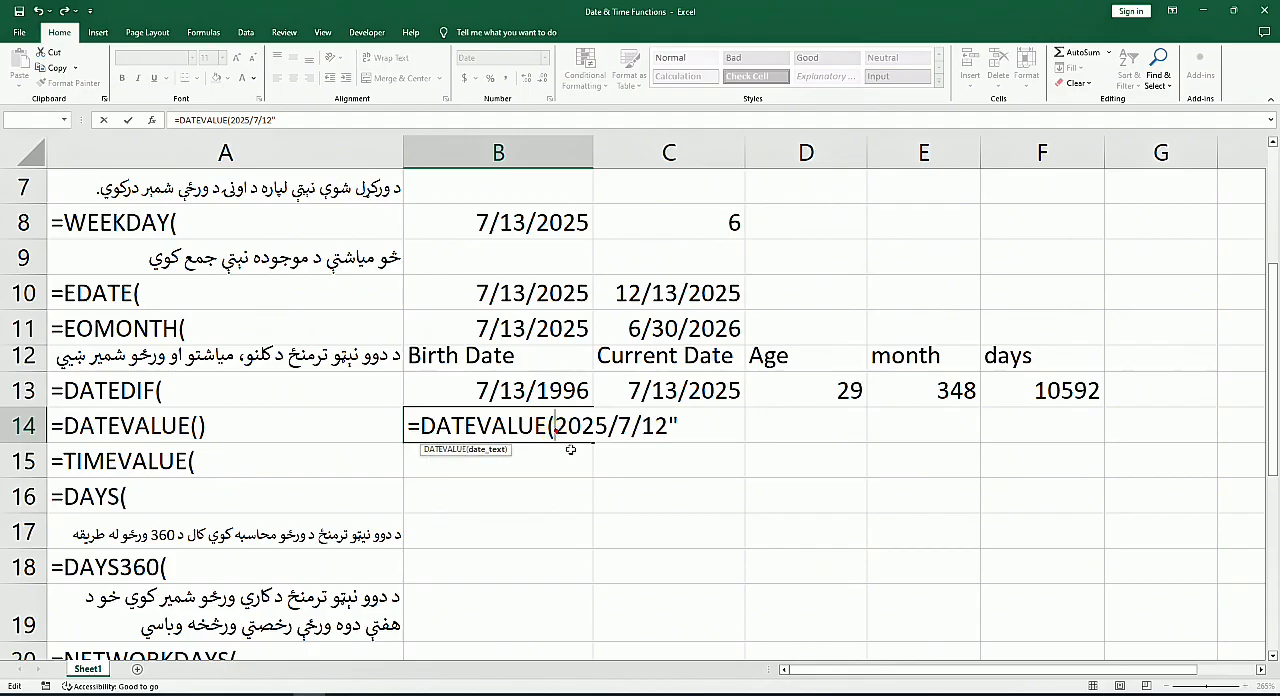
pyautogui.write('"')
pyautogui.press('Return')
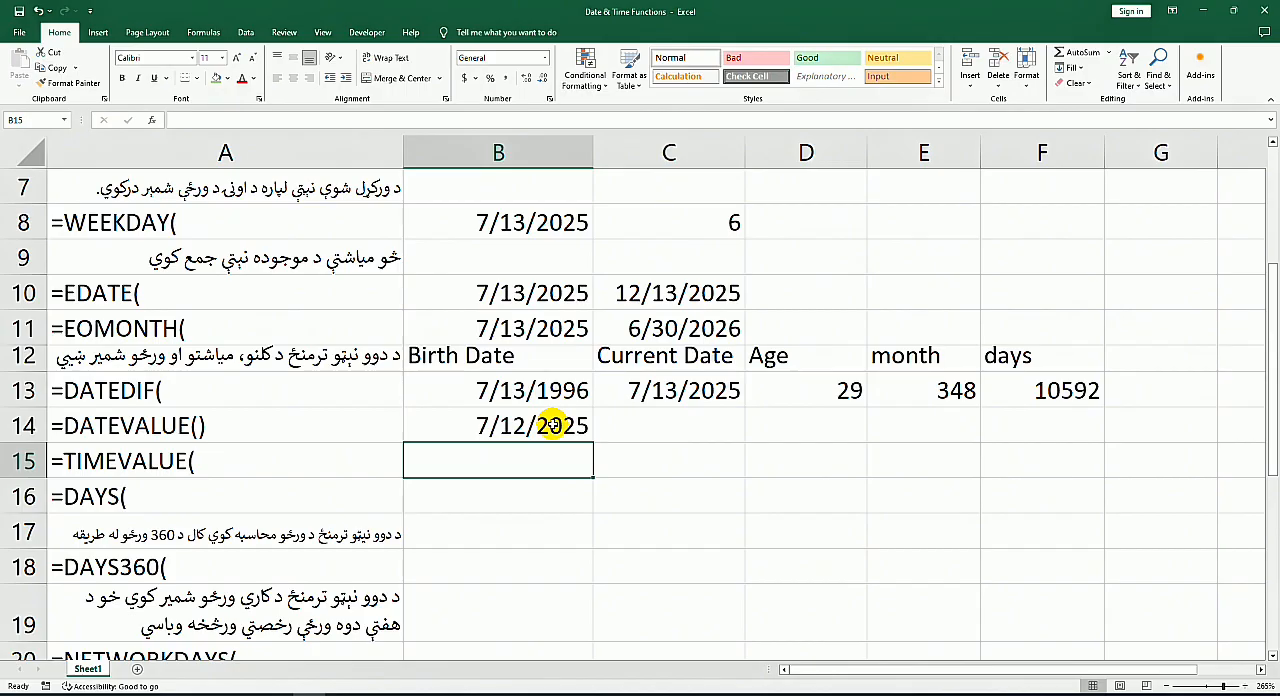
# Step: Convert the time text 6:32 in B15 with the formula =TIMEVALUE("6:32")
pyautogui.write('=')
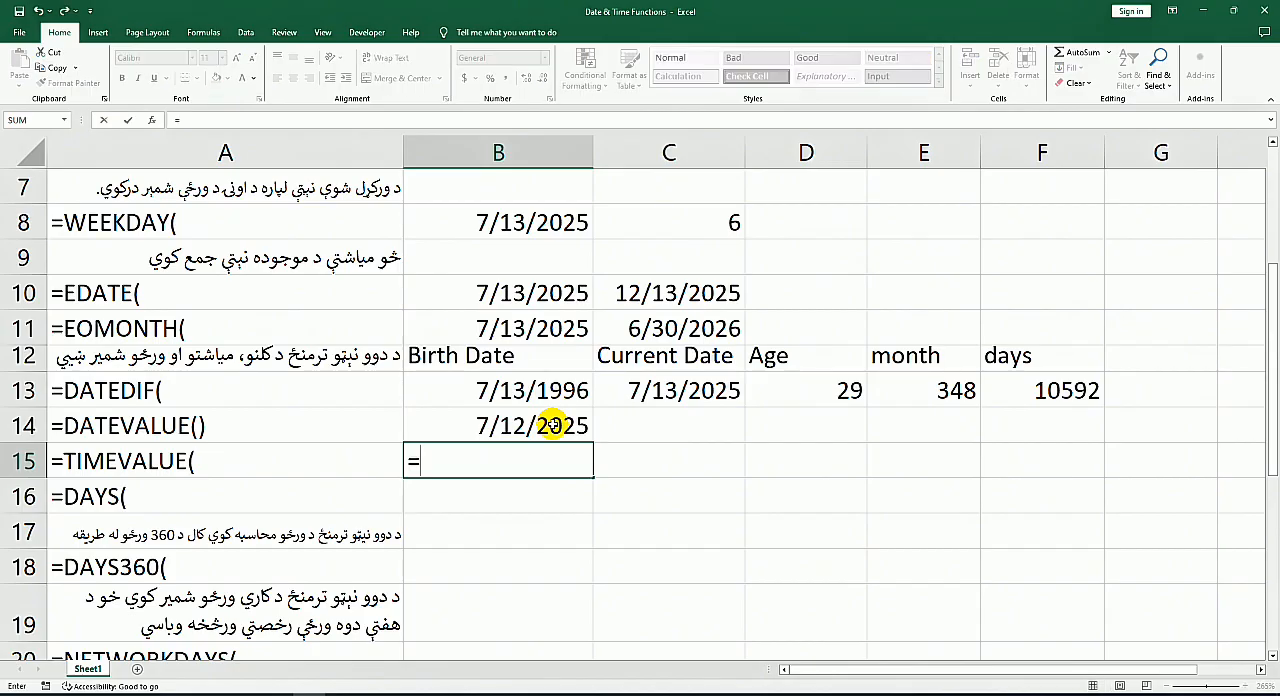
pyautogui.write('ta')
pyautogui.press('BackSpace')
pyautogui.write('ime')
pyautogui.press('Down')
pyautogui.press('Tab')
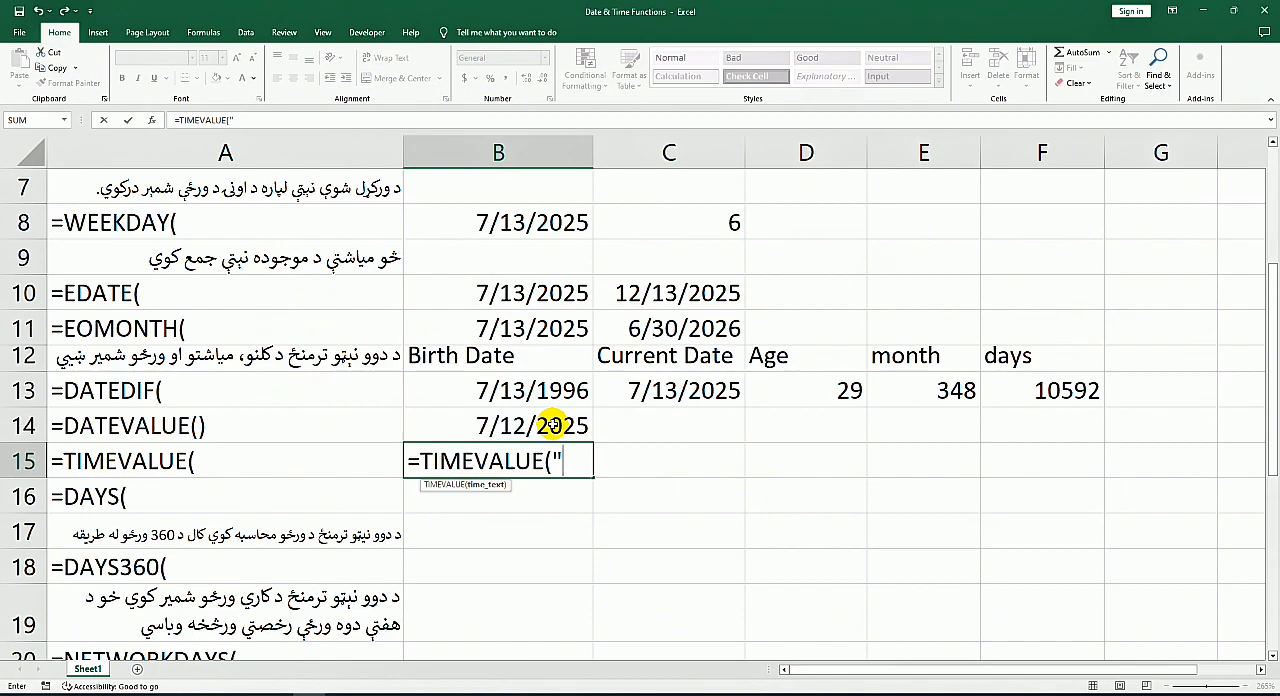
pyautogui.write('"6:32')
pyautogui.write('"')
pyautogui.press('Return')
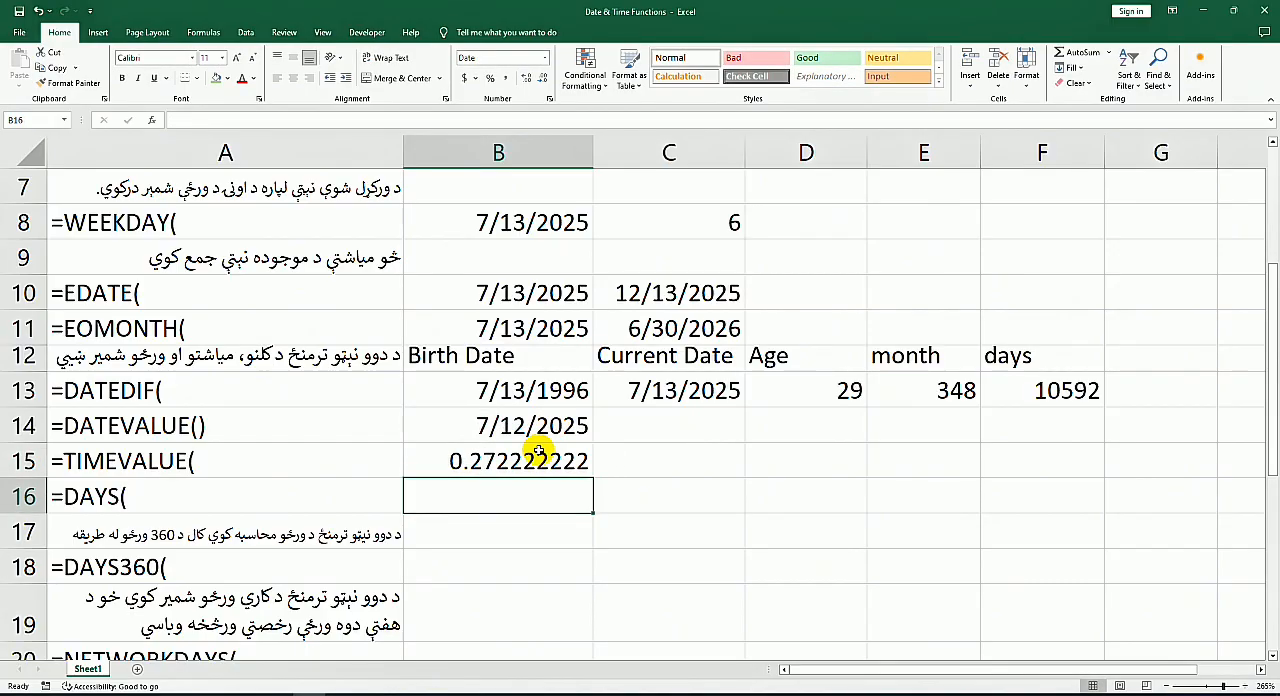
# Step: Apply the Time number format to the TIMEVALUE result in B15
pyautogui.click(538, 452)
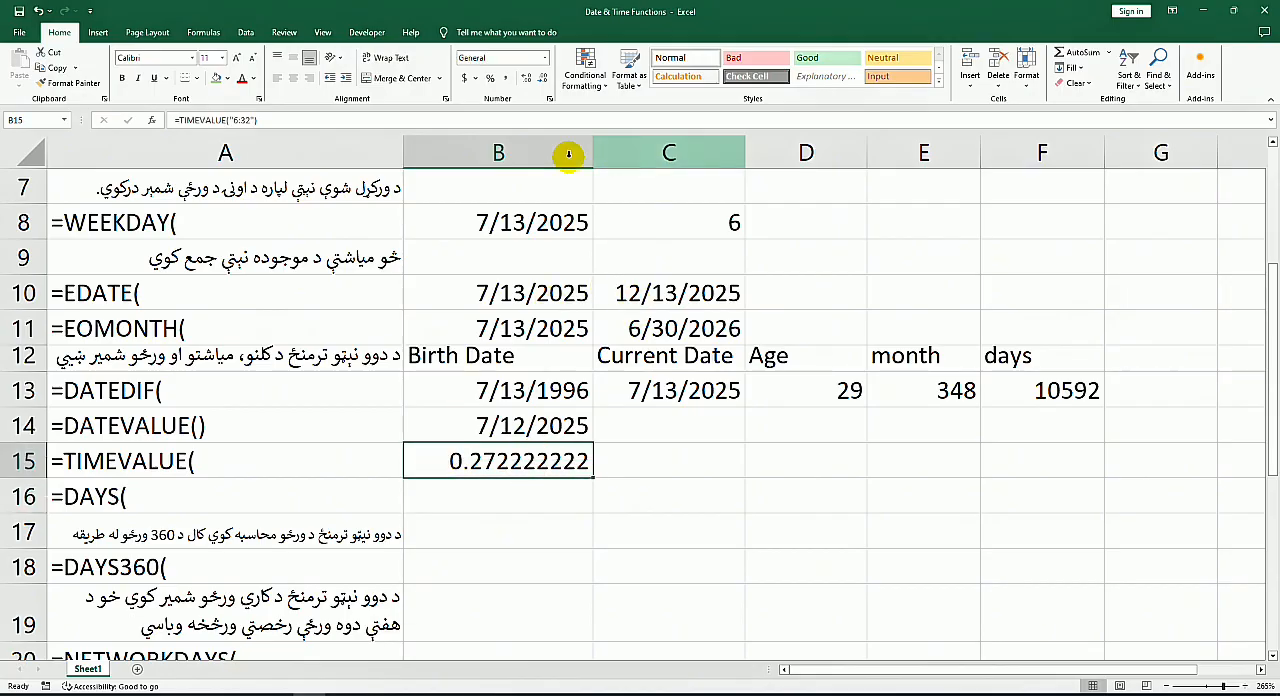
pyautogui.click(544, 58)
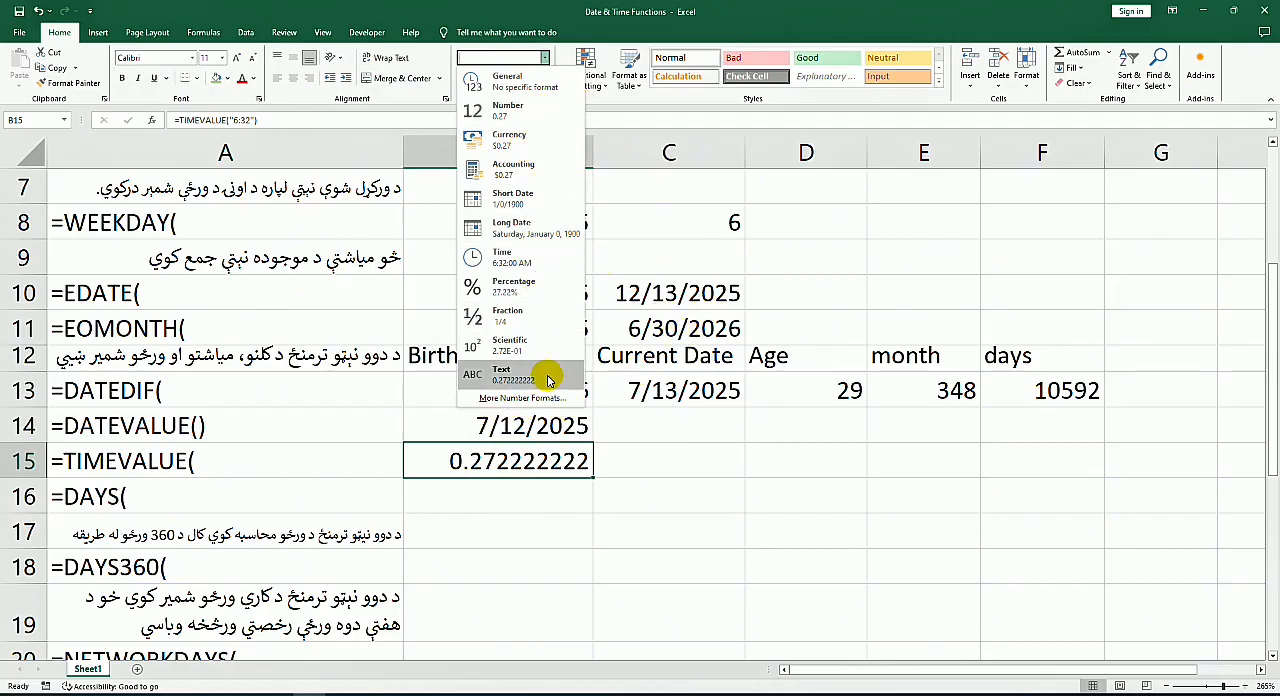
pyautogui.click(535, 257)
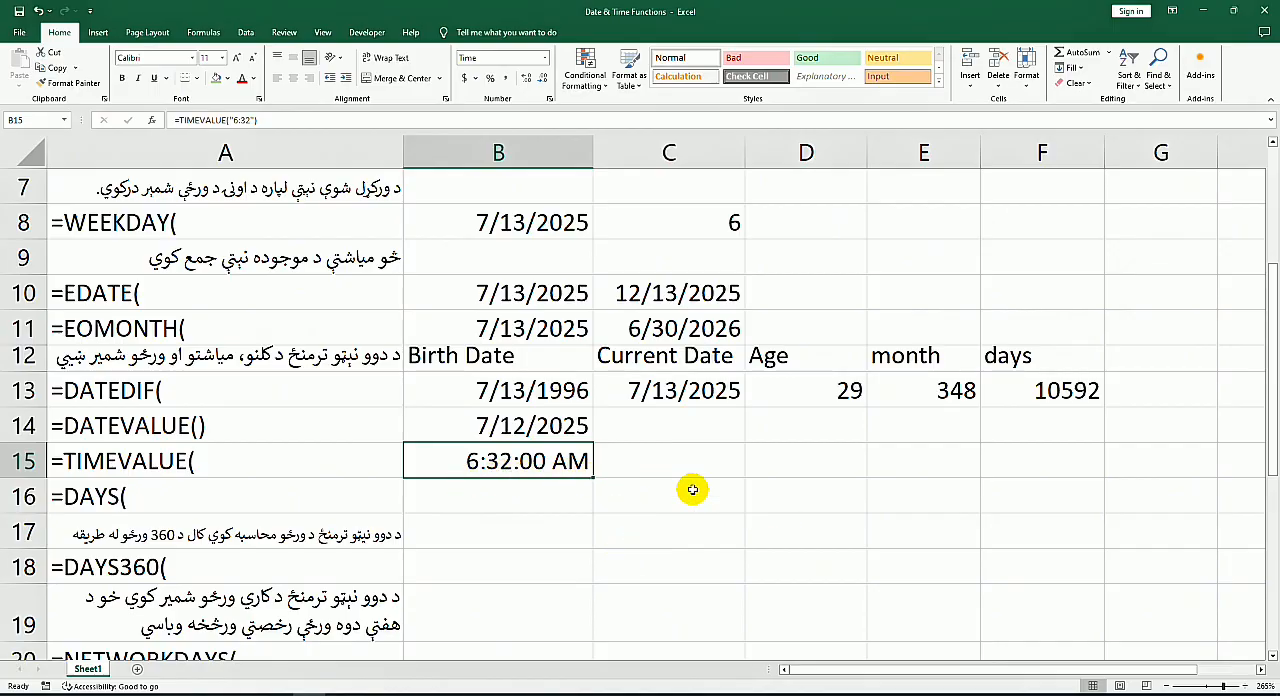
pyautogui.click(656, 479)
# Step: Copy the Birth Date and Current Date headings with their dates from B12:C13 to B16, beside the DAYS label
pyautogui.click(236, 495)
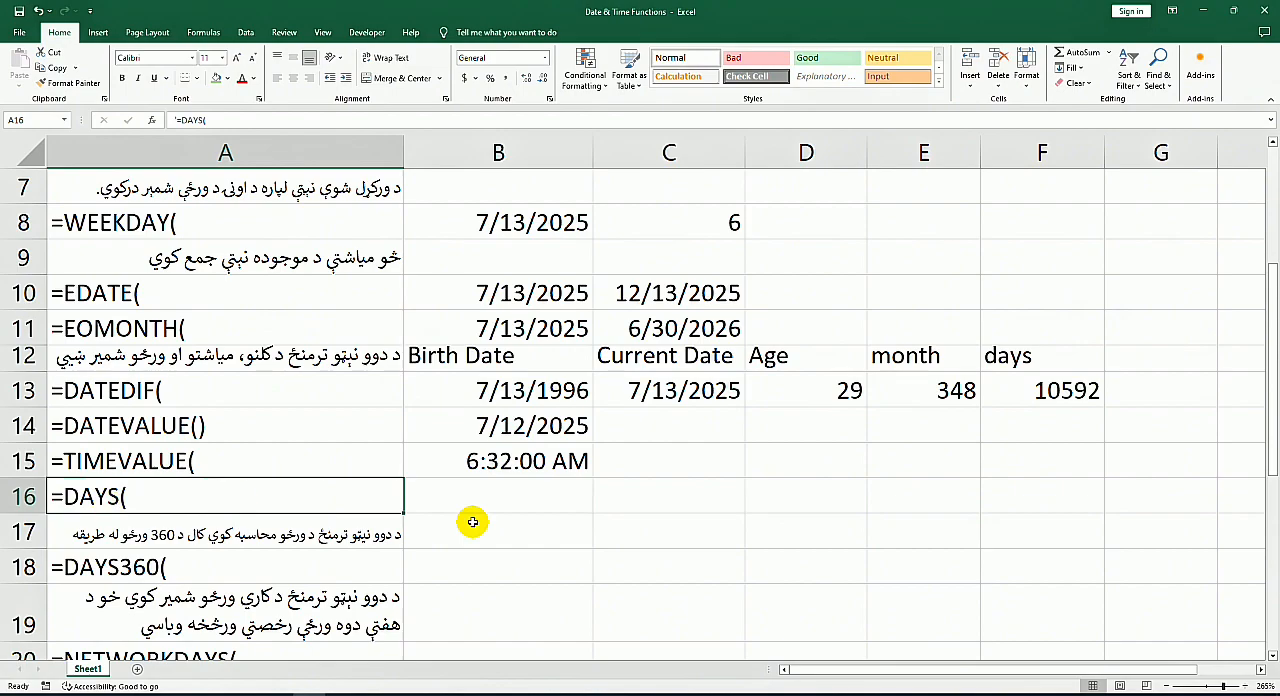
pyautogui.click(525, 505)
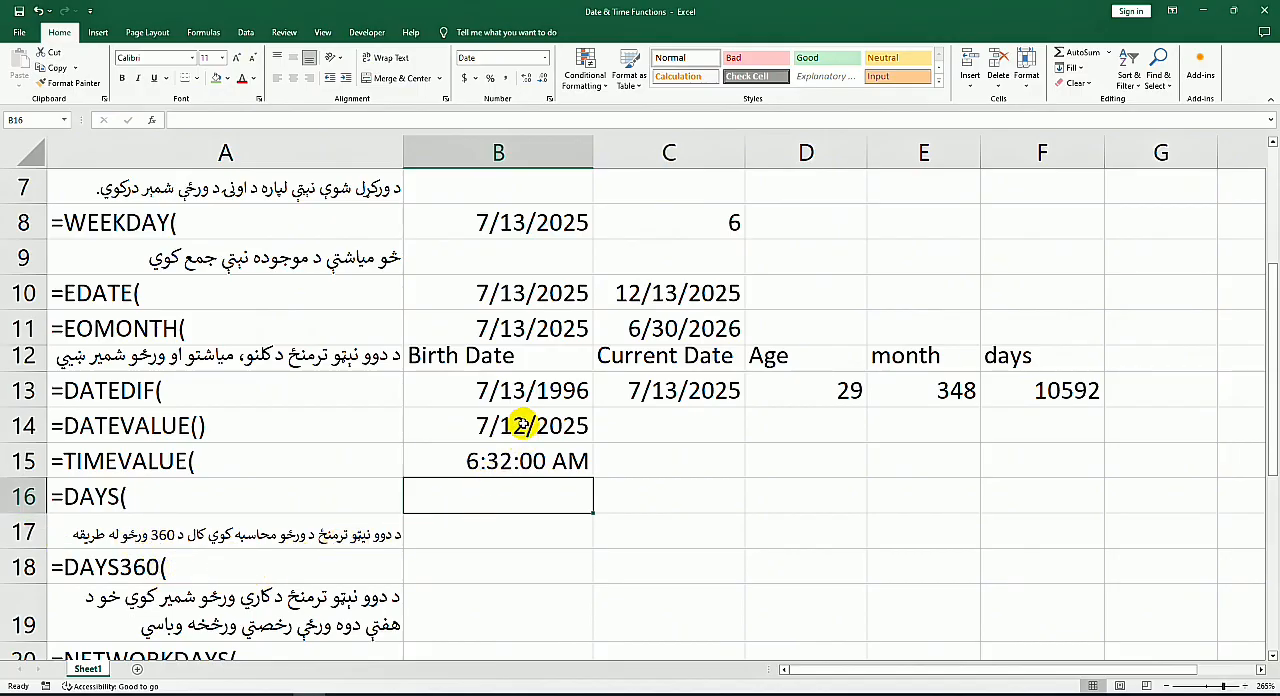
pyautogui.moveTo(471, 394); pyautogui.dragTo(657, 398)
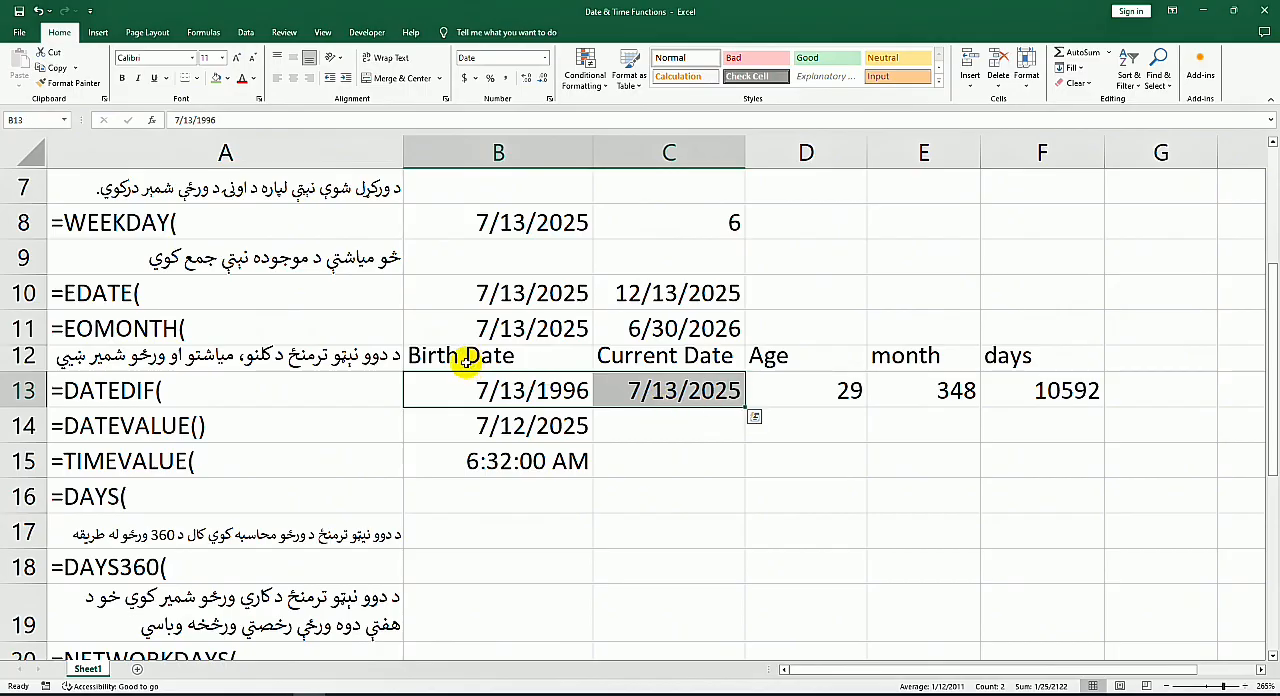
pyautogui.moveTo(425, 355); pyautogui.dragTo(612, 380)
pyautogui.hotkey('ctrl', 'c')
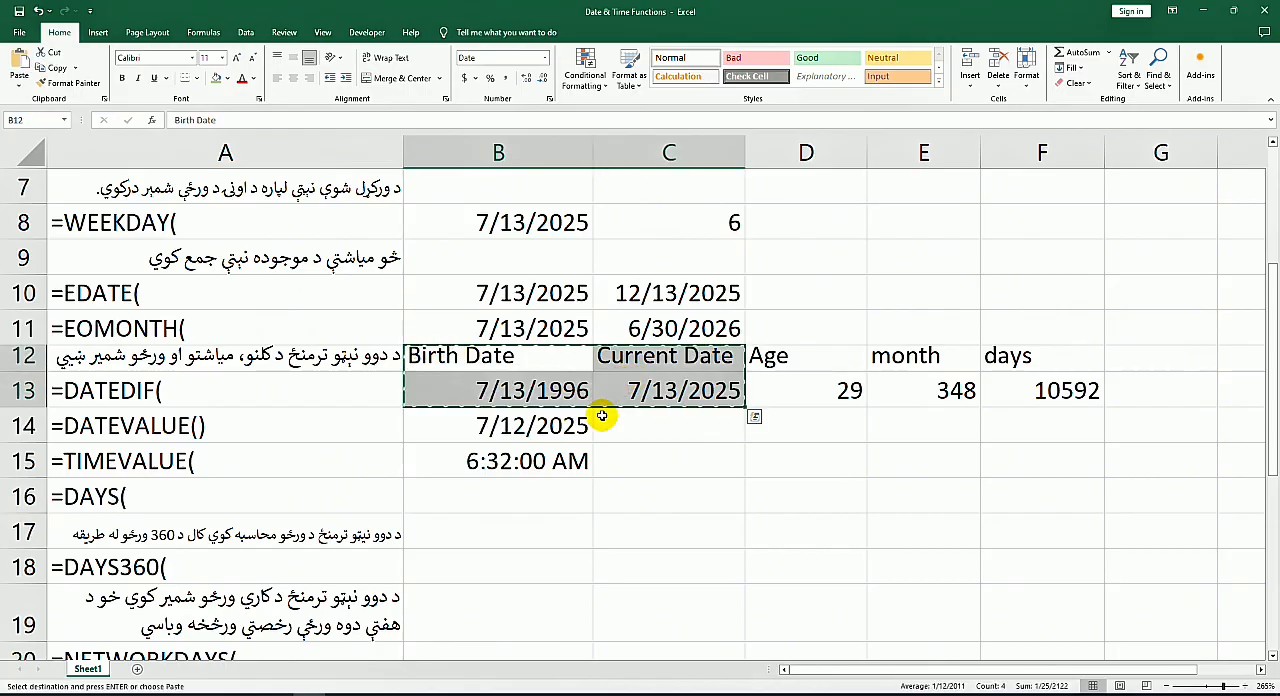
pyautogui.click(459, 494)
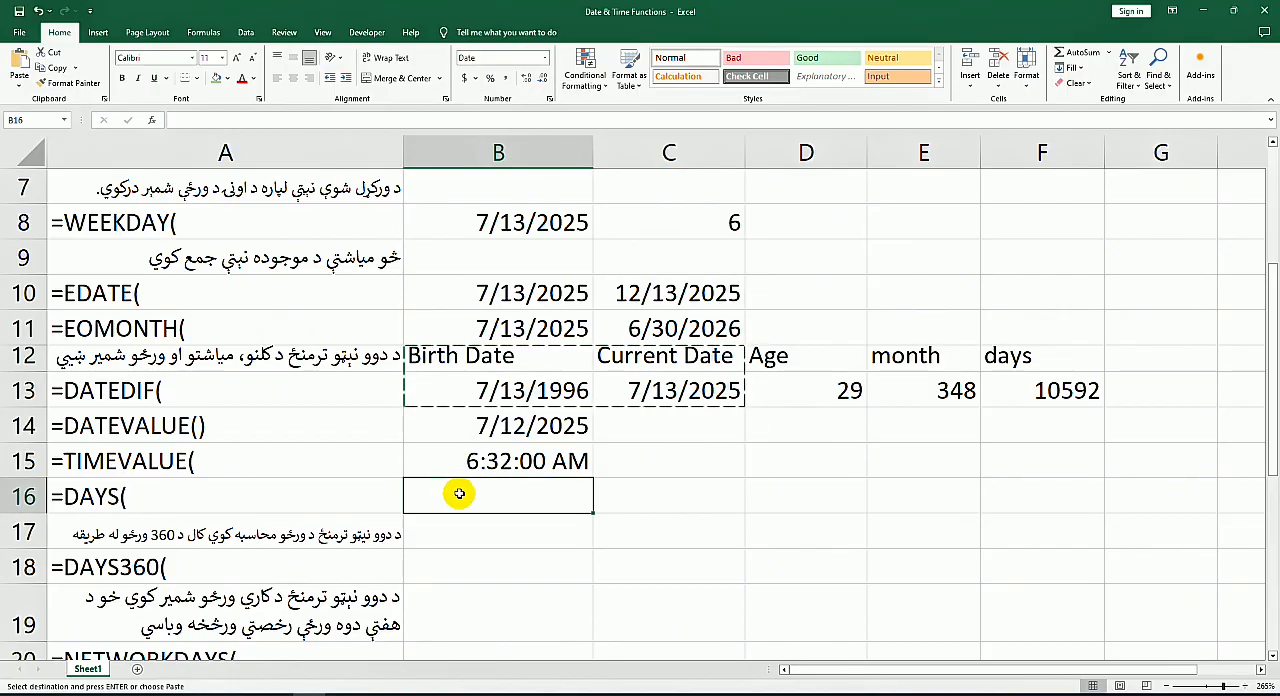
pyautogui.hotkey('ctrl', 'v')
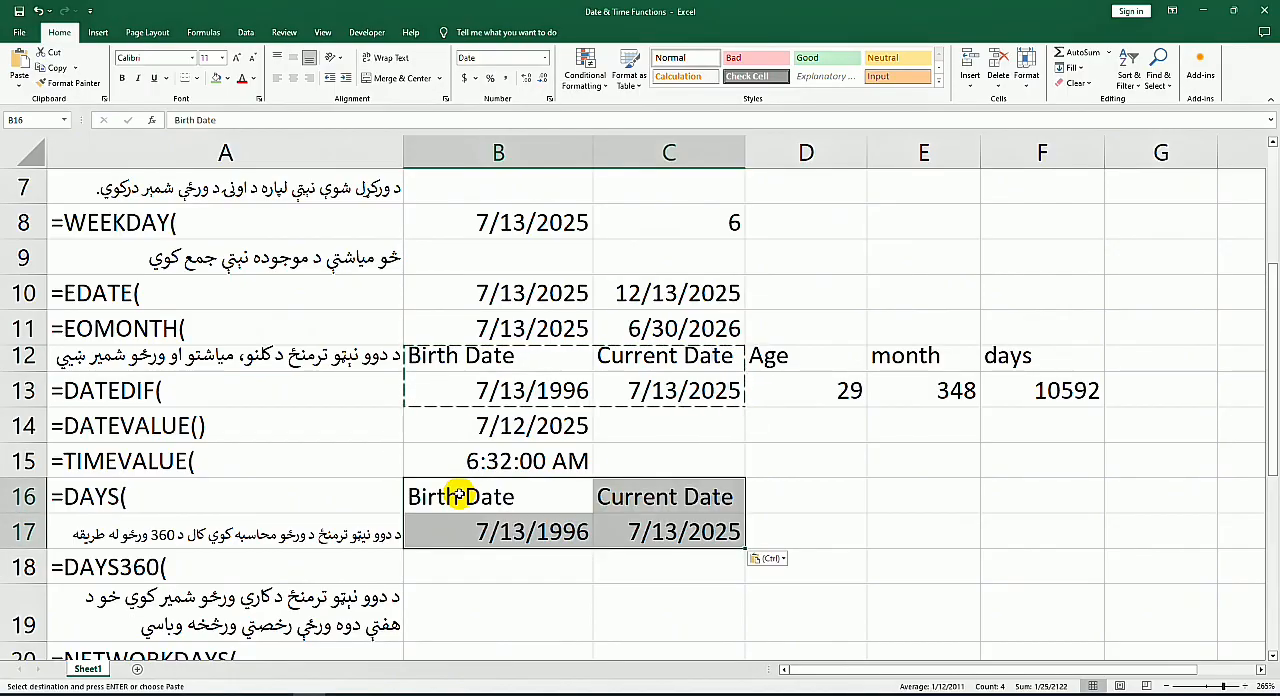
# Step: Calculate the days between the two copied dates in D17 with a DAYS formula, using C17 as end date and B17 as start date
pyautogui.click(479, 553)
pyautogui.click(568, 529)
pyautogui.click(811, 537)
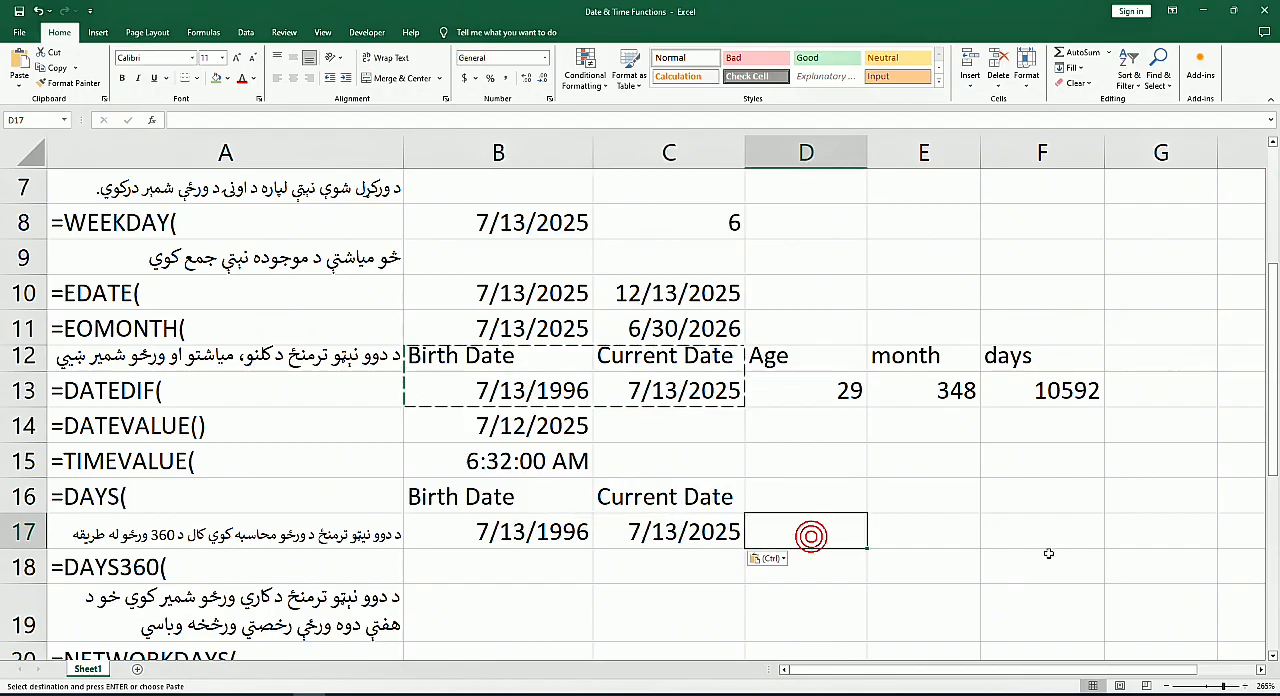
pyautogui.write('=')
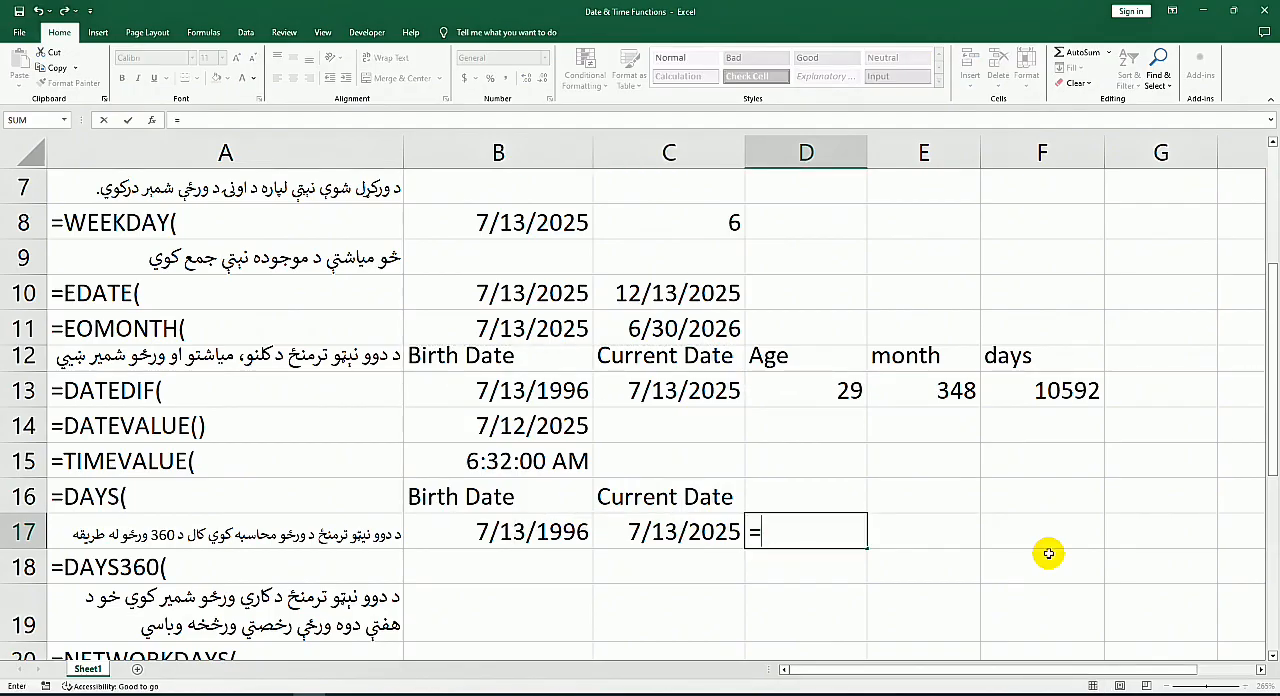
pyautogui.write('days')
pyautogui.press('Tab')
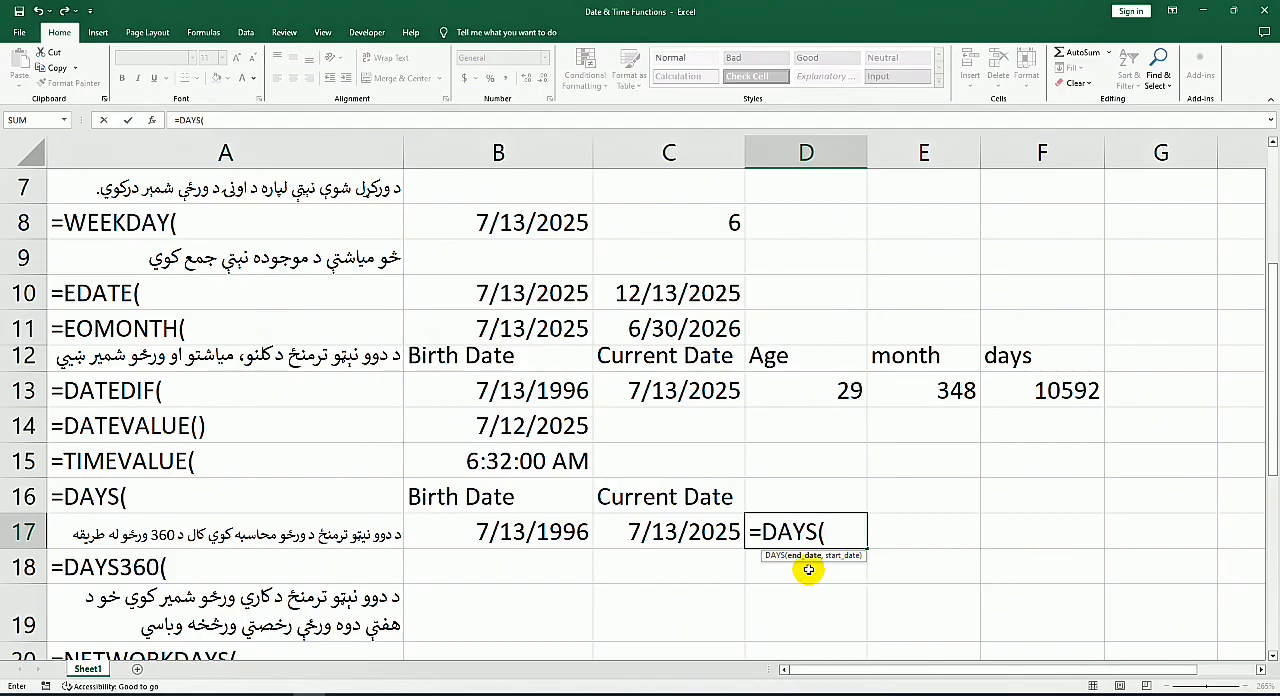
pyautogui.click(700, 540)
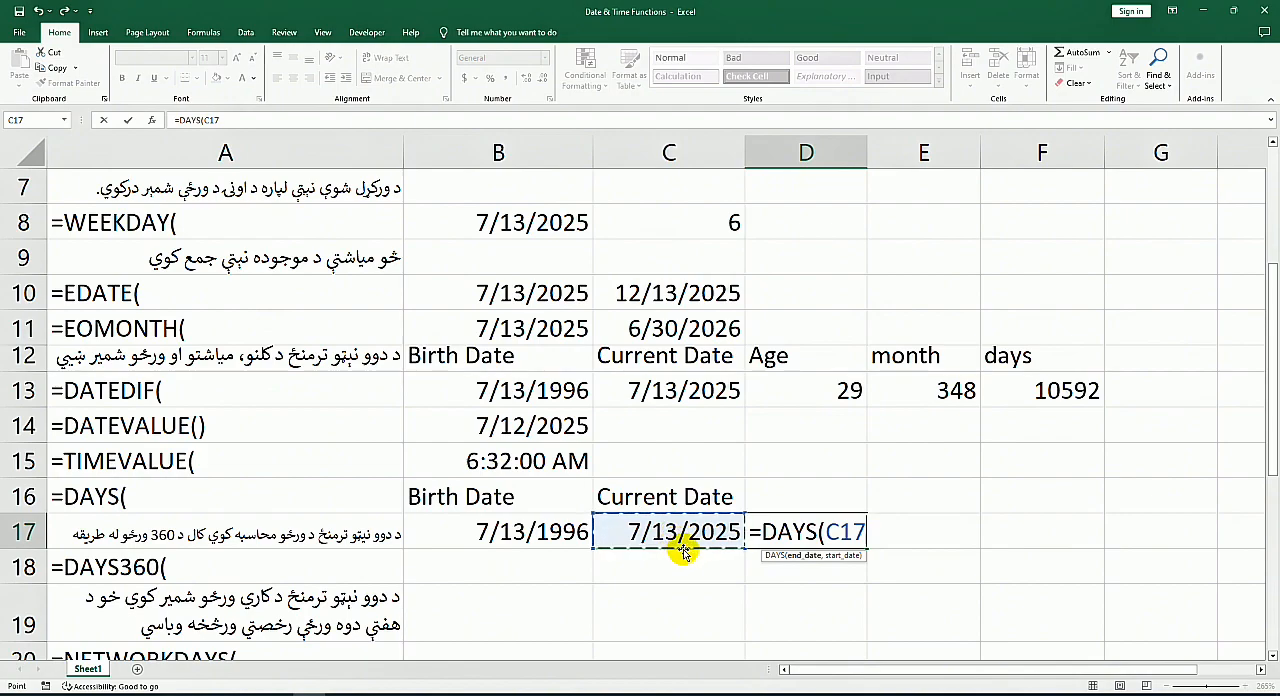
pyautogui.write(',')
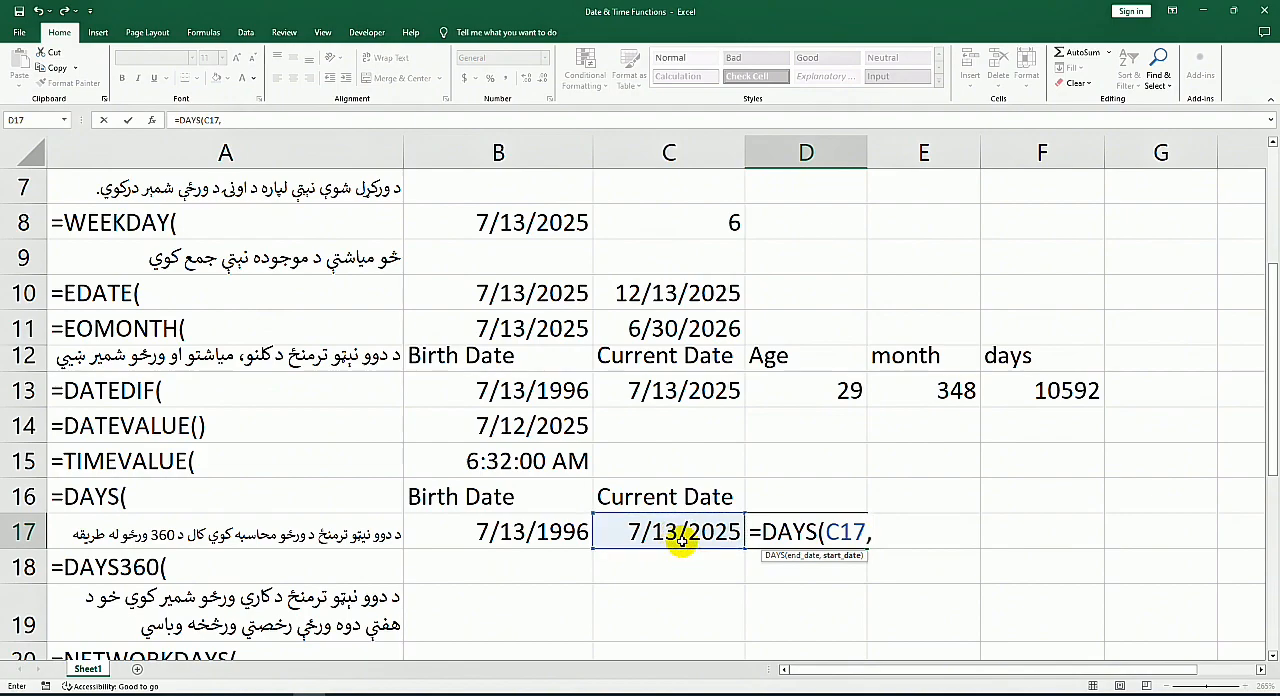
pyautogui.click(545, 532)
pyautogui.press('Return')
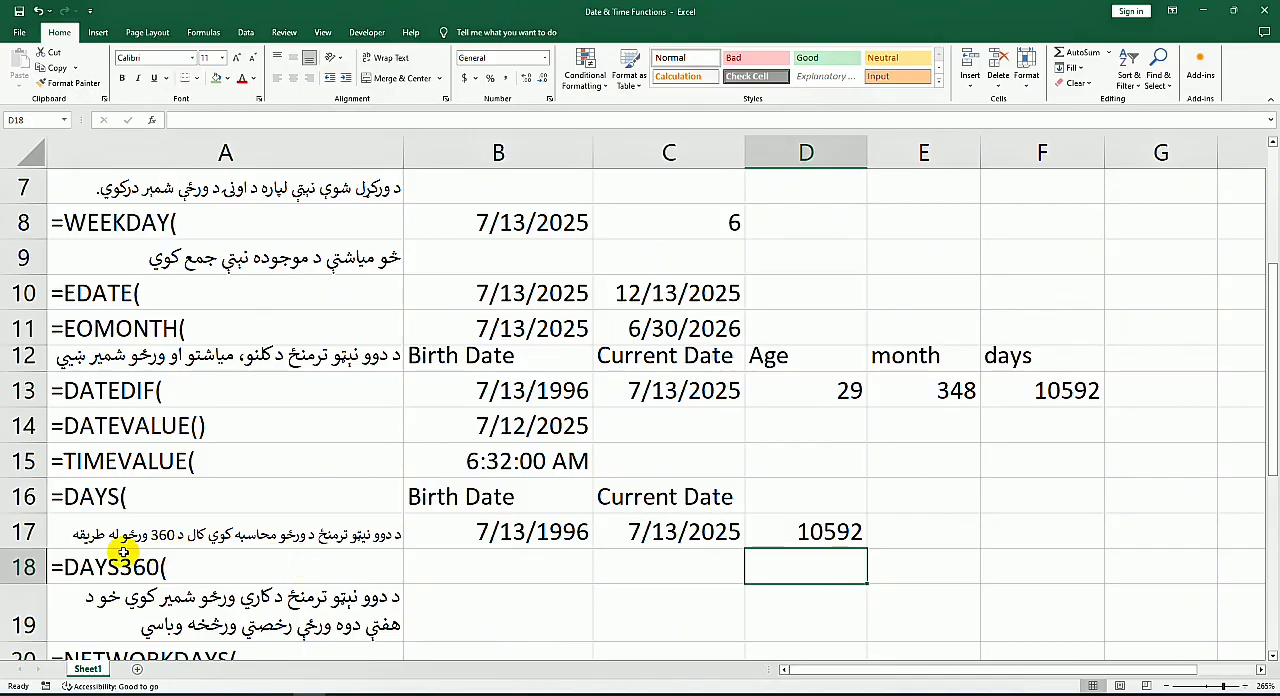
# Step: Fill the two dates from B17:C17 down into B18:C18, beside the DAYS360 label
pyautogui.scroll(-3, 300, 520)
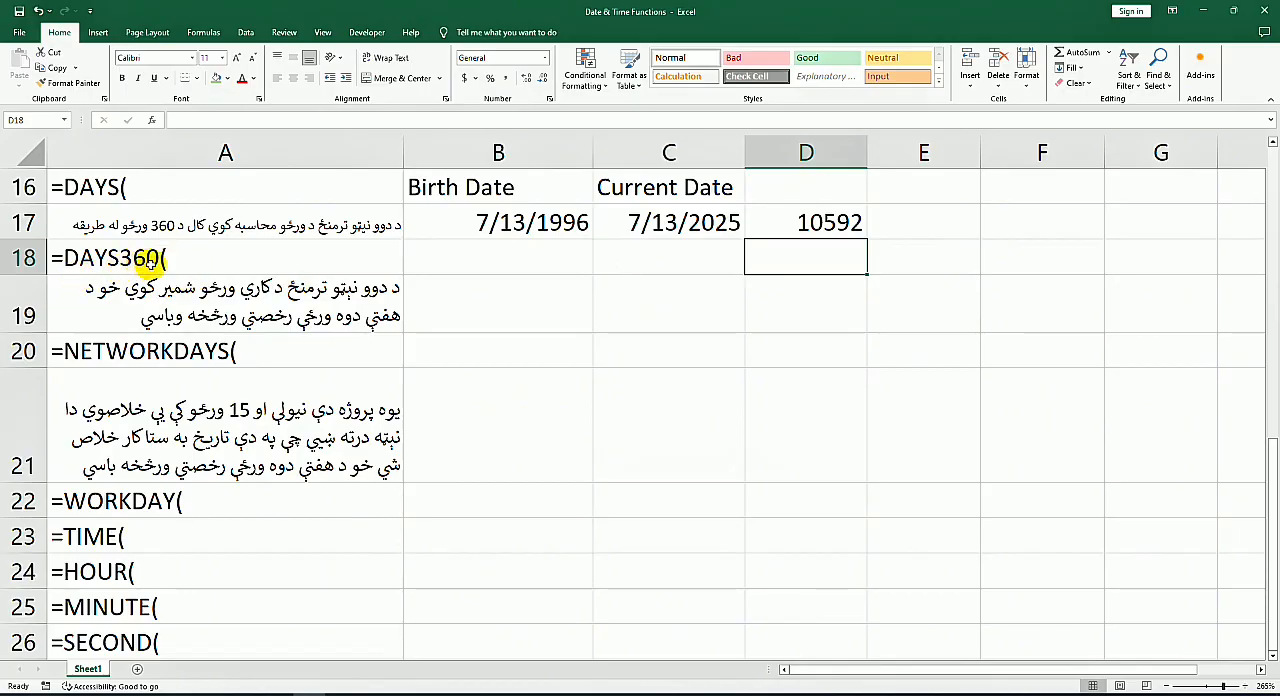
pyautogui.moveTo(505, 232); pyautogui.dragTo(748, 262)
# Step: Calculate the 360-day-year difference in D18 with a DAYS360 formula, using B18 as start date and C18 as end date
pyautogui.click(845, 262)
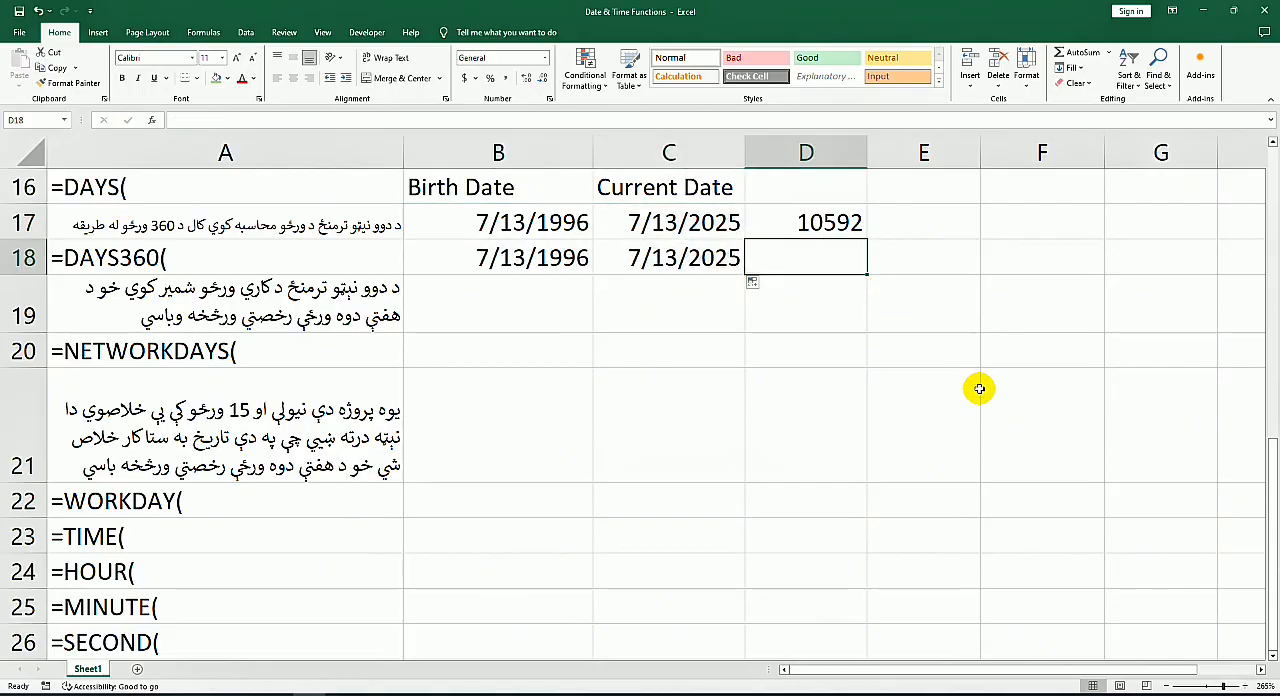
pyautogui.write('=das')
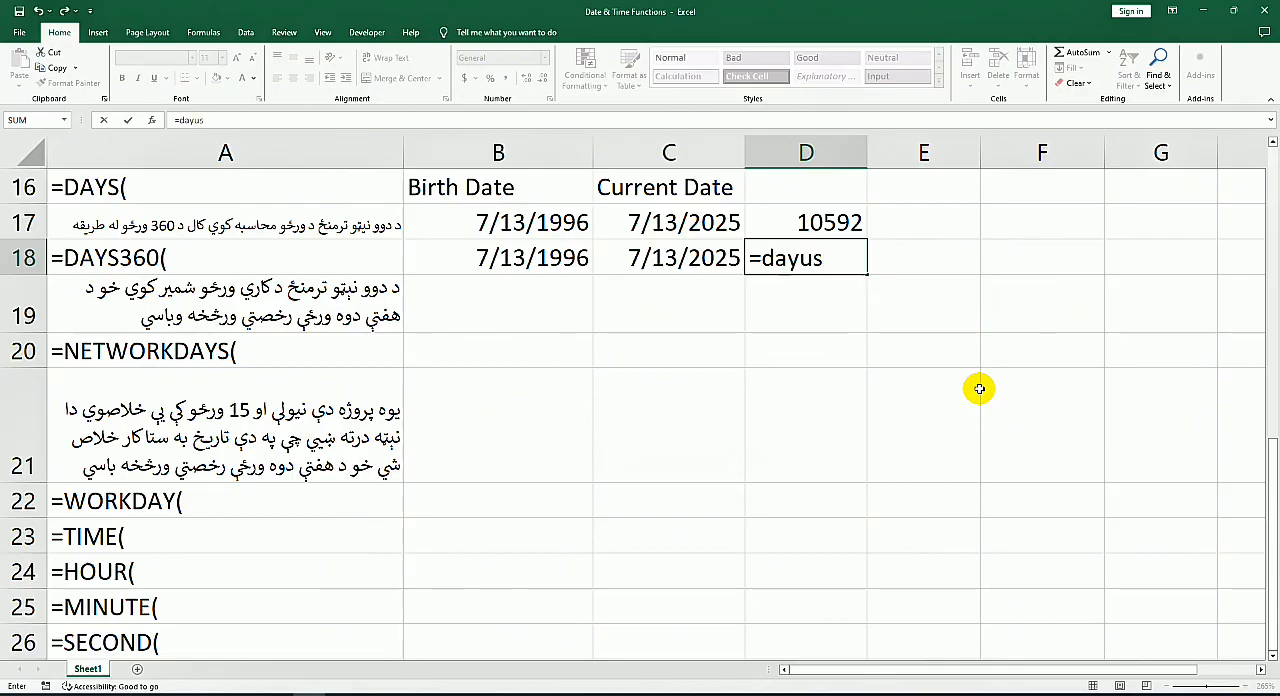
pyautogui.press('BackSpace')
pyautogui.press('BackSpace')
pyautogui.write('s')
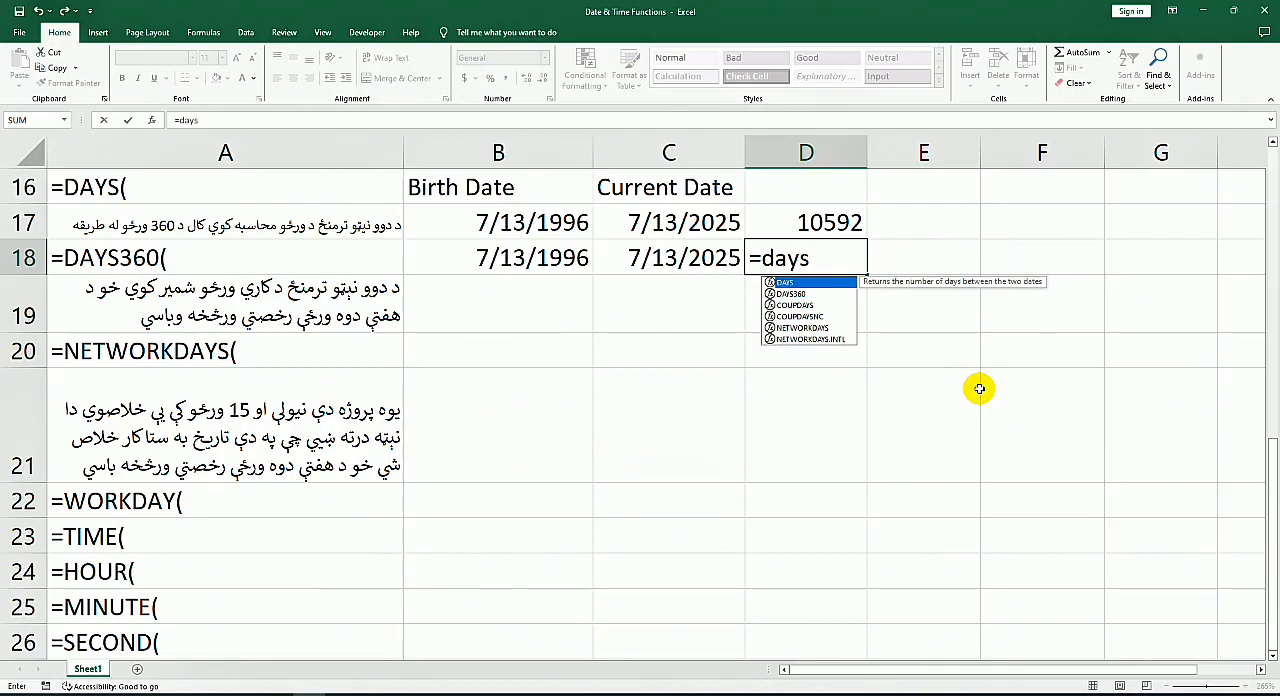
pyautogui.write('3')
pyautogui.press('Tab')
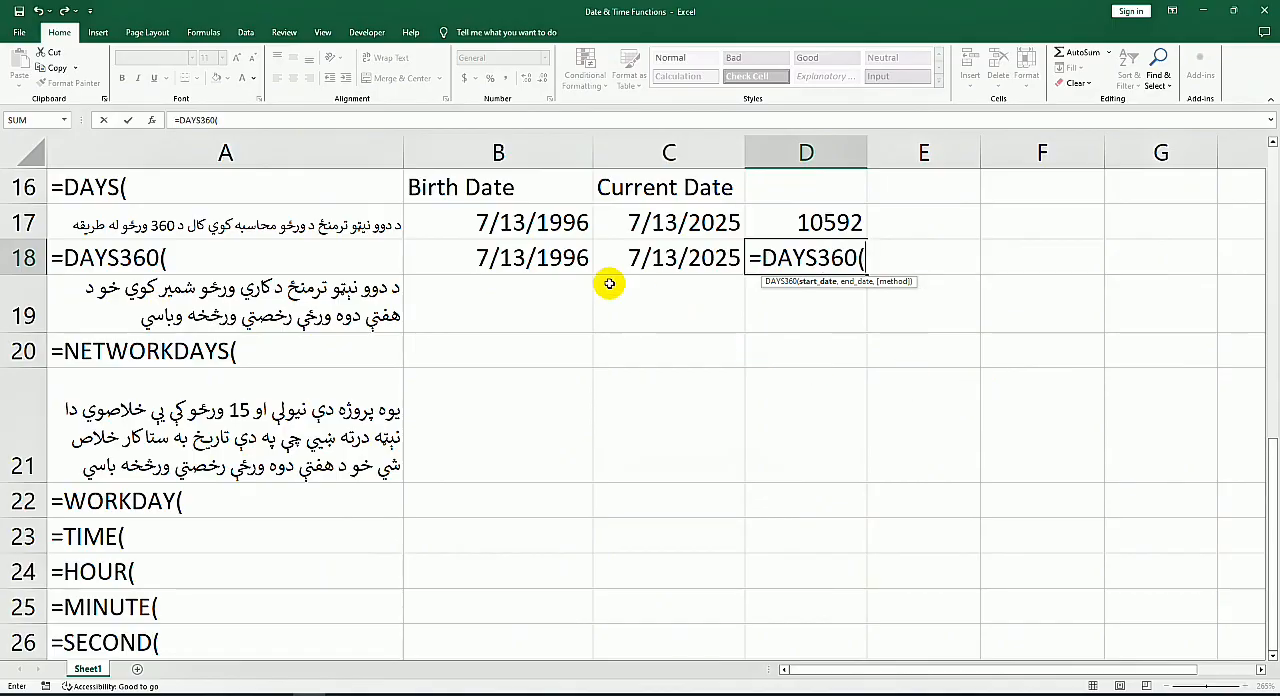
pyautogui.click(548, 261)
pyautogui.write(',')
pyautogui.click(684, 258)
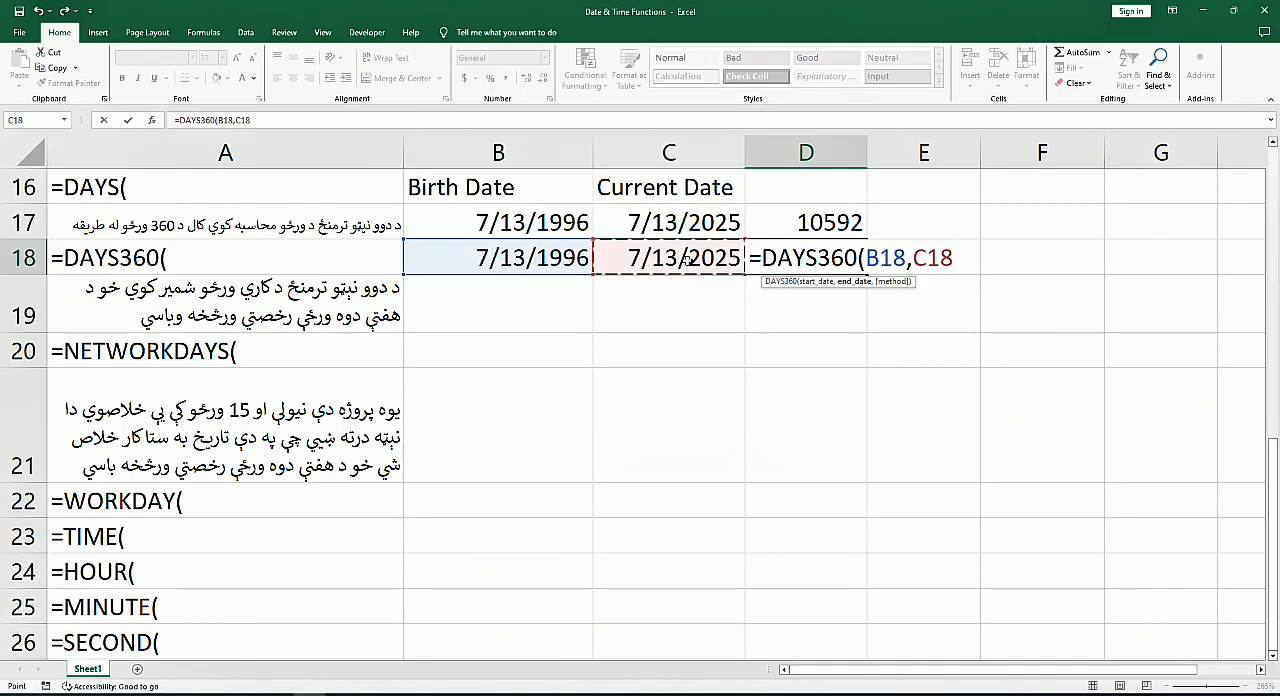
pyautogui.press('Return')
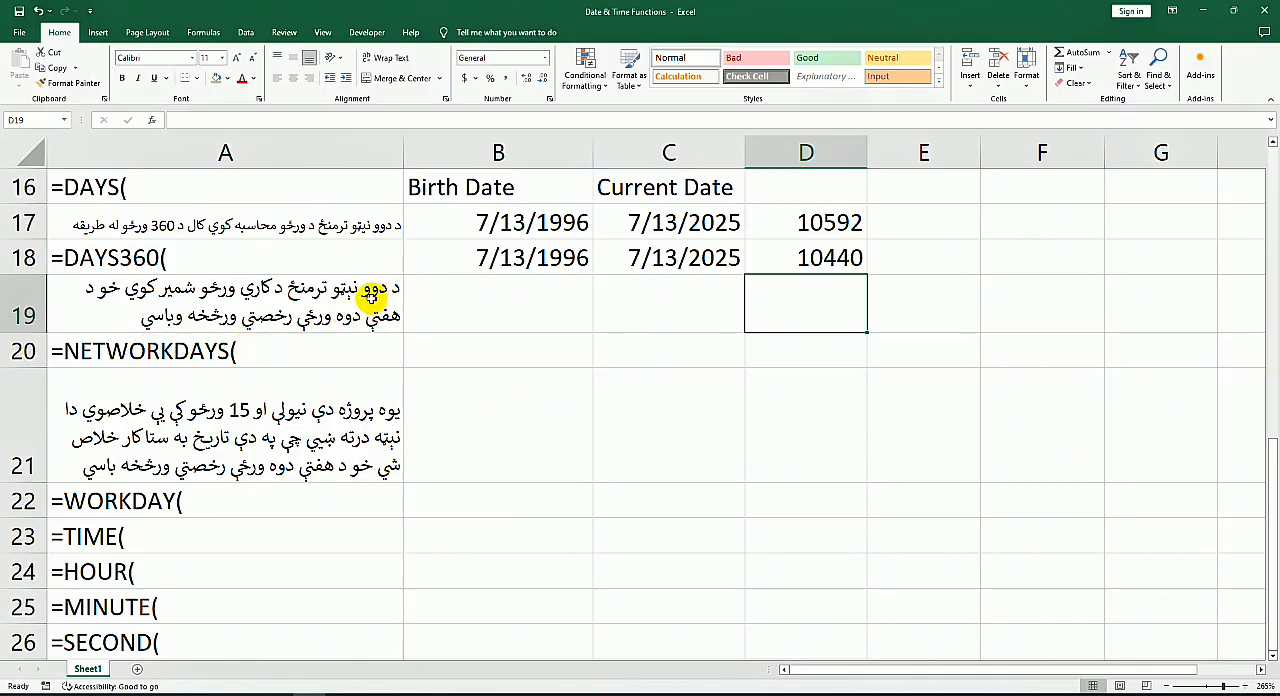
# Step: Copy the two dates from B18:C18 and paste them into B19:C19
pyautogui.moveTo(528, 262); pyautogui.dragTo(733, 271)
pyautogui.hotkey('ctrl', 'c')
pyautogui.click(506, 317)
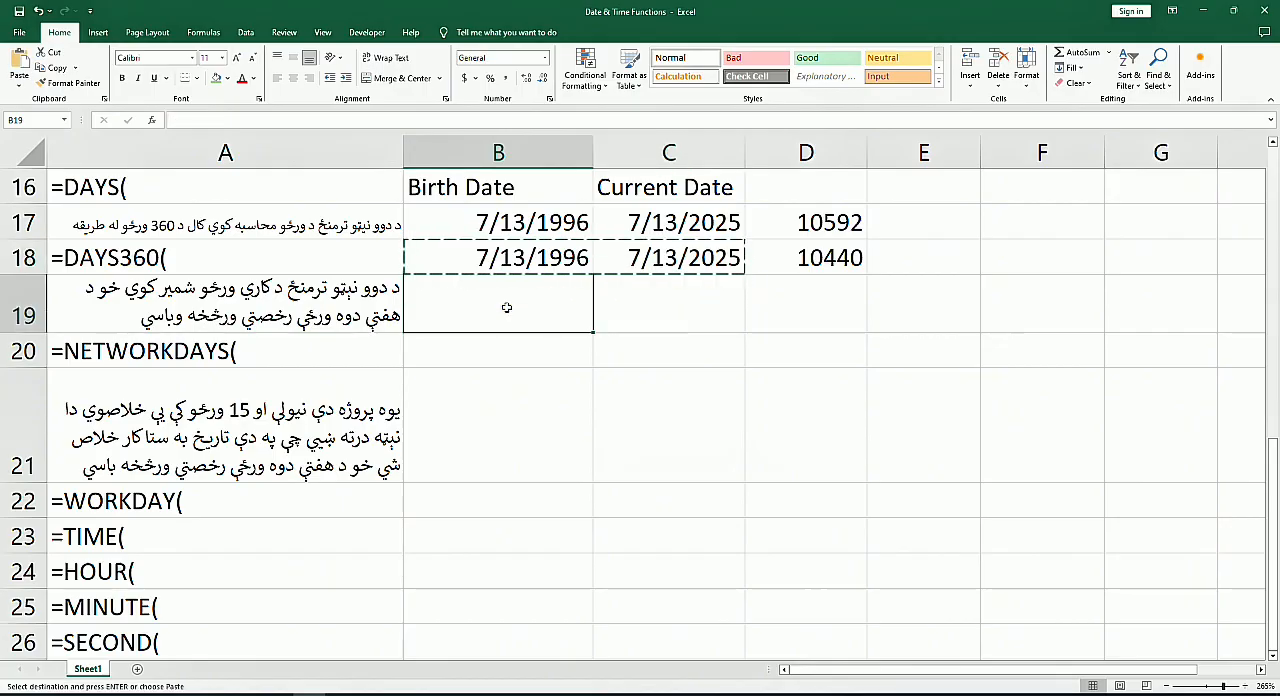
pyautogui.hotkey('ctrl', 'v')
pyautogui.click(834, 303)
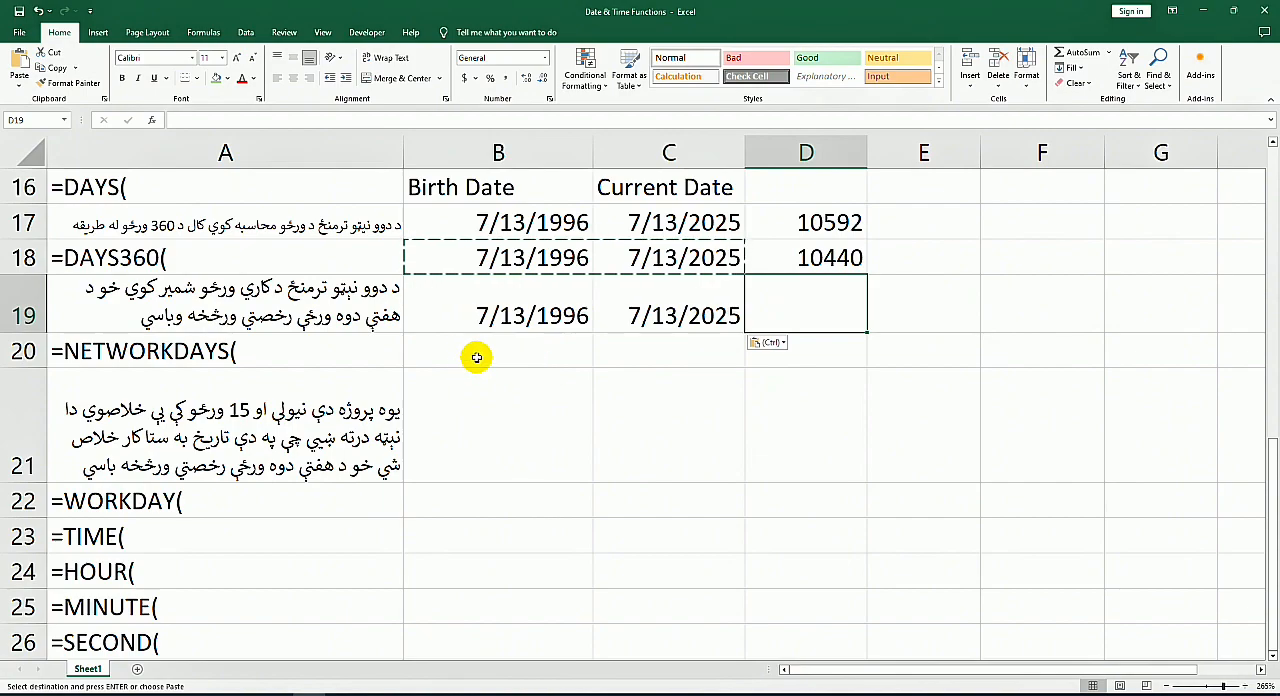
pyautogui.click(506, 351)
pyautogui.click(537, 316)
pyautogui.moveTo(537, 316); pyautogui.dragTo(700, 318)
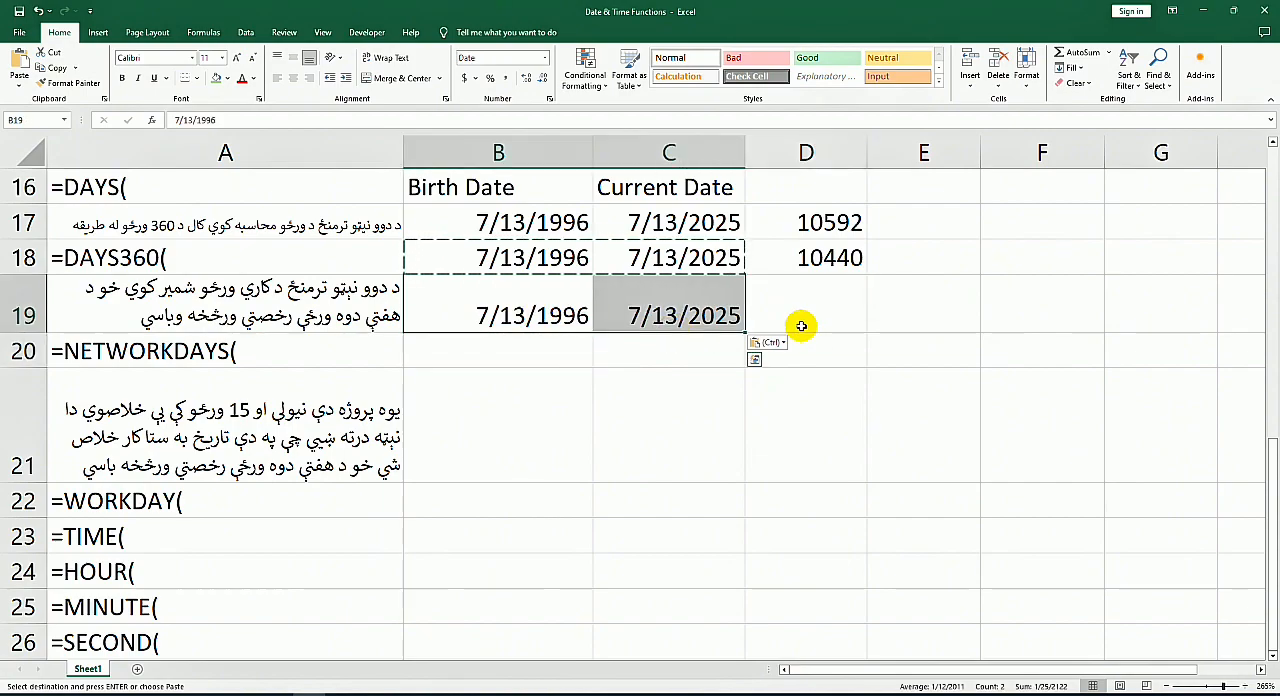
# Step: Count the working days between the two dates in D19 with the formula =NETWORKDAYS(B19,C19)
pyautogui.click(849, 317)
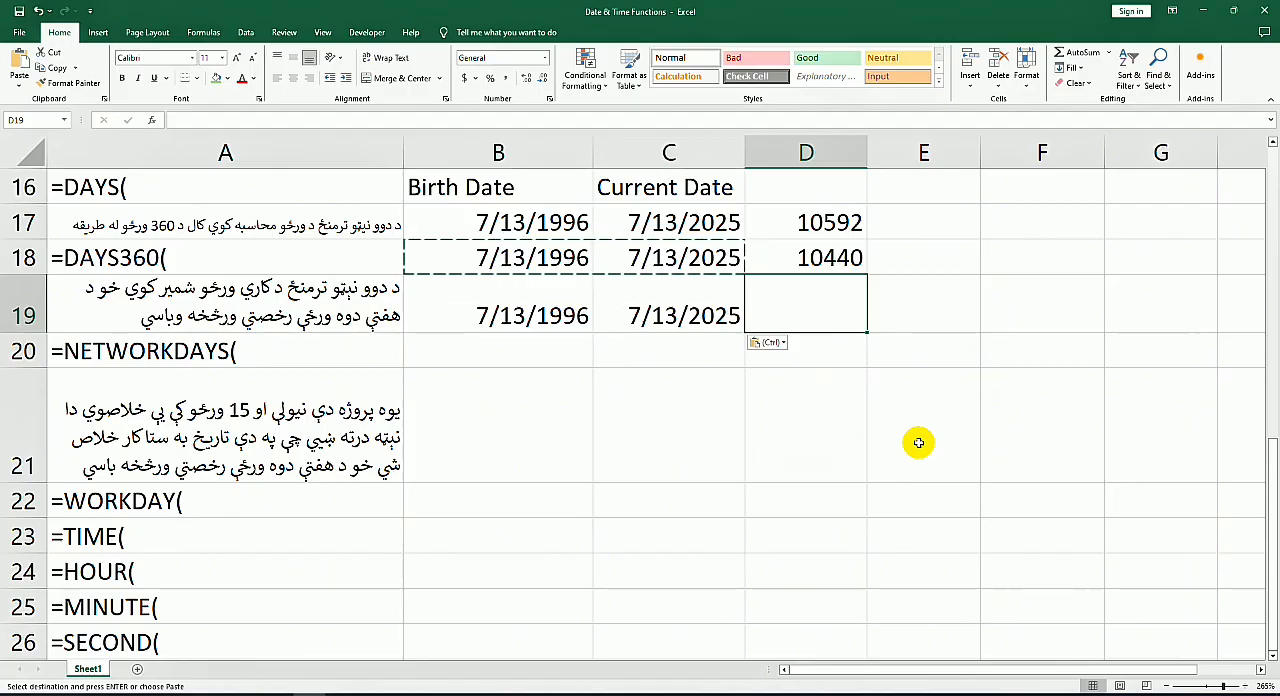
pyautogui.write('=n')
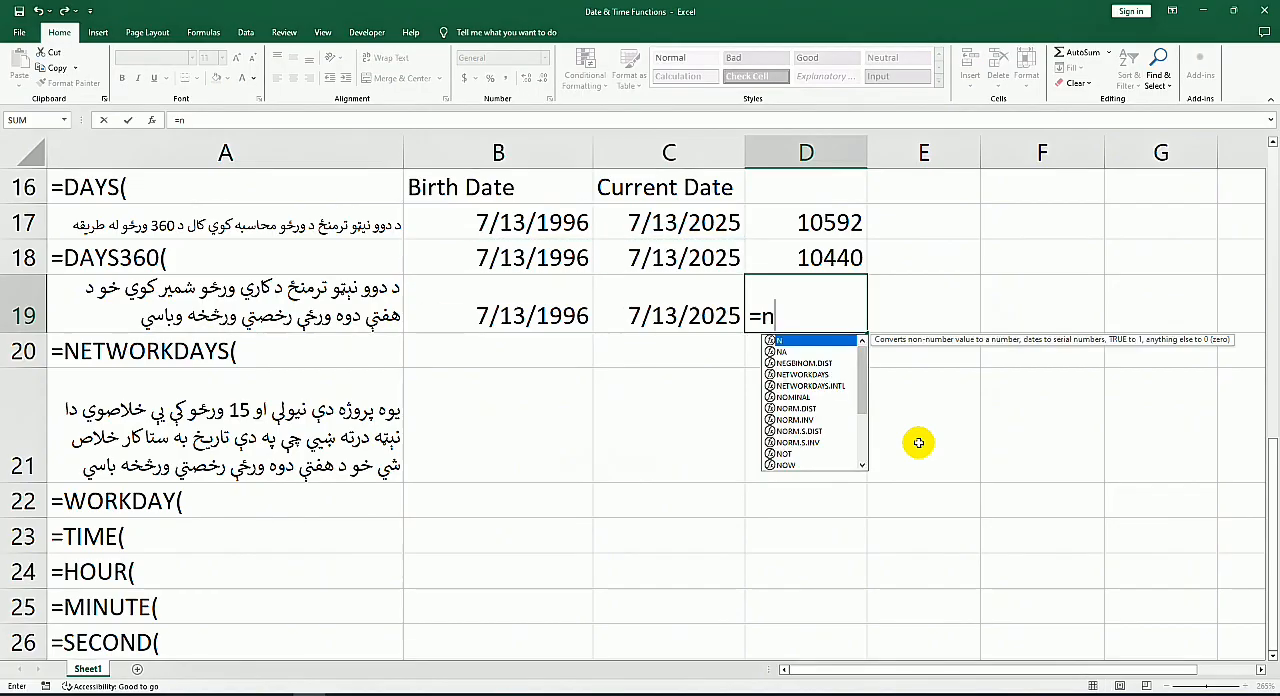
pyautogui.write('et')
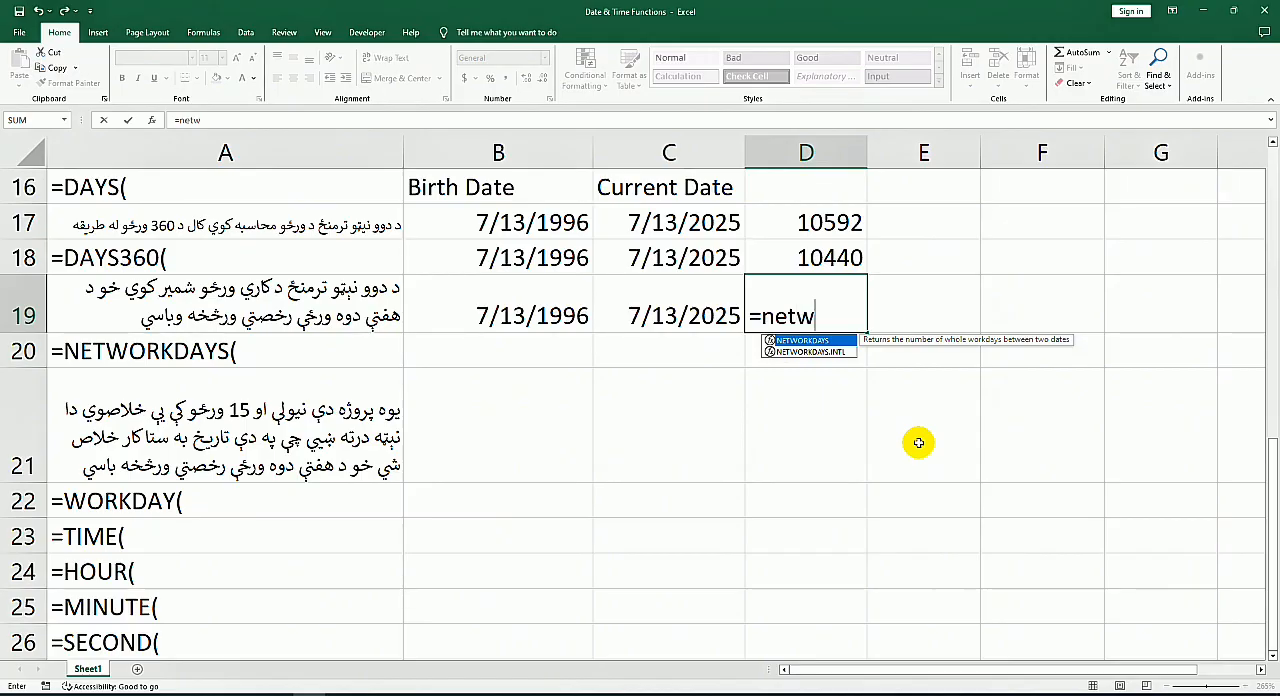
pyautogui.write('w')
pyautogui.press('Tab')
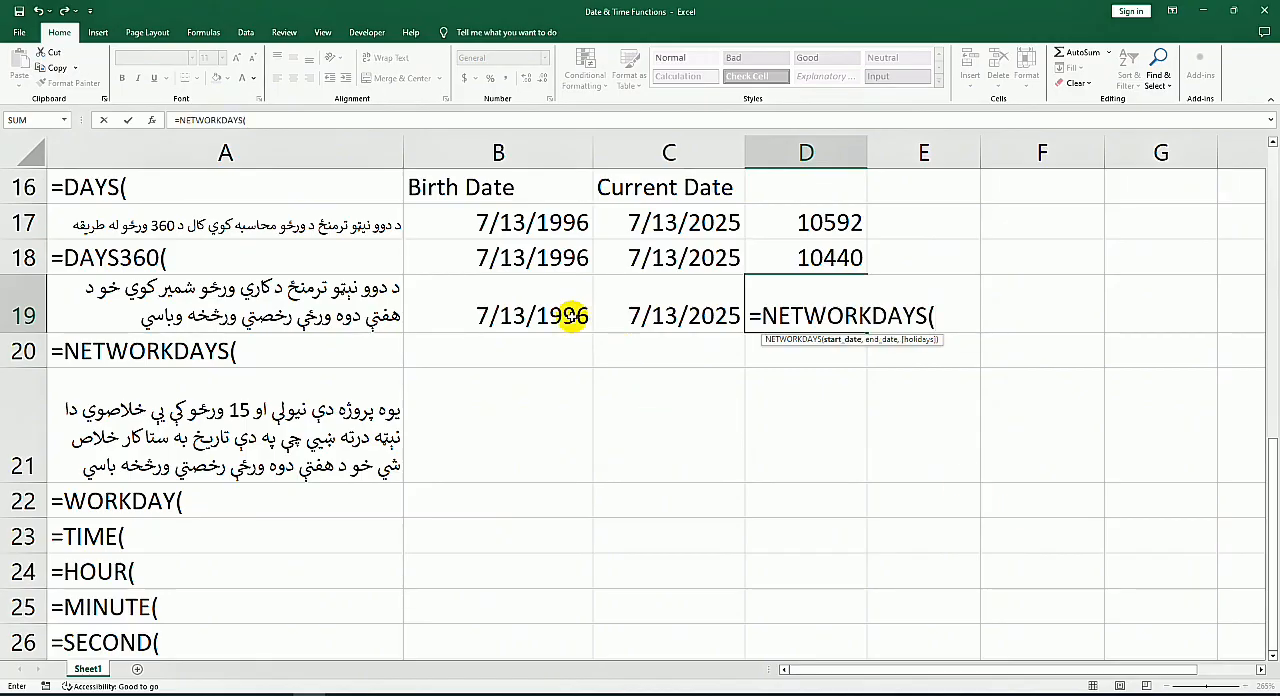
pyautogui.click(586, 320)
pyautogui.write(',')
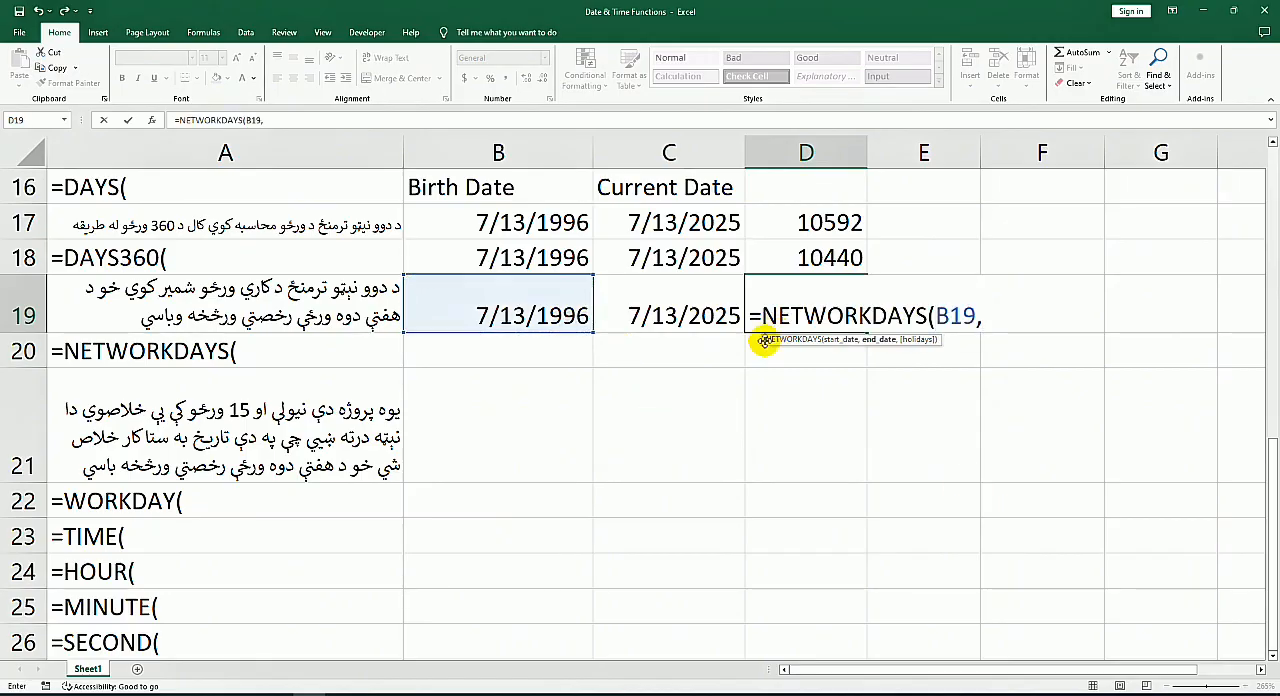
pyautogui.click(673, 318)
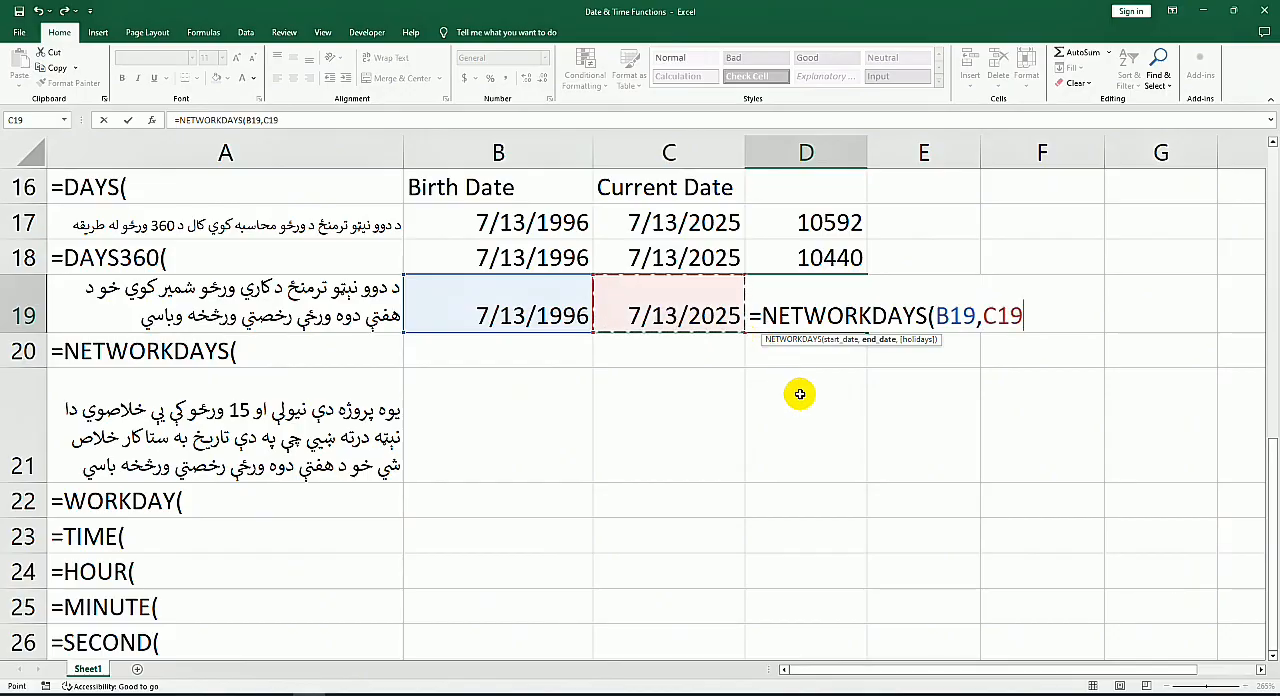
pyautogui.press('Return')
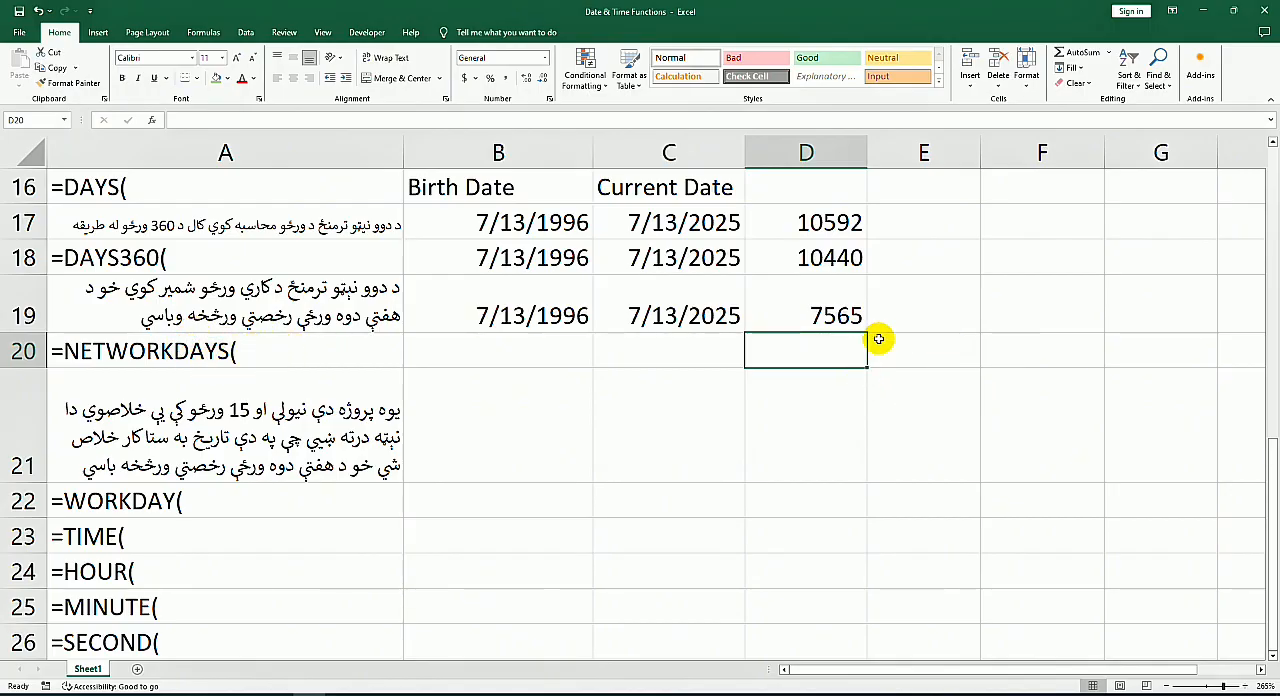
# Step: Fill the two dates from B19:C19 down into B20:C20, beside the NETWORKDAYS label
pyautogui.click(846, 322)
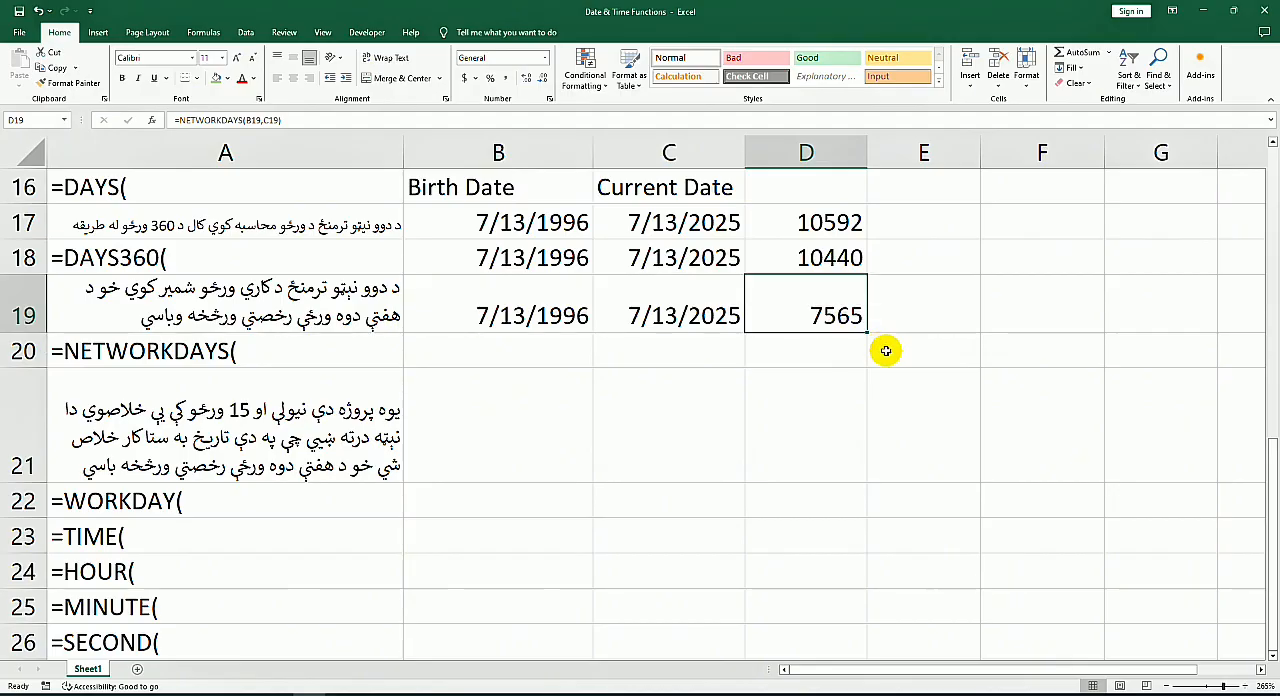
pyautogui.click(583, 350)
pyautogui.moveTo(566, 318); pyautogui.dragTo(749, 352)
# Step: Change the year of the start date in B20 to 2023
pyautogui.click(556, 347)
pyautogui.doubleClick(556, 347)
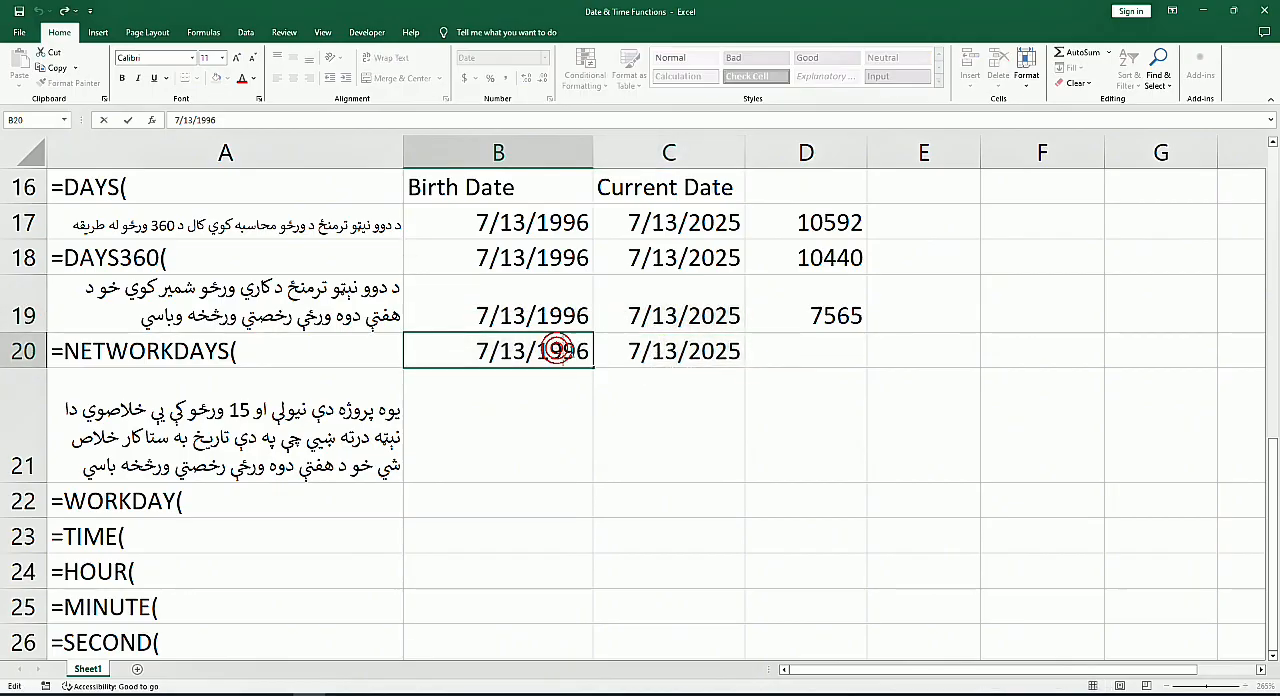
pyautogui.doubleClick(541, 351)
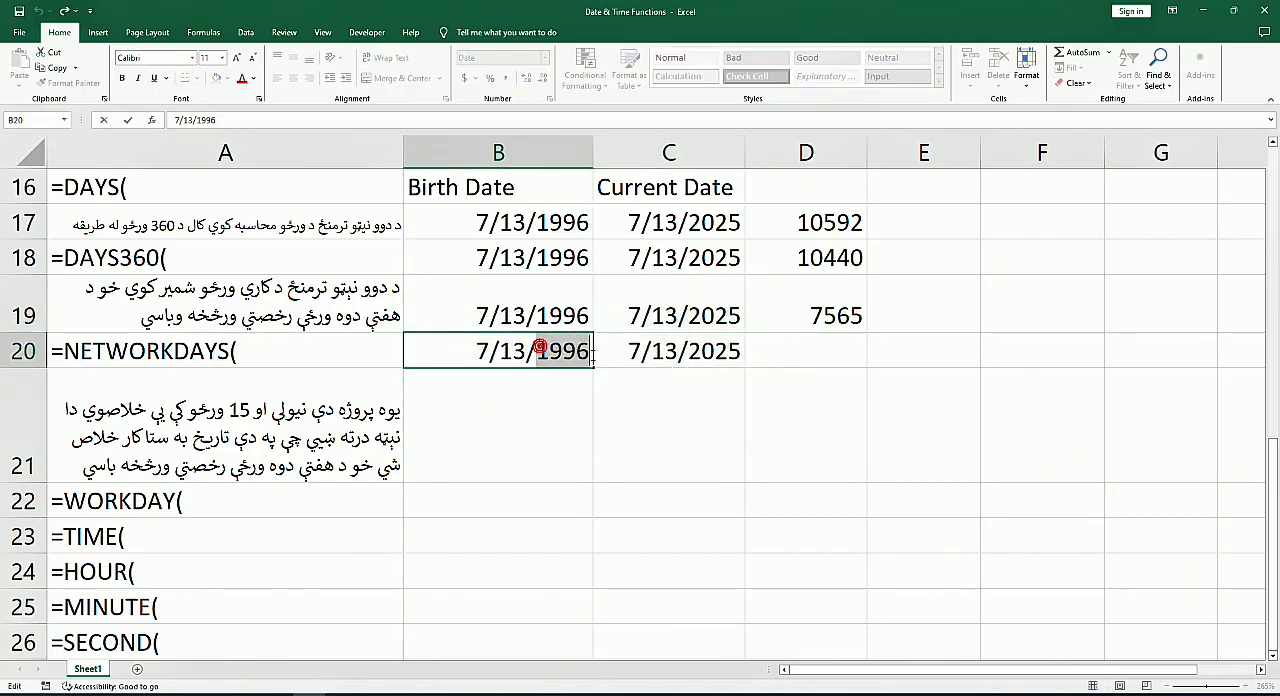
pyautogui.write('2023')
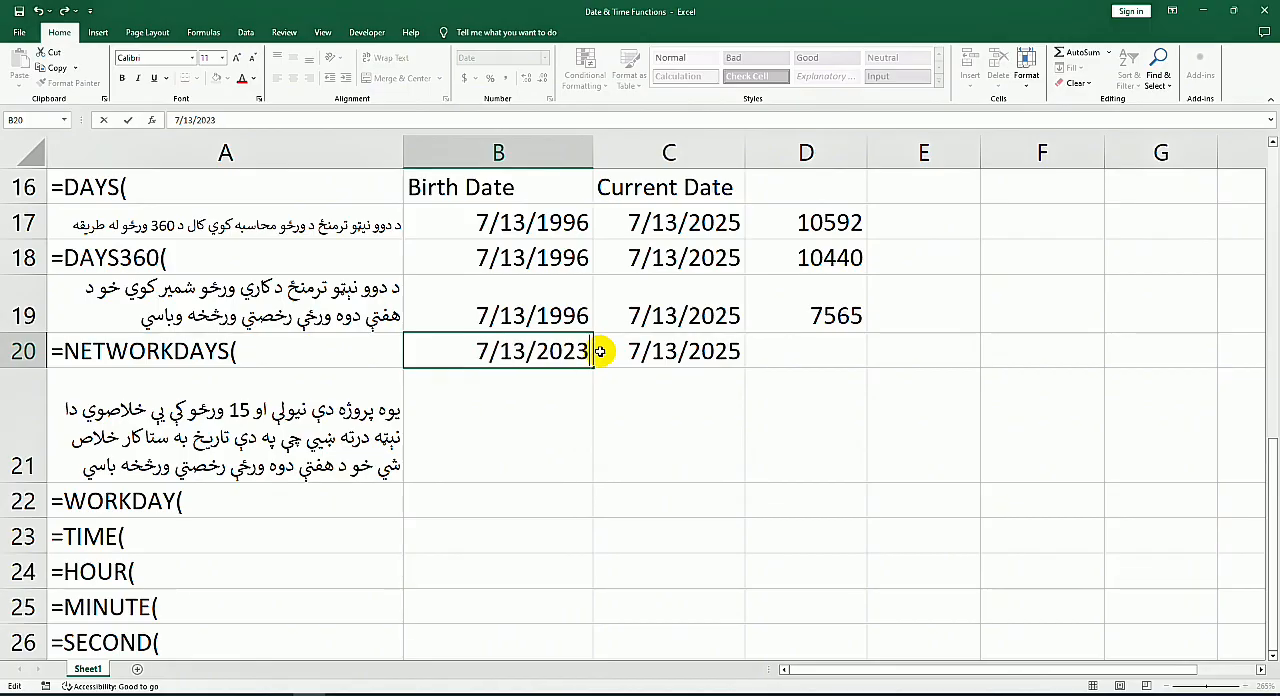
pyautogui.click(843, 369)
# Step: Count the working days between the two dates of row 20 in D20 with =NETWORKDAYS(B20,C20)
pyautogui.click(850, 348)
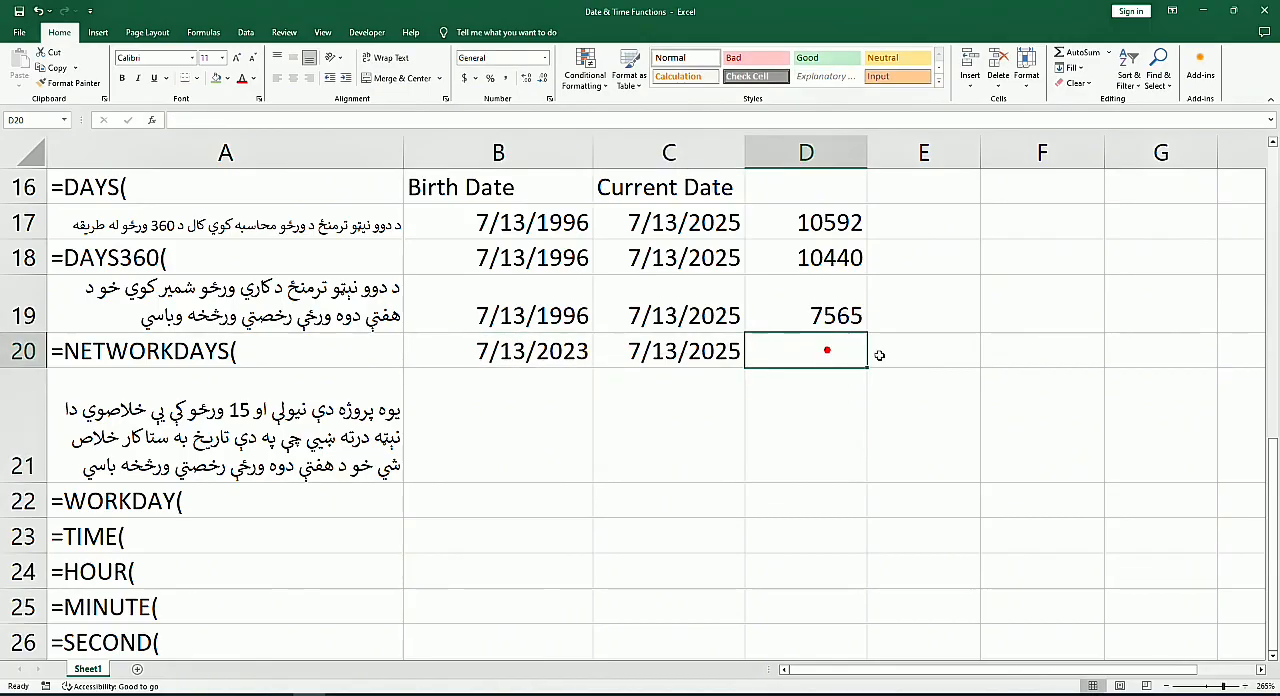
pyautogui.write('=')
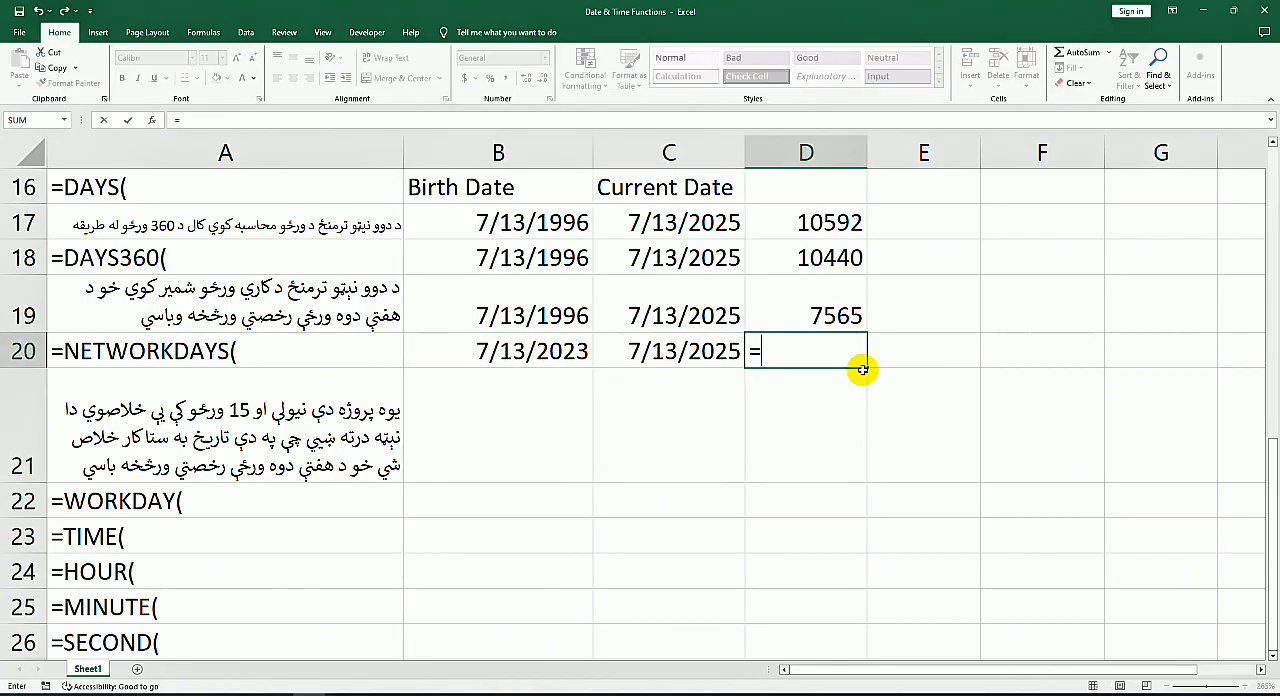
pyautogui.write('netw')
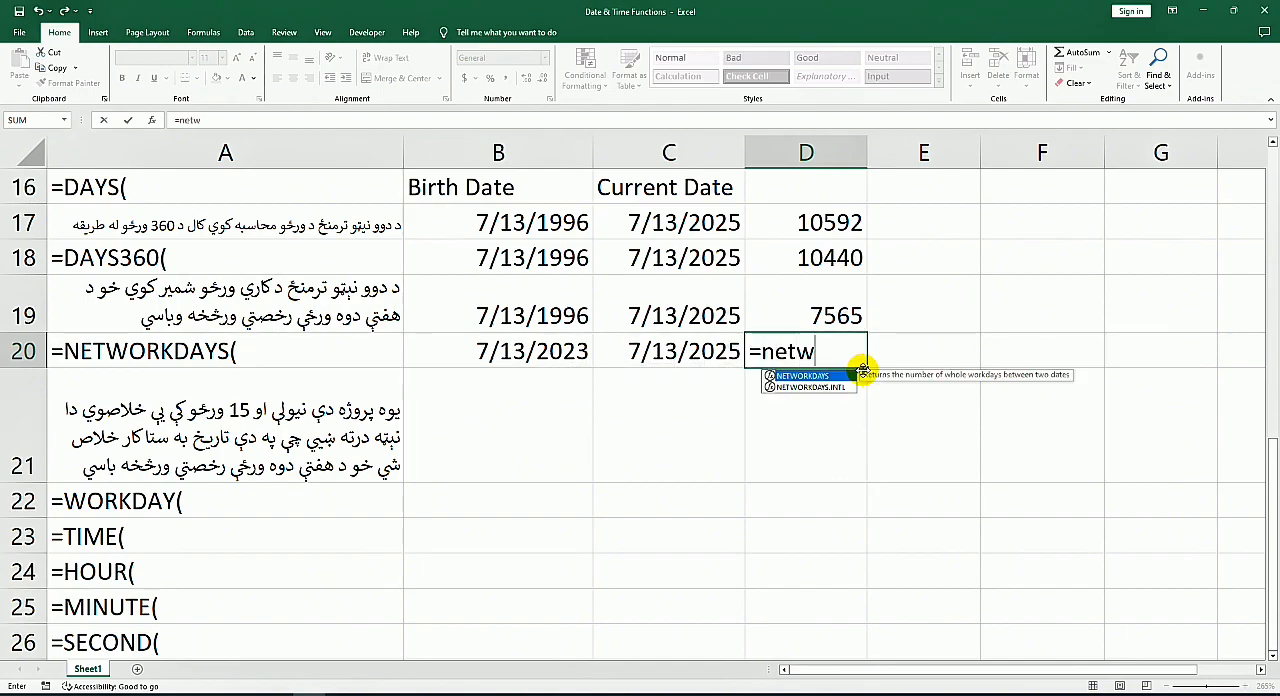
pyautogui.press('Tab')
pyautogui.click(553, 345)
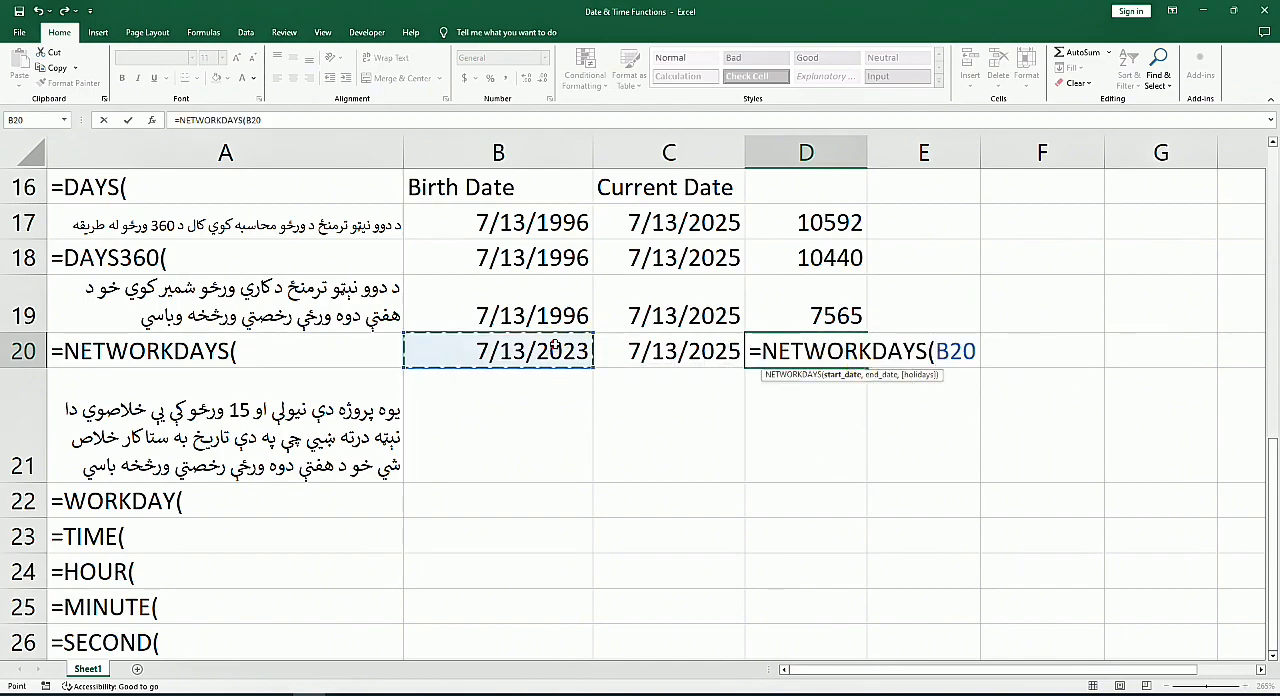
pyautogui.write(',')
pyautogui.click(672, 350)
pyautogui.press('Return')
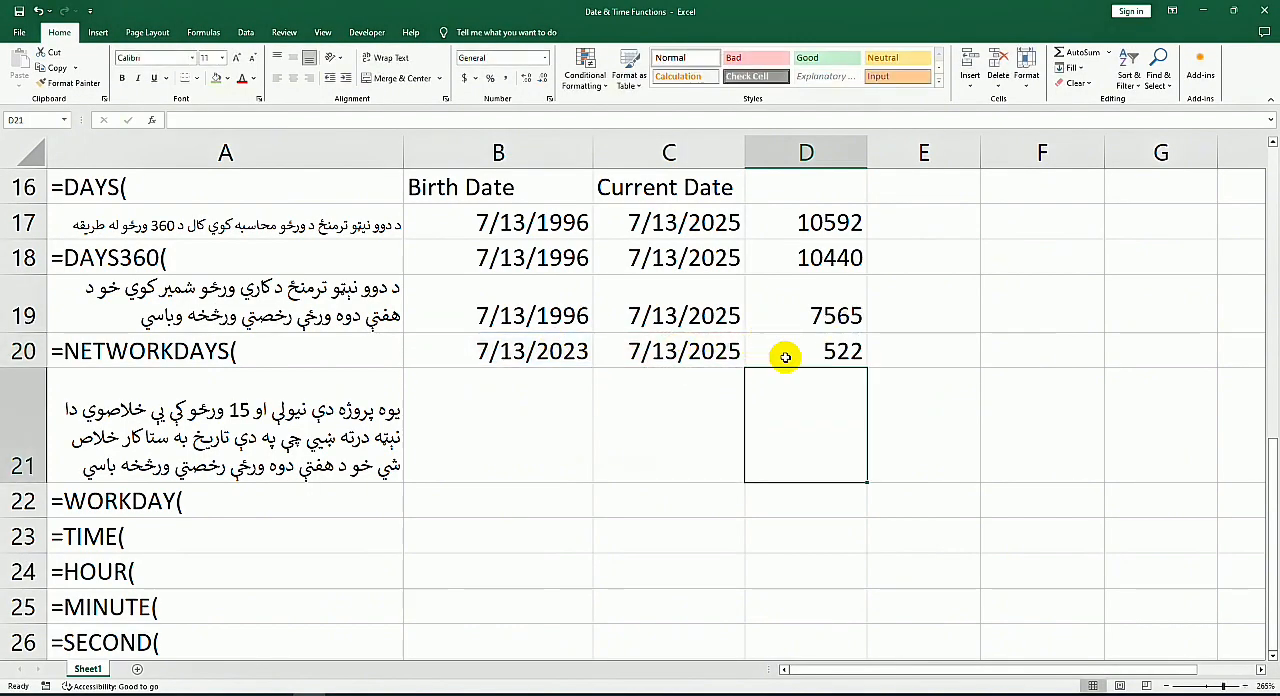
# Step: Change the start date in B20 to month 3 and year 2025, then select the NETWORKDAYS result in D20
pyautogui.click(577, 349)
pyautogui.doubleClick(577, 349)
pyautogui.moveTo(577, 350); pyautogui.dragTo(590, 350)
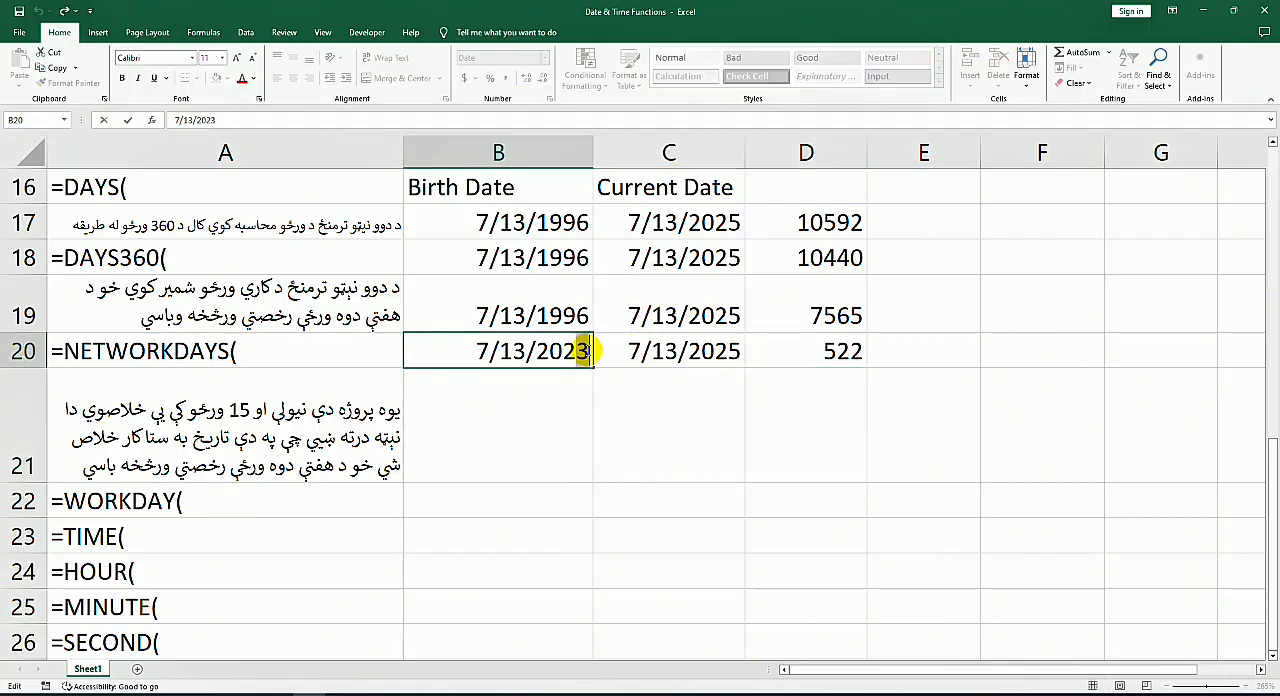
pyautogui.write('5')
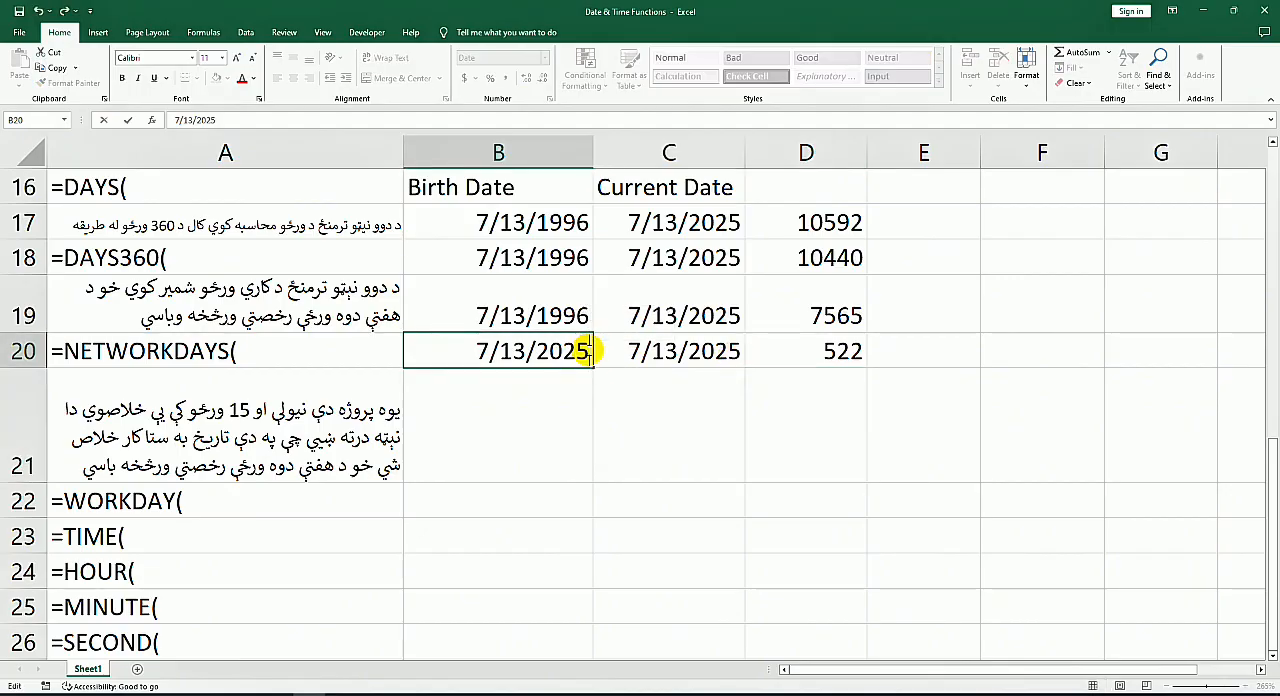
pyautogui.doubleClick(514, 358)
pyautogui.click(479, 352)
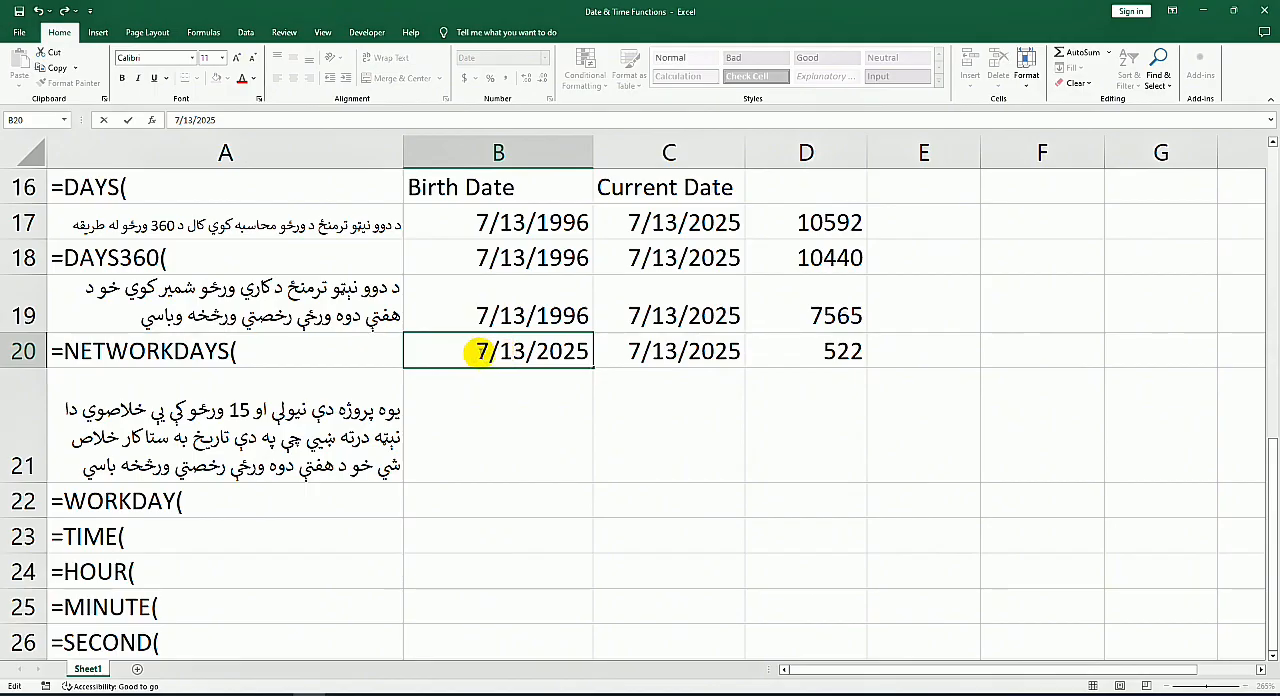
pyautogui.moveTo(479, 352); pyautogui.dragTo(490, 352)
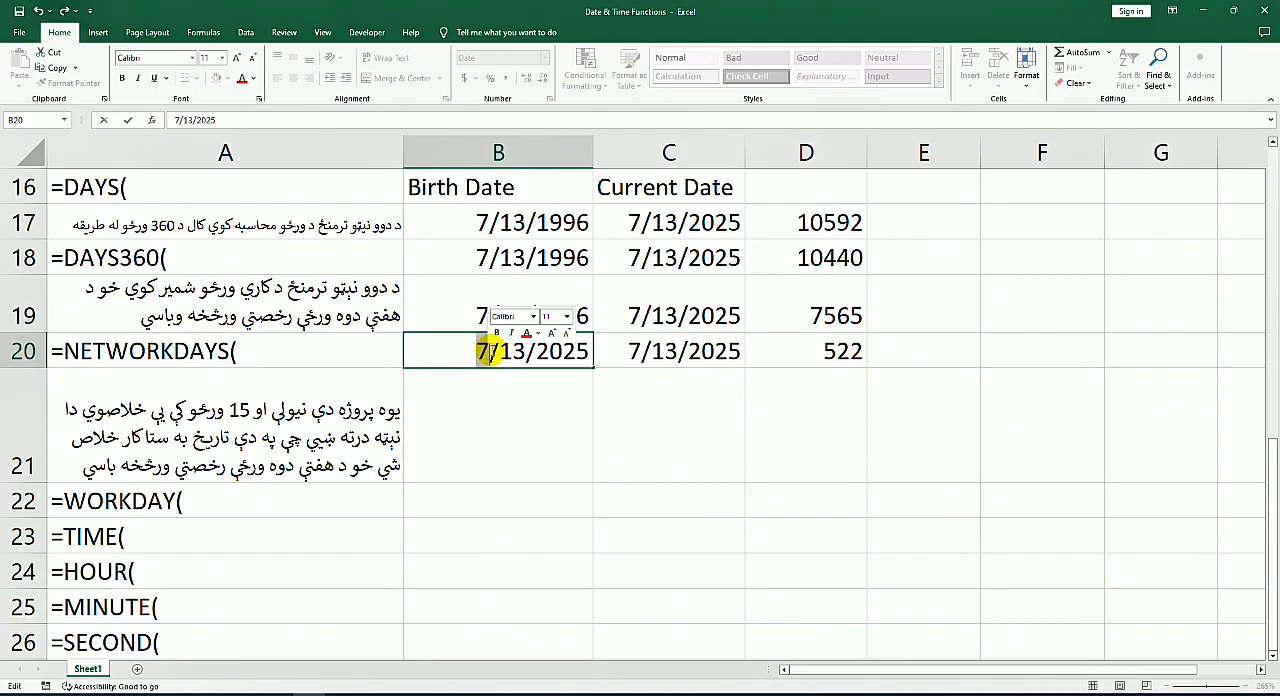
pyautogui.write('3')
pyautogui.press('Return')
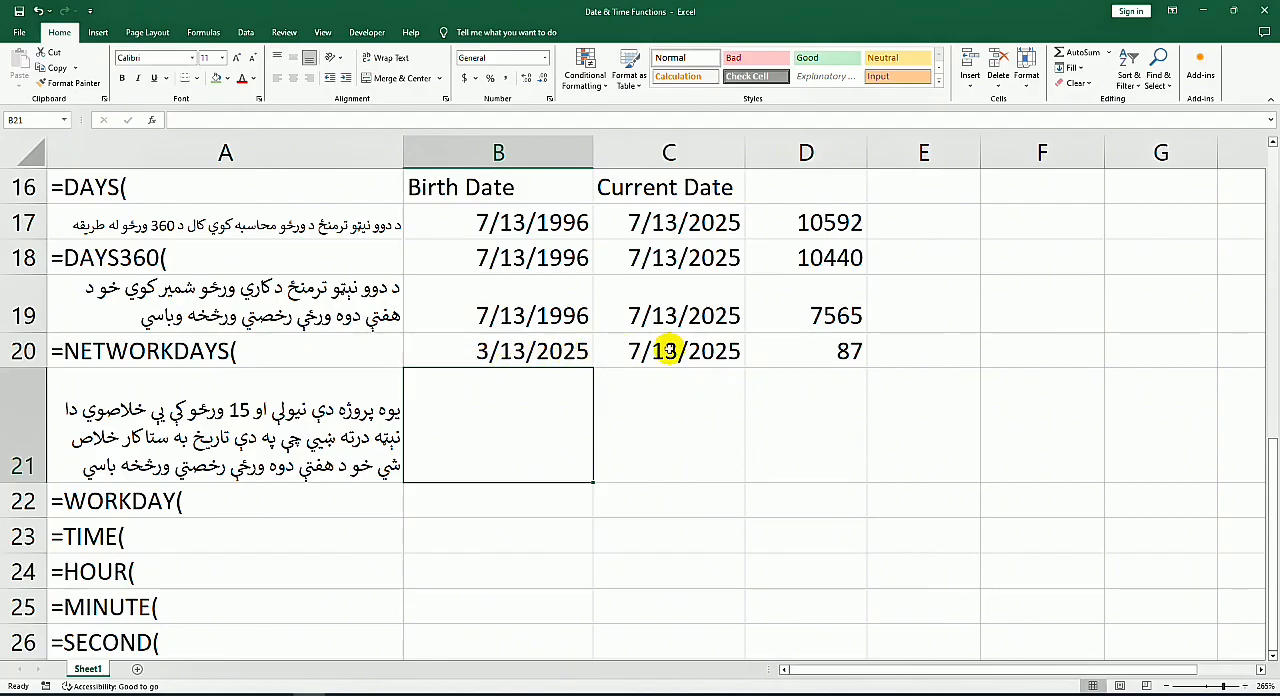
pyautogui.click(798, 350)
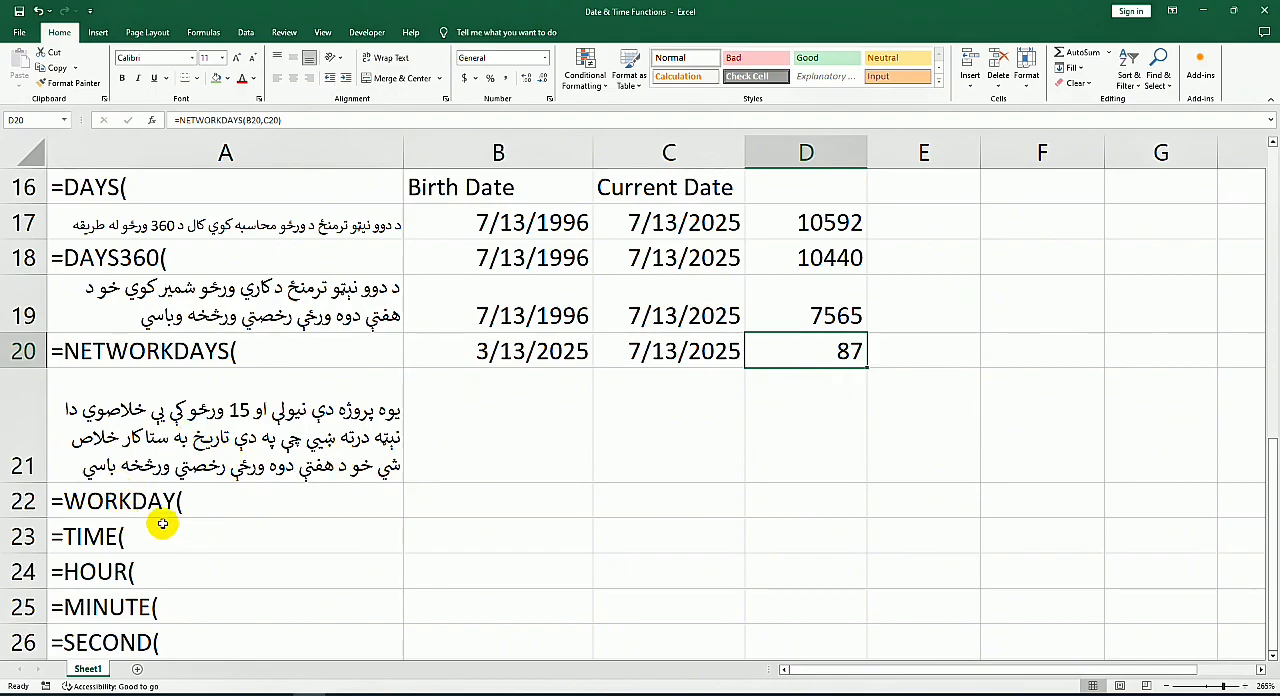
# Step: Enter the start date 7/13/2025 in B22, beside the WORKDAY label
pyautogui.scroll(-2, 155, 520)
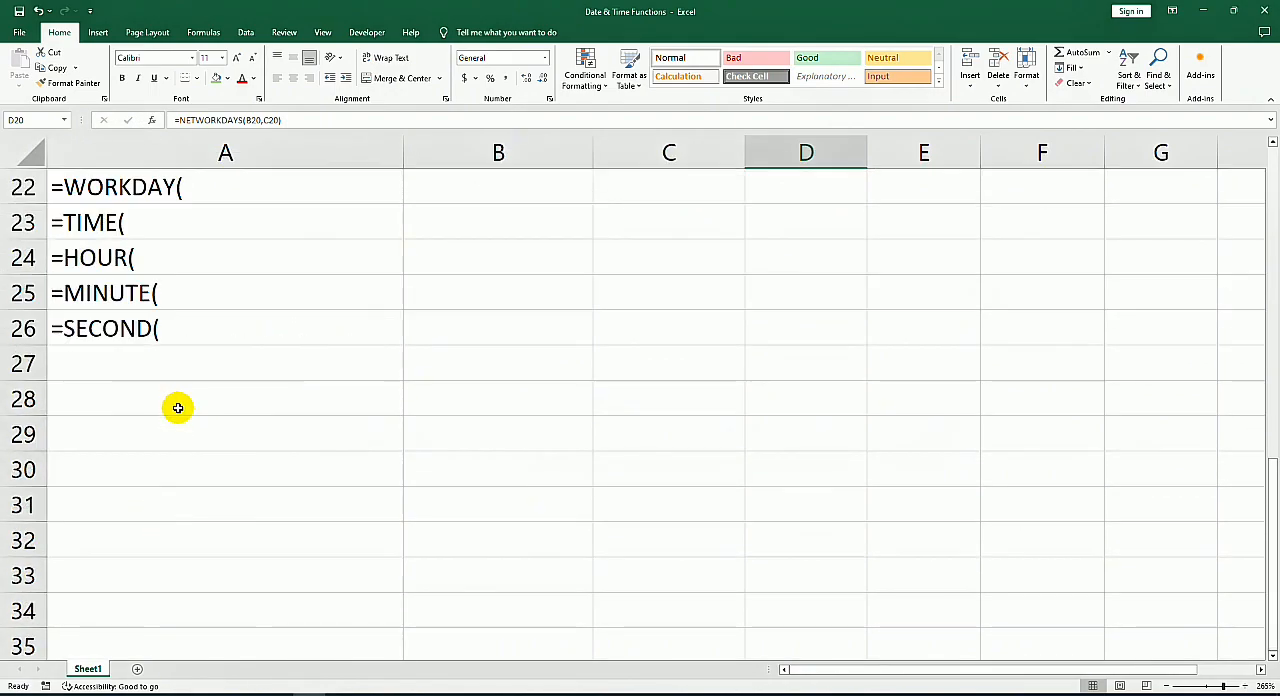
pyautogui.scroll(3, 175, 408)
pyautogui.scroll(-2, 213, 452)
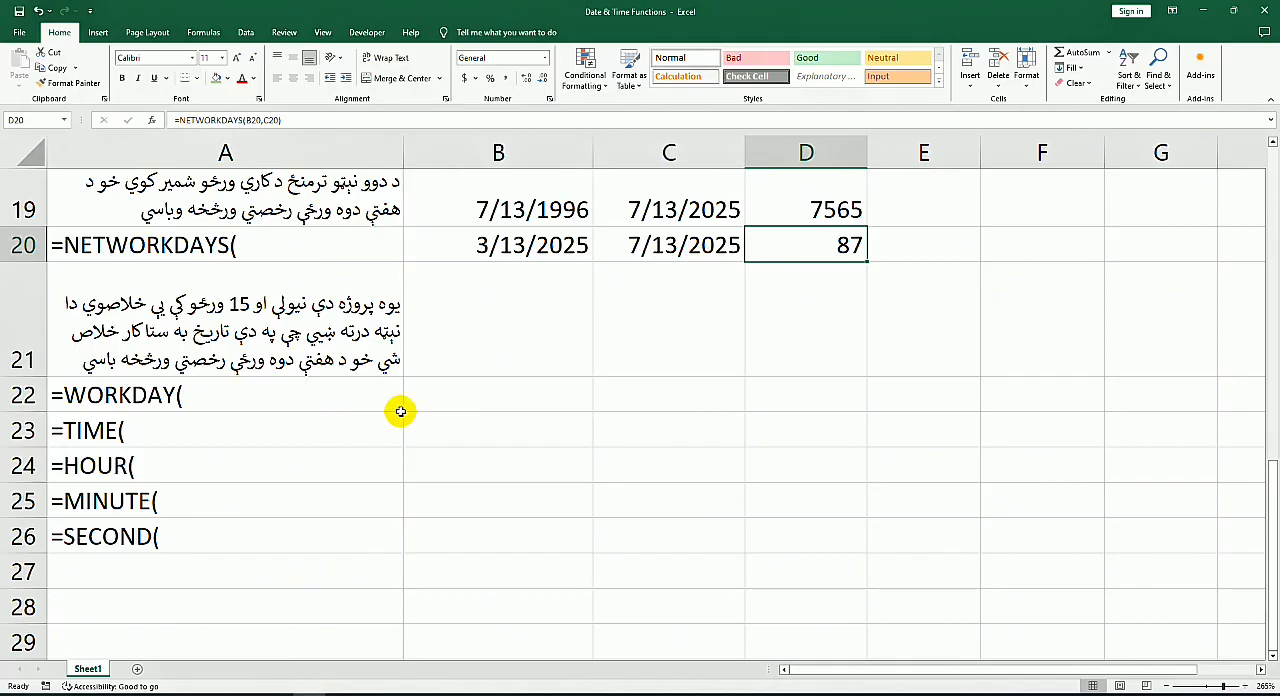
pyautogui.click(531, 394)
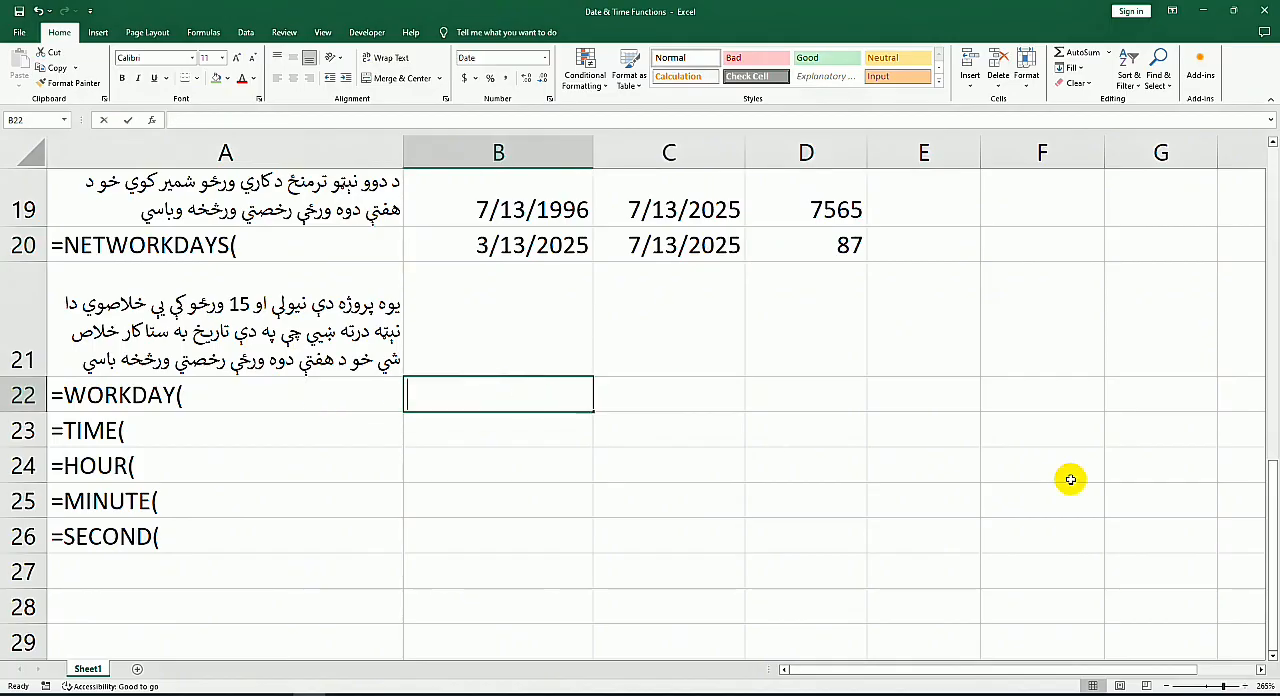
pyautogui.write('7/13/2025')
pyautogui.press('Return')
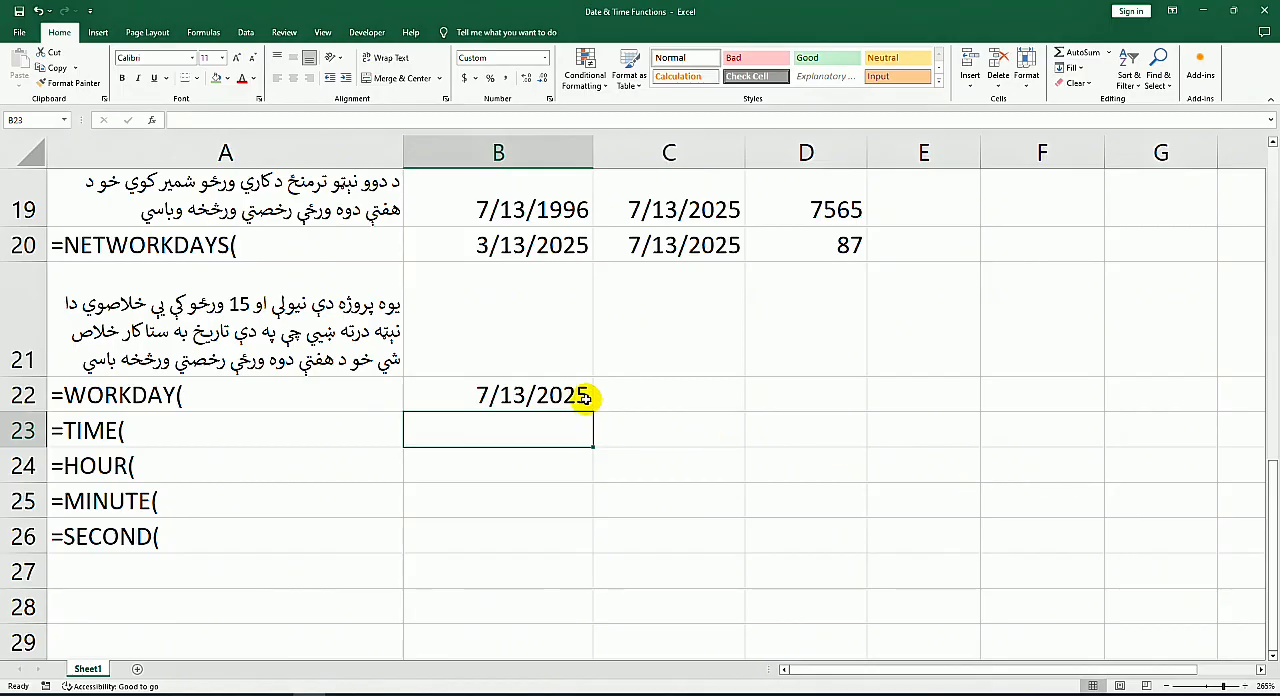
# Step: Calculate the date 15 working days after the start date in C22 with =WORKDAY(B22,15)
pyautogui.click(650, 400)
pyautogui.write('=')
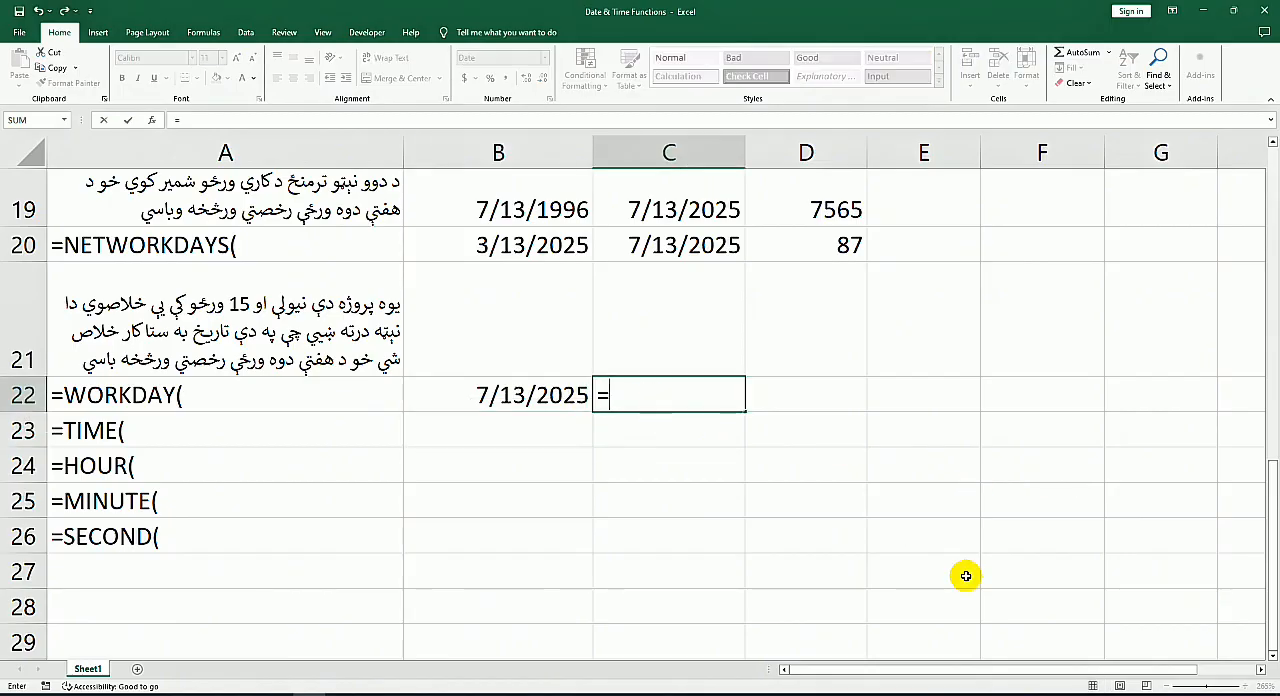
pyautogui.write('wor')
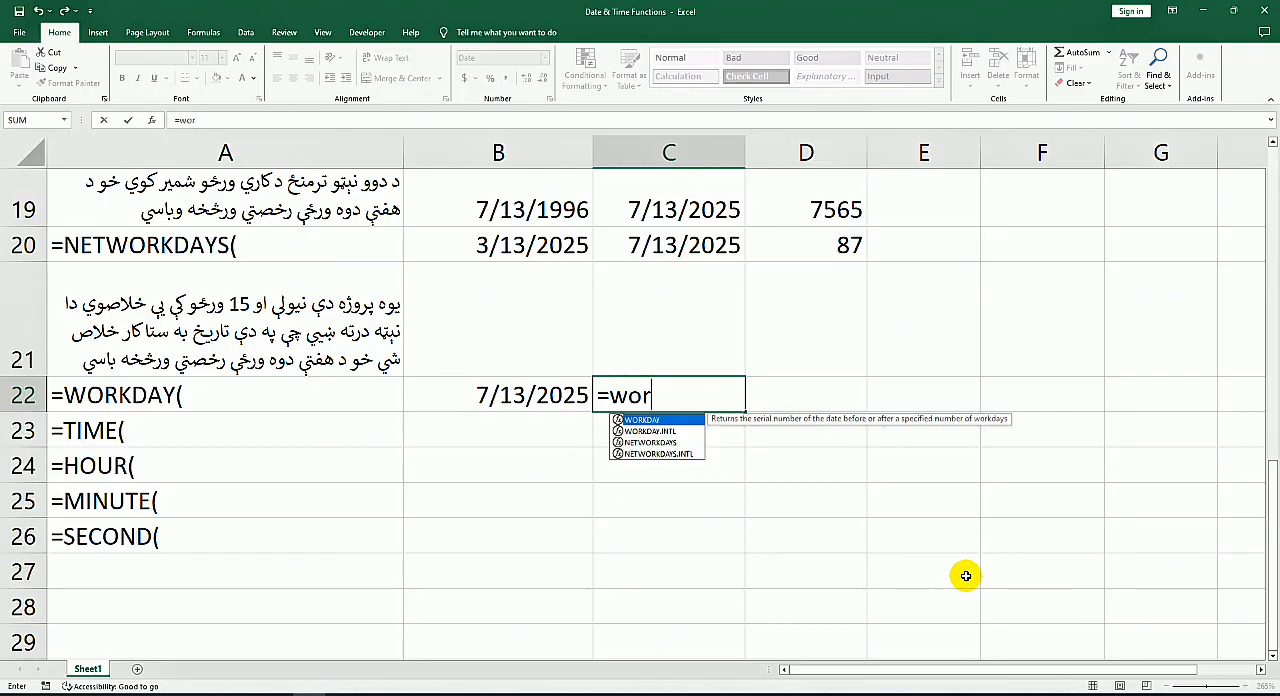
pyautogui.press('Tab')
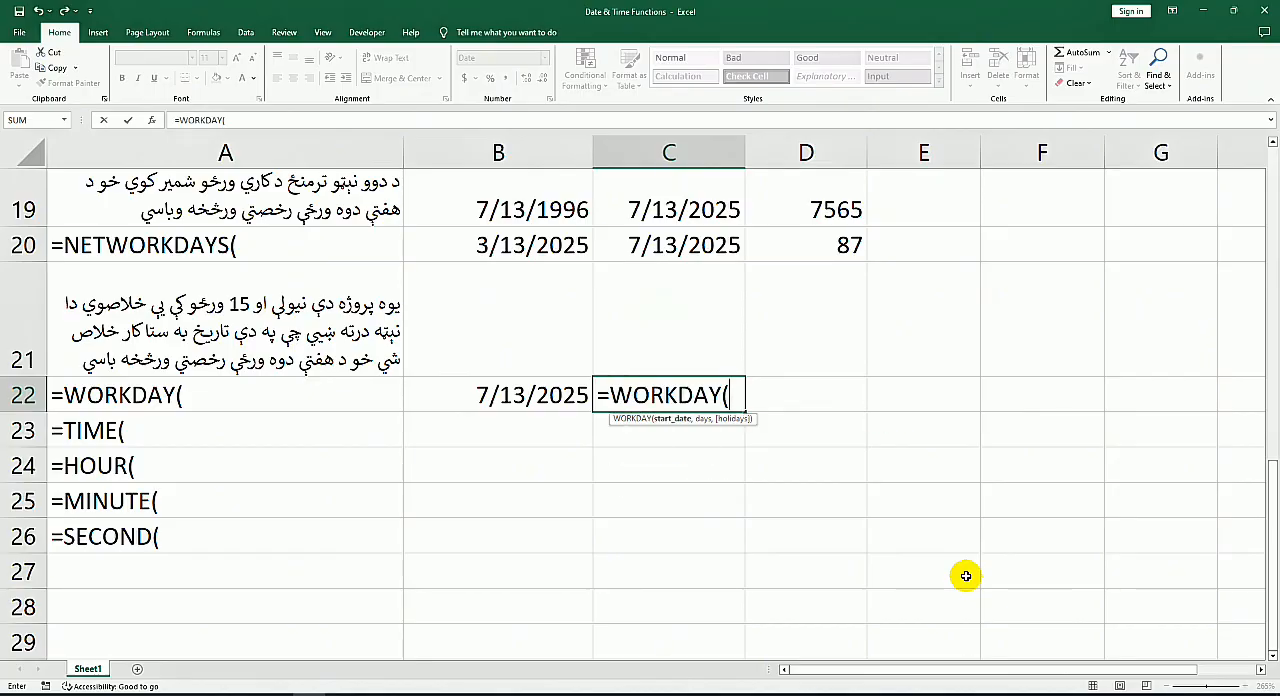
pyautogui.click(553, 400)
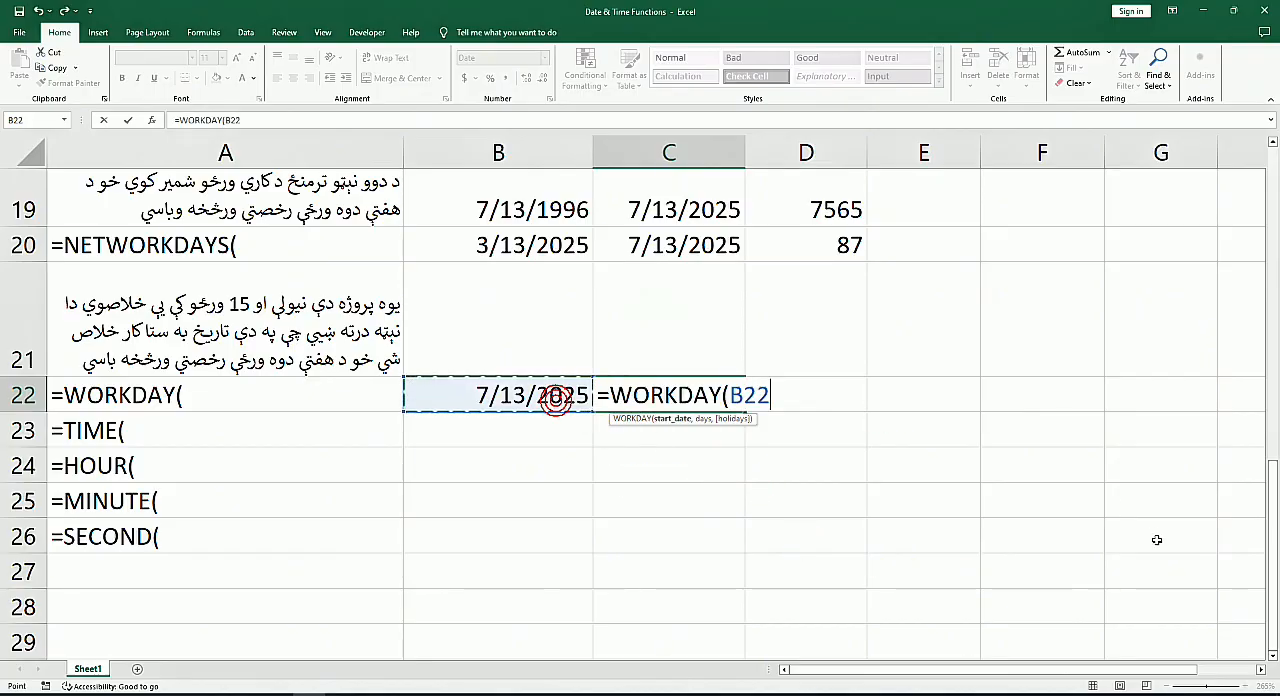
pyautogui.write(',')
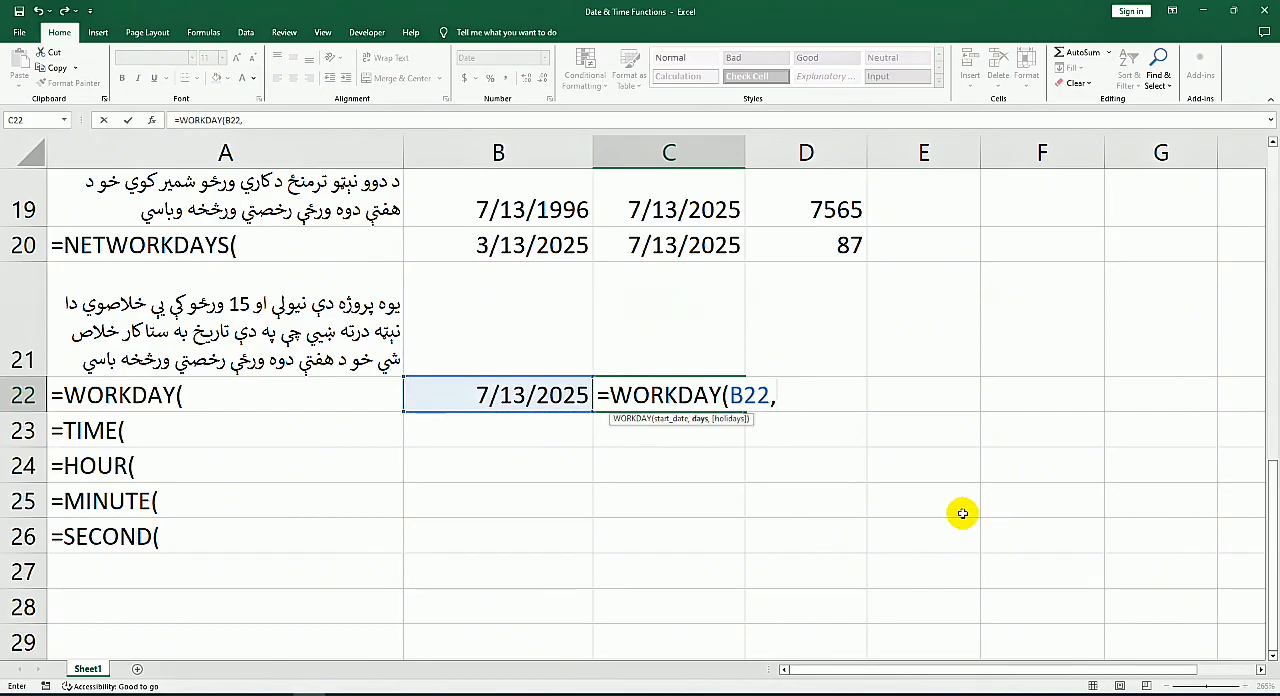
pyautogui.write('15')
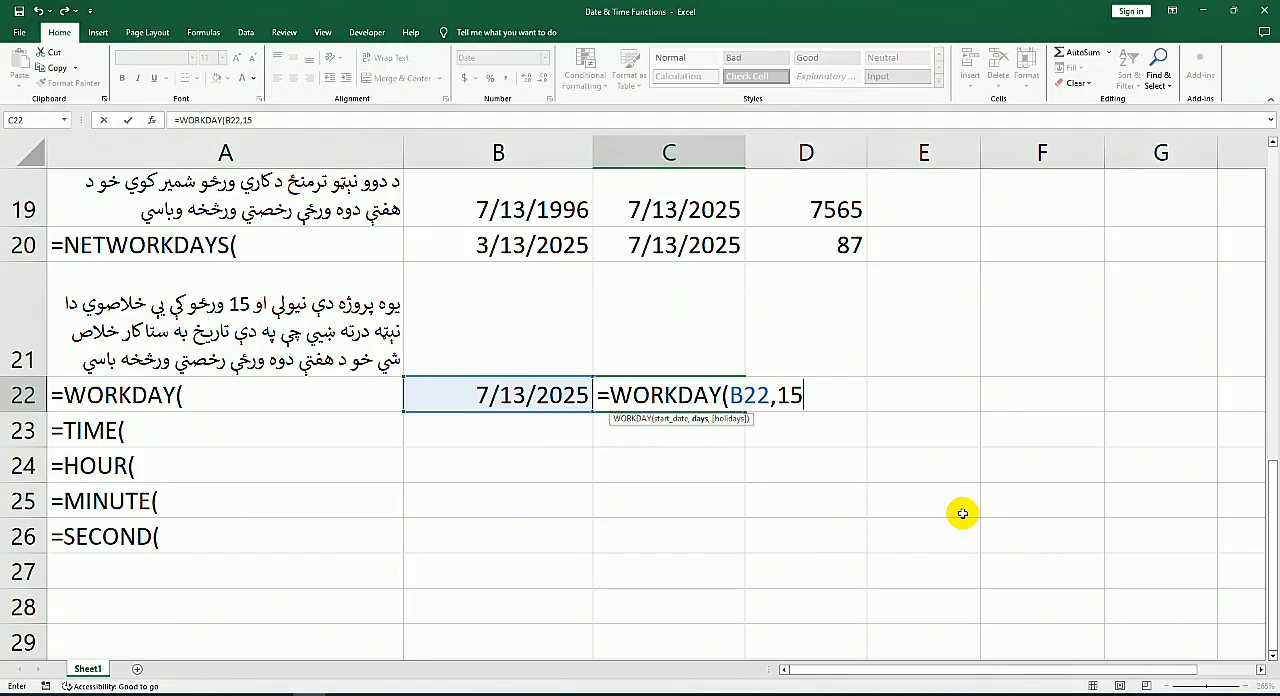
pyautogui.press('Return')
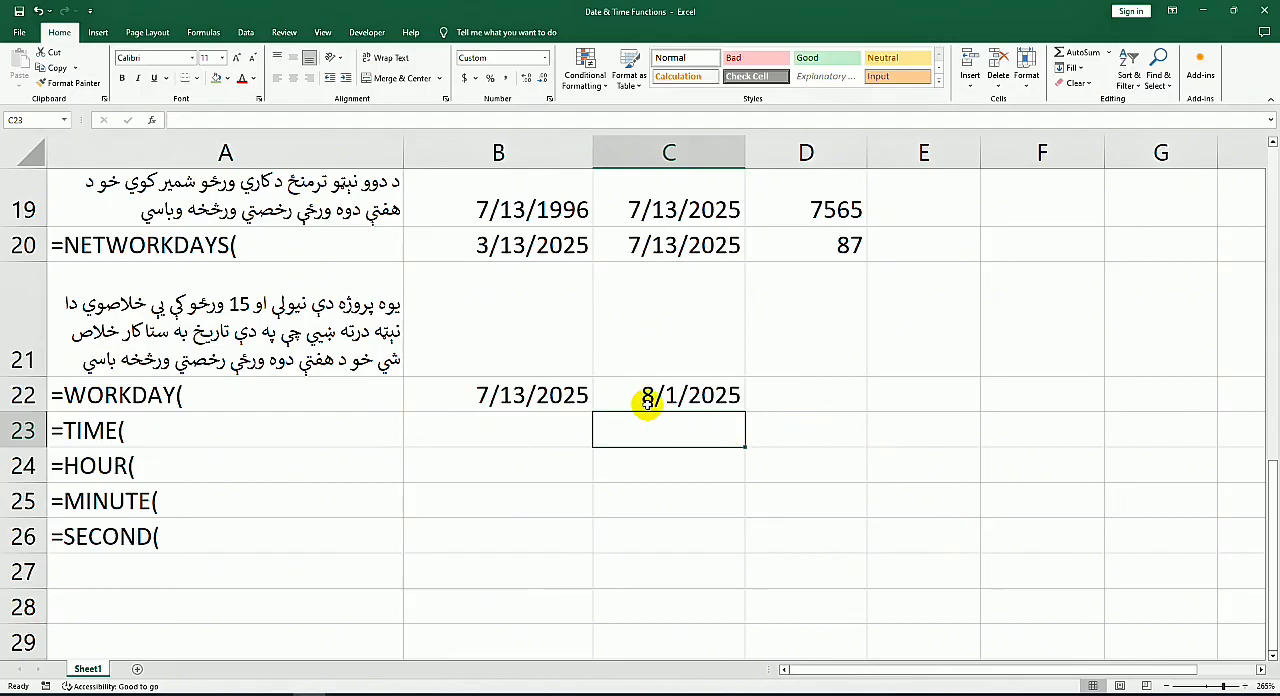
# Step: Calculate the date 50 working days after the start date in D22 with =WORKDAY(B22,50)
pyautogui.click(529, 395)
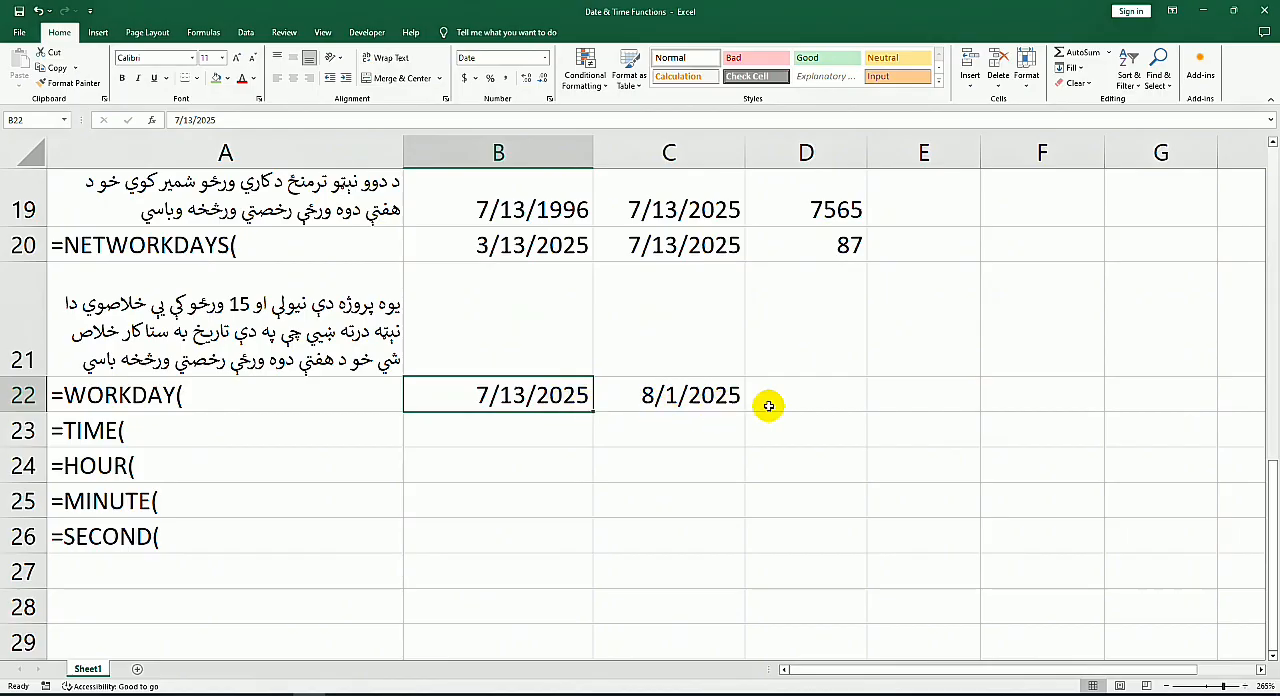
pyautogui.click(803, 397)
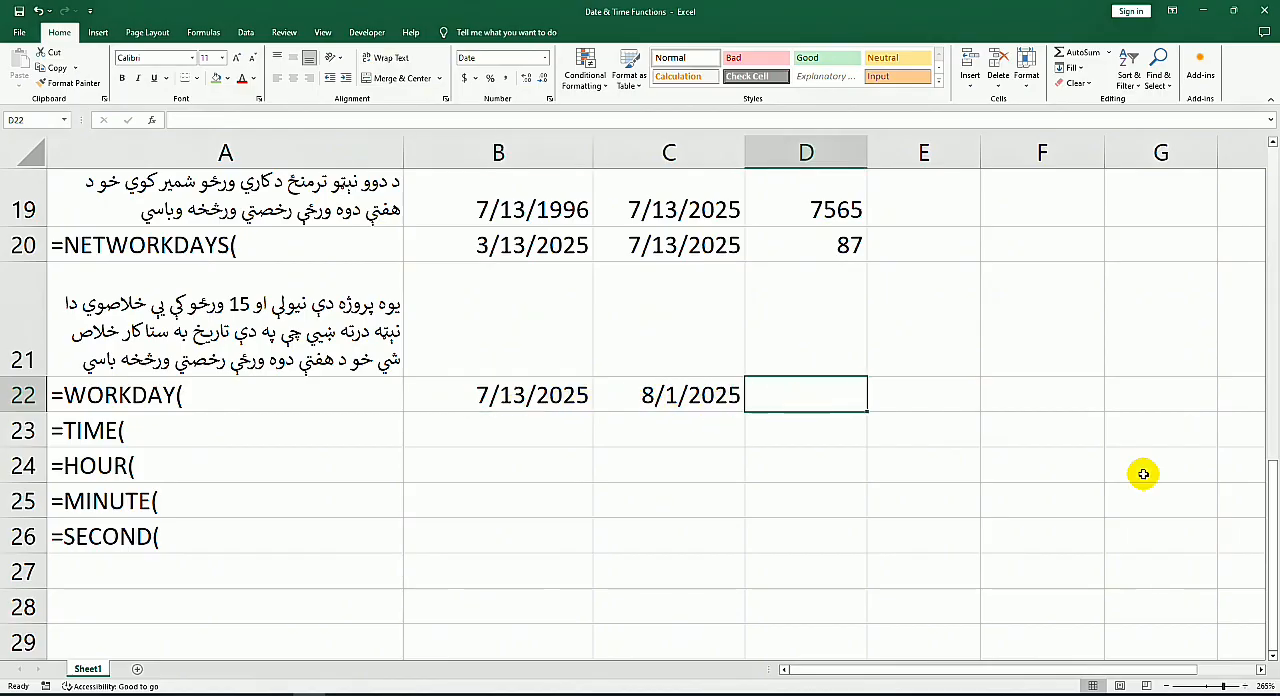
pyautogui.write('=wor')
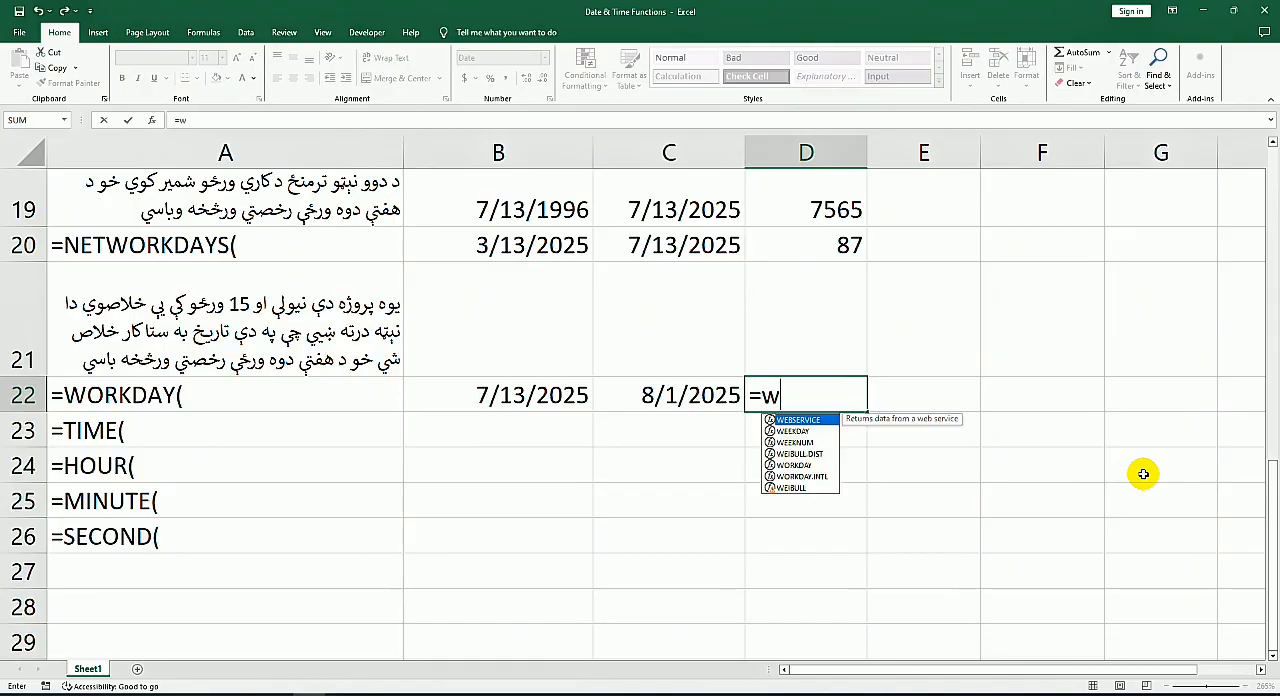
pyautogui.press('Tab')
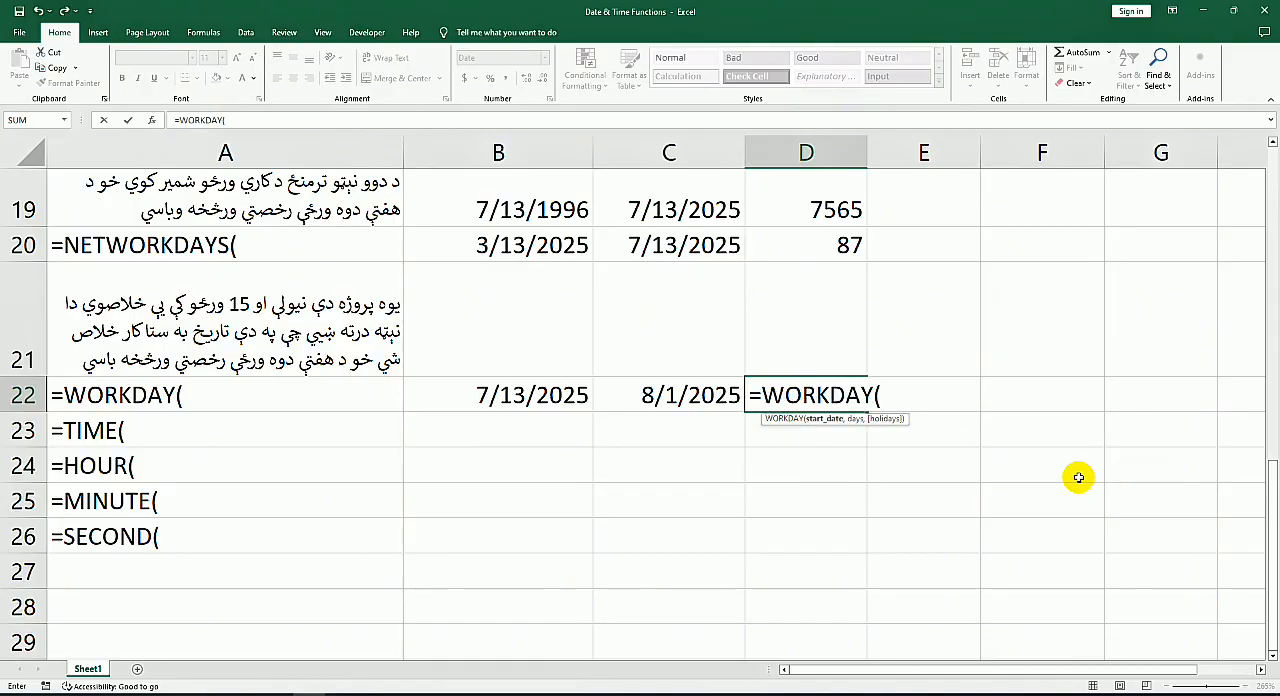
pyautogui.click(506, 396)
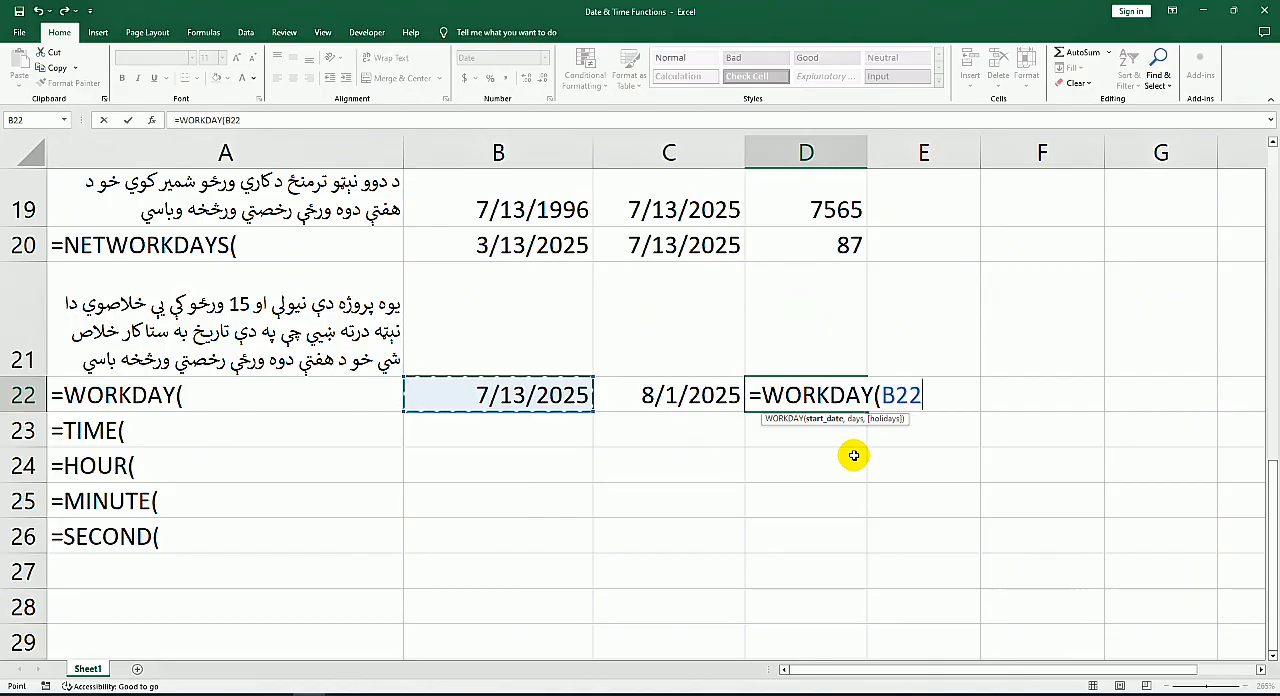
pyautogui.write('50')
pyautogui.press('BackSpace')
pyautogui.press('BackSpace')
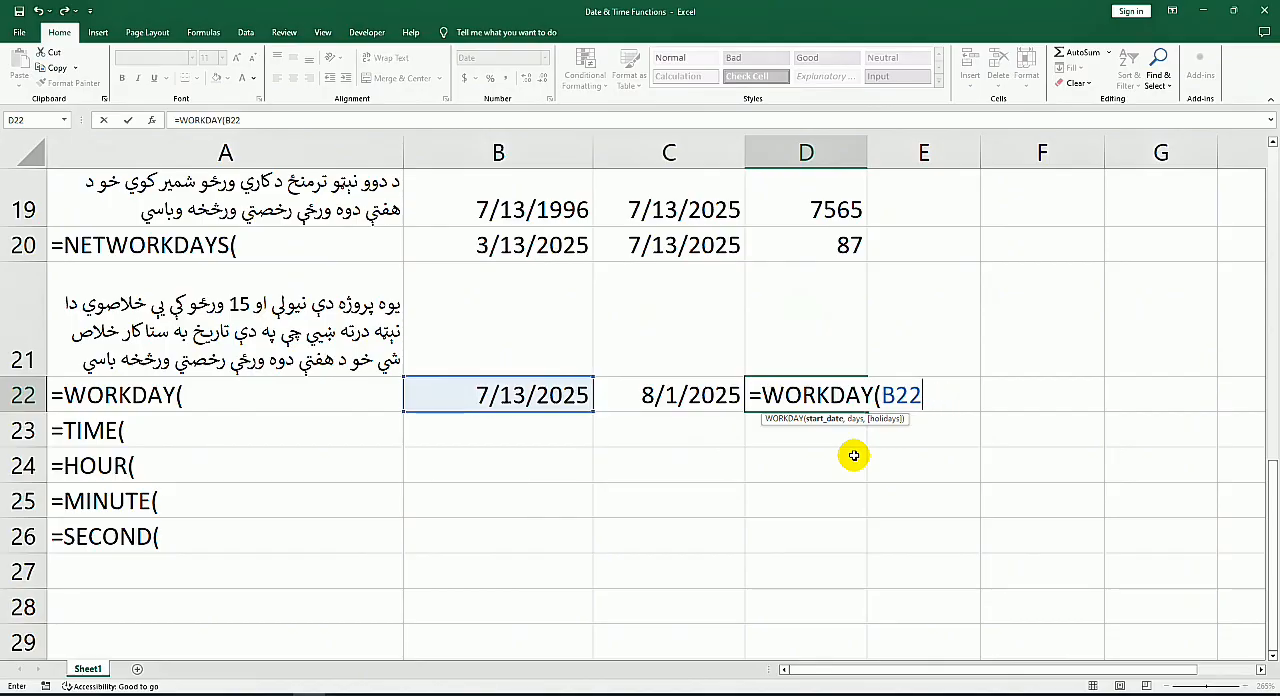
pyautogui.write(',50')
pyautogui.press('Return')
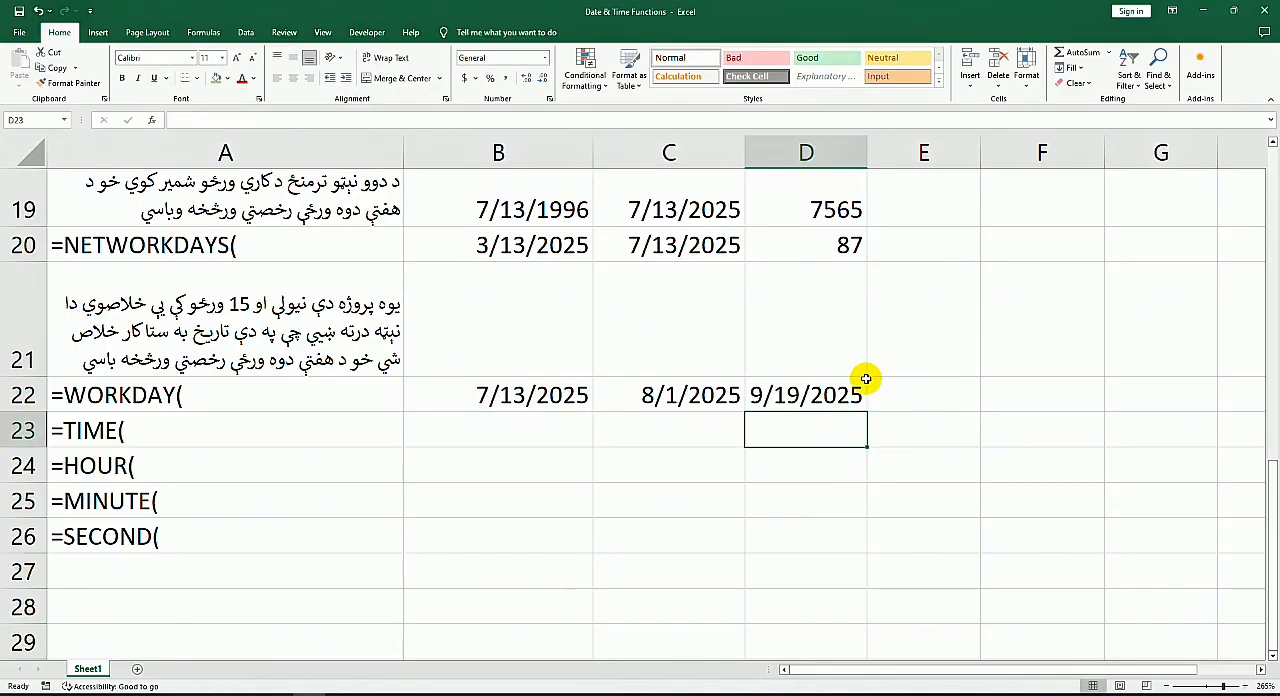
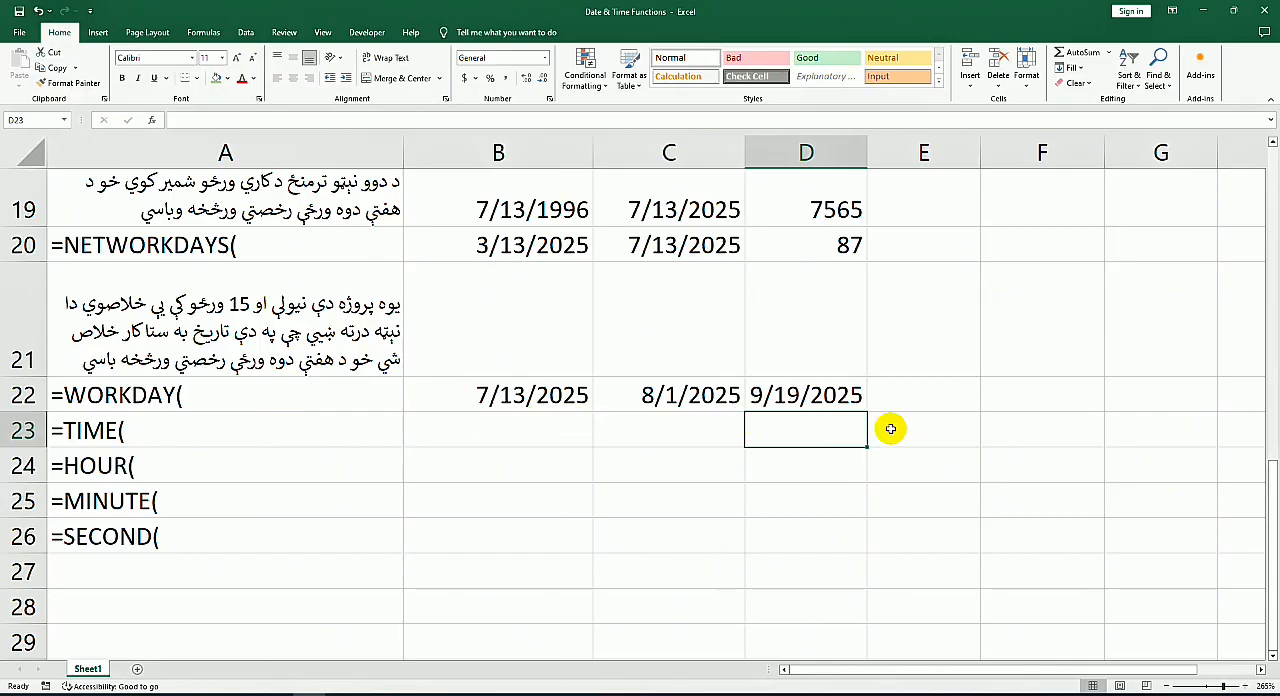
# Step: Build a time from 5 hours, 6 minutes and 0 seconds in B23 with =TIME(5,6,0)
pyautogui.click(95, 435)
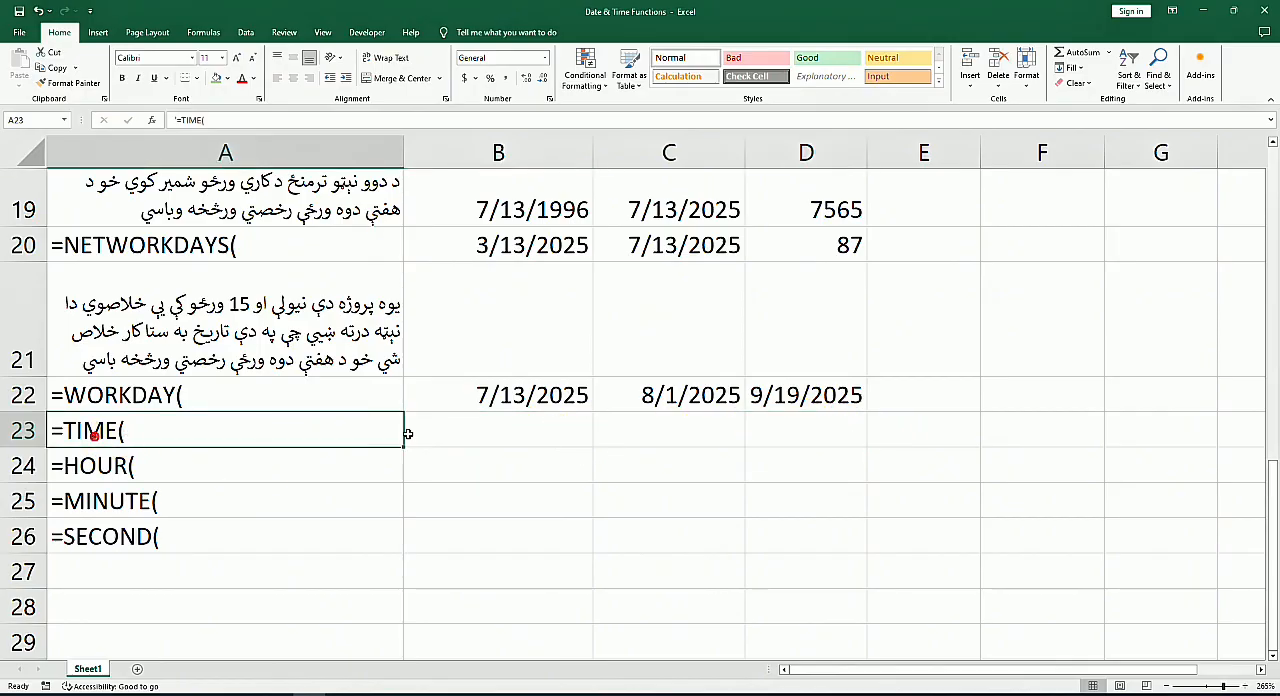
pyautogui.doubleClick(480, 434)
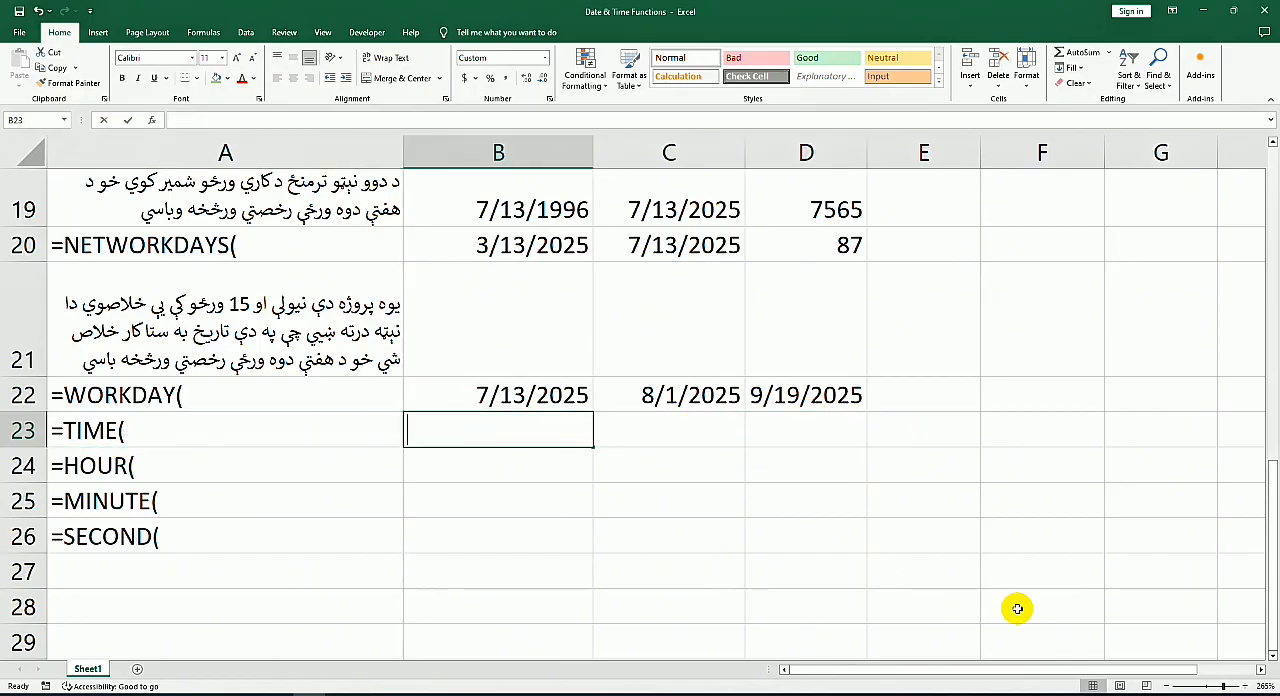
pyautogui.write('=tim')
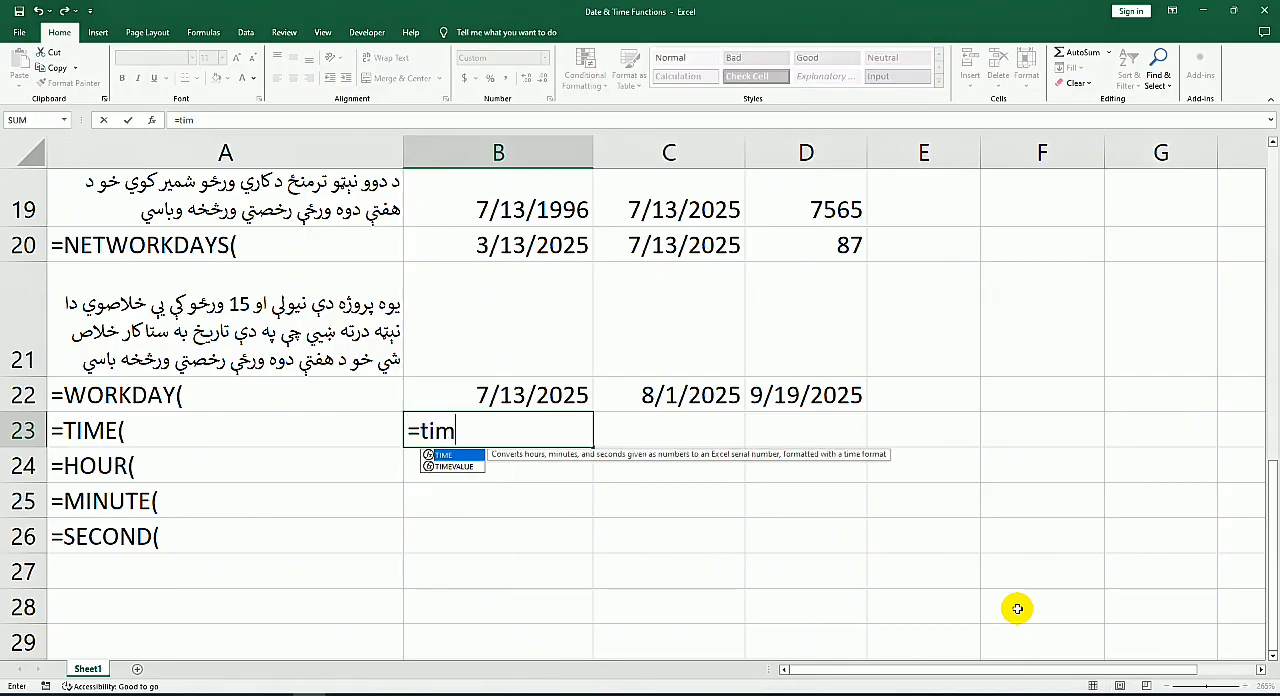
pyautogui.press('Tab')
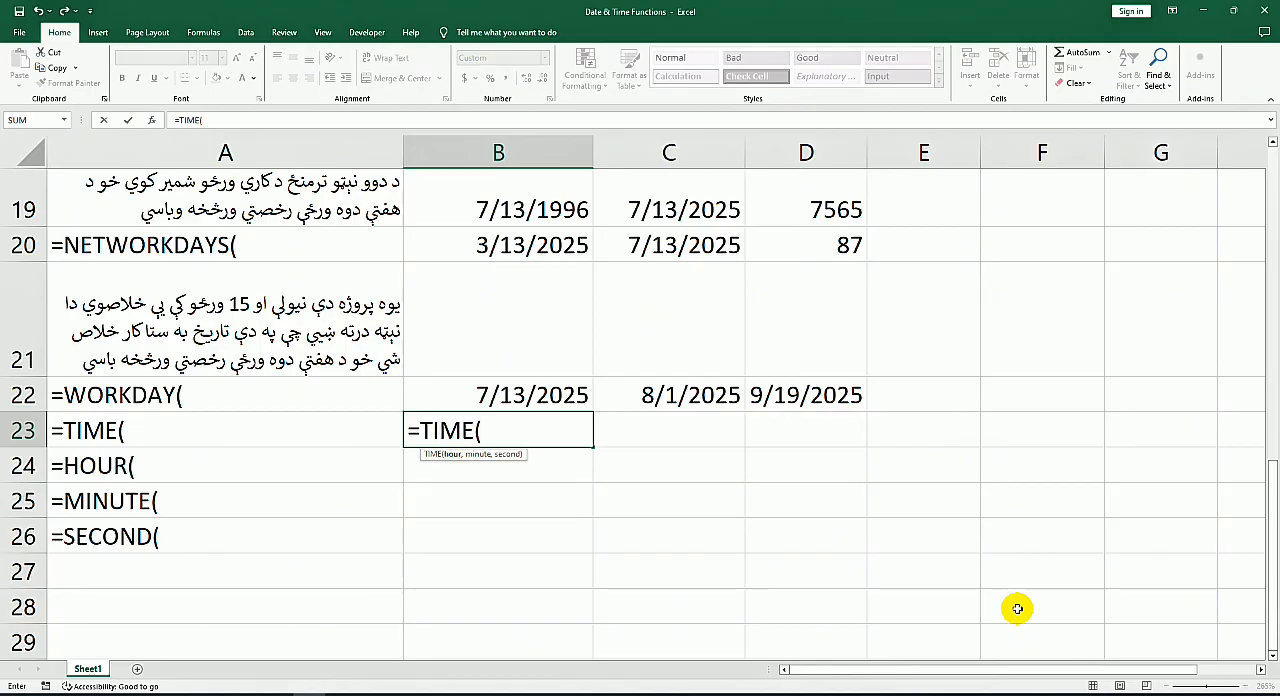
pyautogui.write('5,6,0')
pyautogui.press('Return')
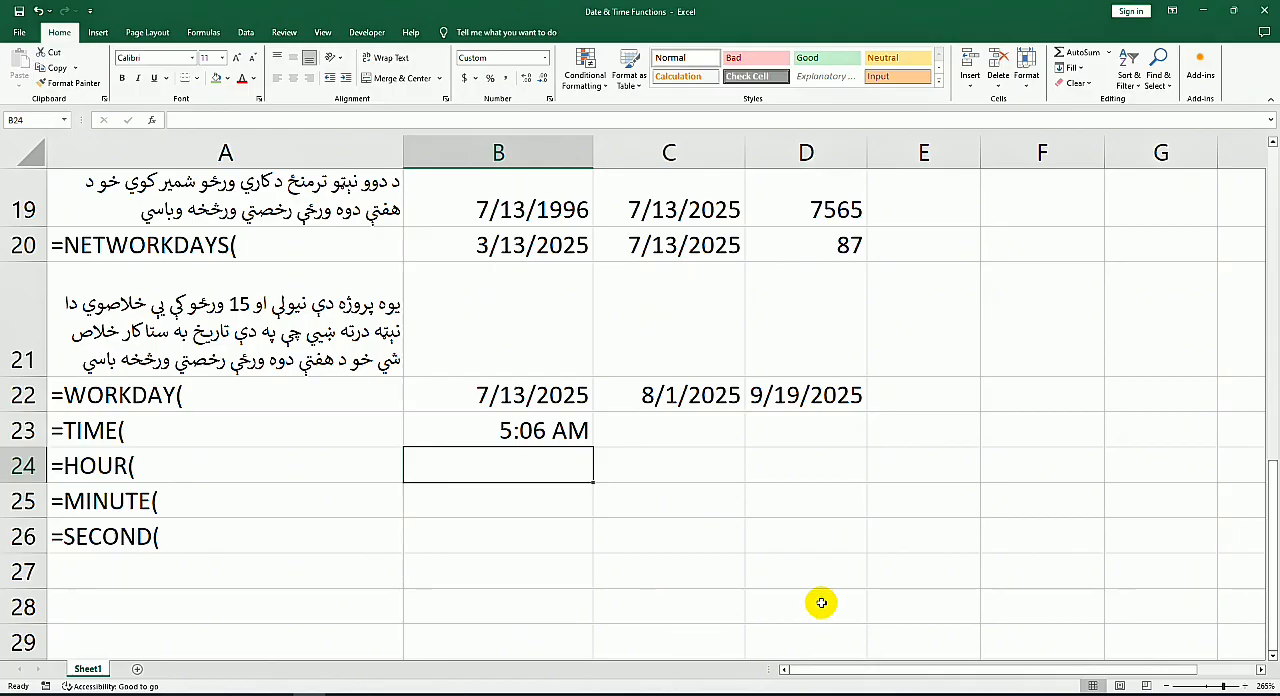
# Step: Extract the hour of the time in B23 into B24 with =HOUR(B23)
pyautogui.write('=hou')
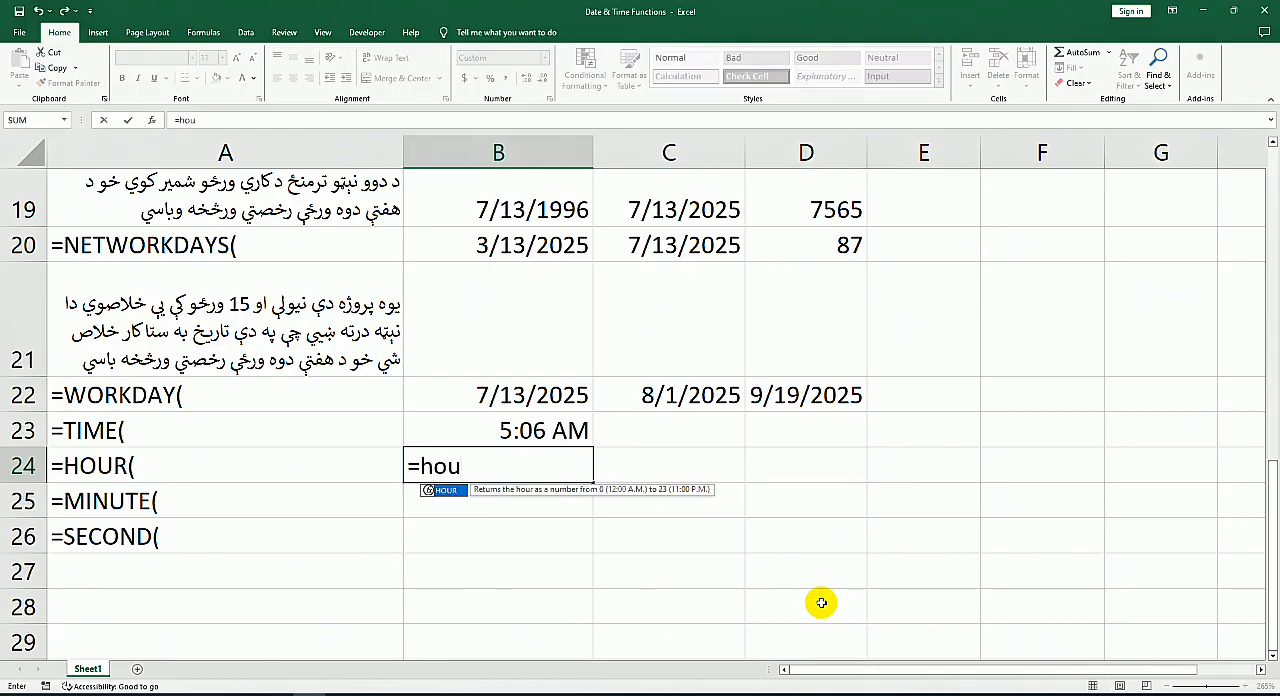
pyautogui.press('Tab')
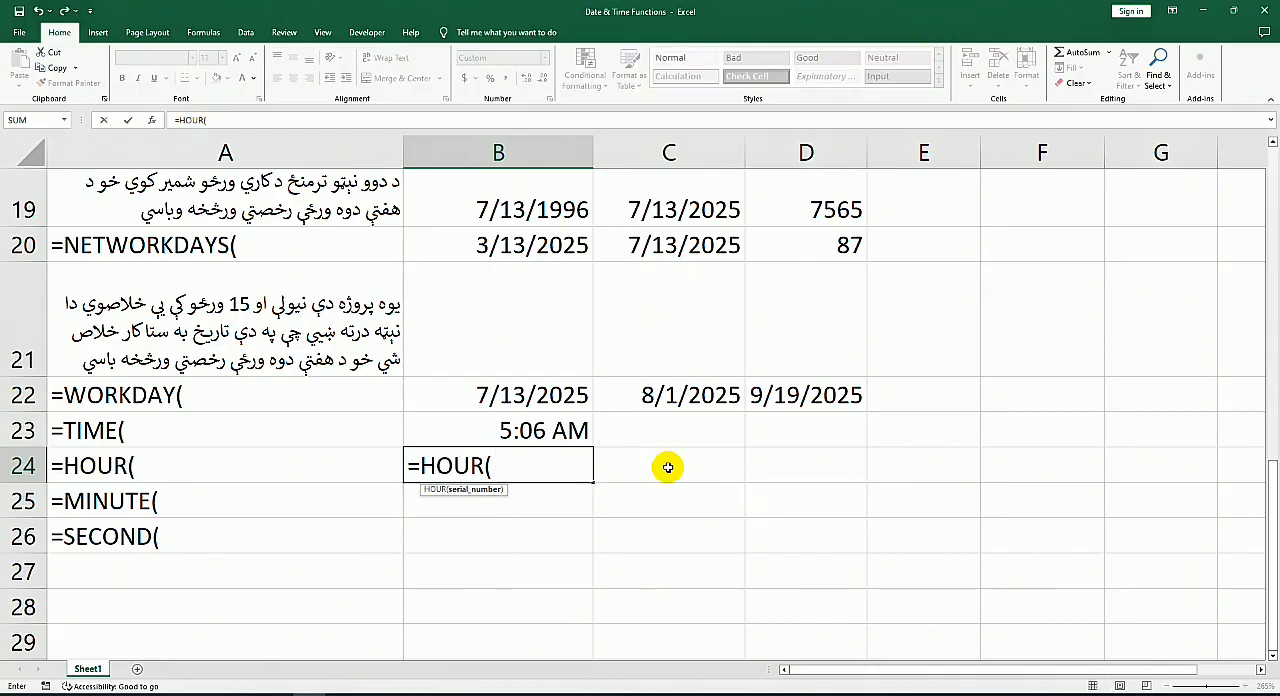
pyautogui.click(562, 436)
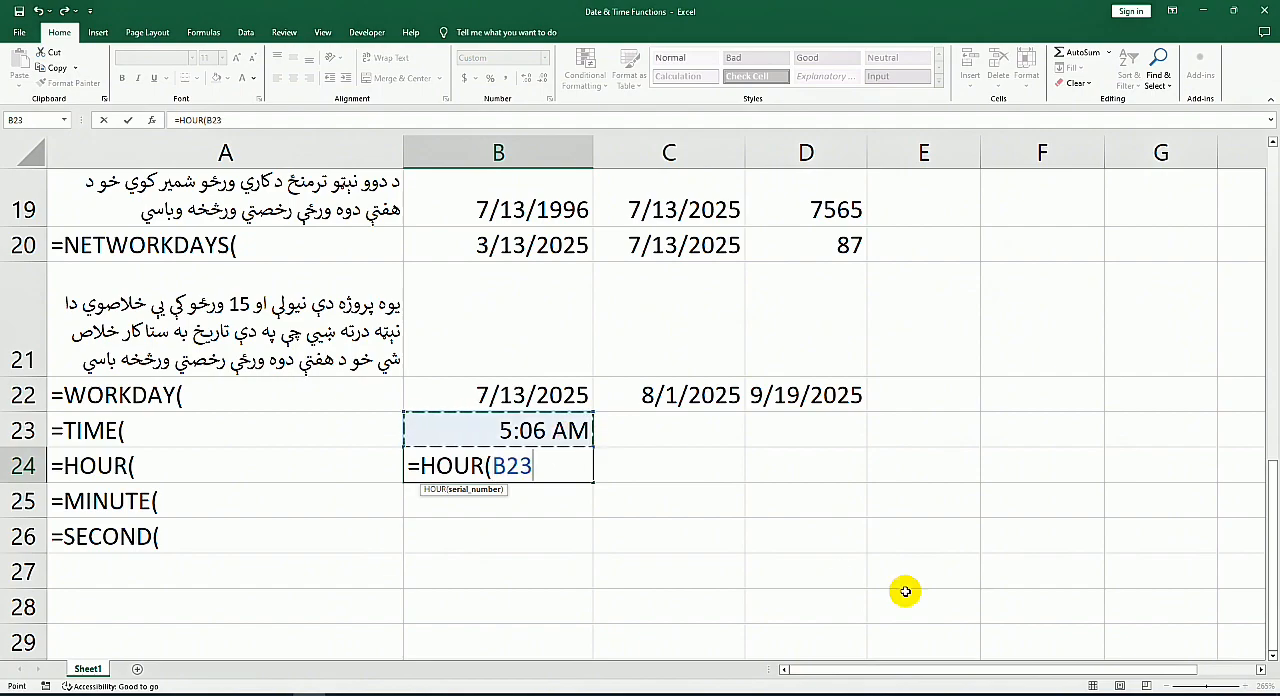
pyautogui.press('Return')
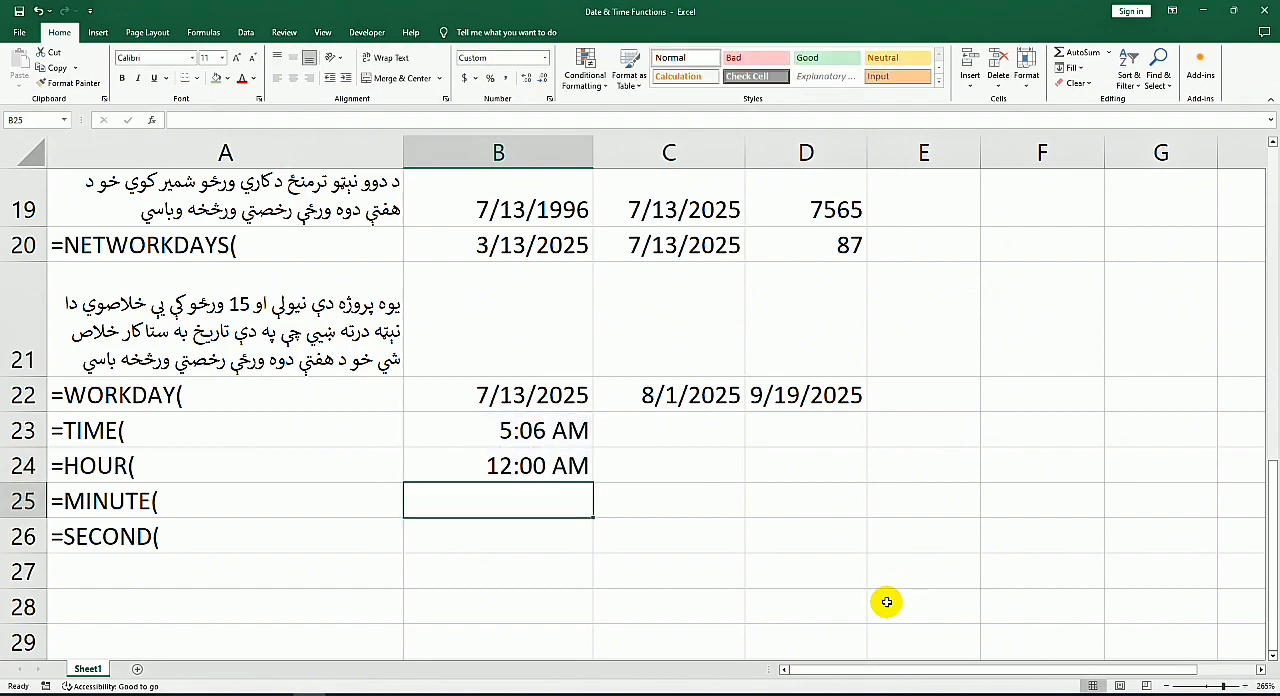
# Step: Apply the Time number format to the HOUR result in B24
pyautogui.click(533, 467)
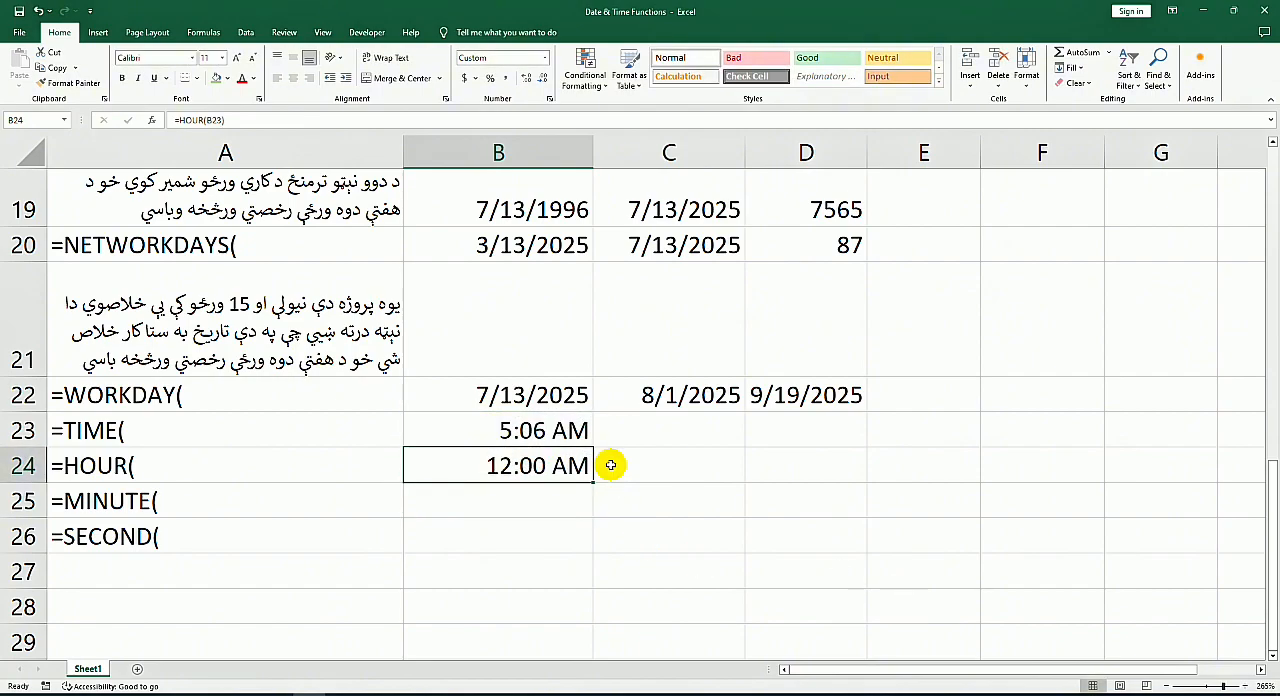
pyautogui.click(545, 58)
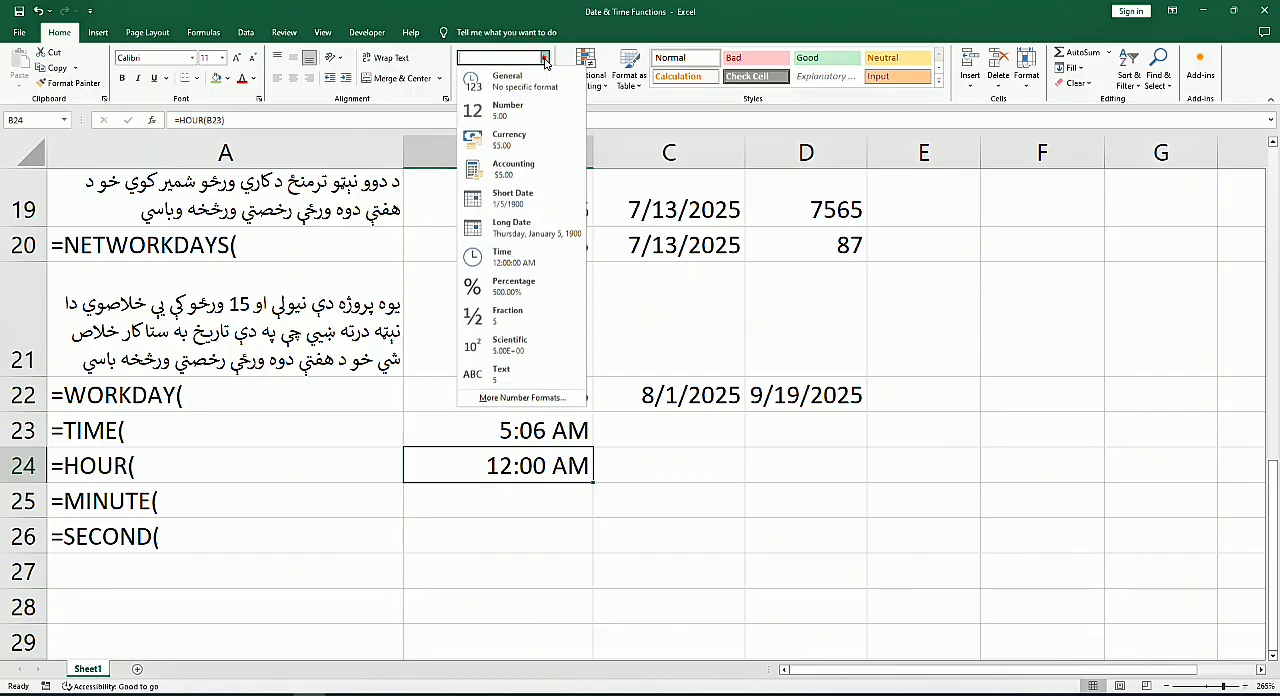
pyautogui.click(502, 256)
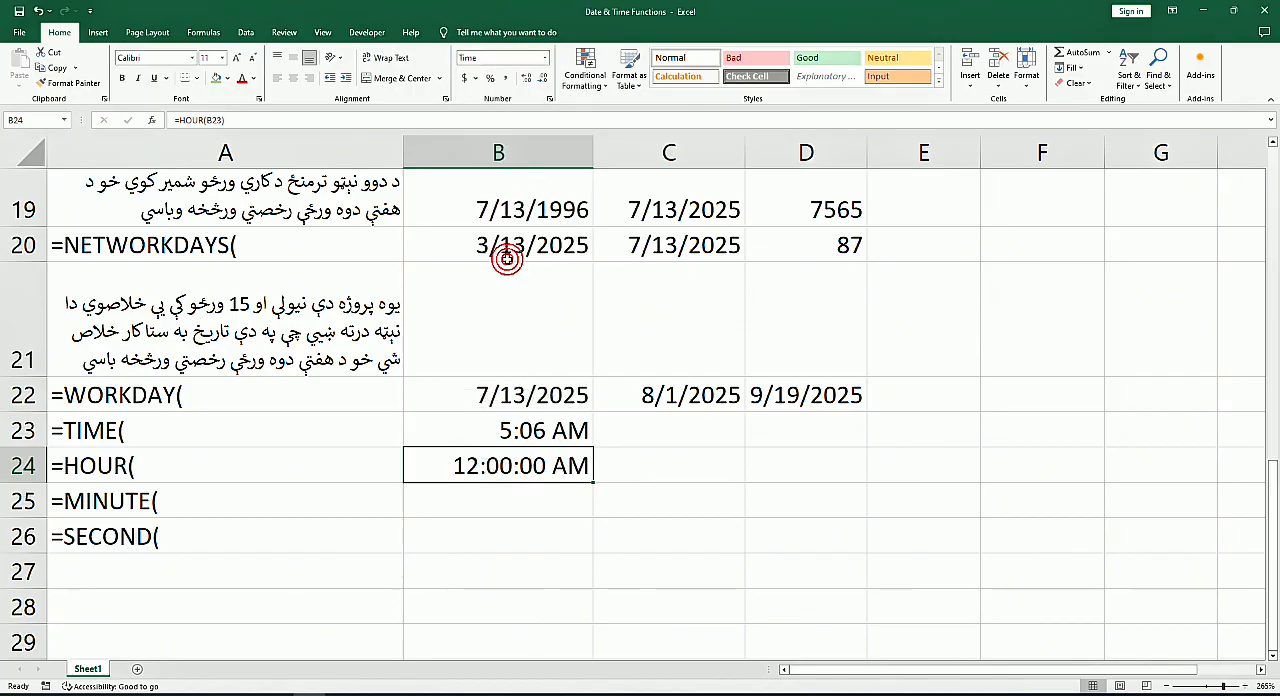
pyautogui.click(545, 58)
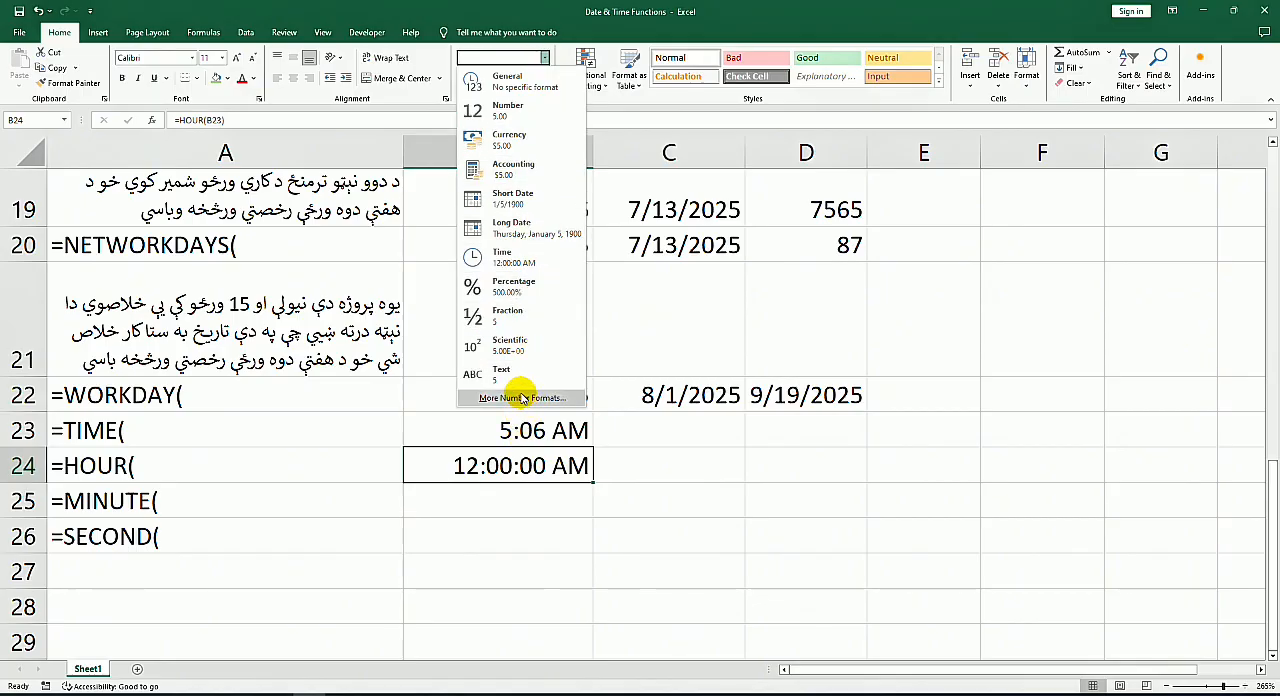
pyautogui.click(500, 466)
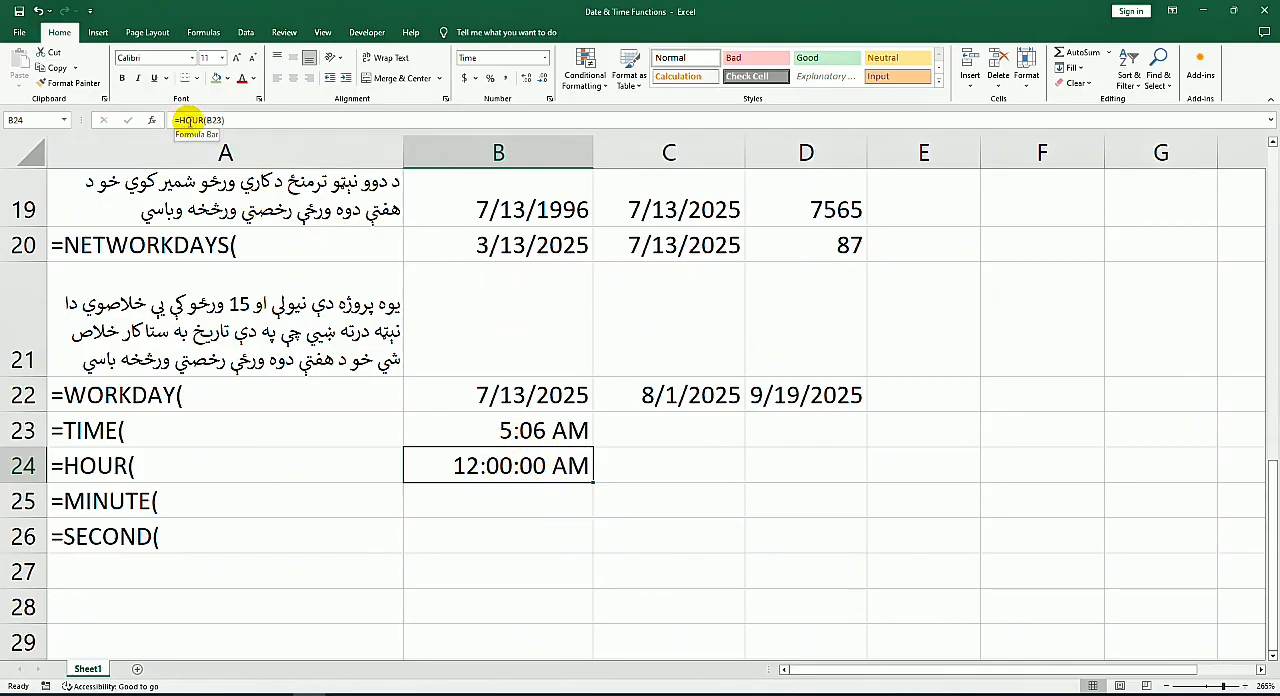
# Step: Try subtracting 12 from the hour in B24 by extending its formula to =HOUR(B23)-12
pyautogui.click(240, 121)
pyautogui.click(240, 121)
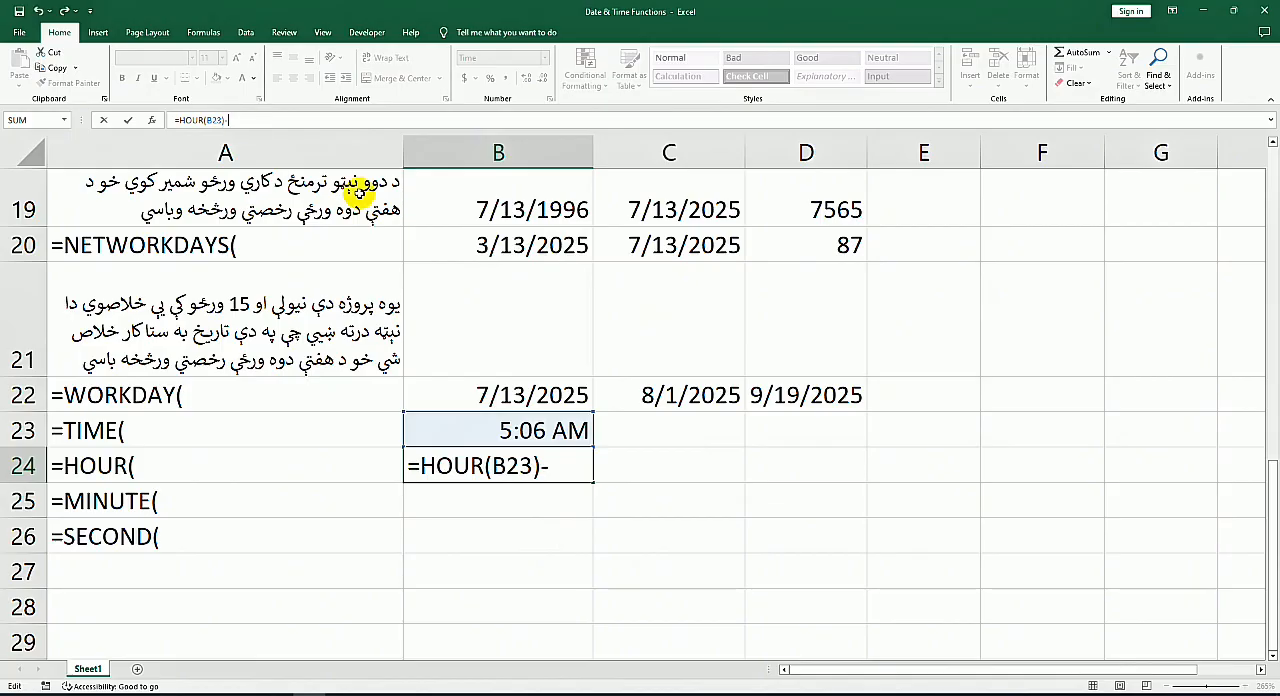
pyautogui.press('Return')
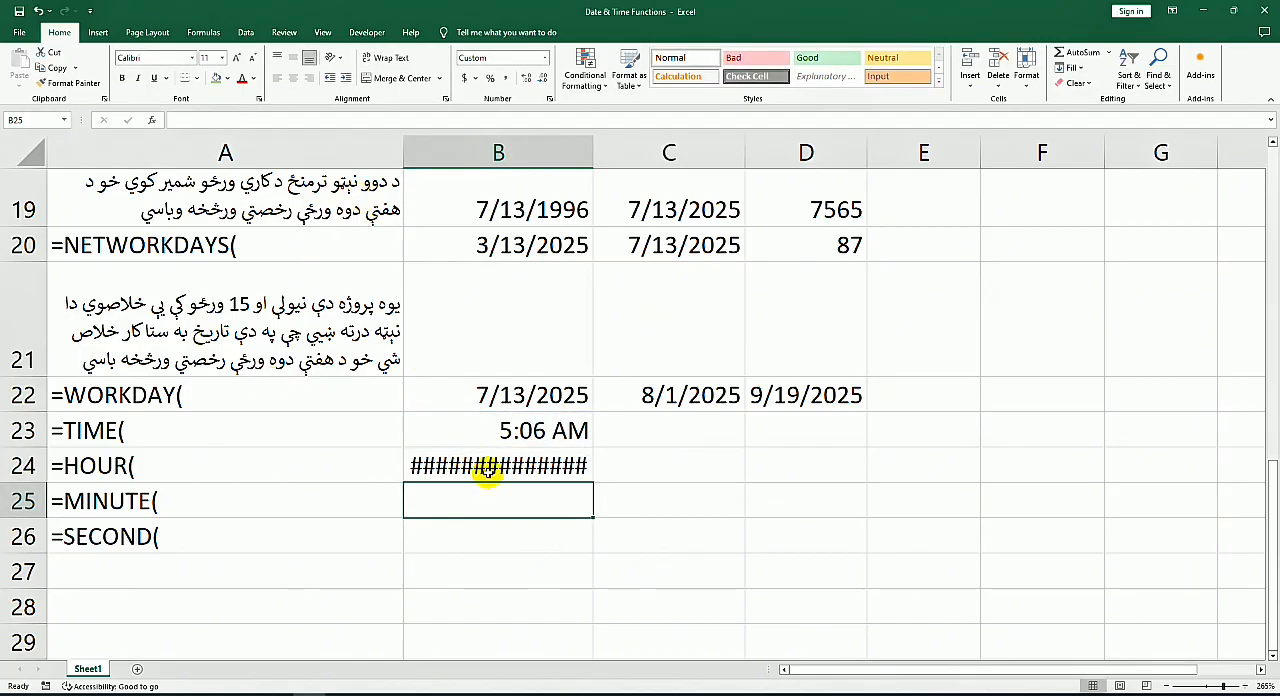
# Step: Clear the HOUR formula from B24 and enter the time 5:03 AM there instead
pyautogui.click(488, 470)
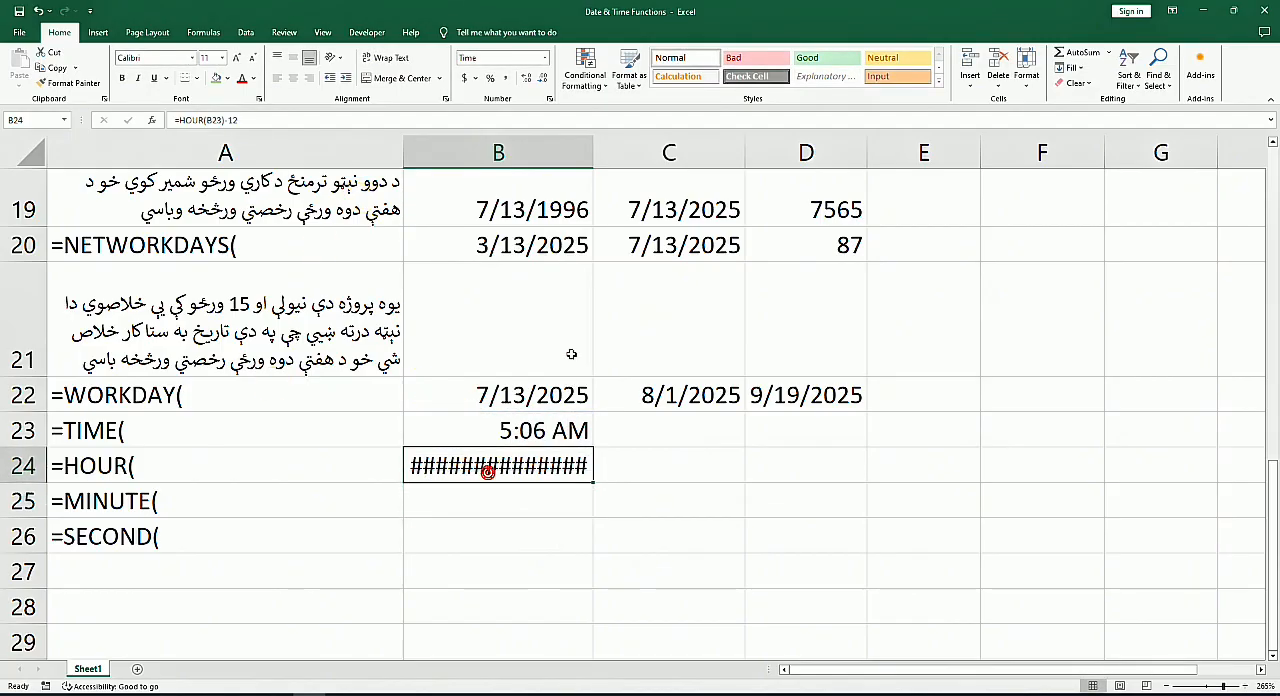
pyautogui.click(230, 120)
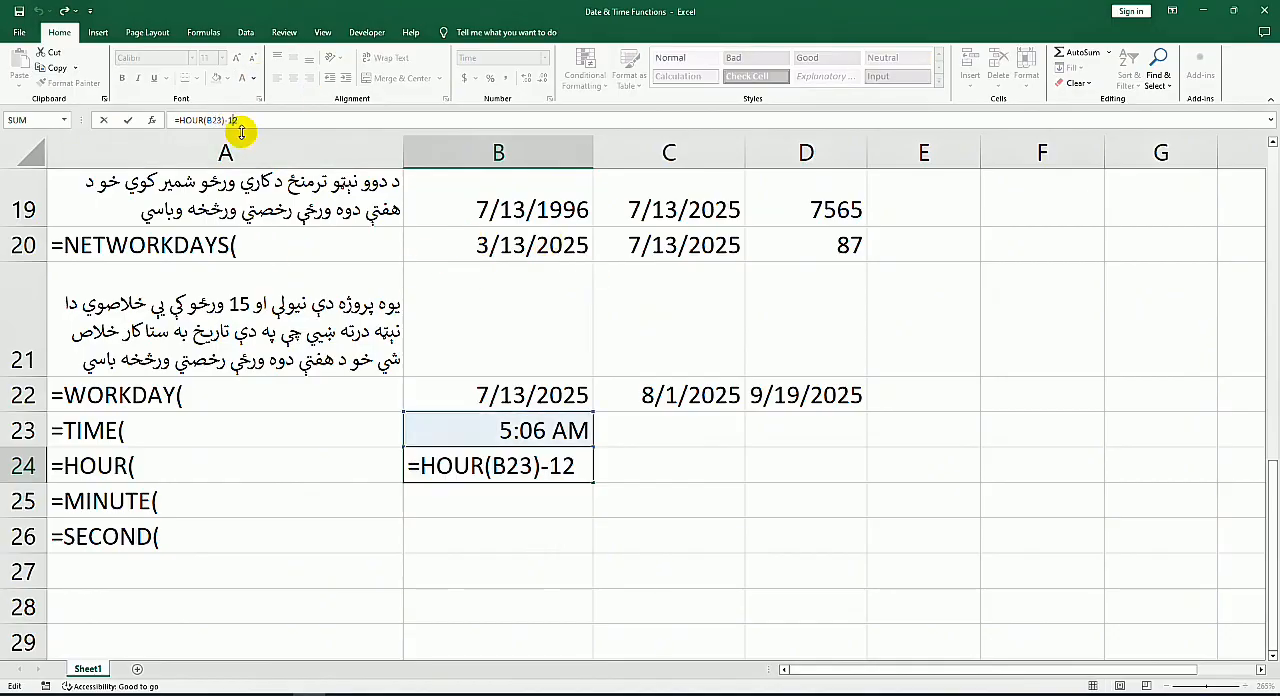
pyautogui.press('BackSpace')
pyautogui.press('BackSpace')
pyautogui.press('BackSpace')
pyautogui.press('BackSpace')
pyautogui.press('BackSpace')
pyautogui.press('BackSpace')
pyautogui.press('BackSpace')
pyautogui.press('BackSpace')
pyautogui.press('BackSpace')
pyautogui.press('BackSpace')
pyautogui.press('BackSpace')
pyautogui.press('BackSpace')
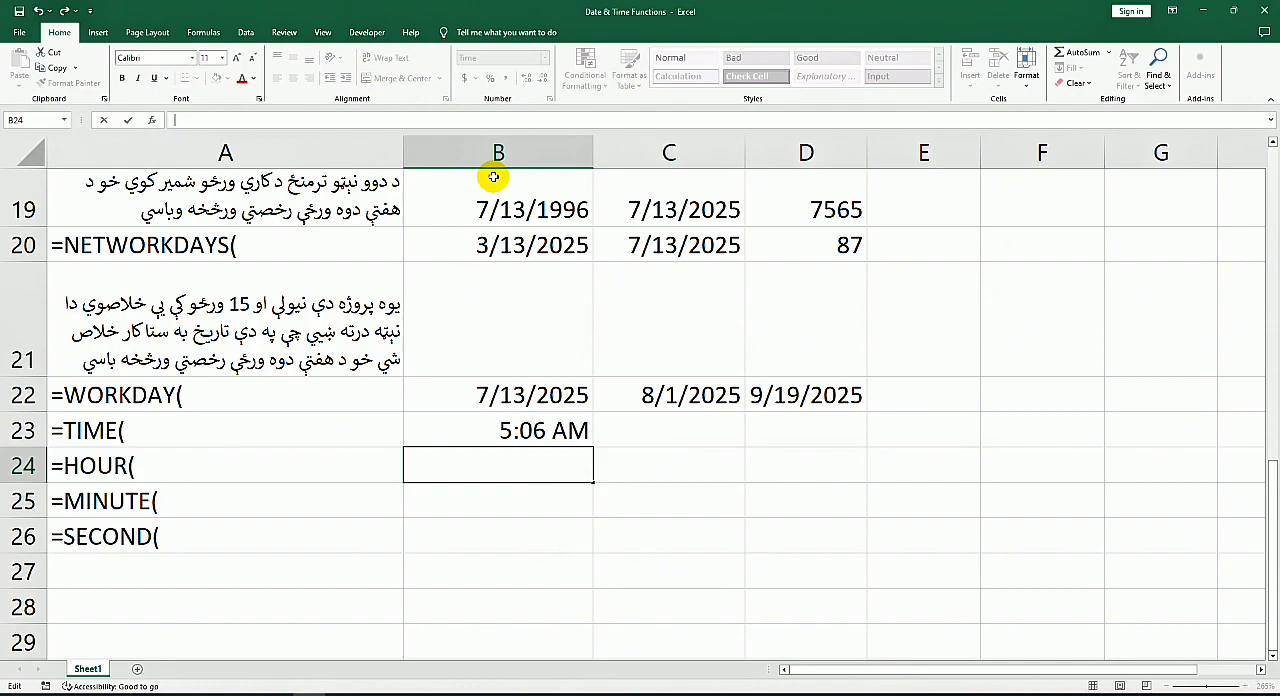
pyautogui.click(571, 497)
pyautogui.click(527, 440)
pyautogui.click(490, 451)
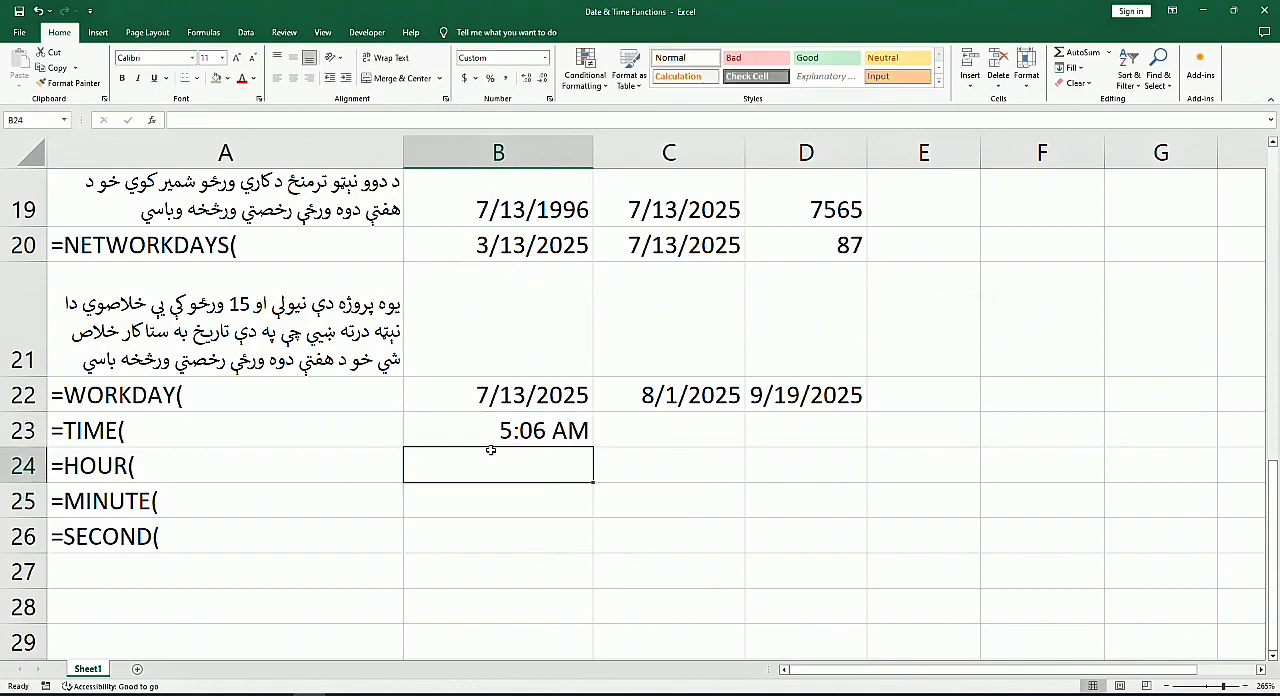
pyautogui.write('5:03 AM')
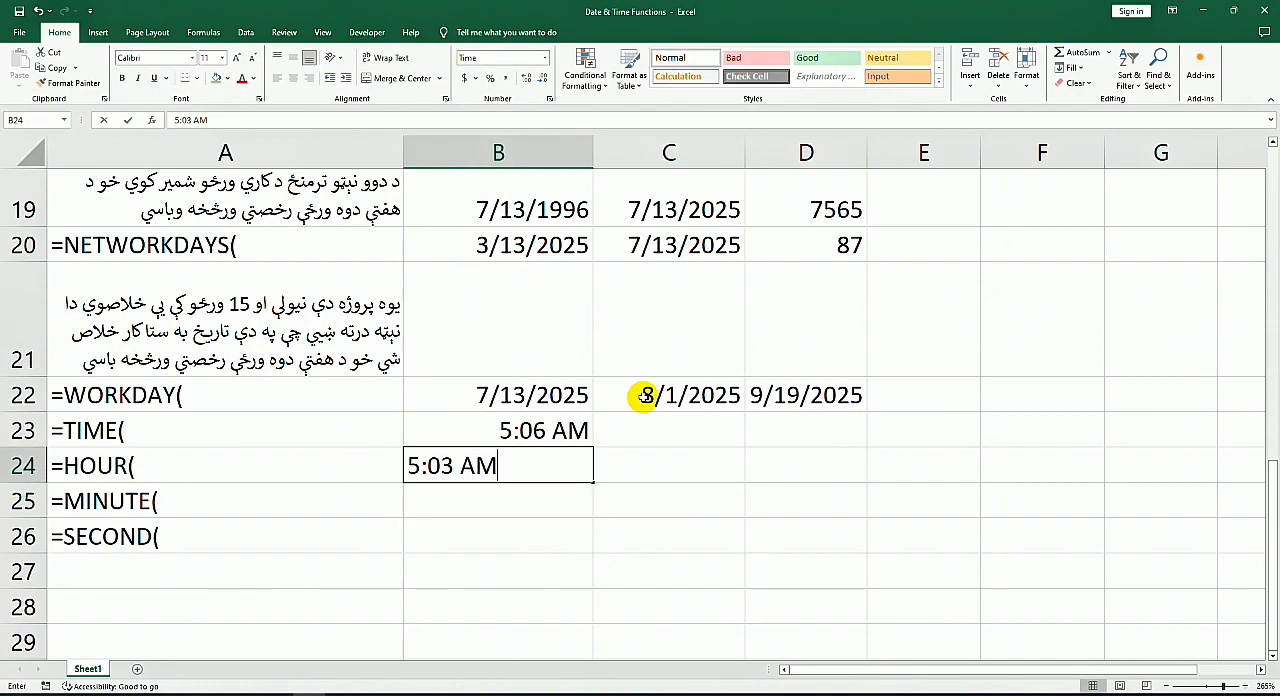
pyautogui.click(640, 464)
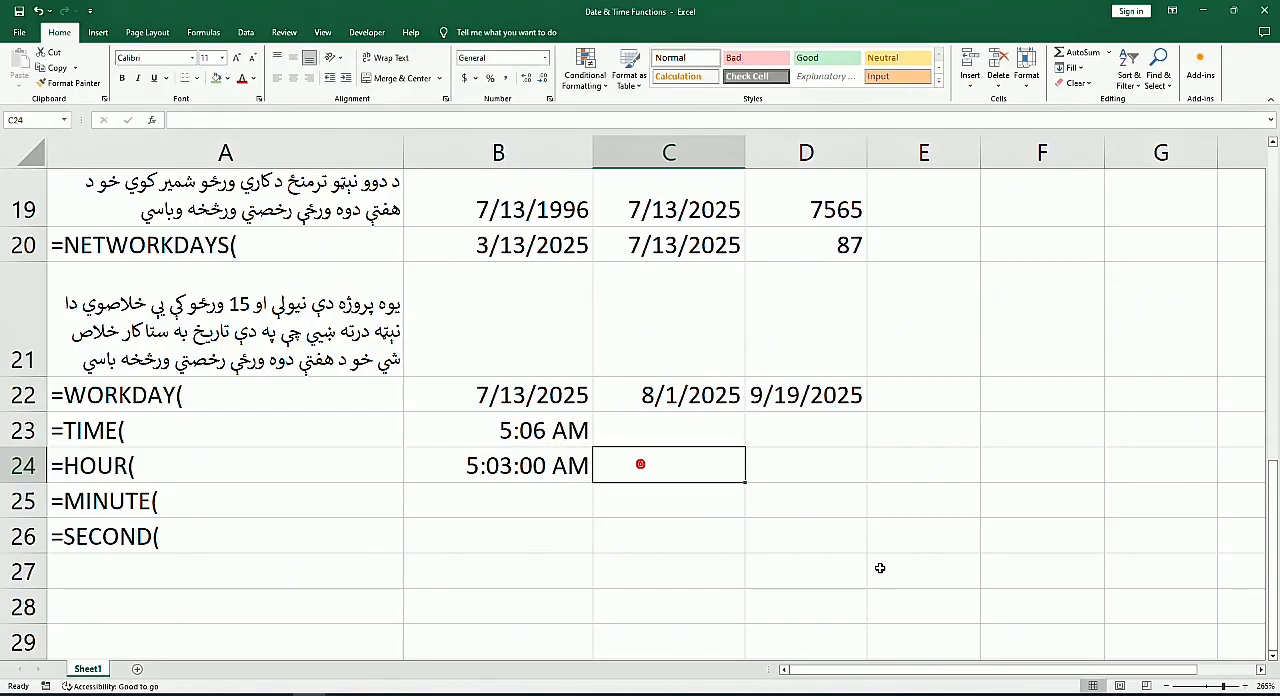
# Step: Extract the hour of the time in B24 into C24 with =HOUR(B24)
pyautogui.write('=')
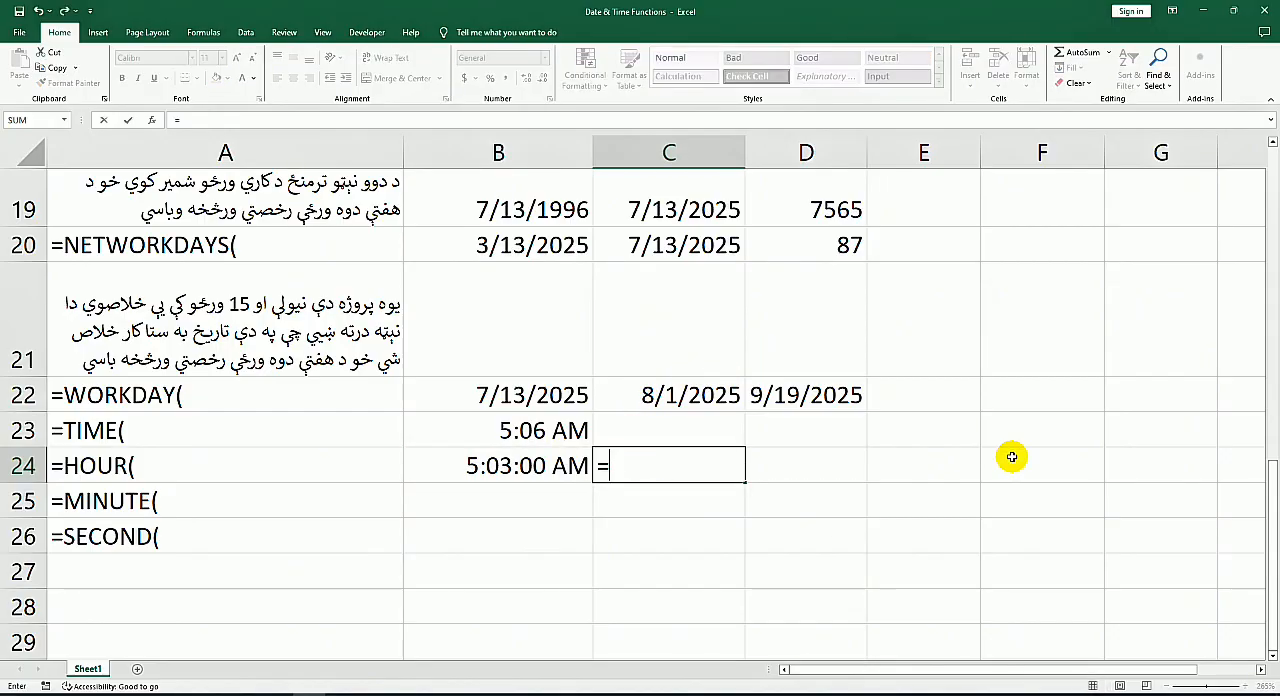
pyautogui.write('h')
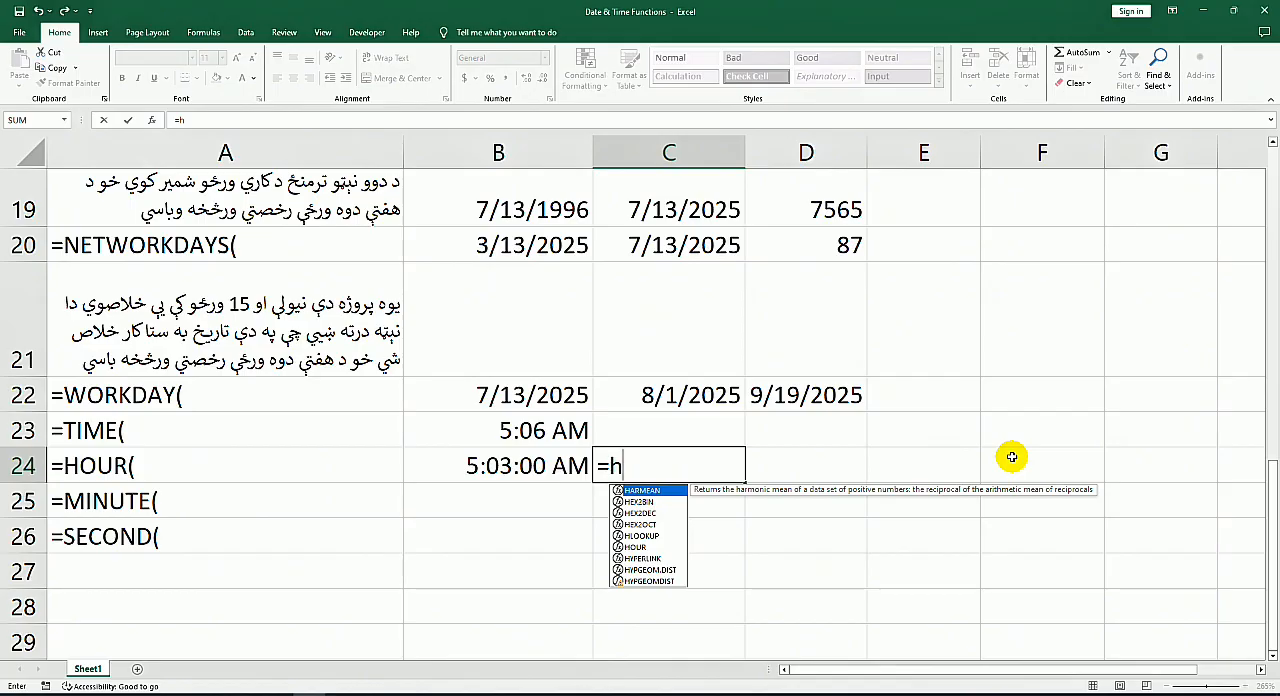
pyautogui.write('ou')
pyautogui.press('Tab')
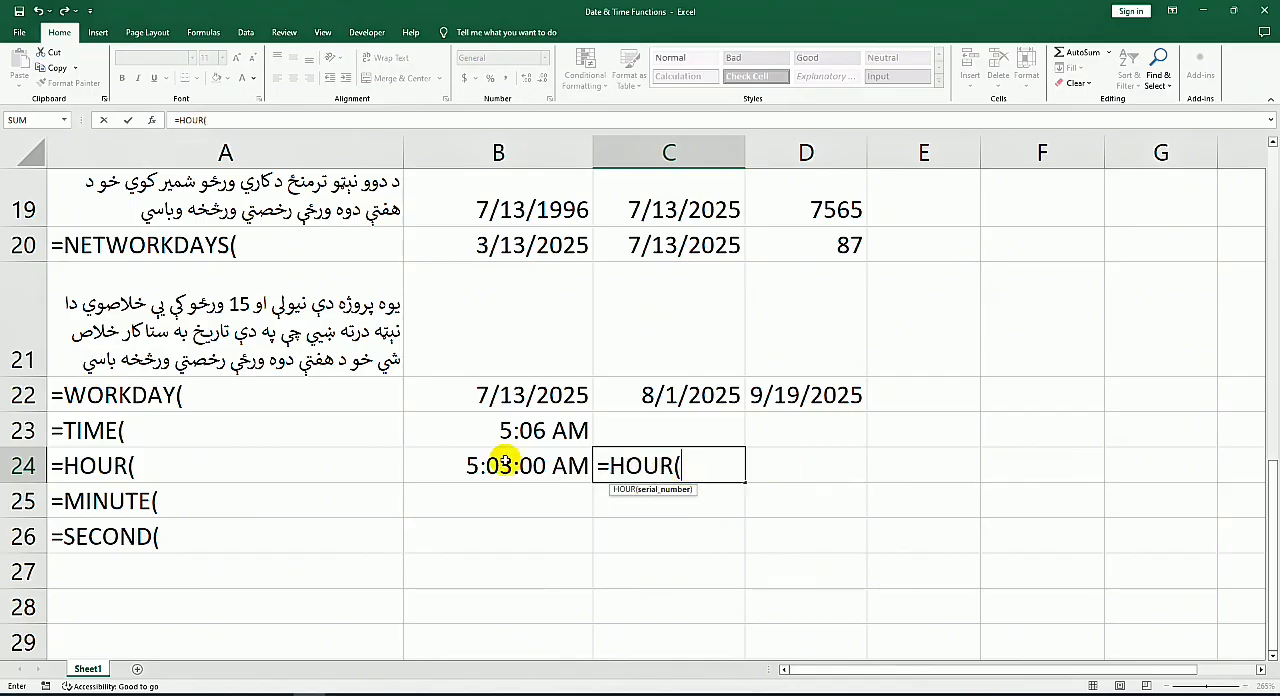
pyautogui.click(472, 456)
pyautogui.press('Return')
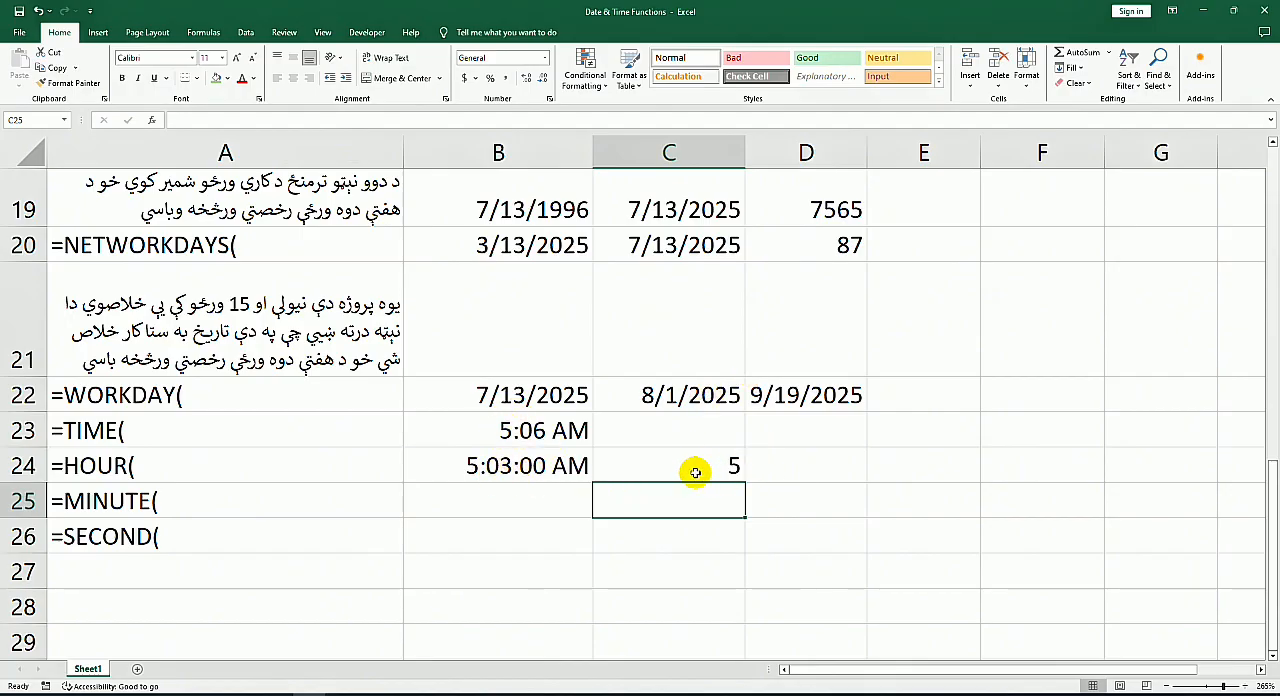
pyautogui.click(692, 466)
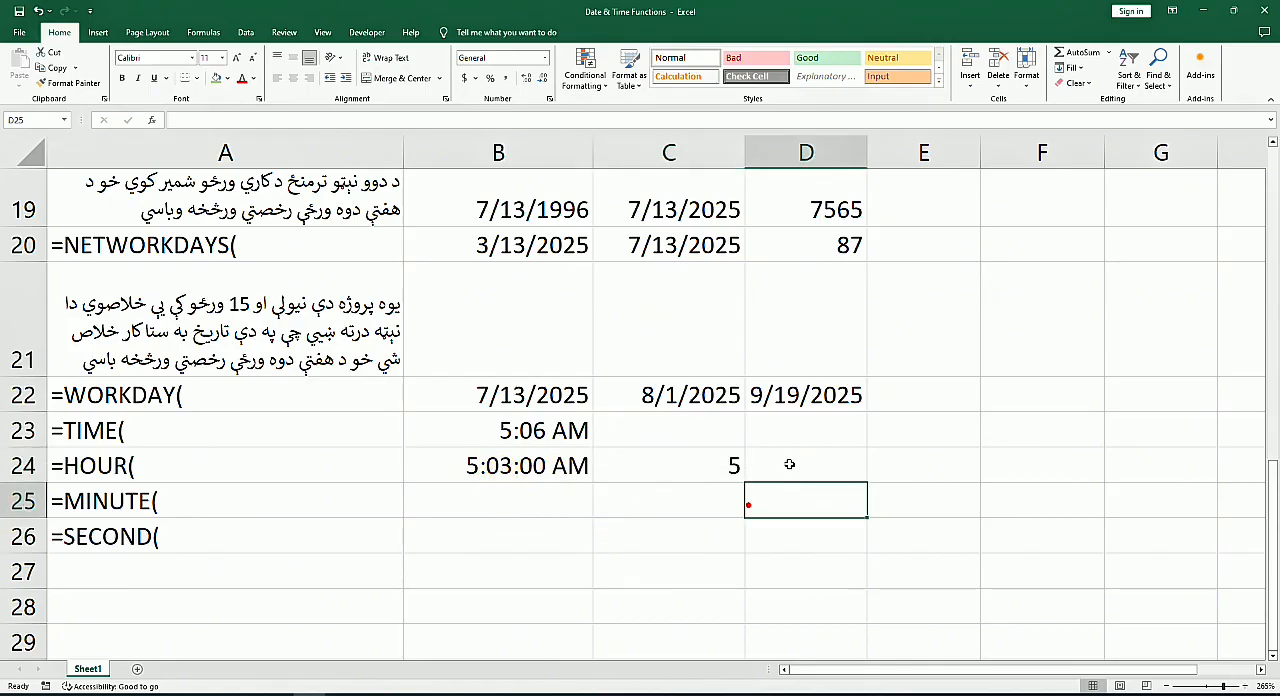
pyautogui.click(656, 490)
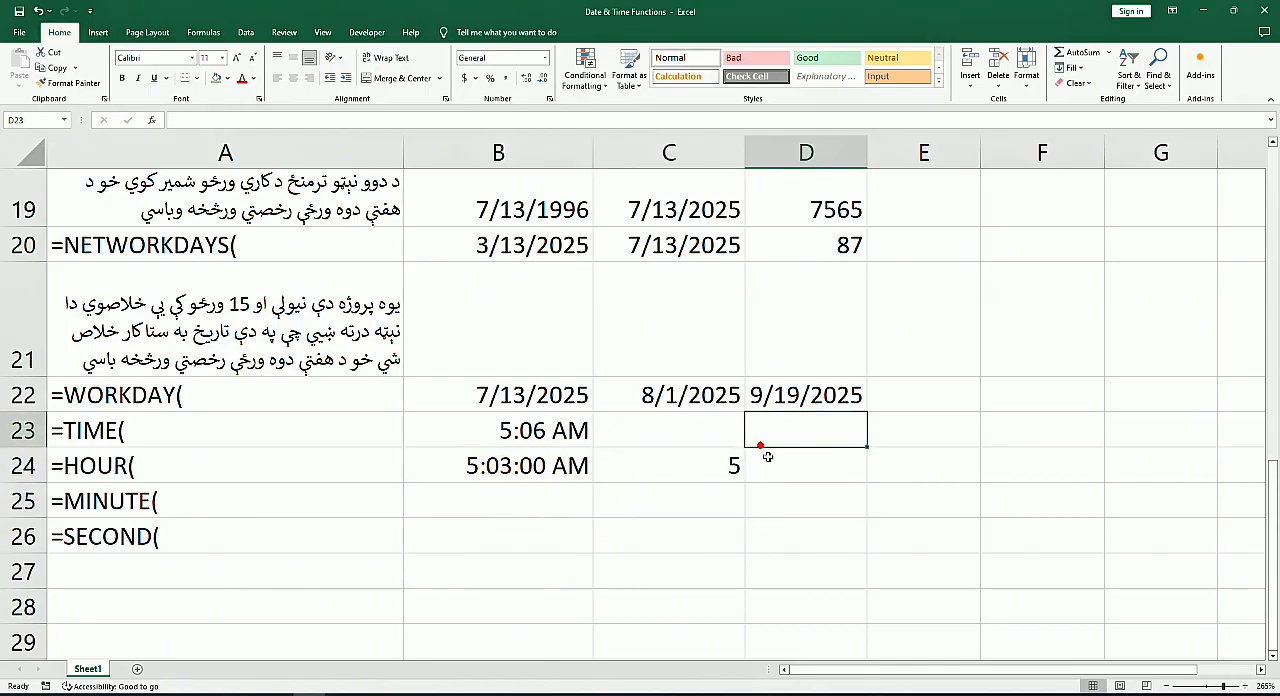
pyautogui.click(662, 462)
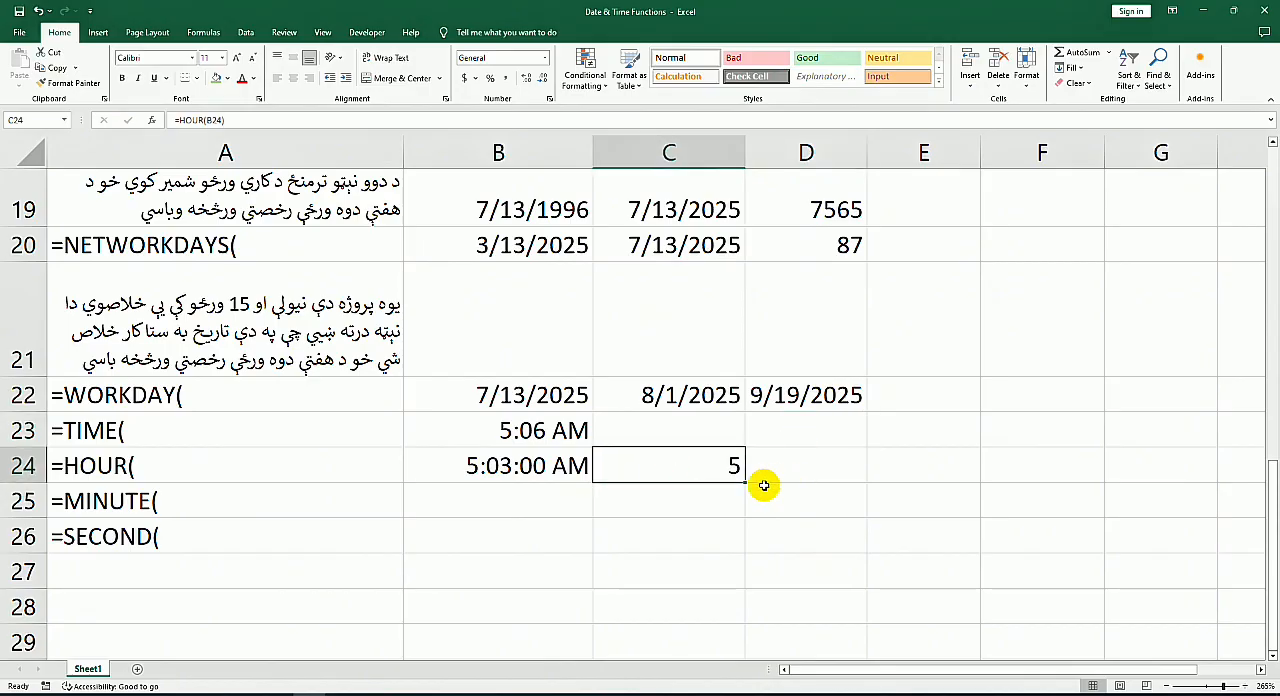
# Step: Enter the column headings name, S Hour, E Hour and Total Hour across D24 to G24
pyautogui.click(811, 457)
pyautogui.write('name')
pyautogui.press('Tab')
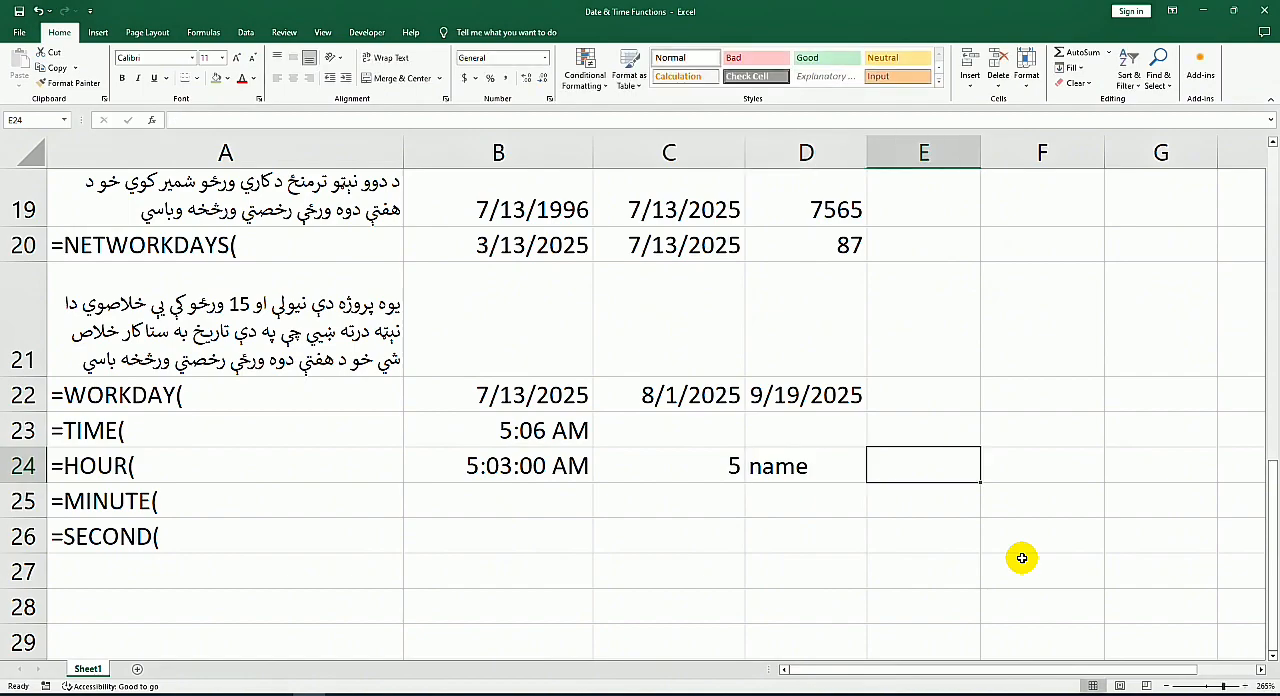
pyautogui.write('hou')
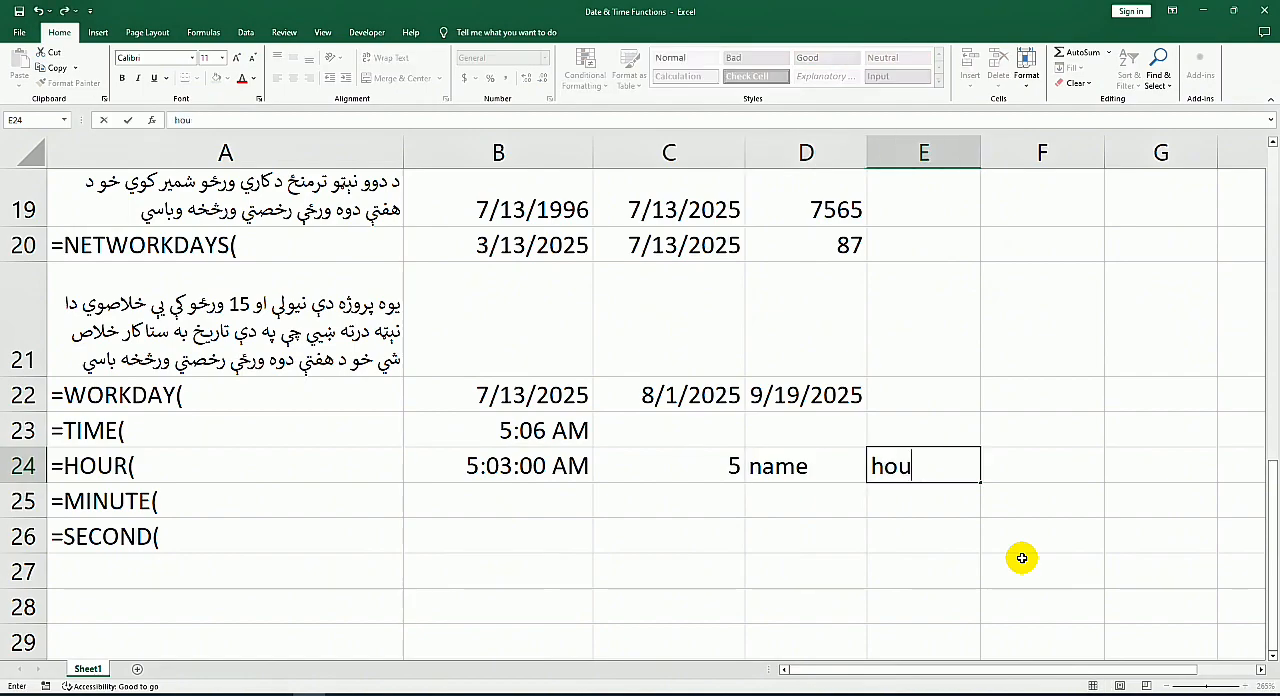
pyautogui.write('S Hour')
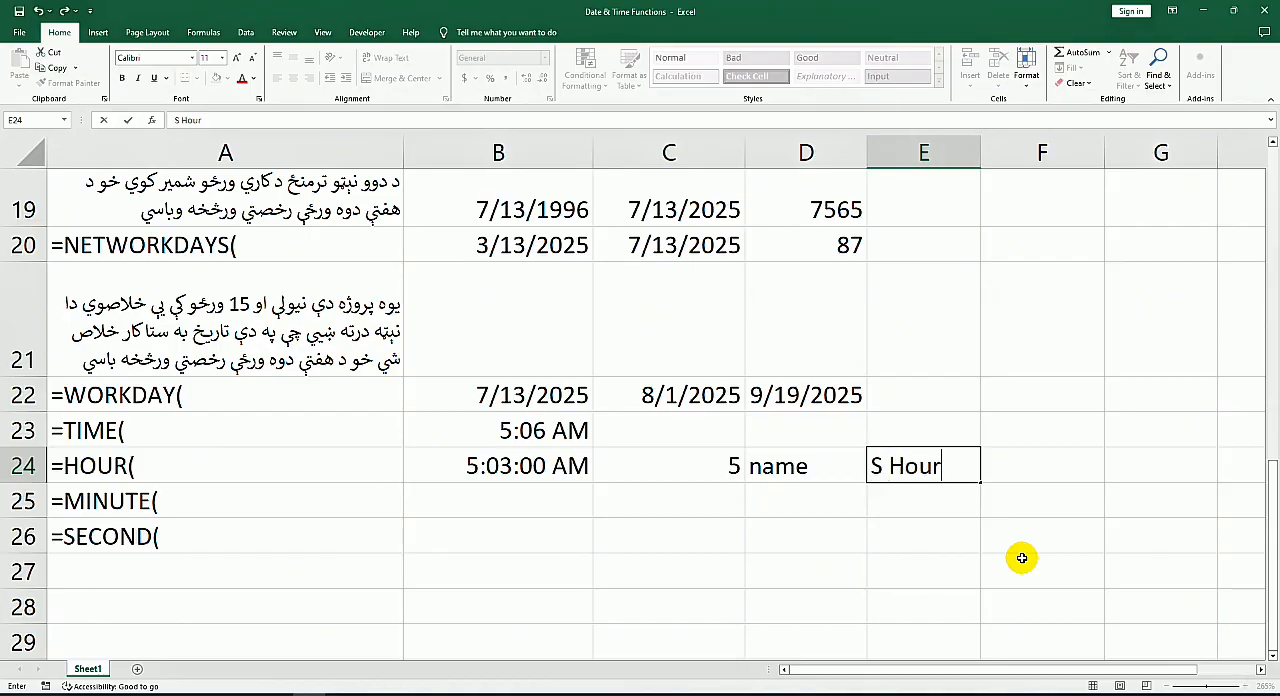
pyautogui.press('Tab')
pyautogui.write('E')
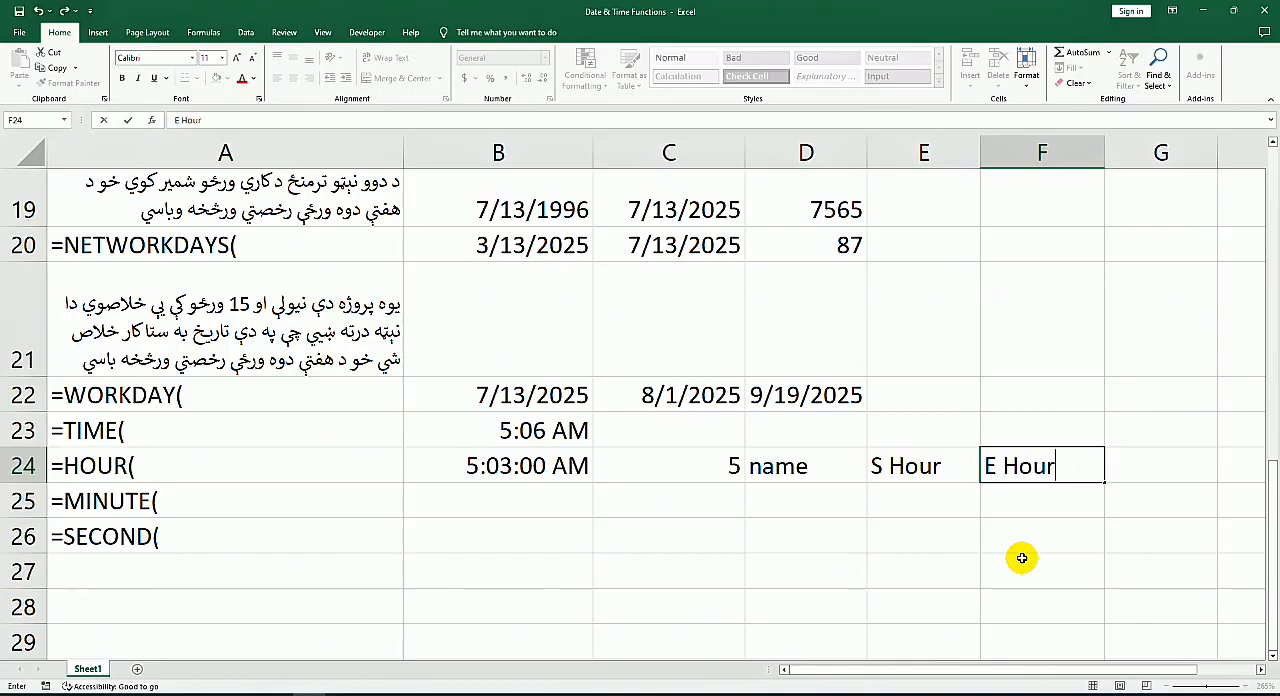
pyautogui.press('Tab')
pyautogui.write('To')
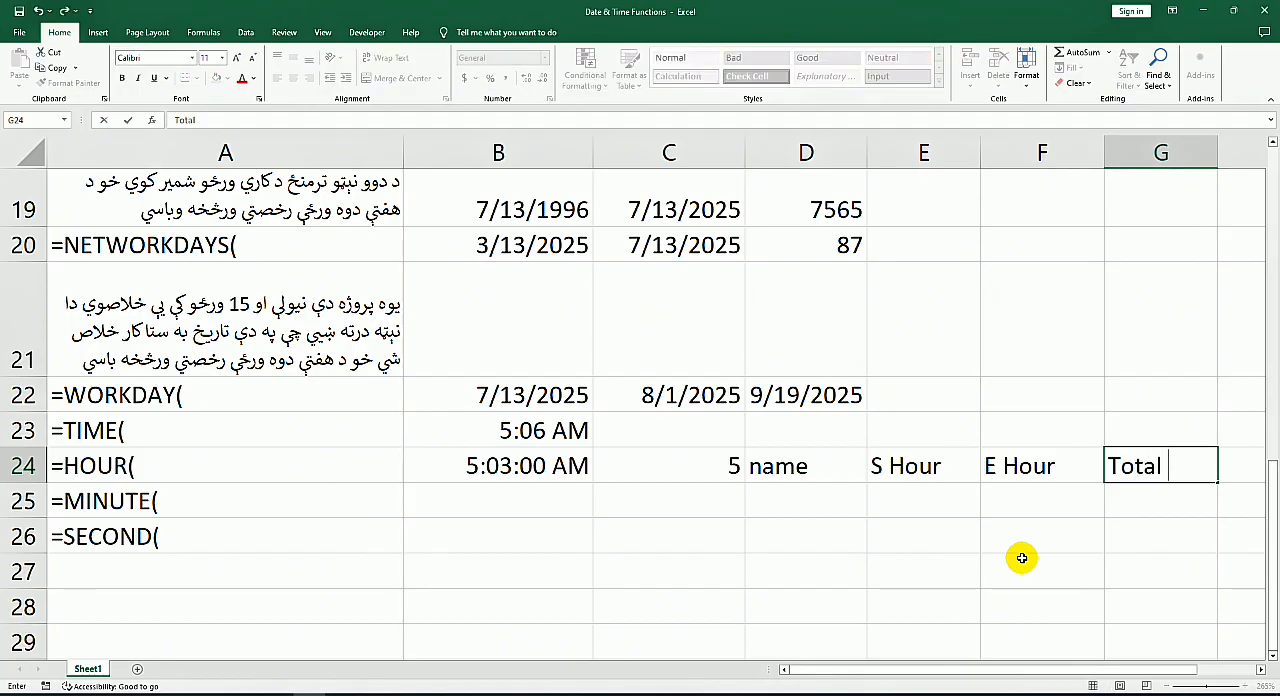
pyautogui.press('Tab')
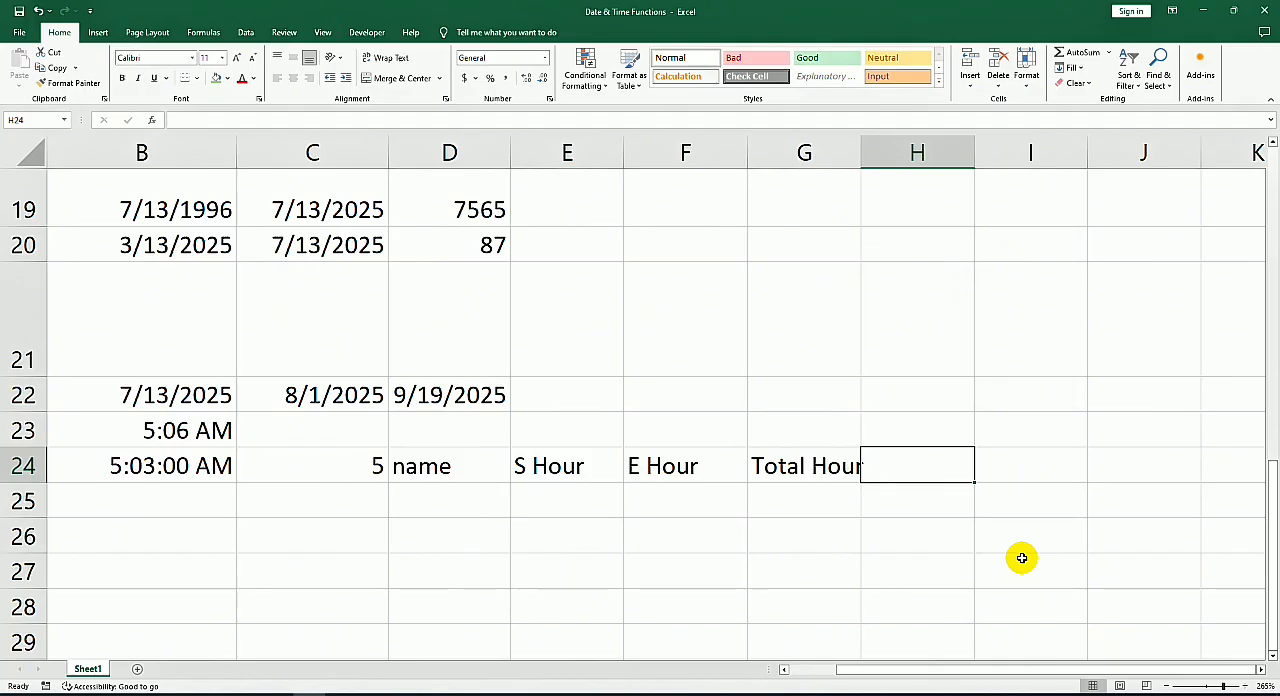
# Step: Add the column heading salary in H24 and enter the employee's name in D25 under the name heading
pyautogui.write('s')
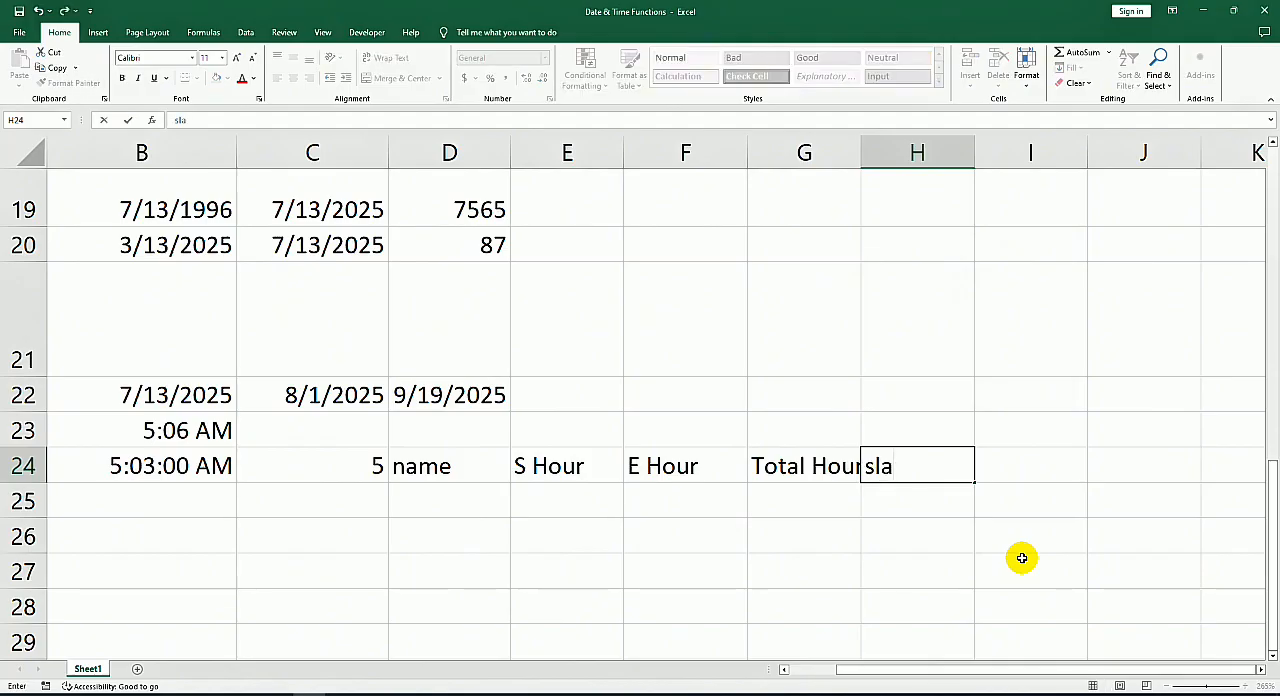
pyautogui.write('alary')
pyautogui.press('Tab')
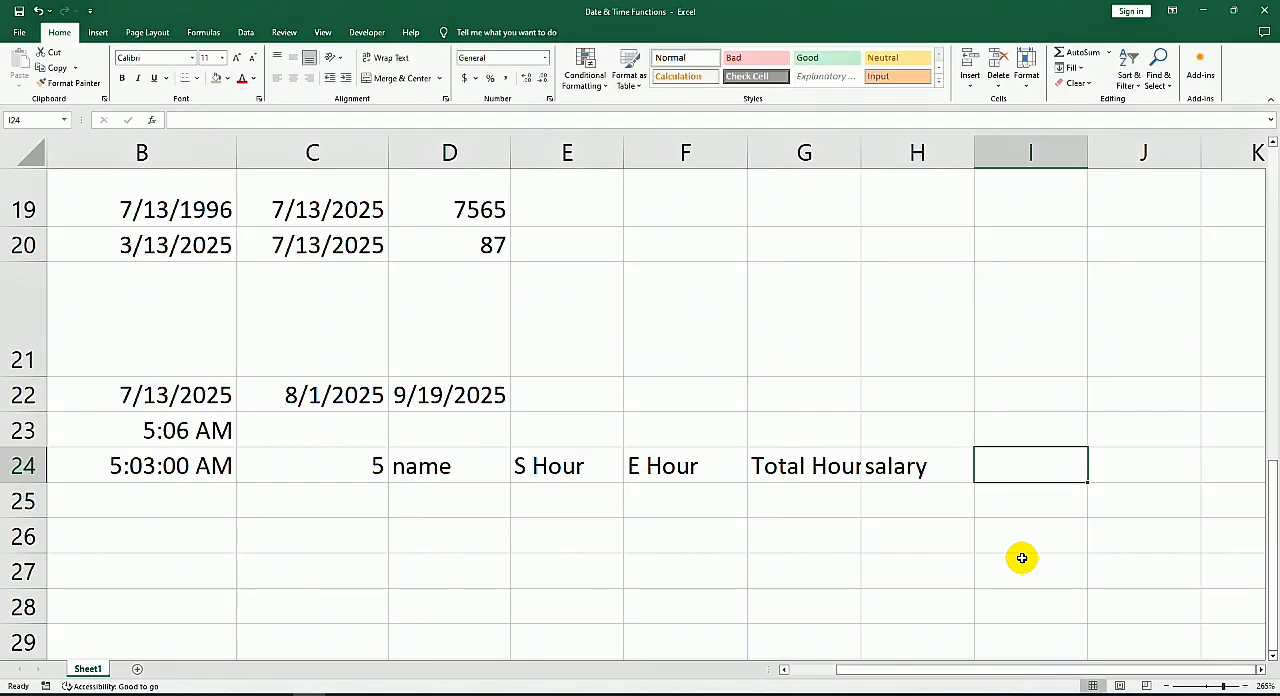
pyautogui.click(442, 499)
pyautogui.write('ali')
pyautogui.press('Tab')
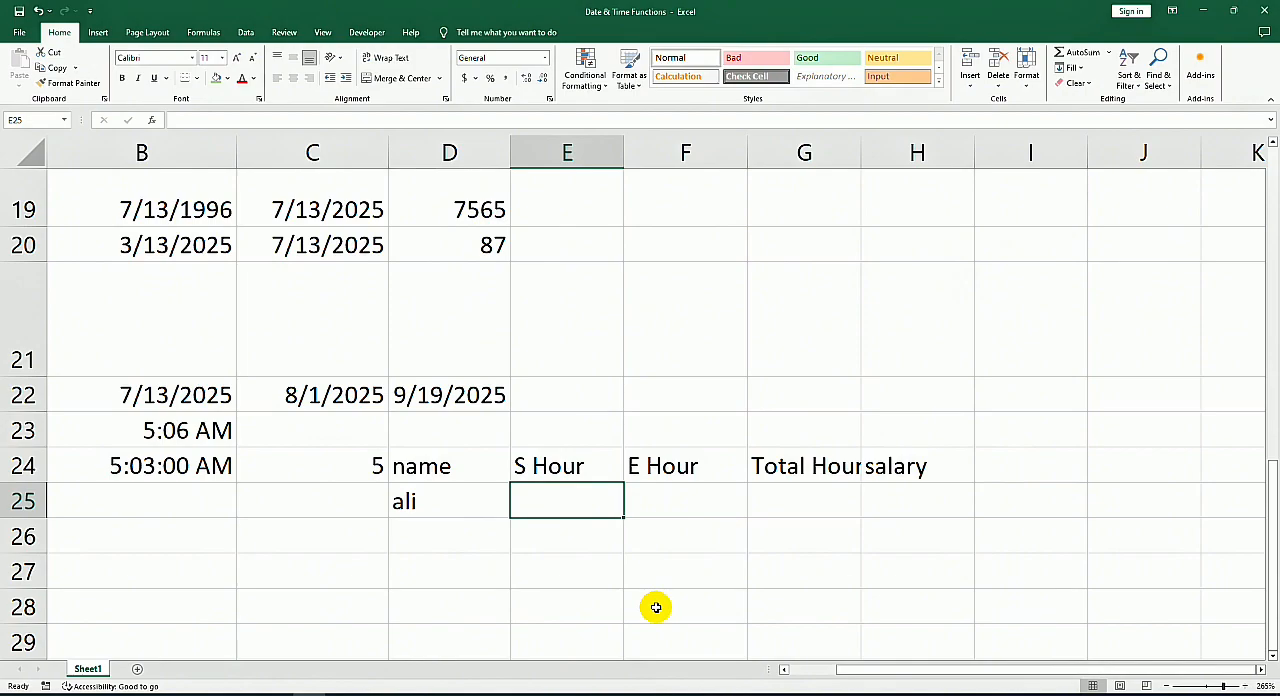
# Step: Enter 8:00 AM as the employee's start time in E25 under S Hour
pyautogui.write('8')
pyautogui.press('Tab')
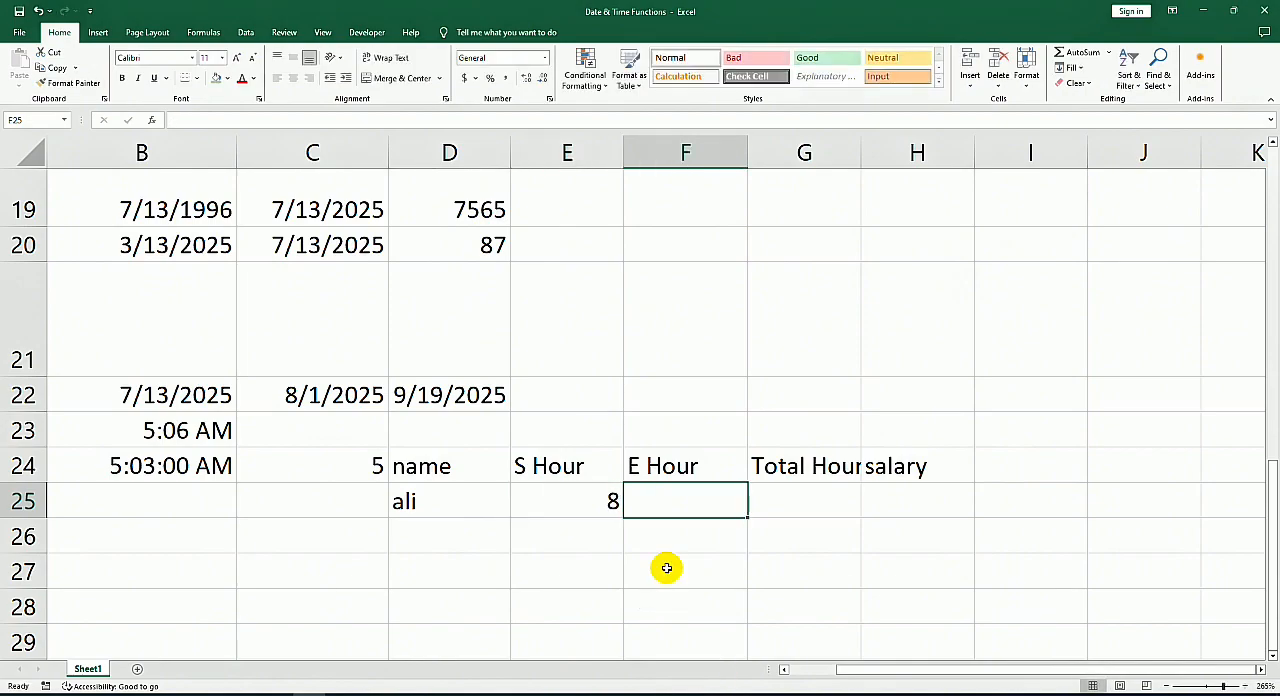
pyautogui.click(582, 500)
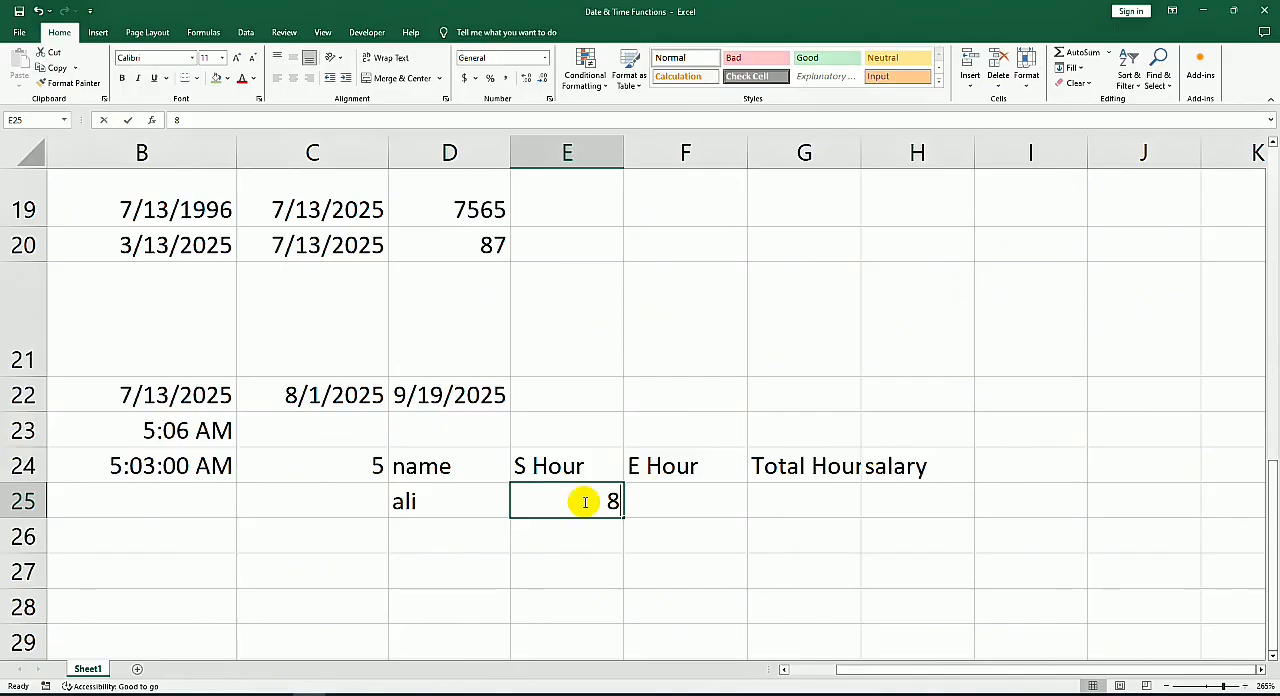
pyautogui.write('5:04 AM')
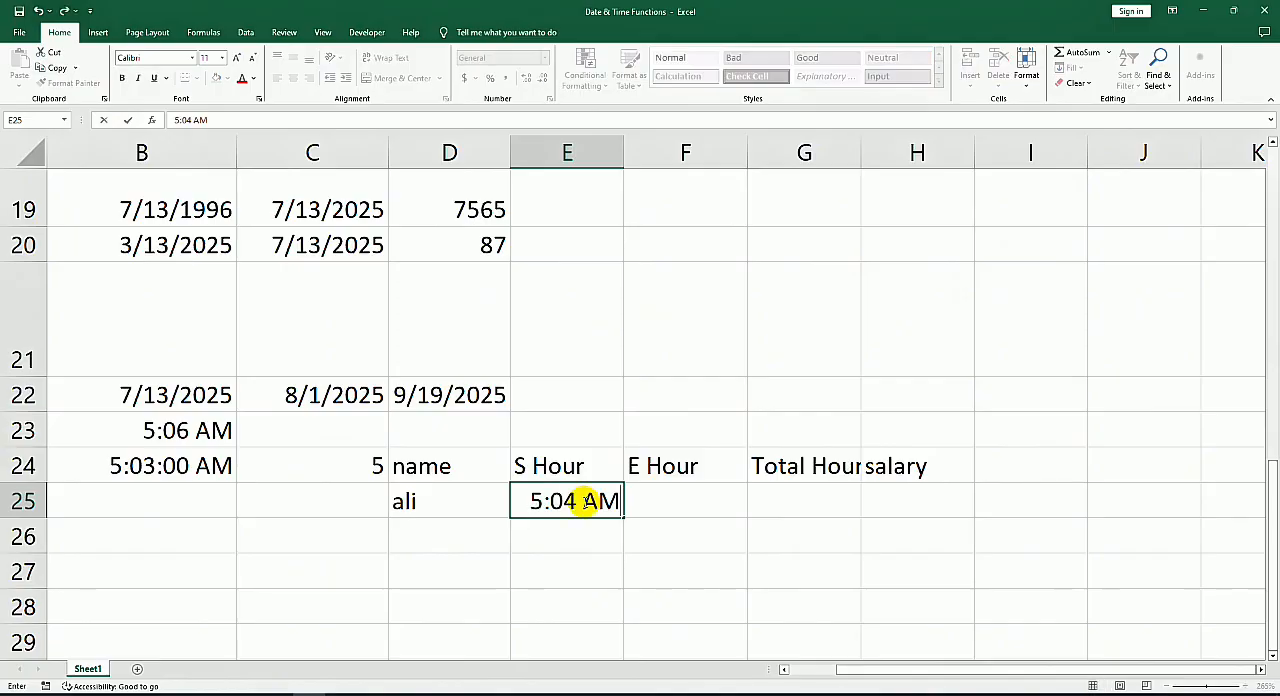
pyautogui.doubleClick(535, 500)
pyautogui.write('8')
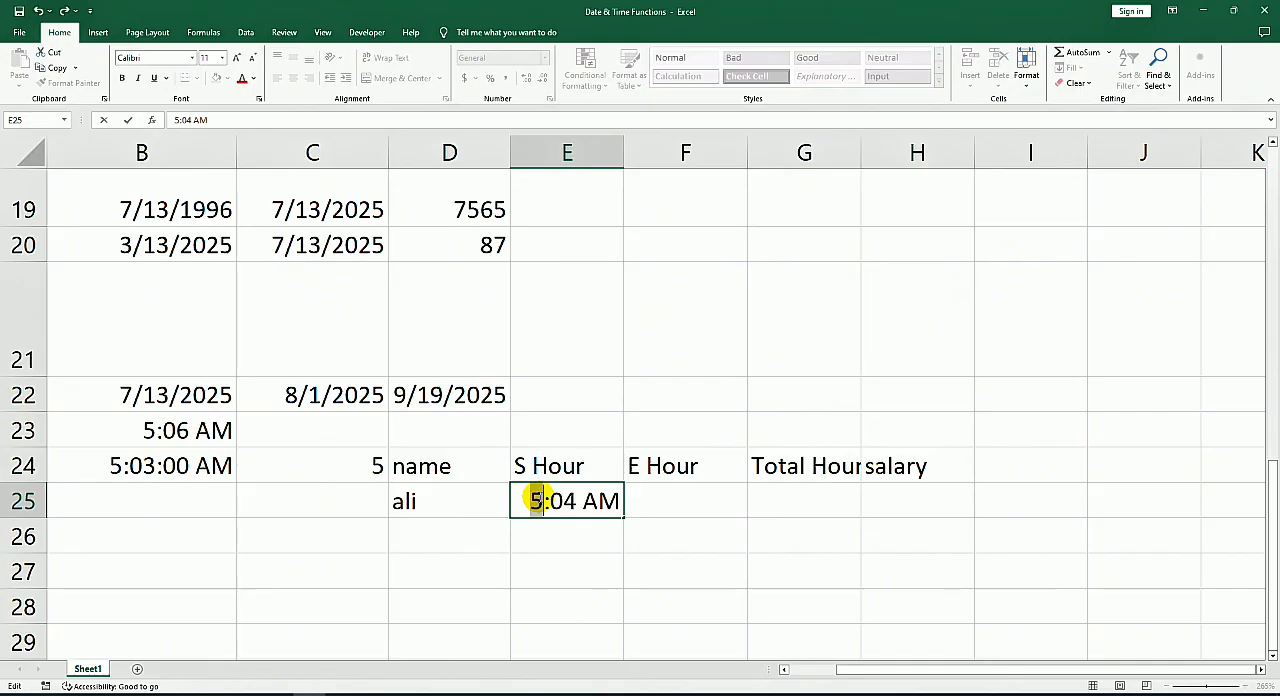
pyautogui.doubleClick(569, 500)
pyautogui.write('00')
# Step: Enter 4:00 PM as the employee's end time in F25 under E Hour
pyautogui.click(668, 496)
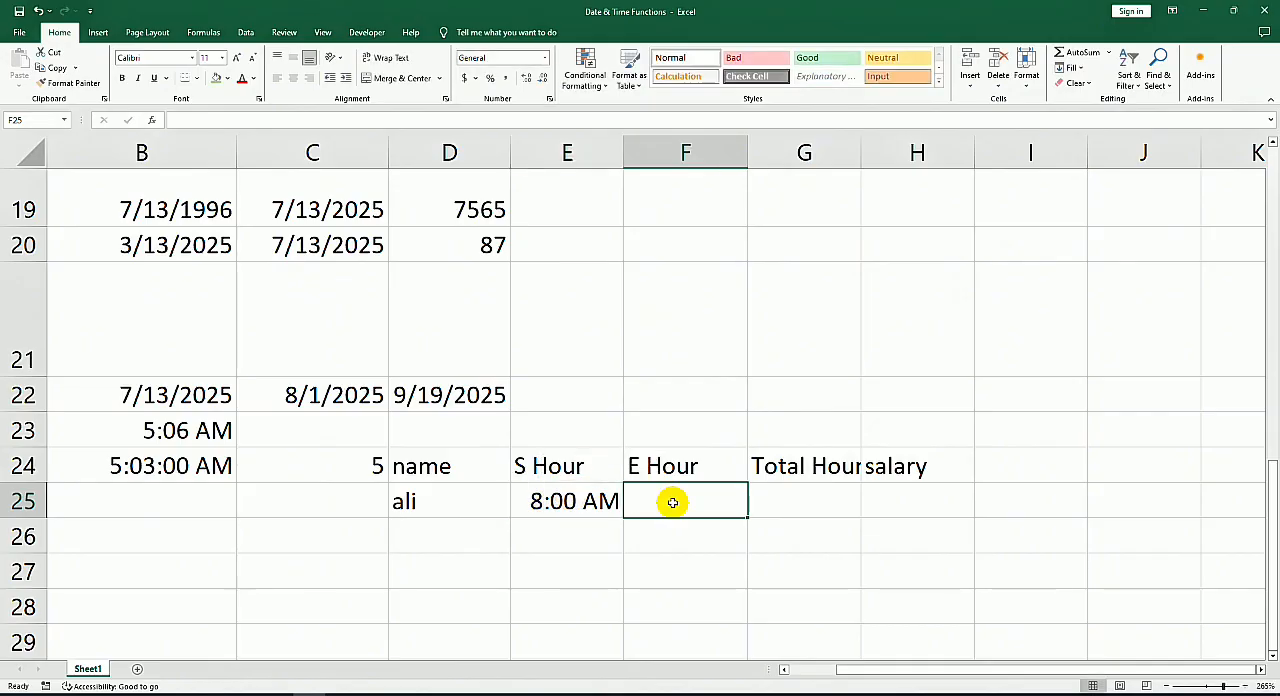
pyautogui.hotkey('ctrl', 'shift', ';')
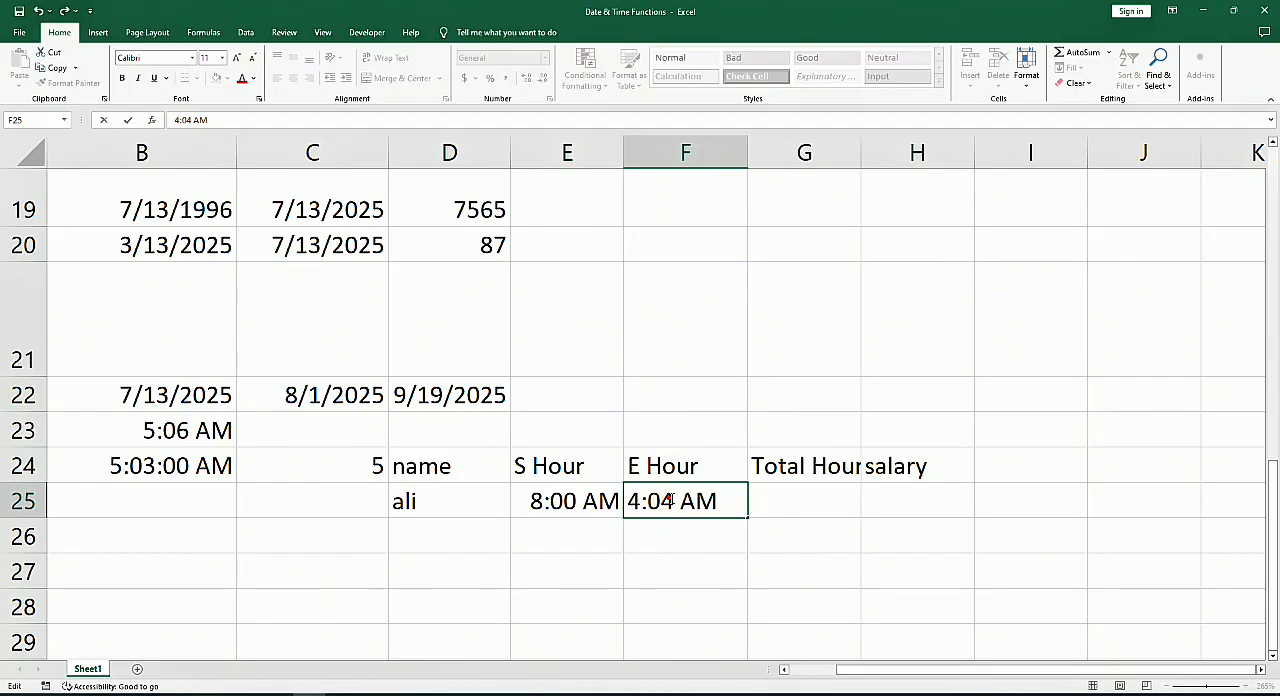
pyautogui.moveTo(658, 501); pyautogui.dragTo(670, 501)
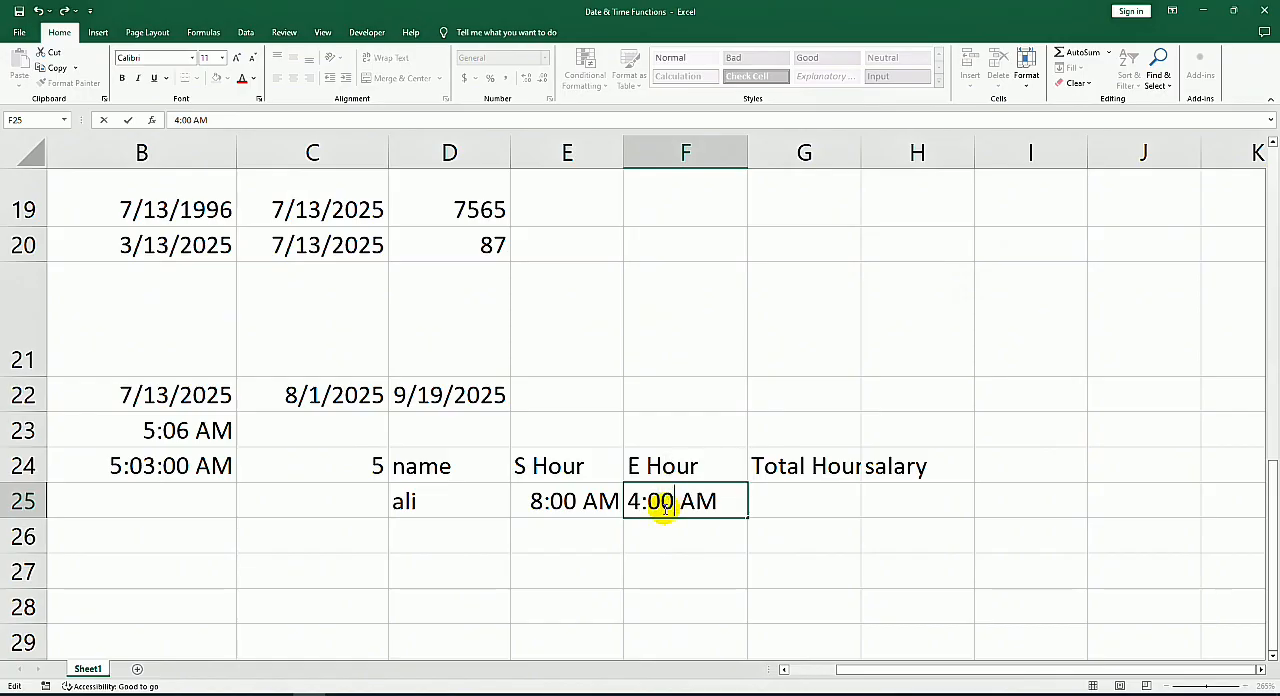
pyautogui.write('P')
pyautogui.press('Return')
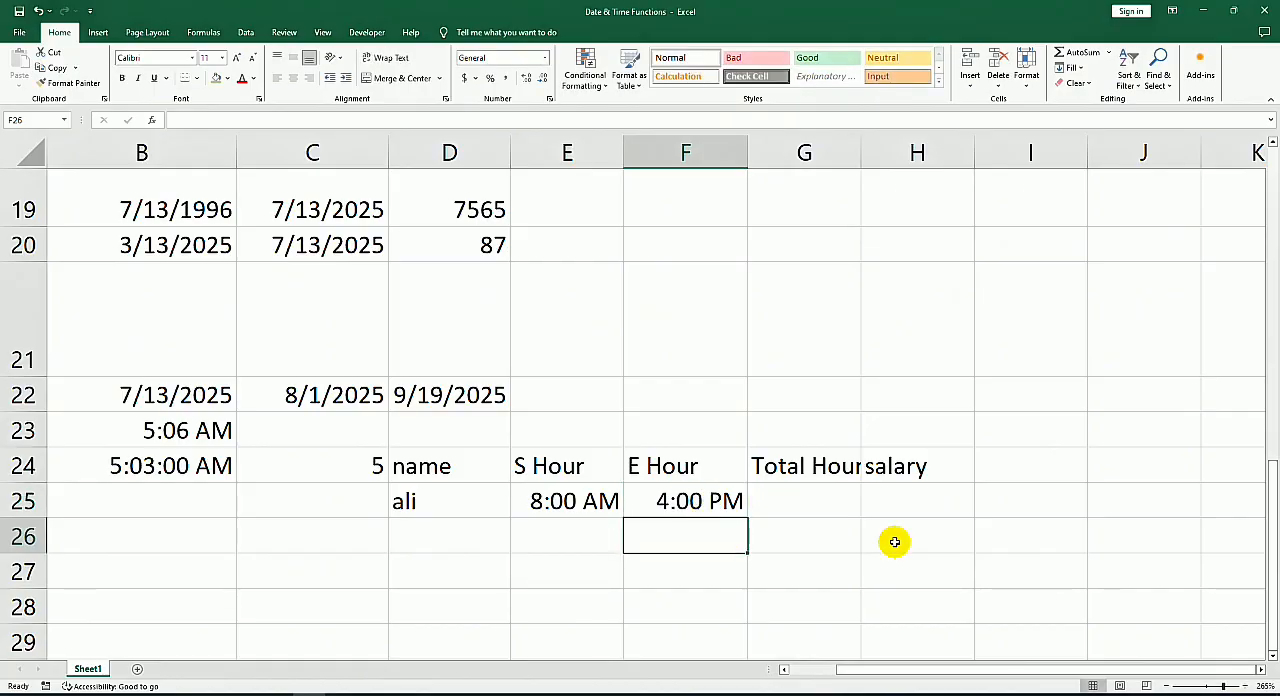
# Step: Enter the formula =HOUR(E25)-HOUR(F25) in G25 under Total Hour
pyautogui.click(805, 511)
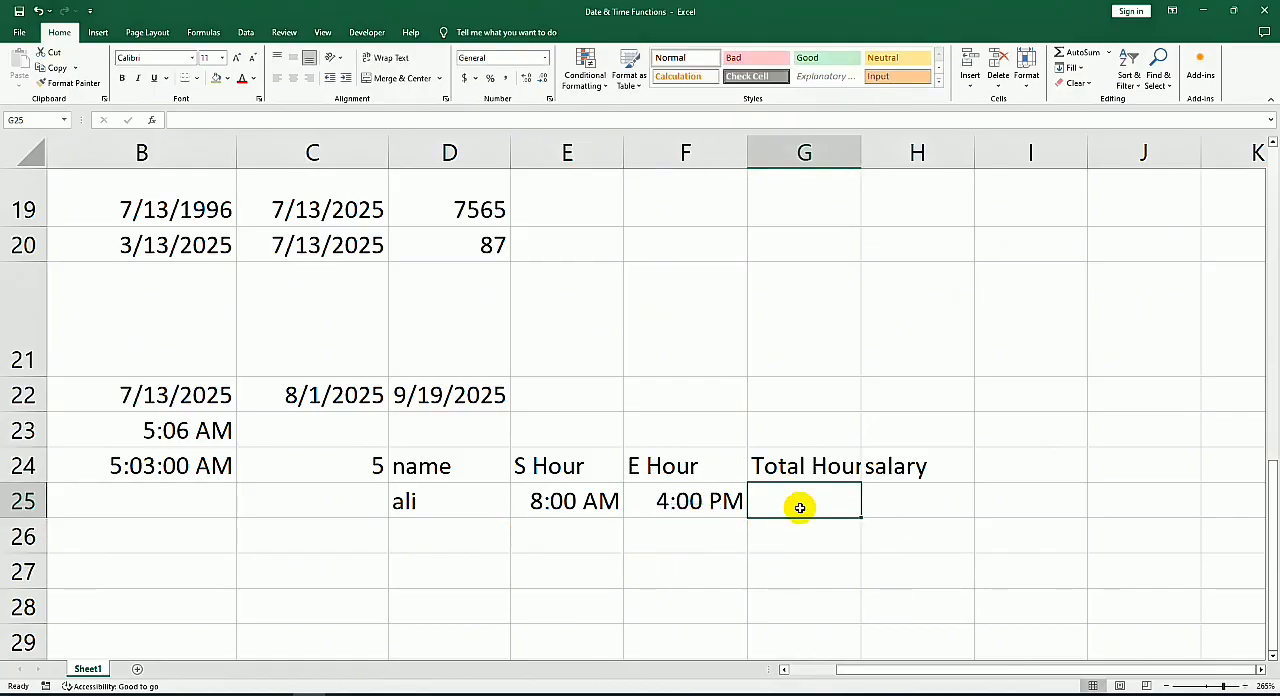
pyautogui.write('=')
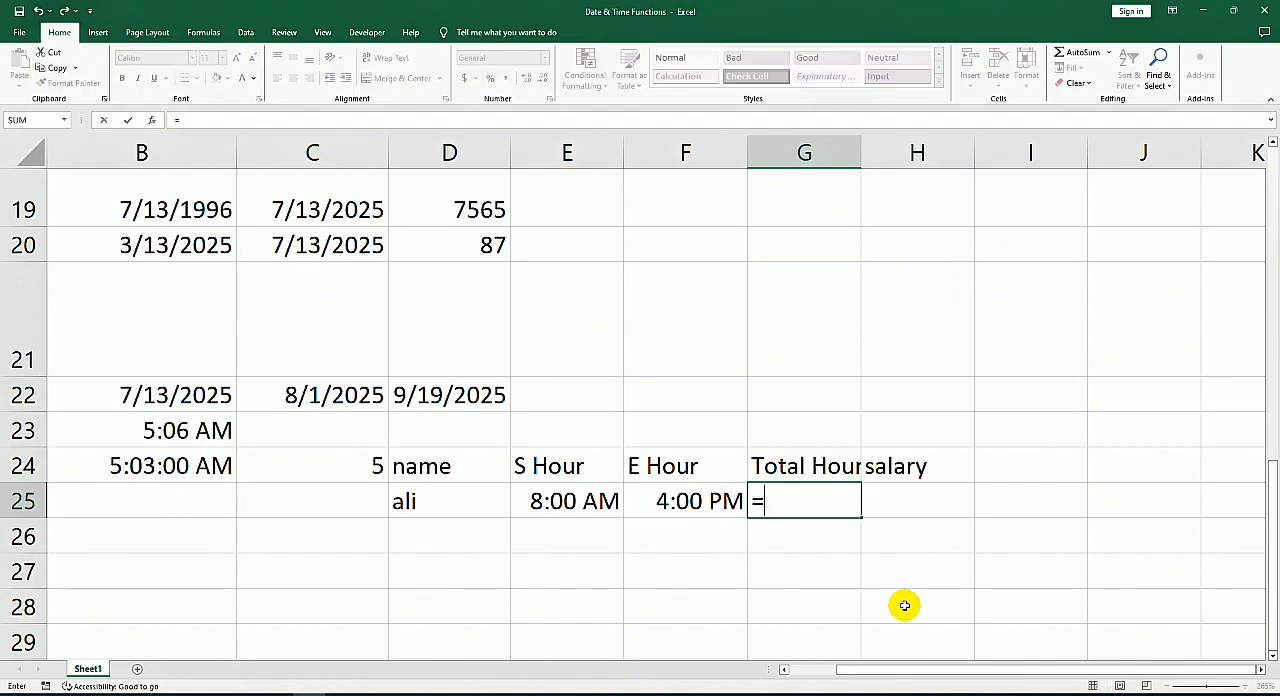
pyautogui.write('hour')
pyautogui.press('Tab')
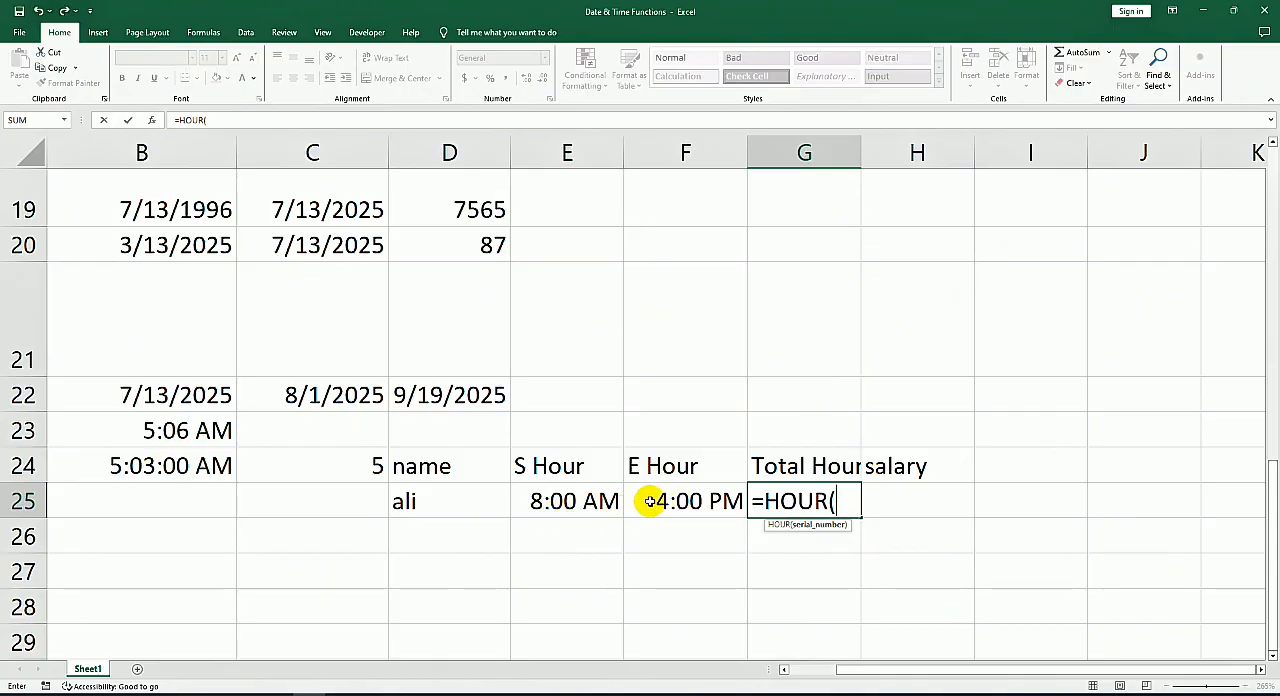
pyautogui.click(572, 505)
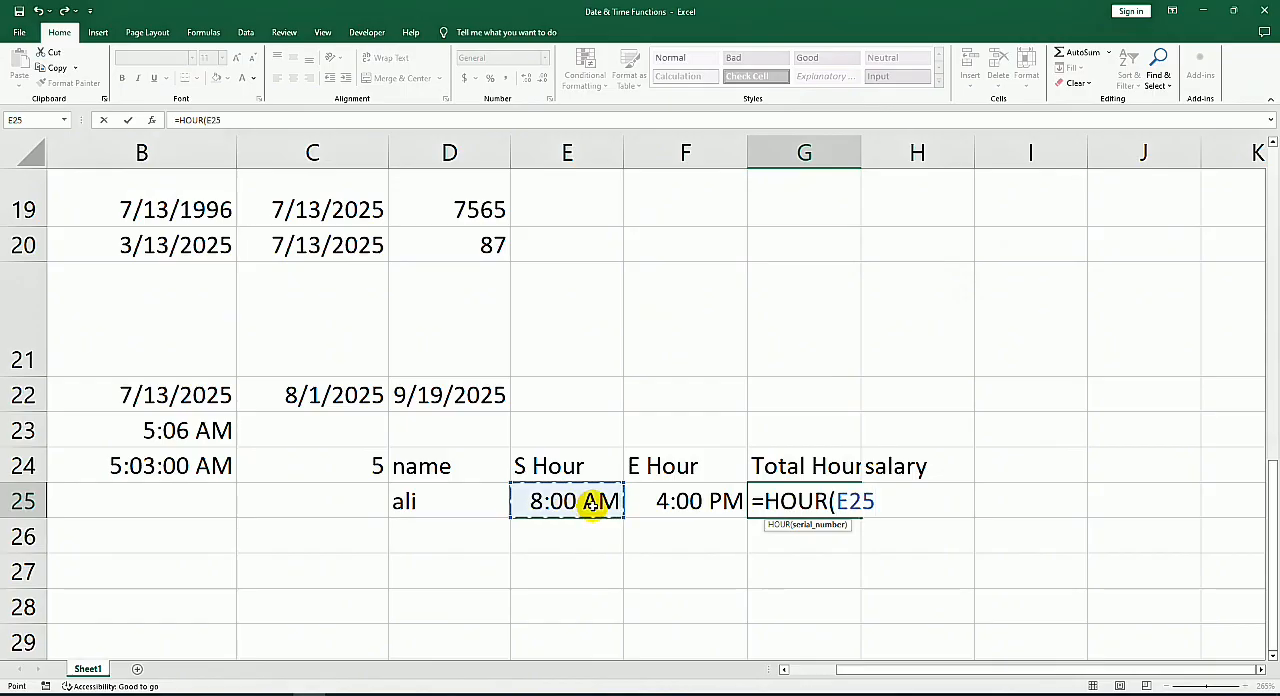
pyautogui.write(')-hour(')
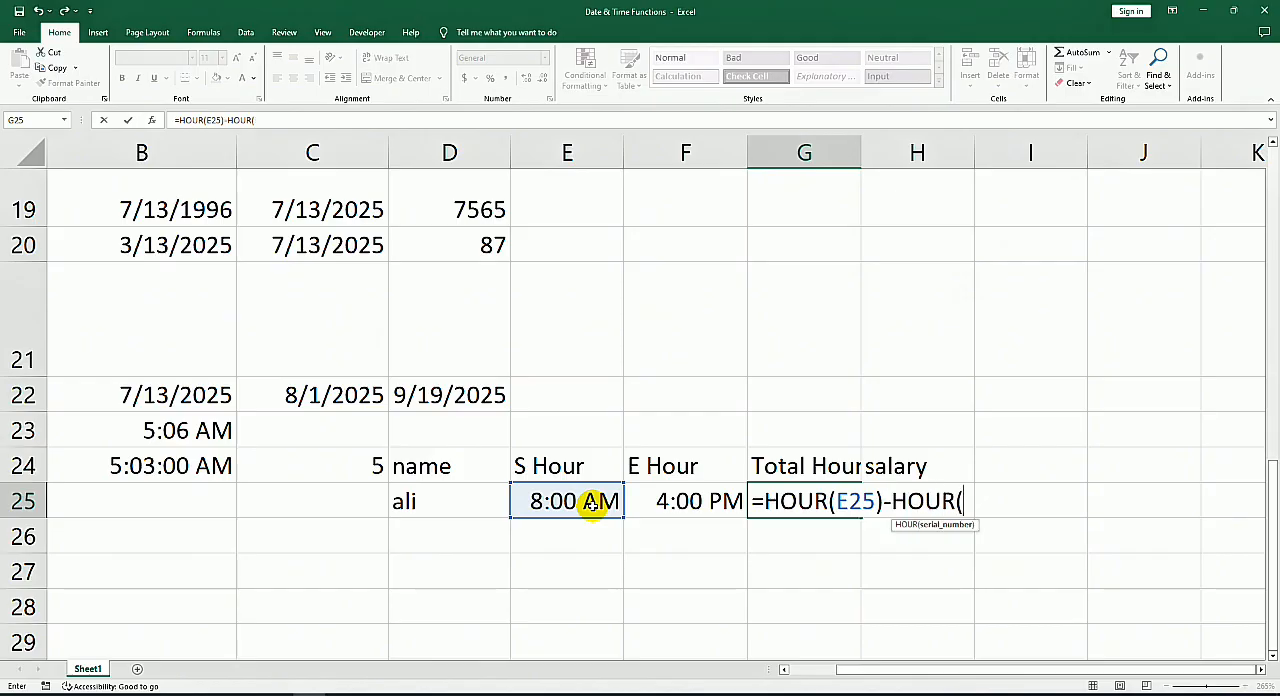
pyautogui.click(673, 508)
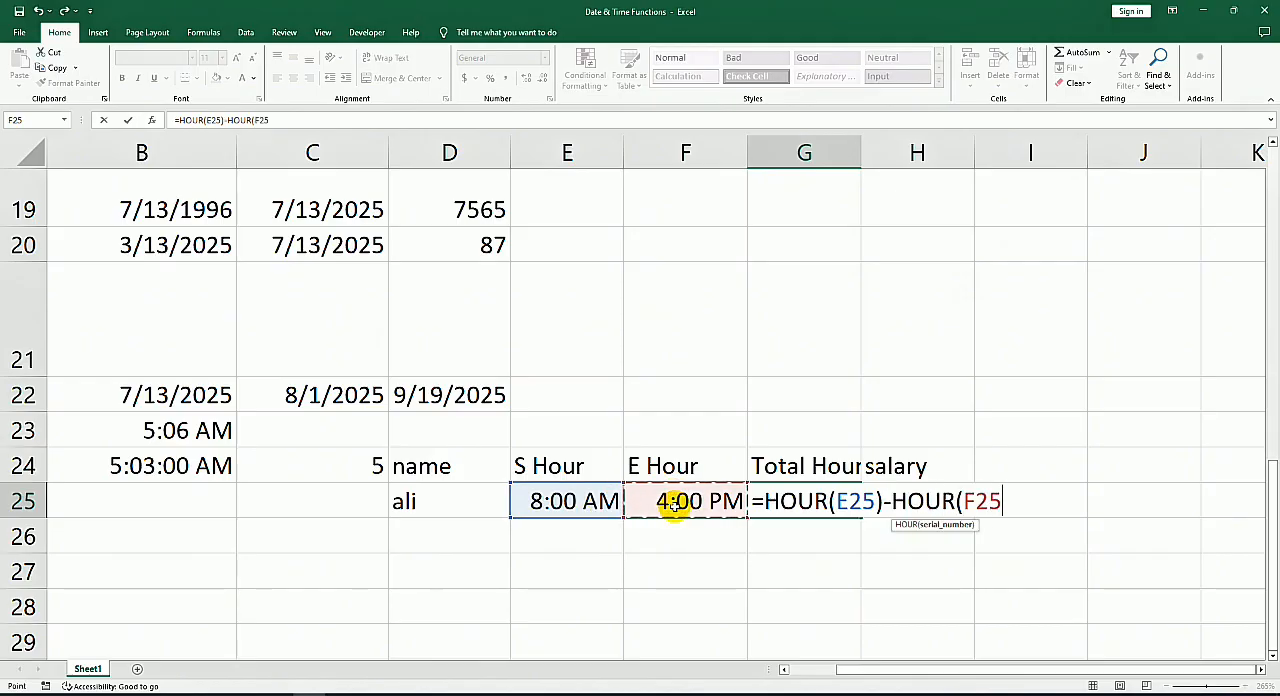
pyautogui.press('Return')
pyautogui.press('Return')
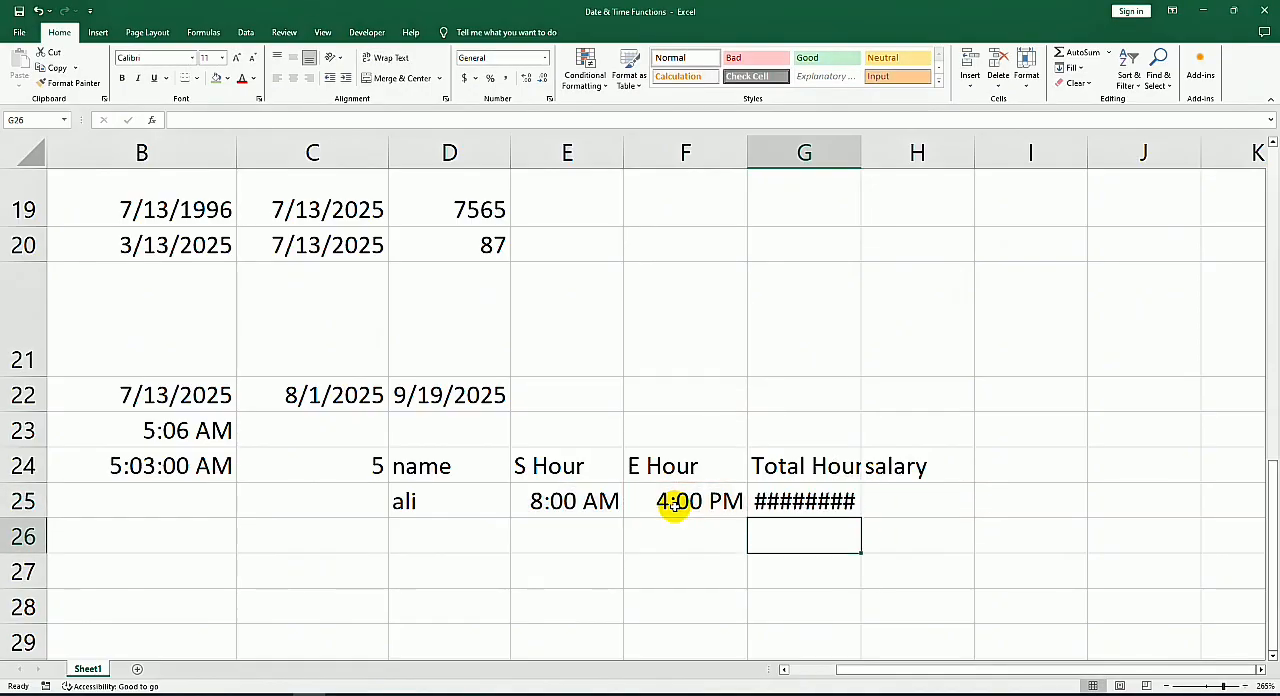
# Step: Widen column G to roughly twice its original width
pyautogui.press('Up')
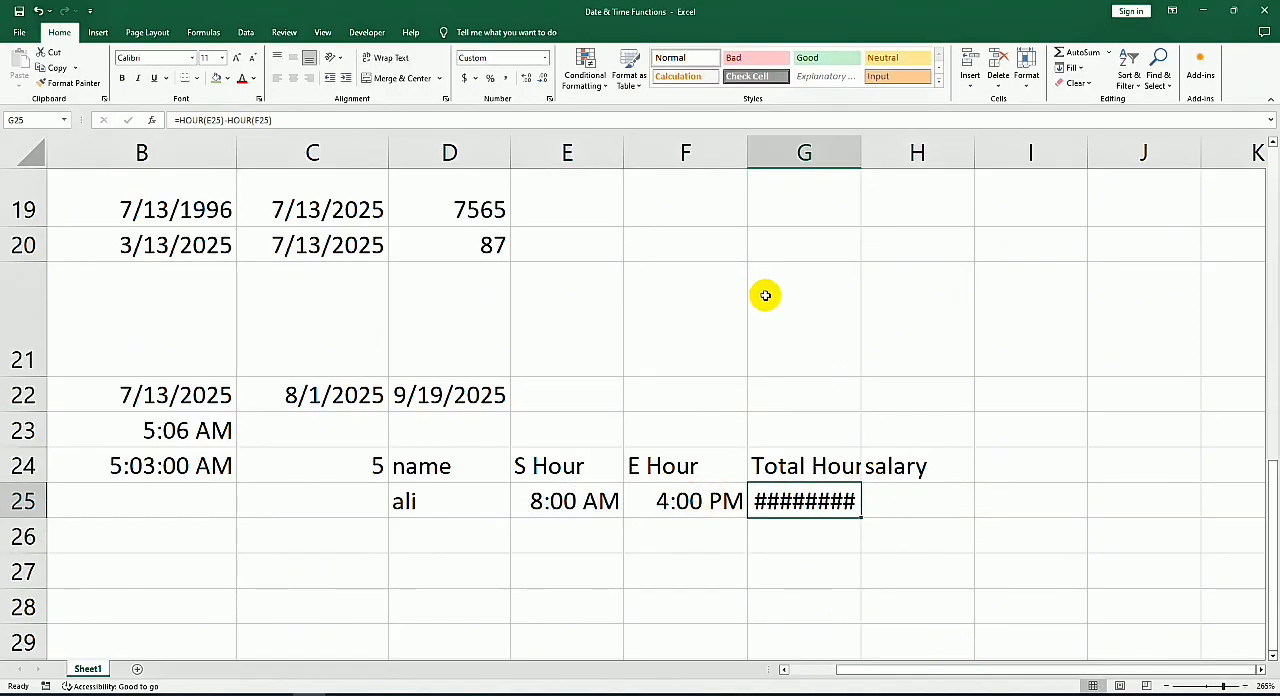
pyautogui.doubleClick(861, 148)
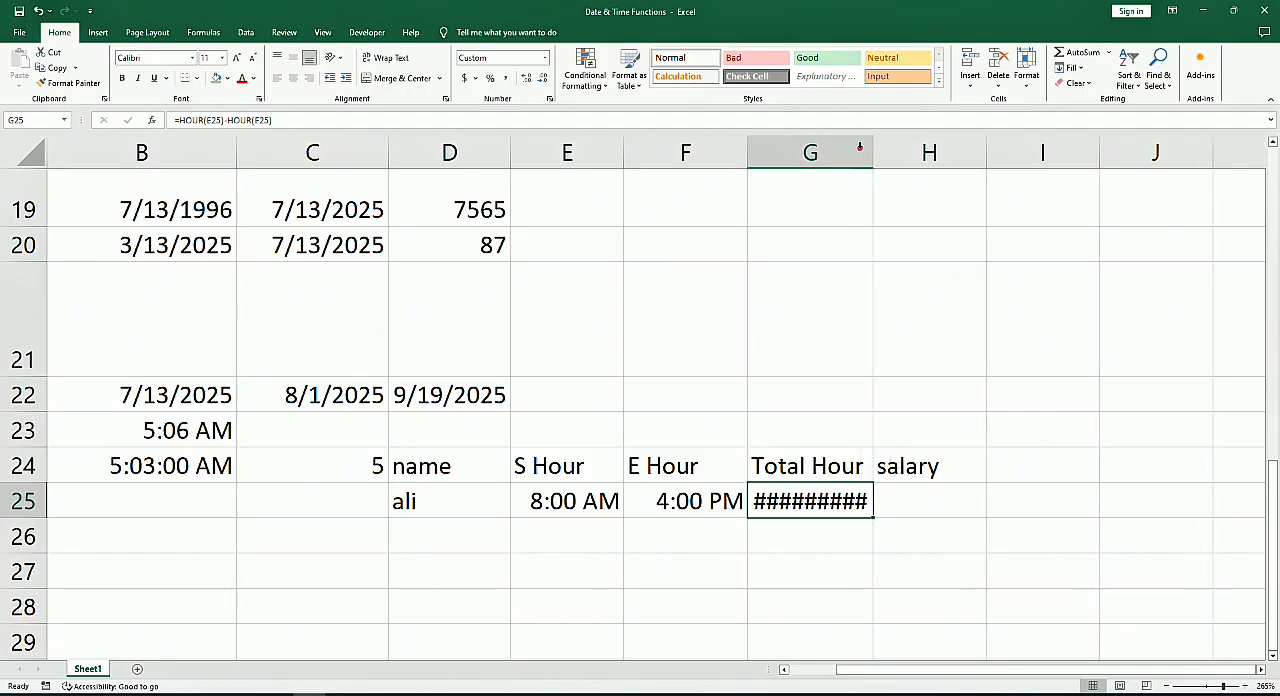
pyautogui.moveTo(873, 148); pyautogui.dragTo(910, 150)
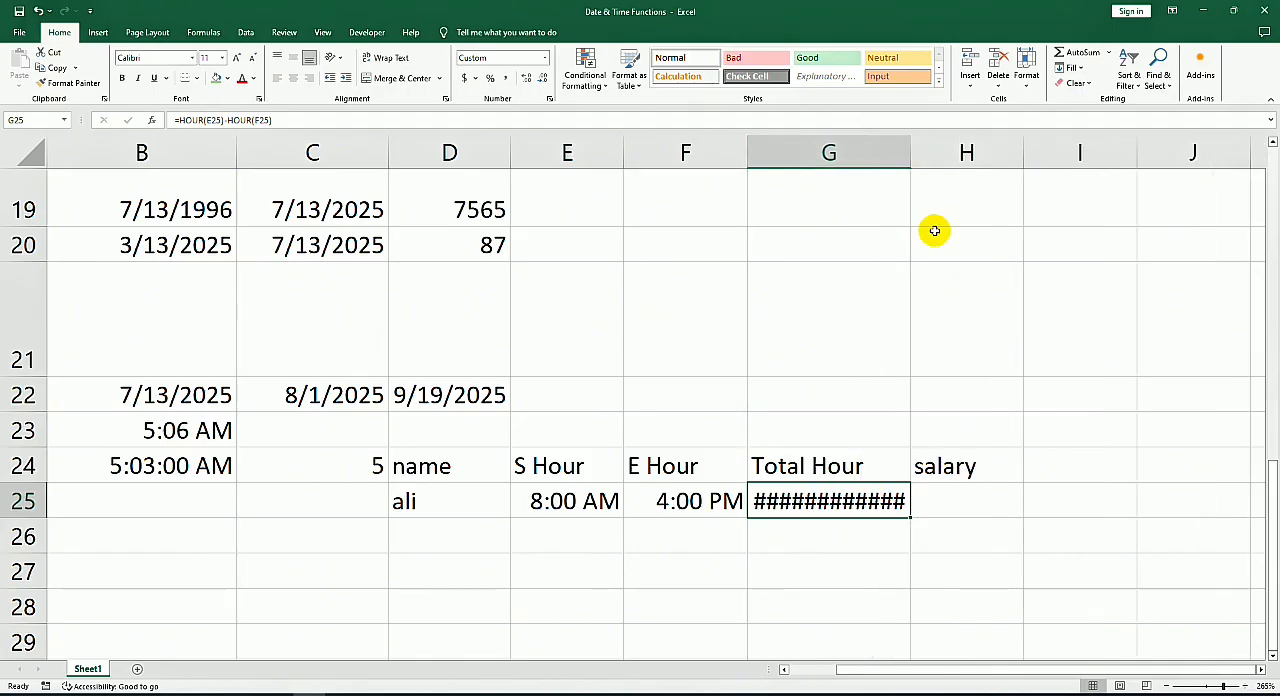
pyautogui.click(858, 525)
pyautogui.click(858, 495)
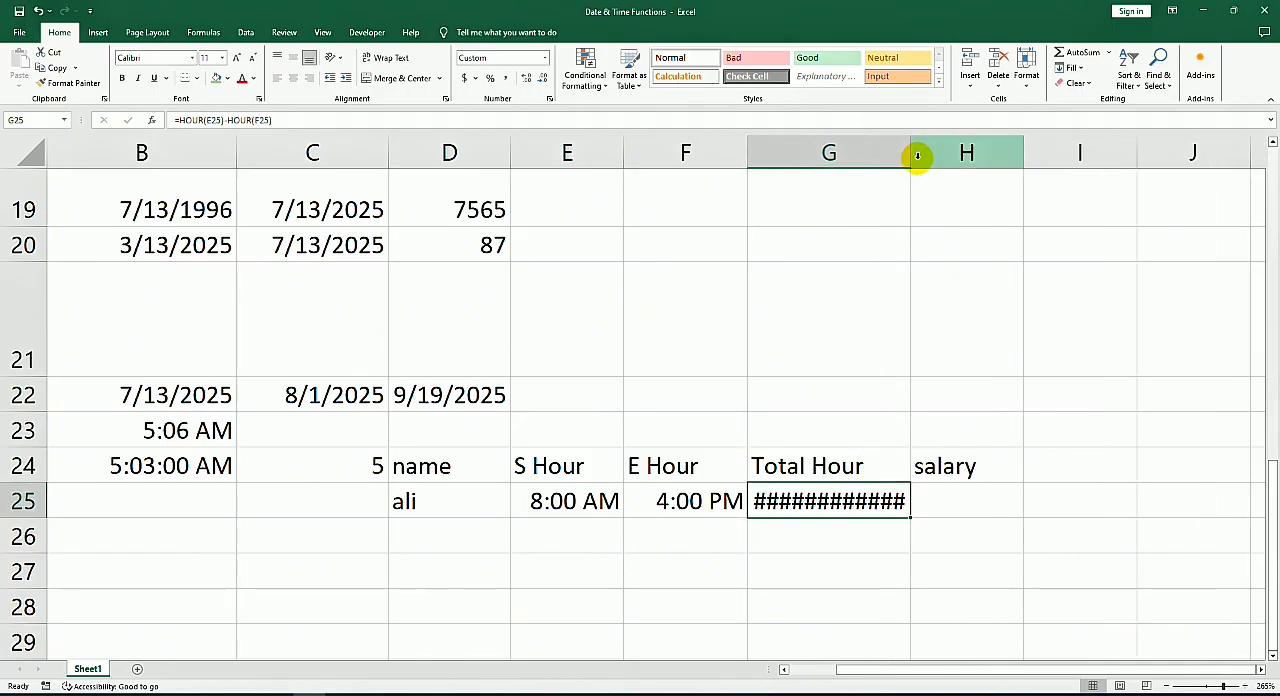
pyautogui.moveTo(910, 148); pyautogui.dragTo(1002, 150)
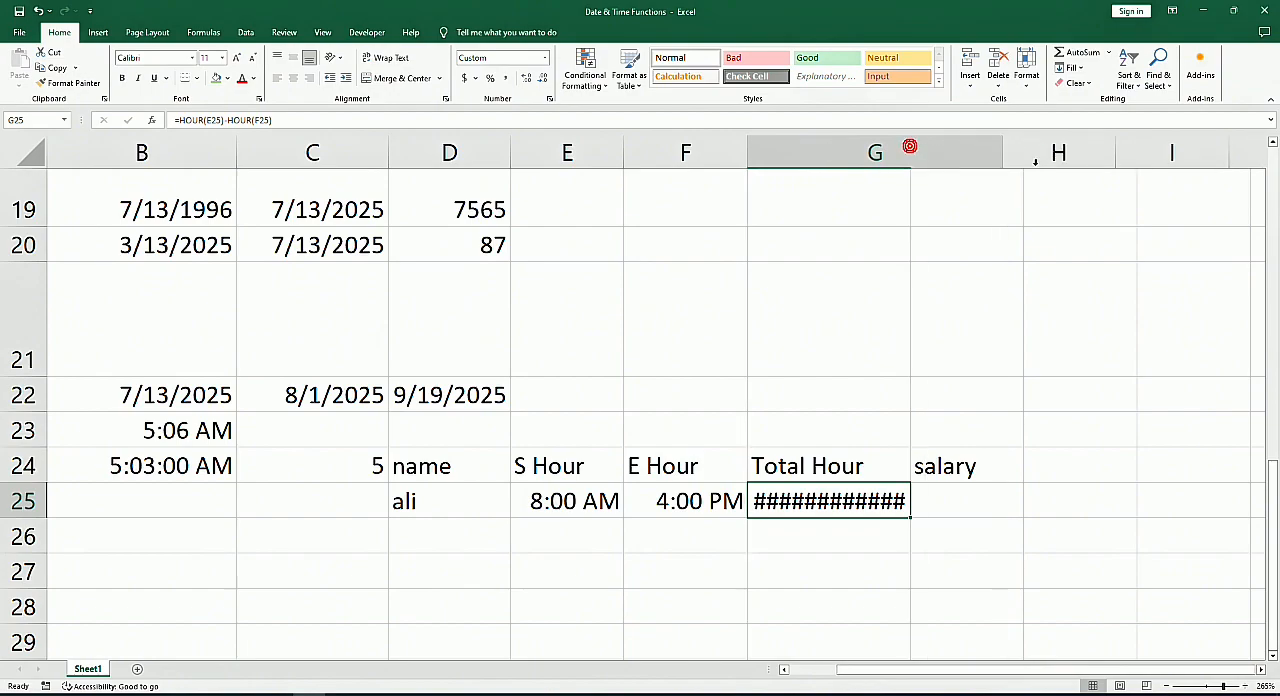
# Step: Try the Time number format on G25 and apply General instead
pyautogui.rightClick(858, 500)
pyautogui.click(545, 57)
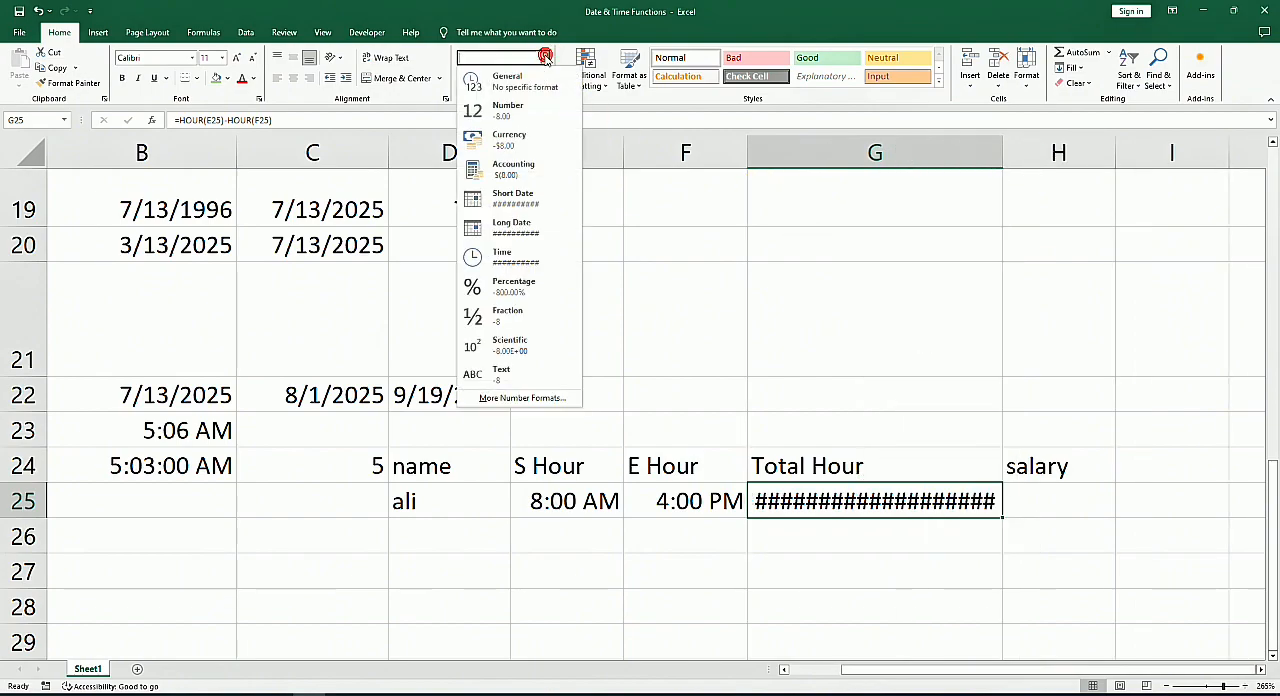
pyautogui.click(511, 258)
pyautogui.click(545, 57)
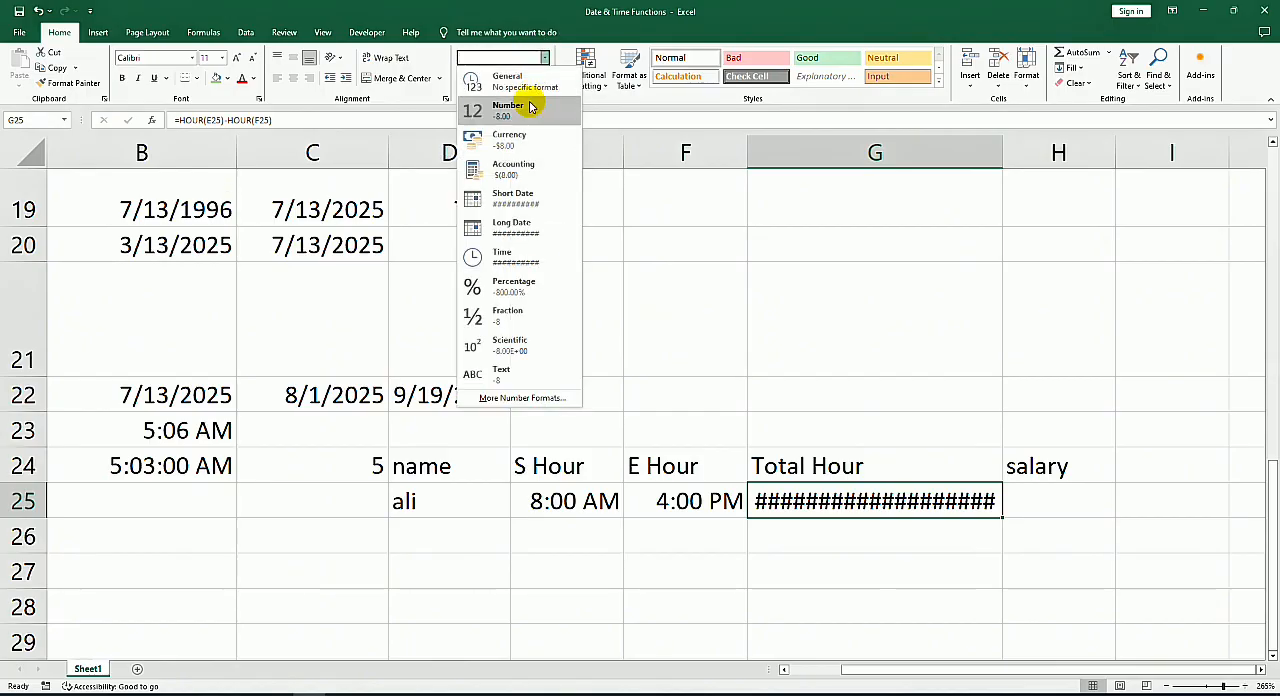
pyautogui.click(528, 82)
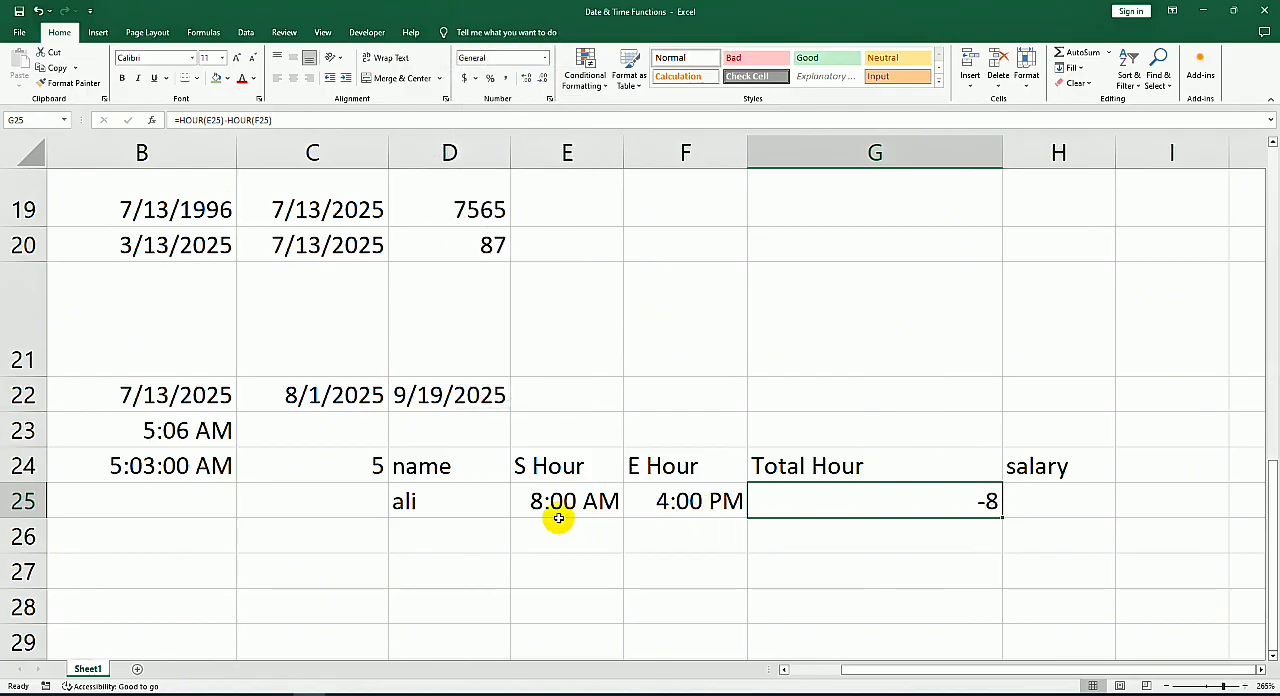
# Step: Swap the cell references in the G25 formula so it reads =HOUR(F25)-HOUR(E25)
pyautogui.doubleClick(873, 505)
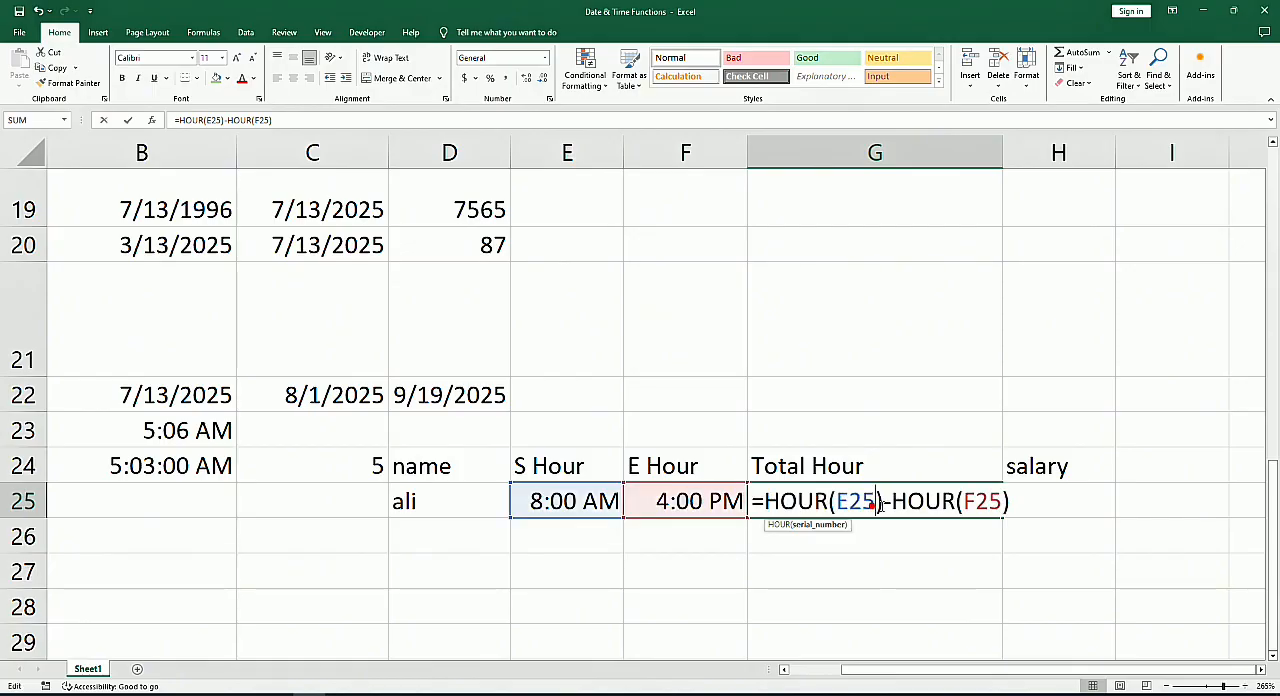
pyautogui.click(840, 505)
pyautogui.moveTo(840, 502); pyautogui.dragTo(877, 502)
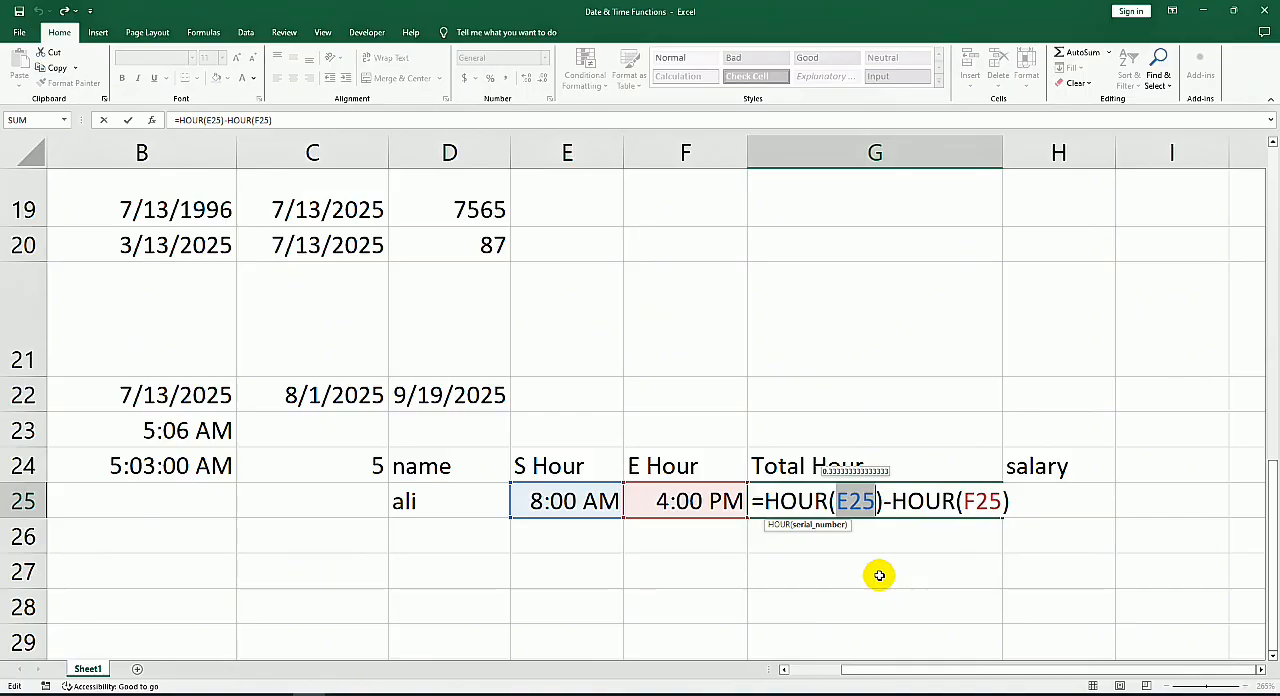
pyautogui.press('BackSpace')
pyautogui.click(700, 502)
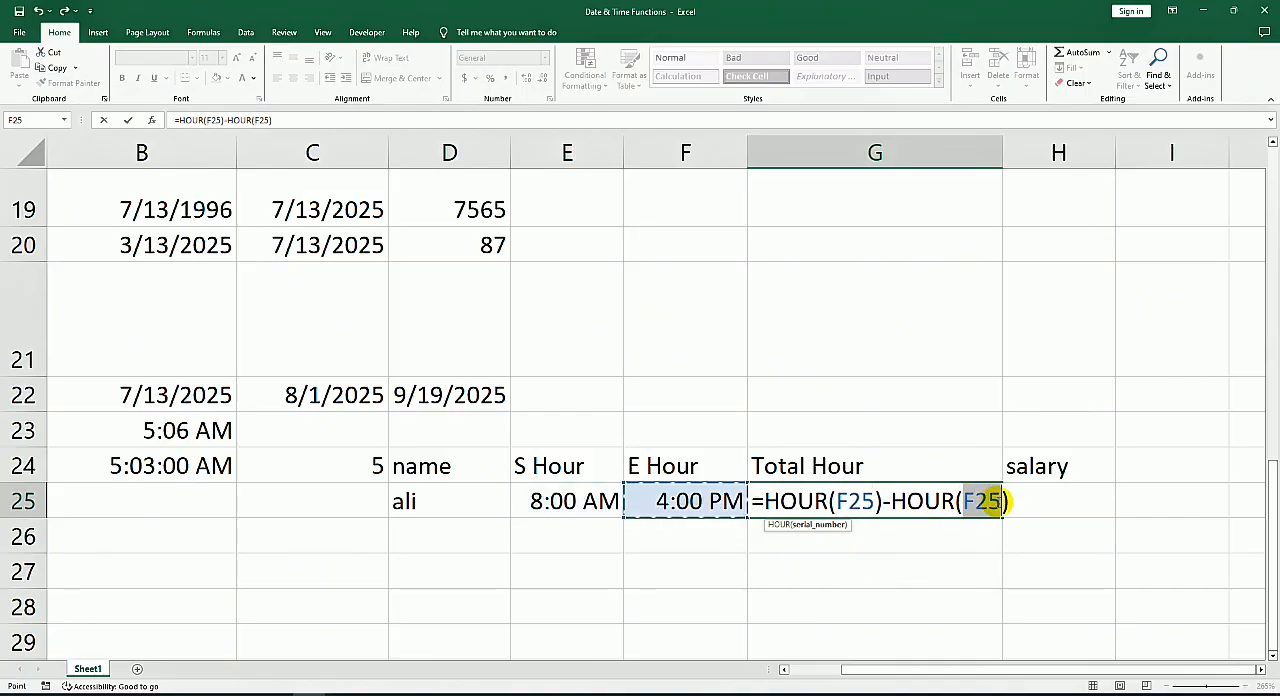
pyautogui.doubleClick(982, 502)
pyautogui.click(558, 515)
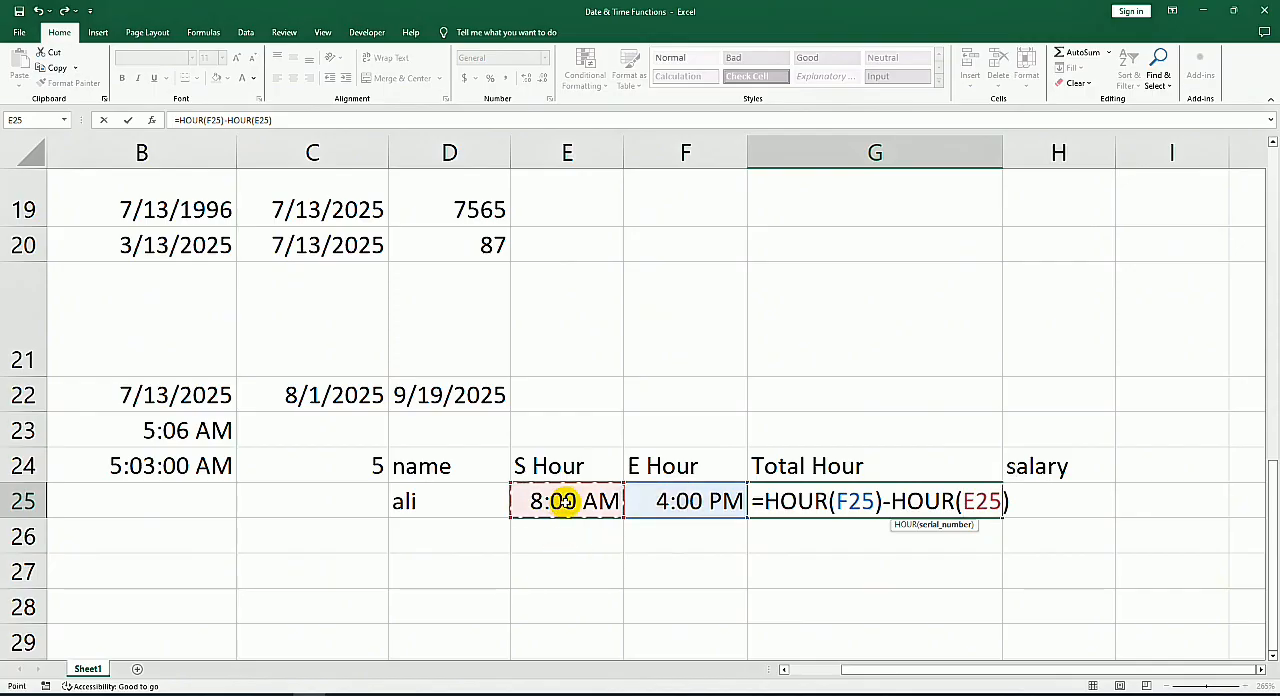
pyautogui.press('Return')
# Step: Set the number format of G25 to General and fill its formula down to G28
pyautogui.click(935, 493)
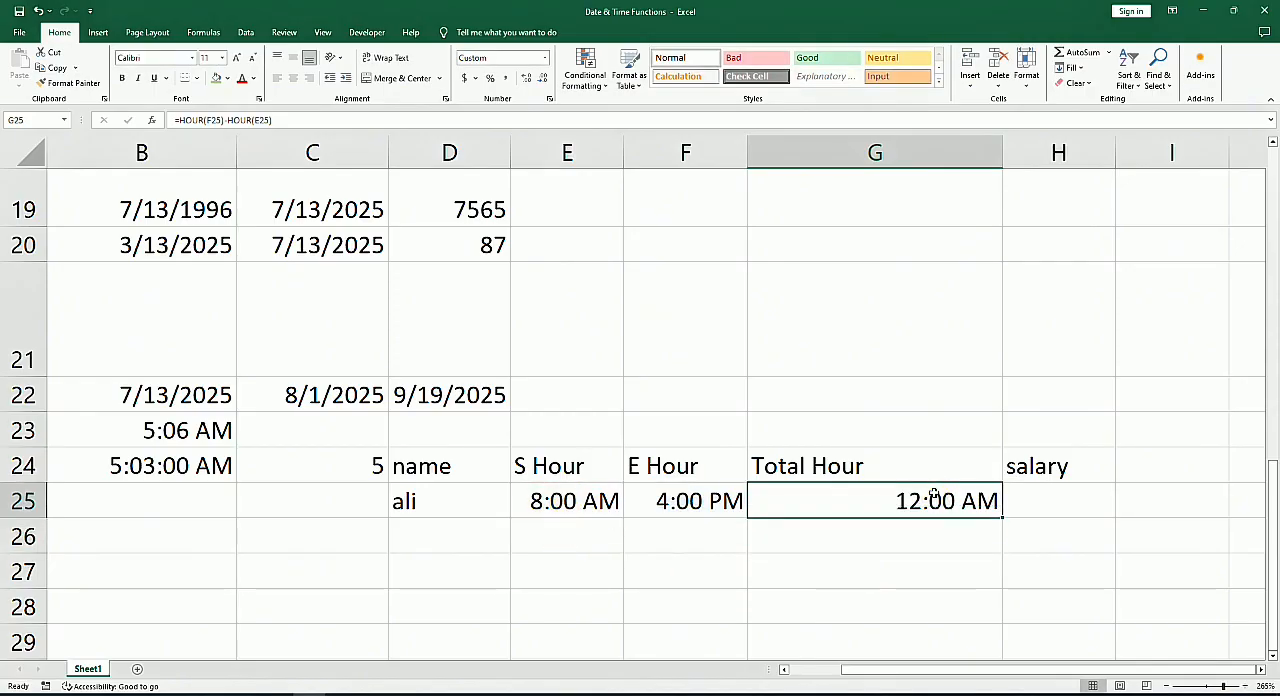
pyautogui.click(546, 58)
pyautogui.click(495, 98)
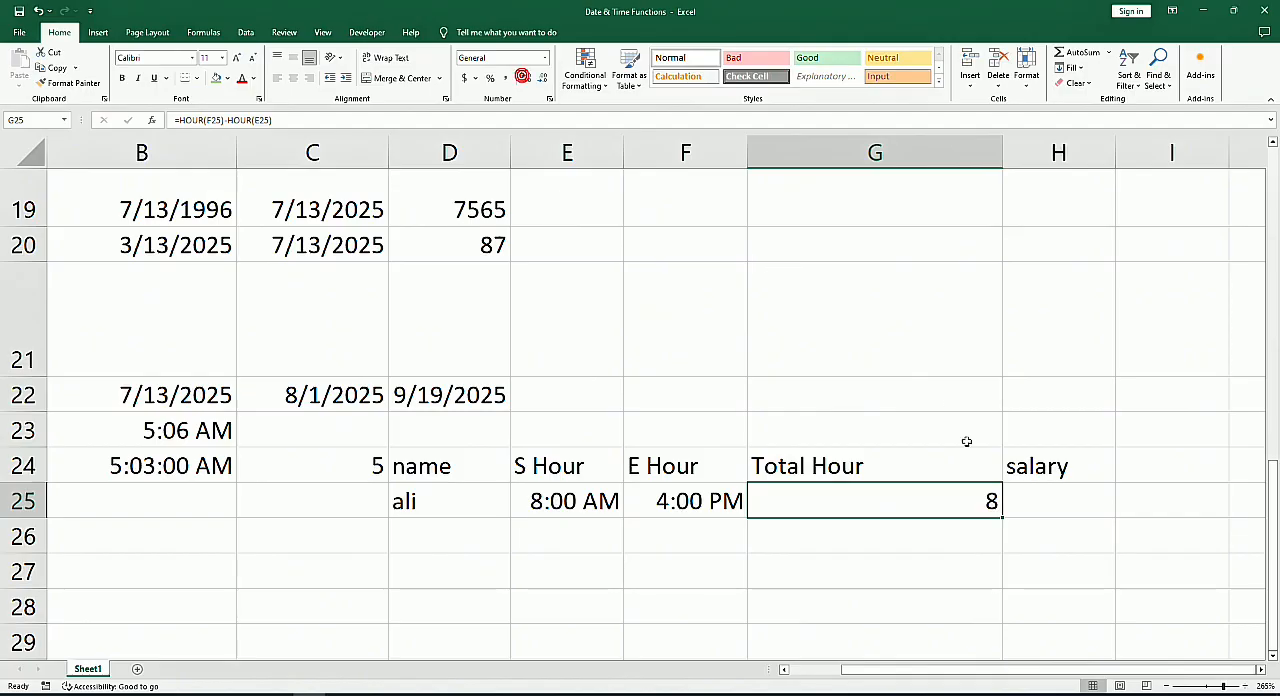
pyautogui.moveTo(1001, 518); pyautogui.dragTo(1024, 624)
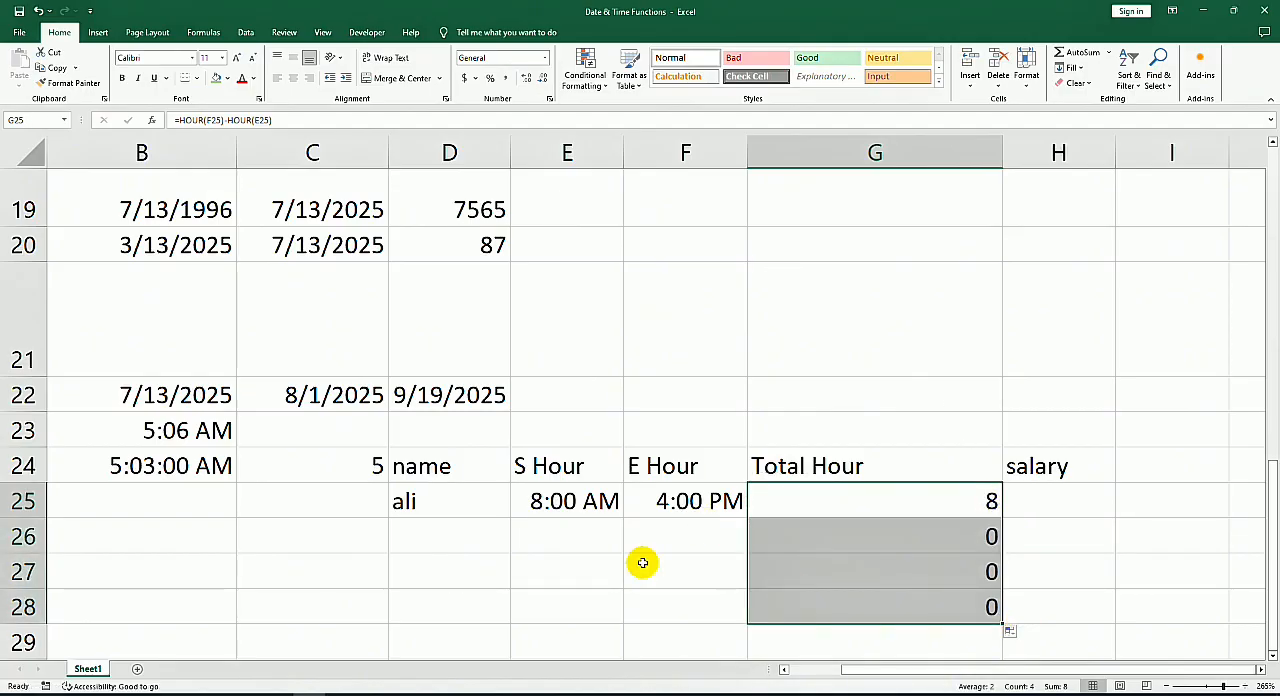
# Step: Insert the current time, 5:05 AM, in E26 as the second row's start hour
pyautogui.click(565, 529)
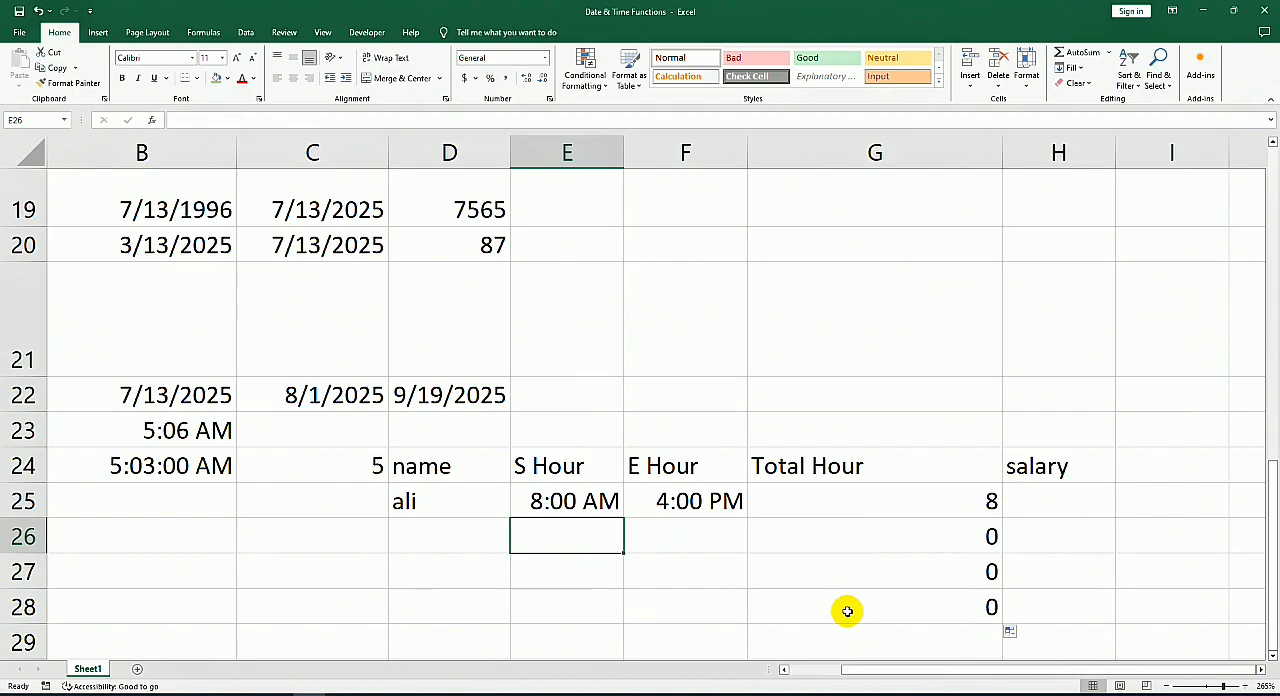
pyautogui.hotkey('ctrl', 'shift', ';')
pyautogui.press('Tab')
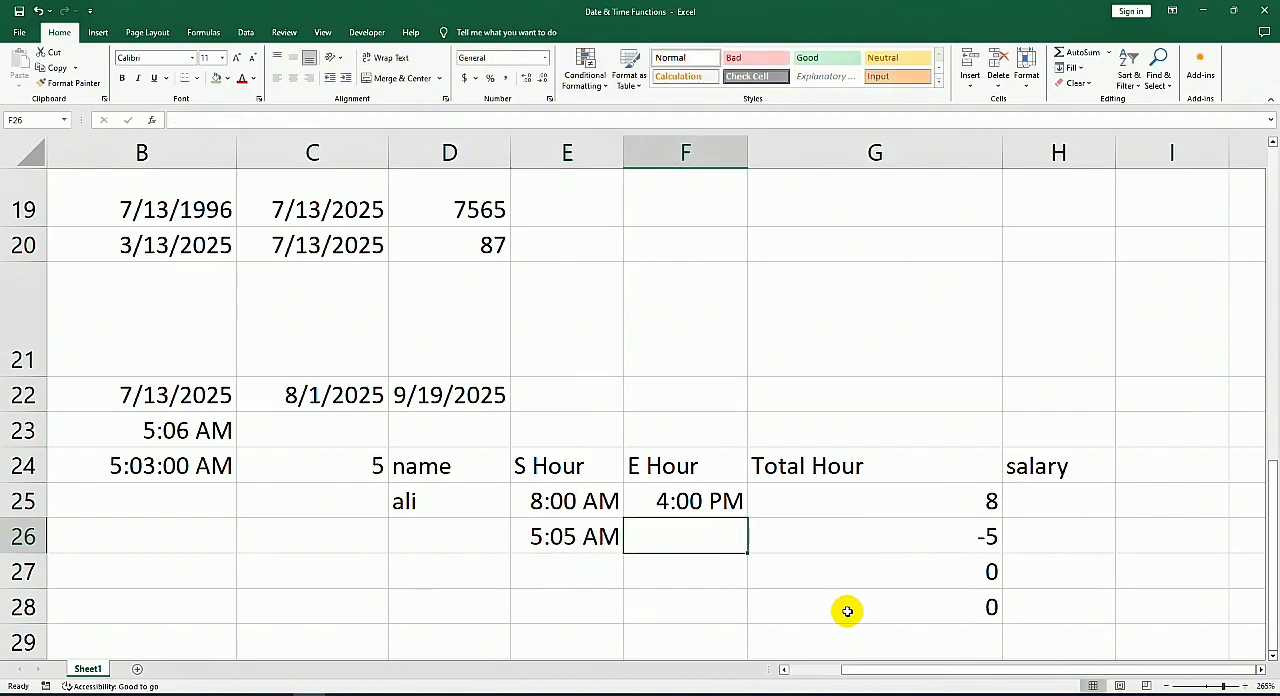
# Step: Insert the current time in F26 and edit it to 2:05 PM as the second row's end hour
pyautogui.hotkey('ctrl', 'shift', ';')
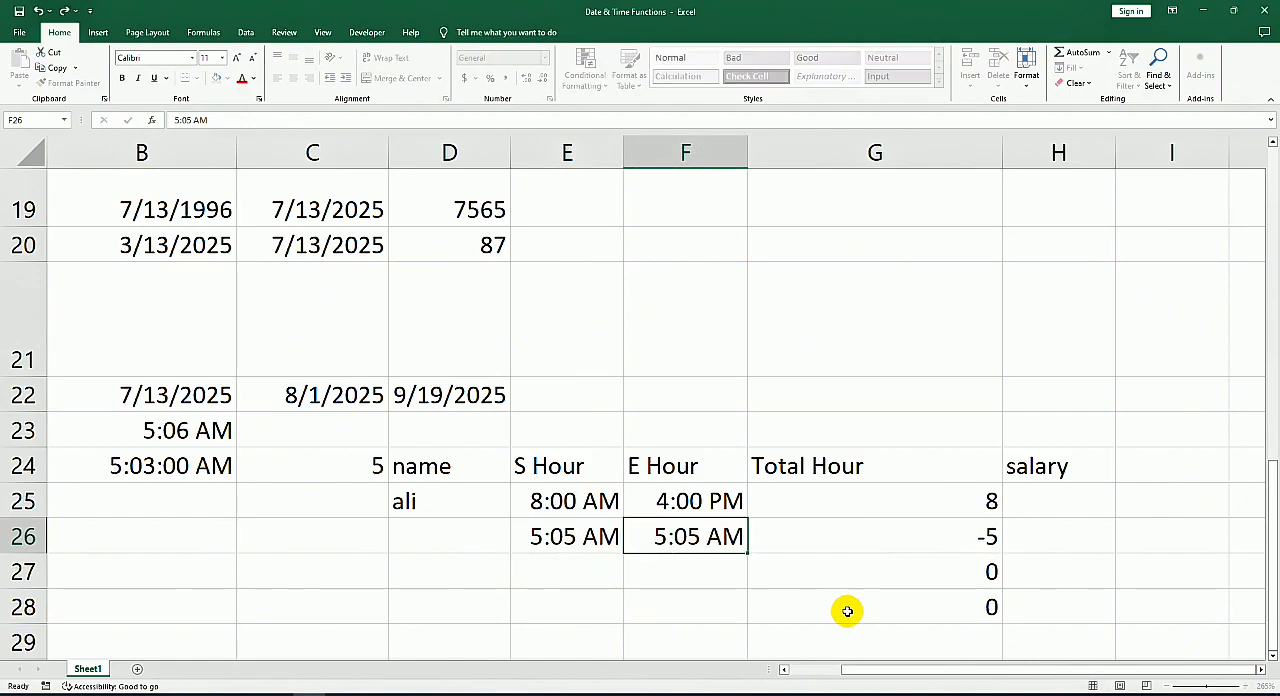
pyautogui.press('Tab')
pyautogui.click(660, 538)
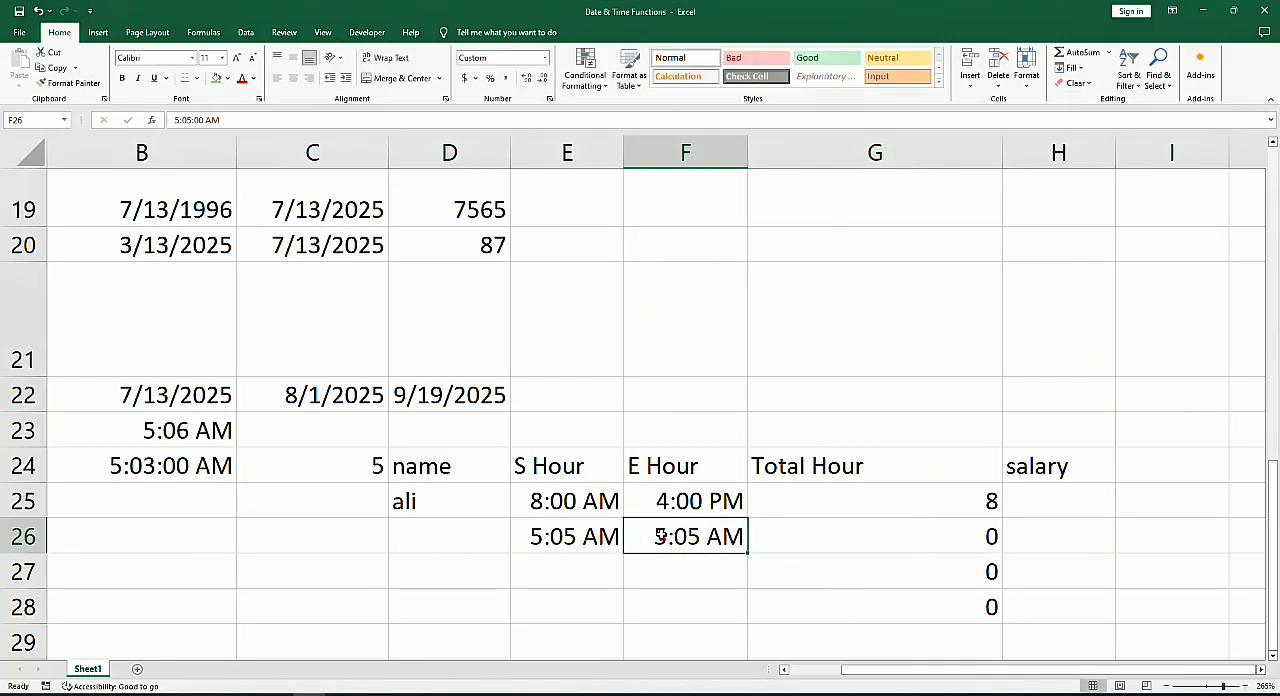
pyautogui.doubleClick(660, 537)
pyautogui.click(622, 537)
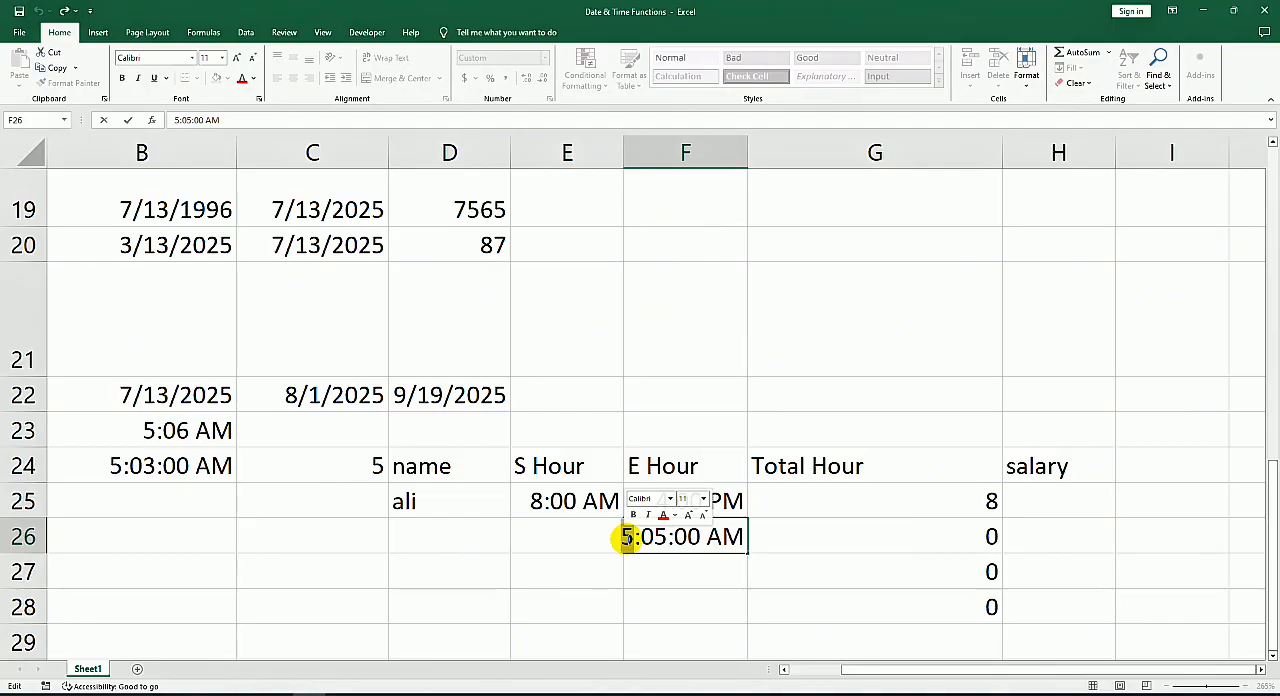
pyautogui.write('2')
pyautogui.click(724, 530)
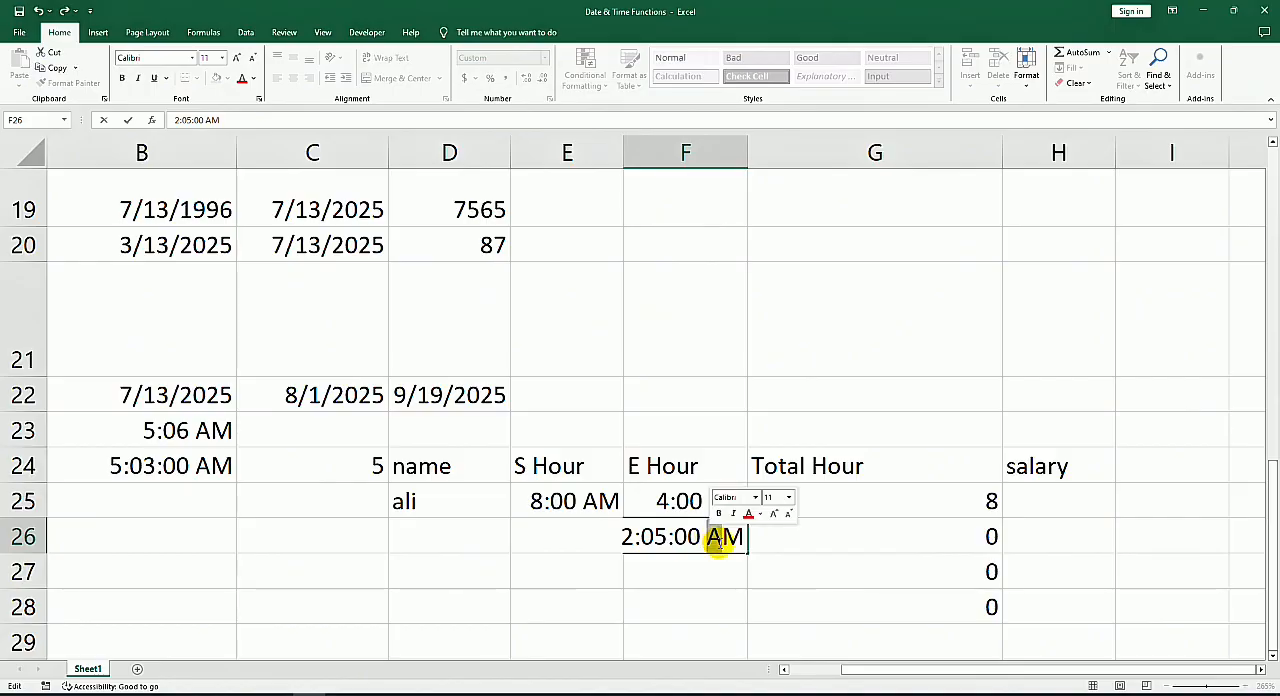
pyautogui.write('PM')
pyautogui.press('Return')
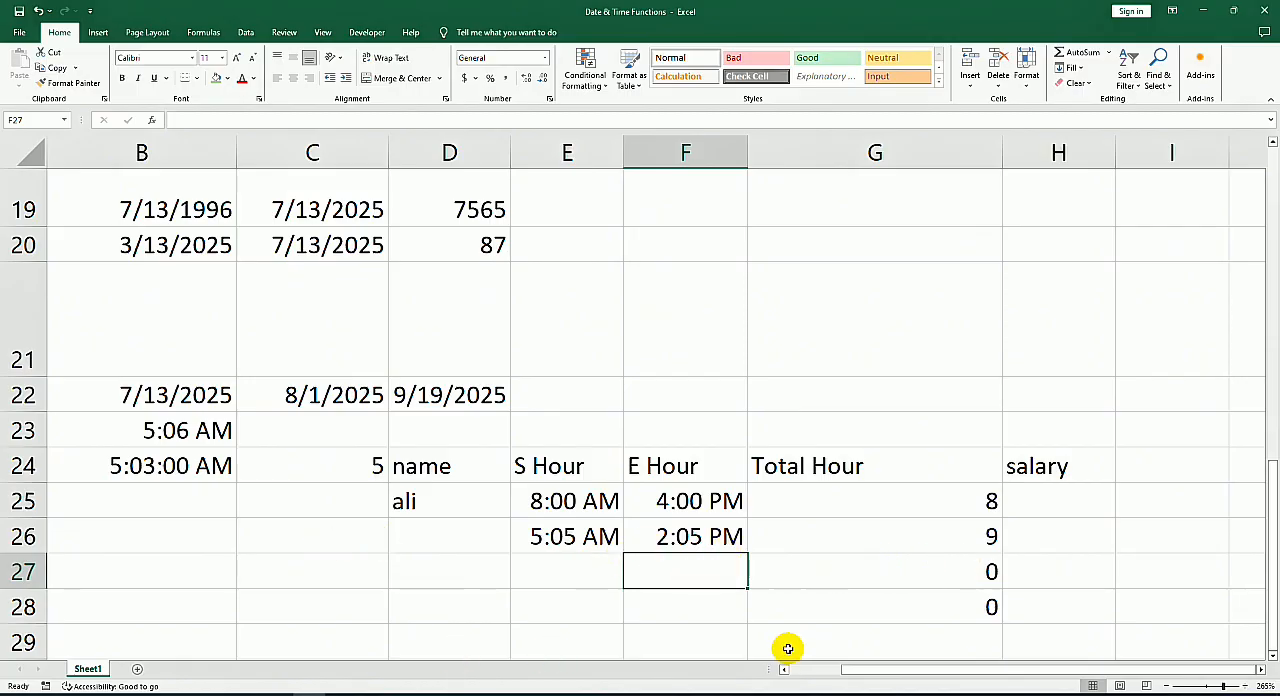
# Step: Enter the formula =MIN(B24) in B25, next to the MINUTE label
pyautogui.moveTo(925, 673); pyautogui.dragTo(868, 673)
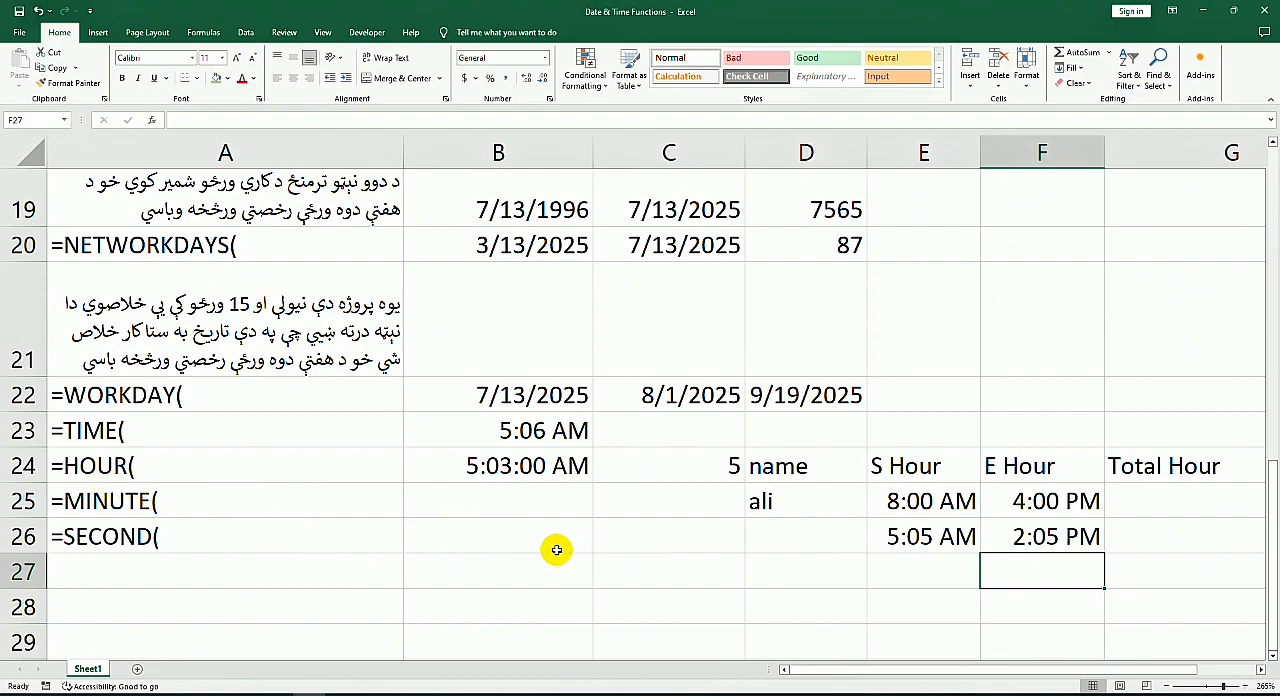
pyautogui.click(553, 507)
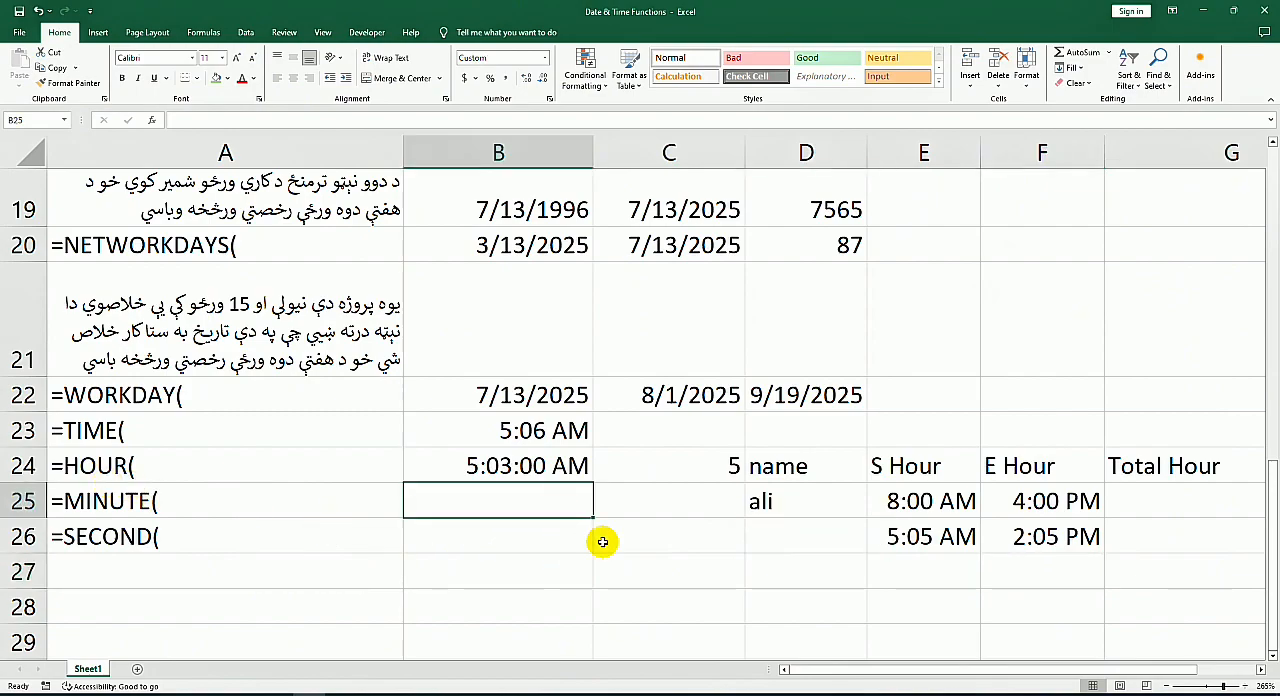
pyautogui.write('=m')
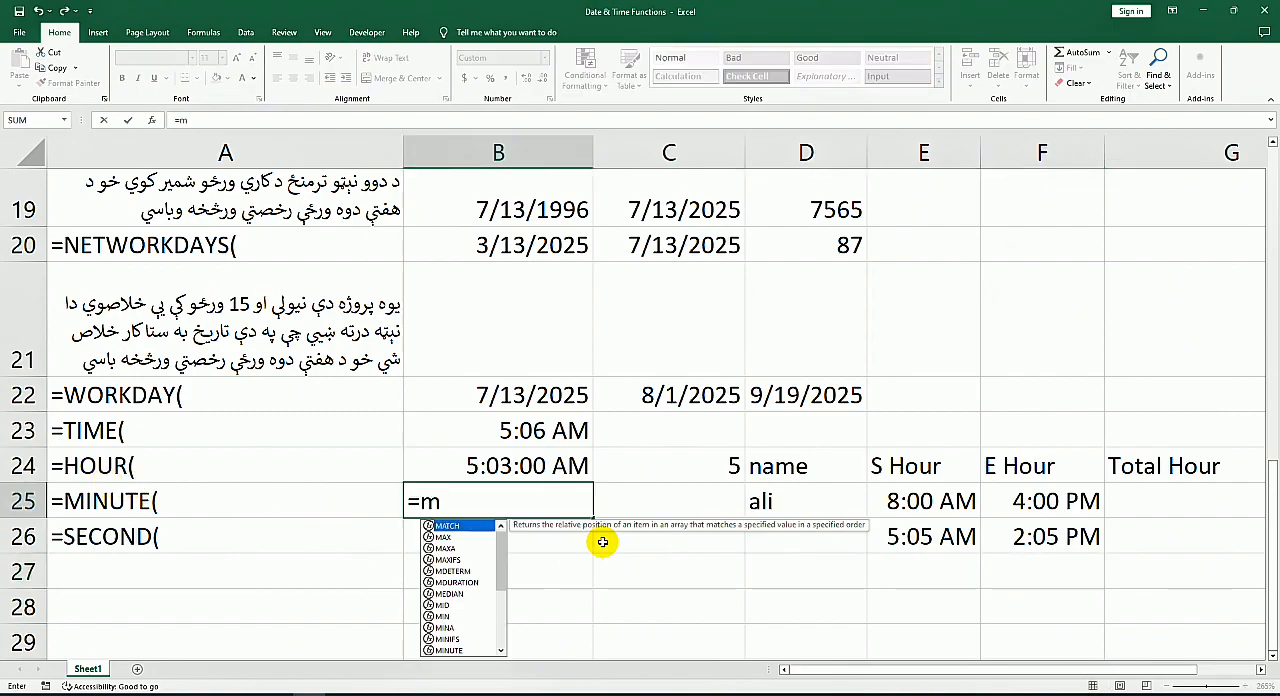
pyautogui.write('in')
pyautogui.press('Tab')
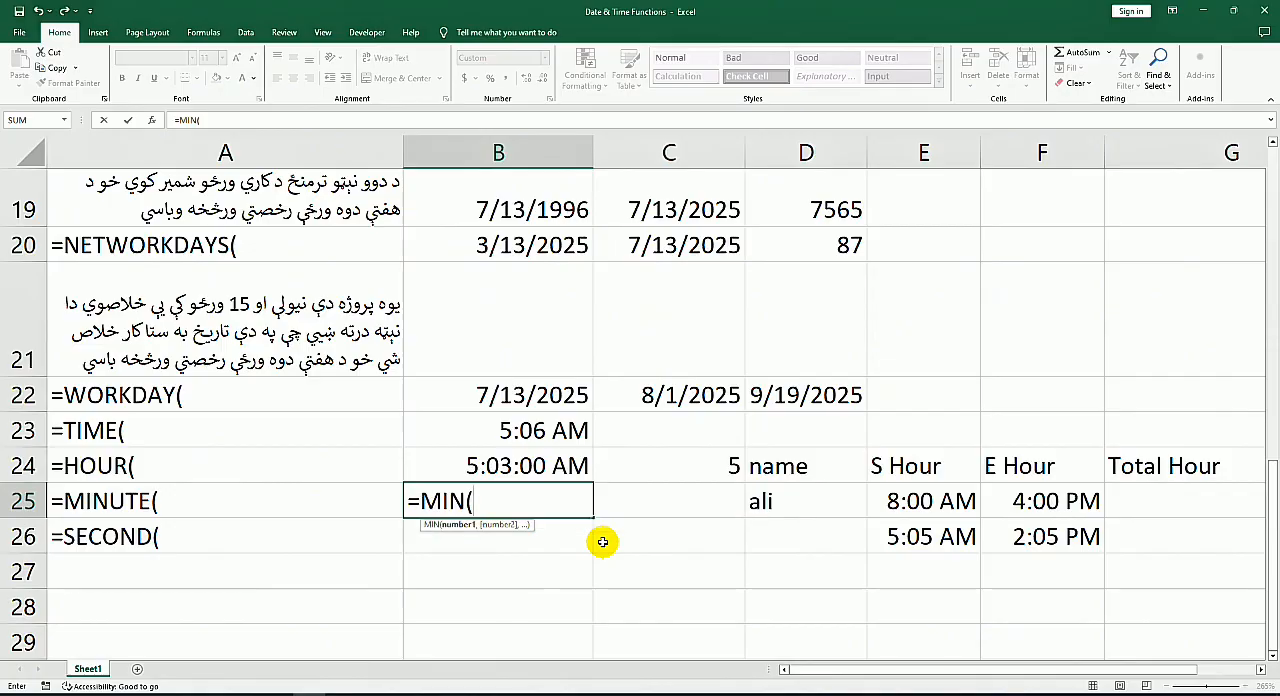
pyautogui.click(533, 466)
pyautogui.press('Return')
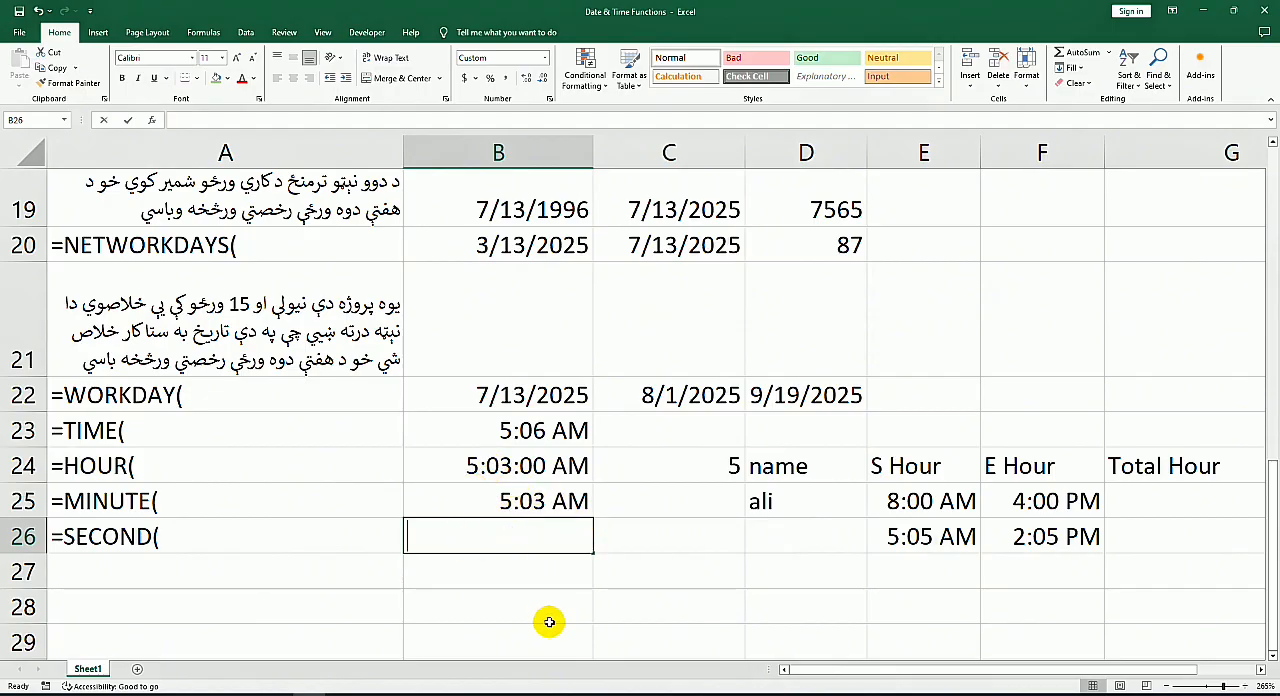
# Step: Enter the formula =SEC(B25) in B26, next to the SECOND label
pyautogui.write('=')
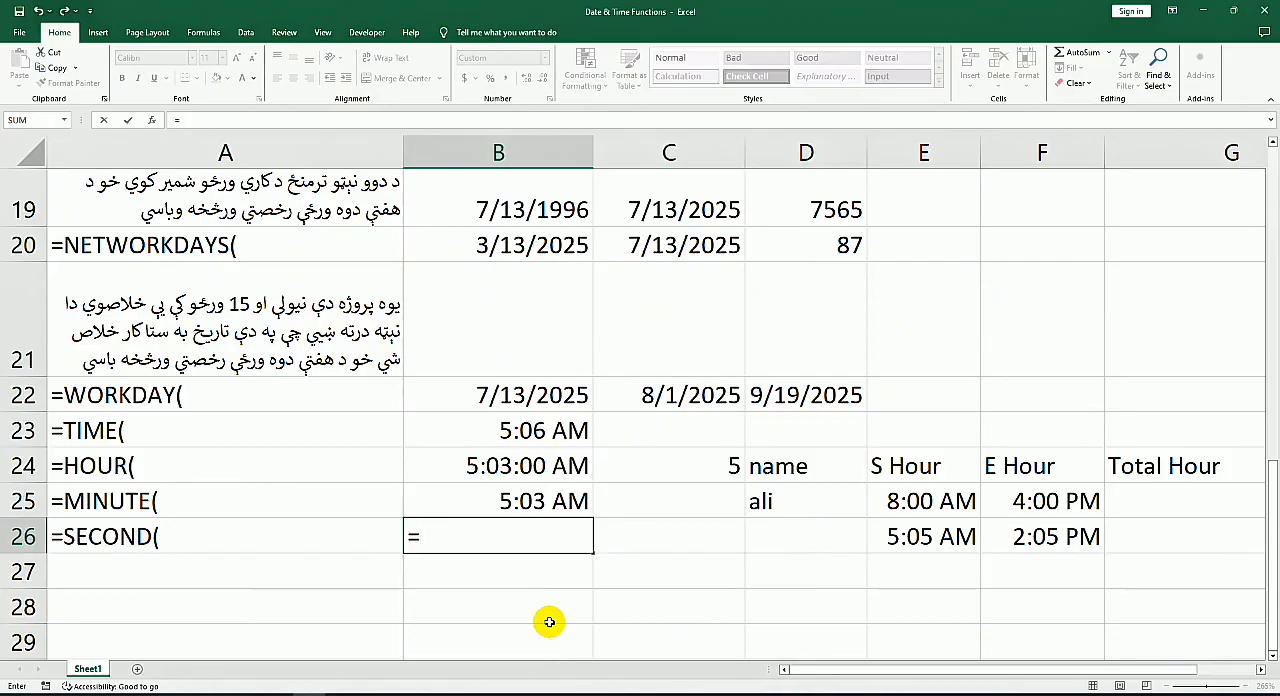
pyautogui.write('sec')
pyautogui.press('Tab')
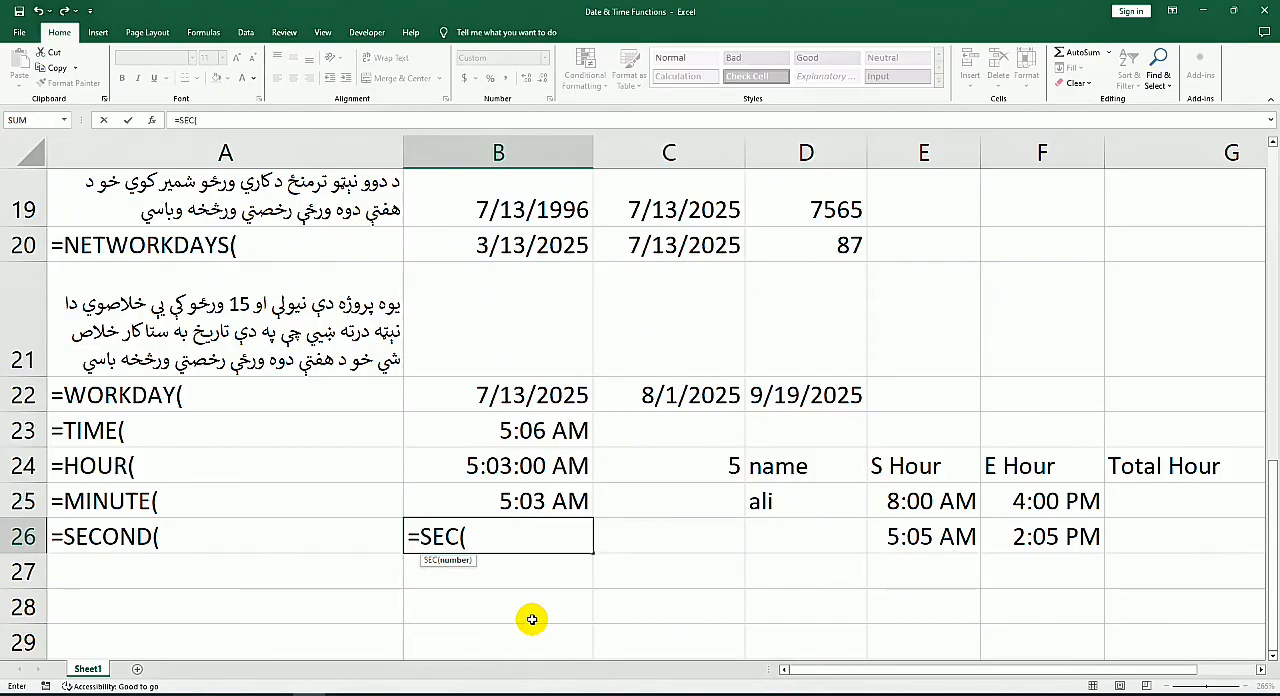
pyautogui.click(537, 502)
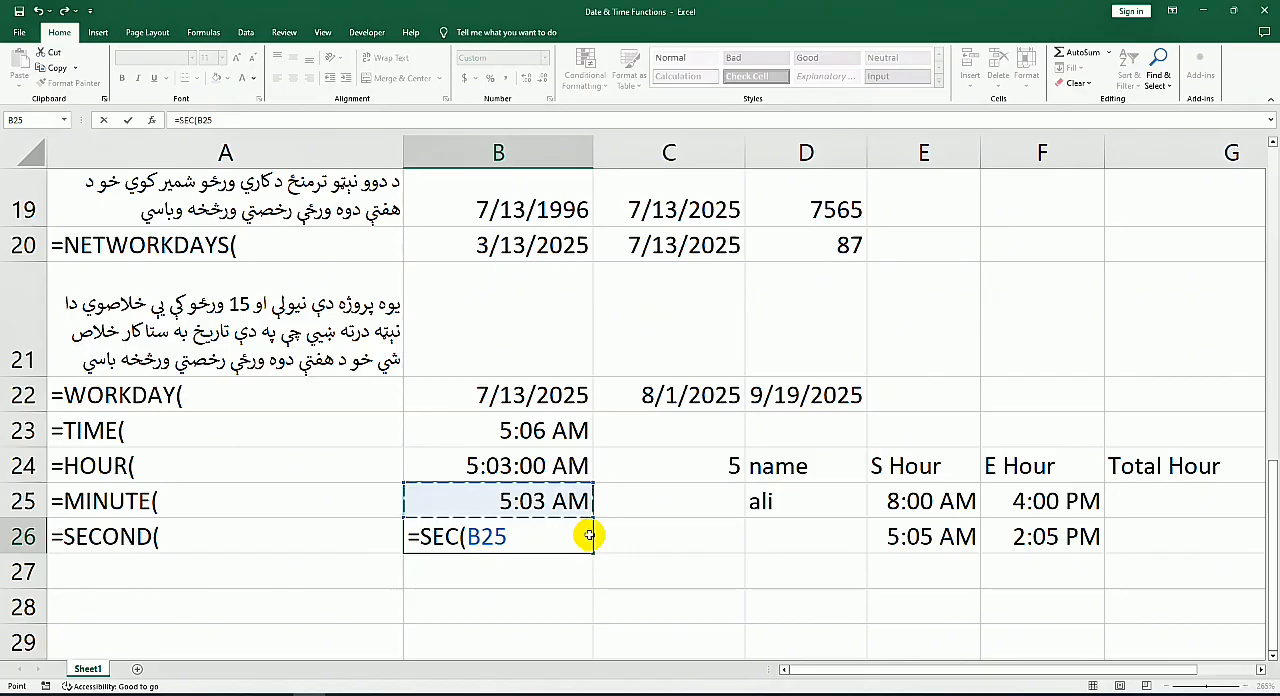
pyautogui.press('Return')
# Step: Correct the function name in the B26 formula so it reads =SECOND(B25)
pyautogui.doubleClick(523, 537)
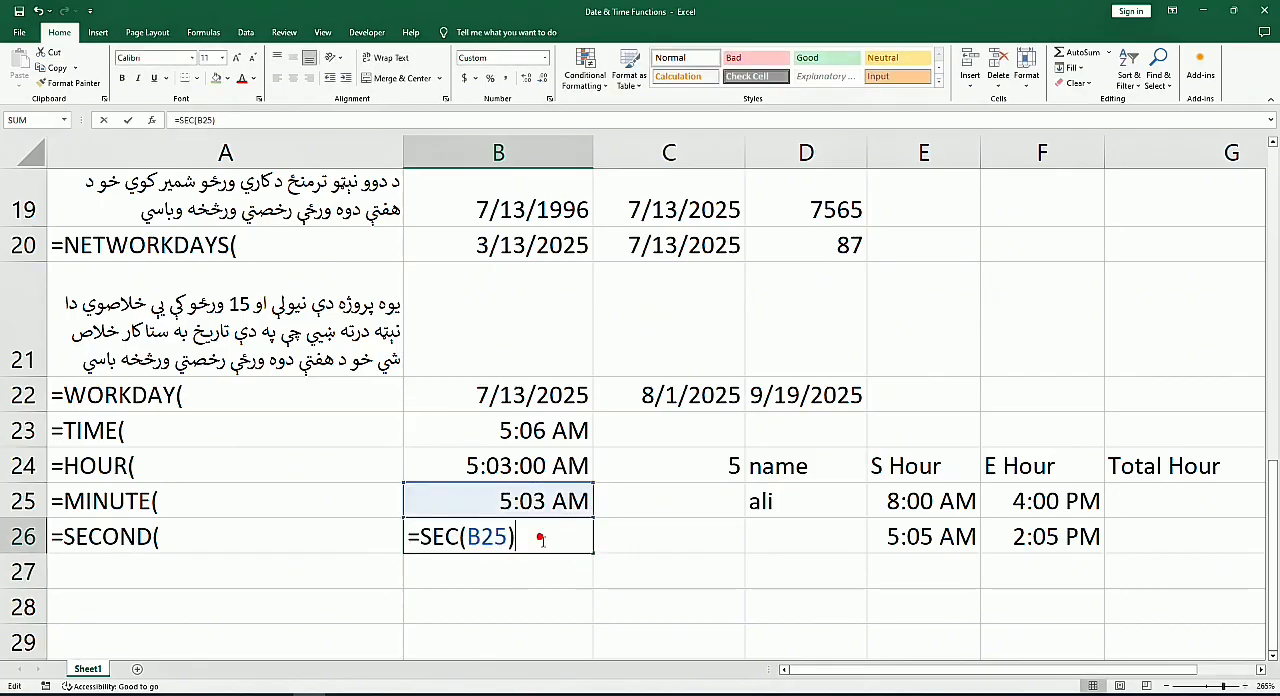
pyautogui.click(445, 537)
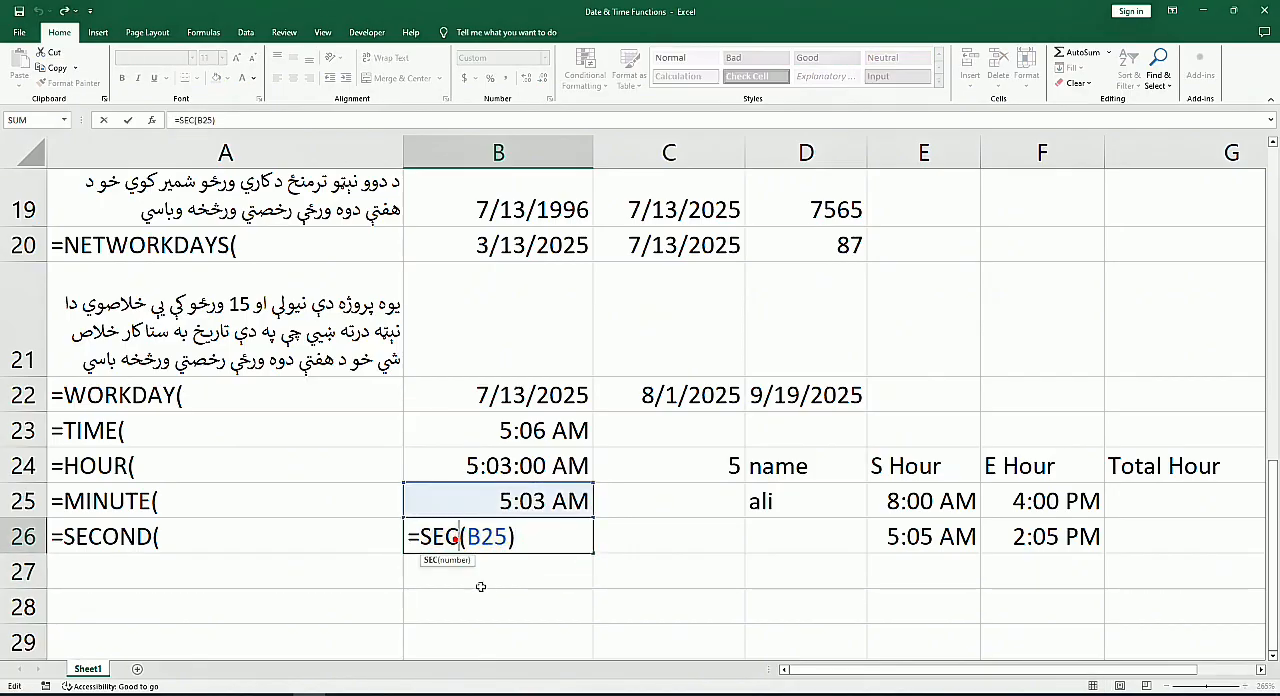
pyautogui.write('OND')
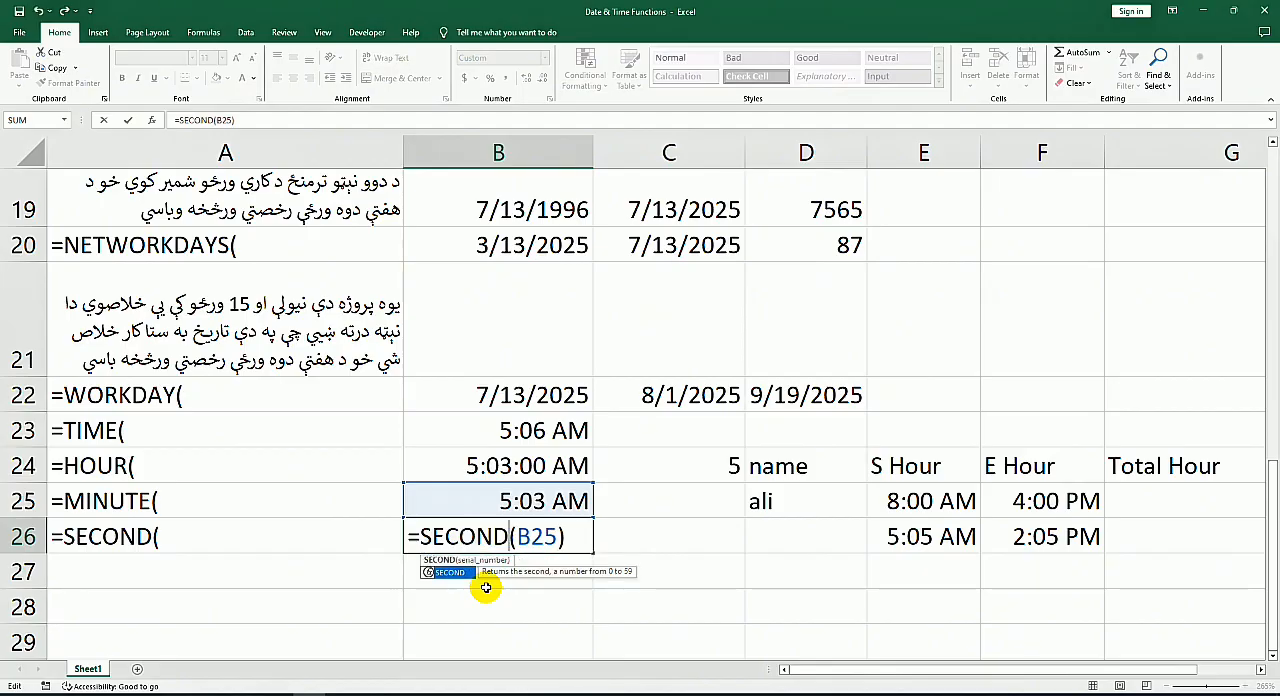
pyautogui.press('Return')
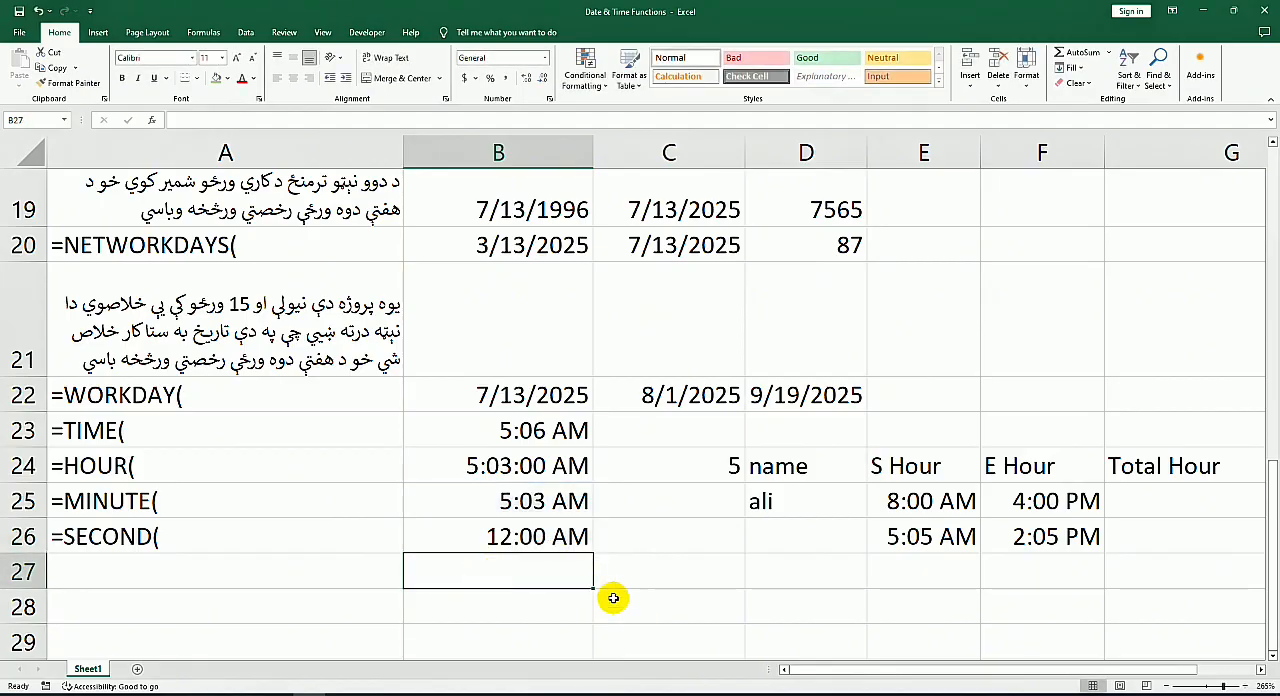
# Step: Try the Time number format on B26 and apply General instead
pyautogui.click(540, 536)
pyautogui.click(544, 57)
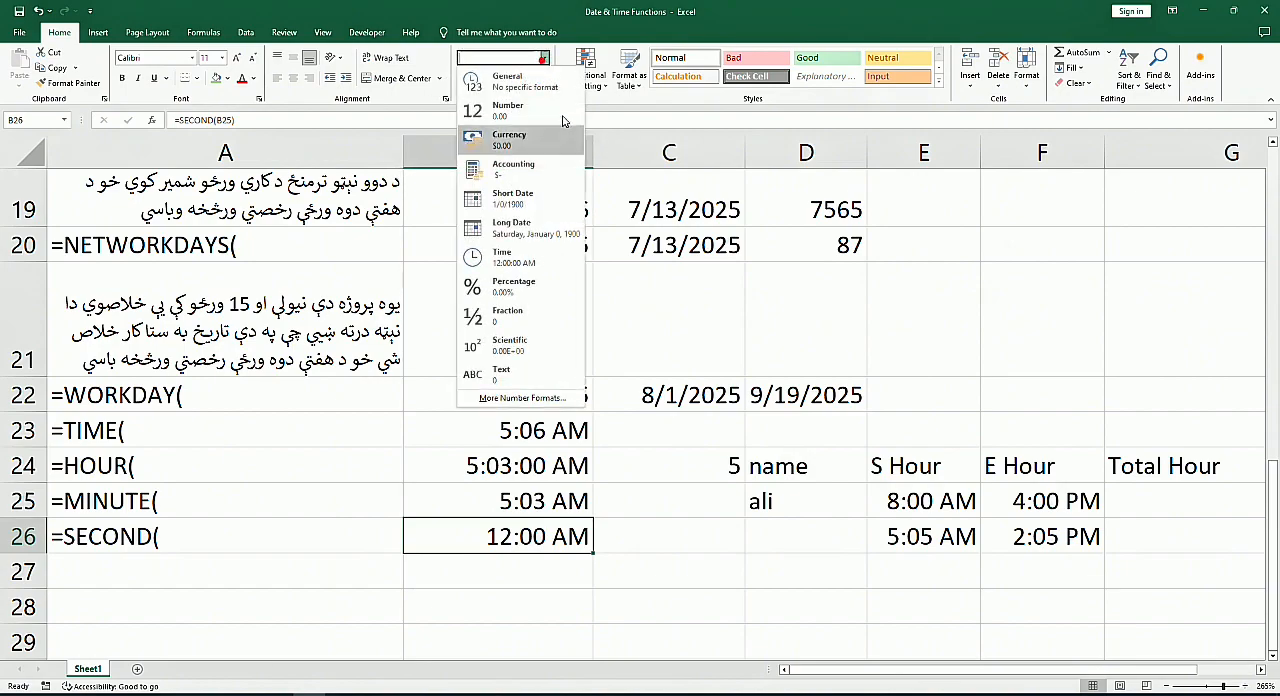
pyautogui.click(539, 262)
pyautogui.click(544, 57)
pyautogui.click(540, 82)
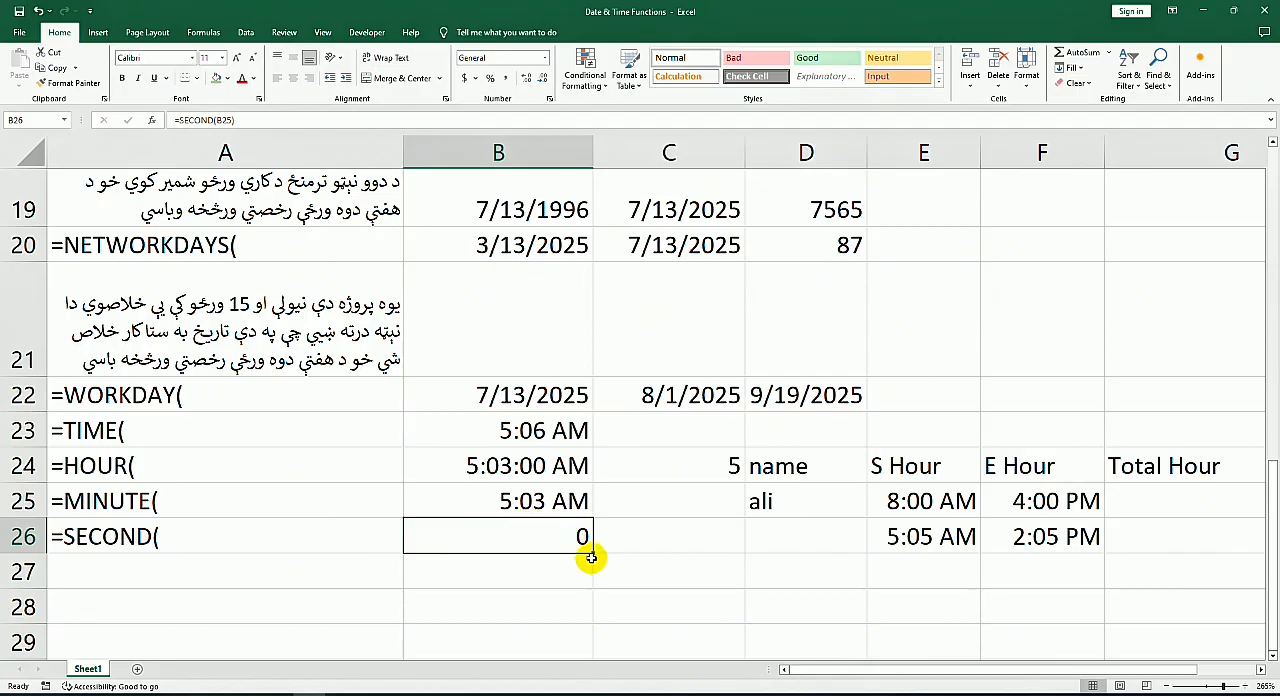
pyautogui.click(535, 503)
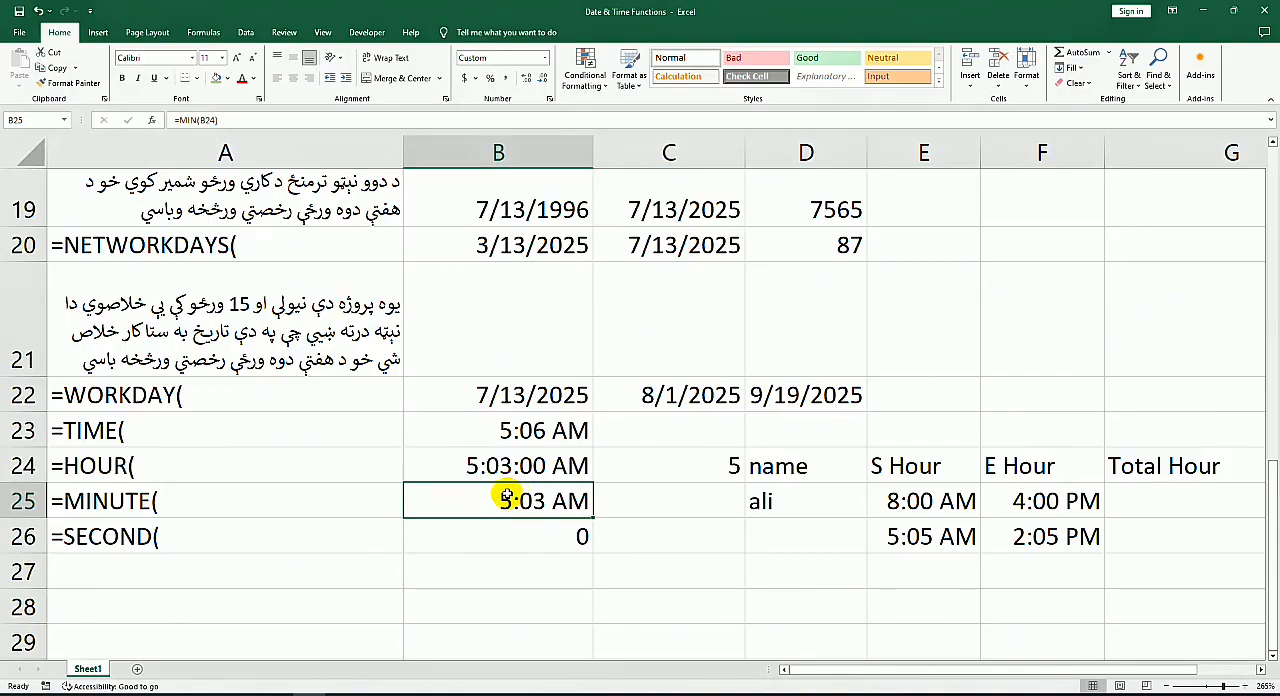
pyautogui.scroll(6, 617, 375)
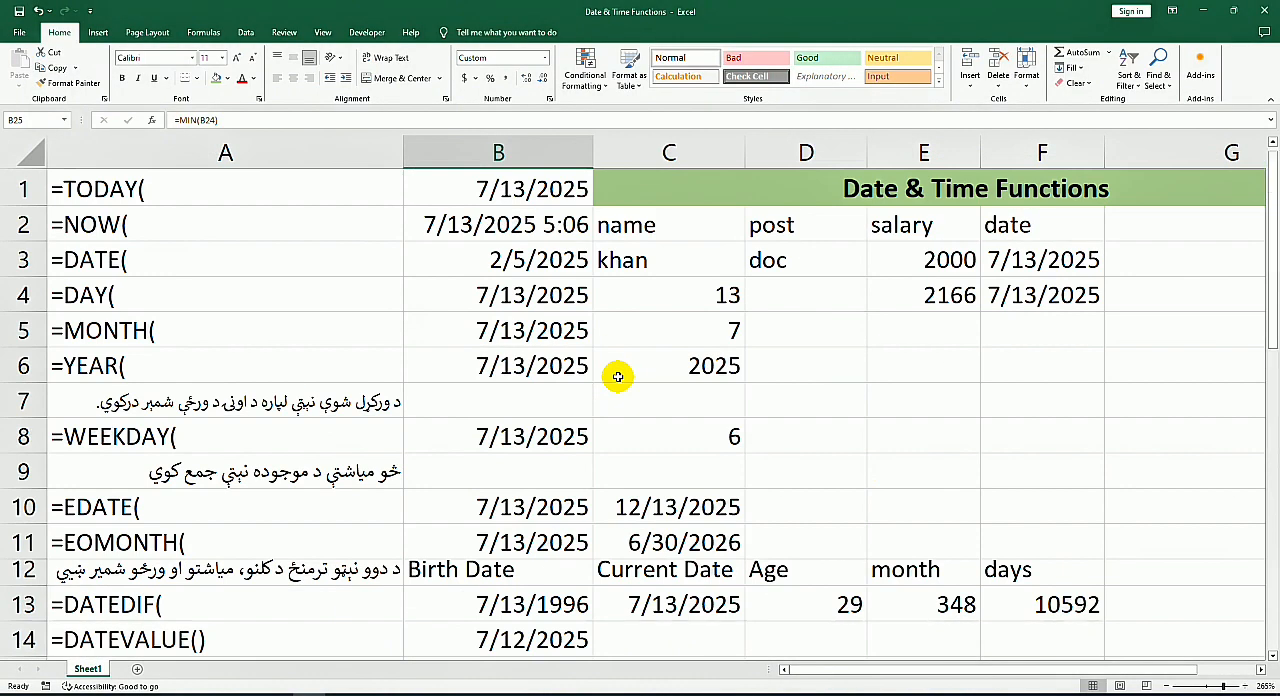